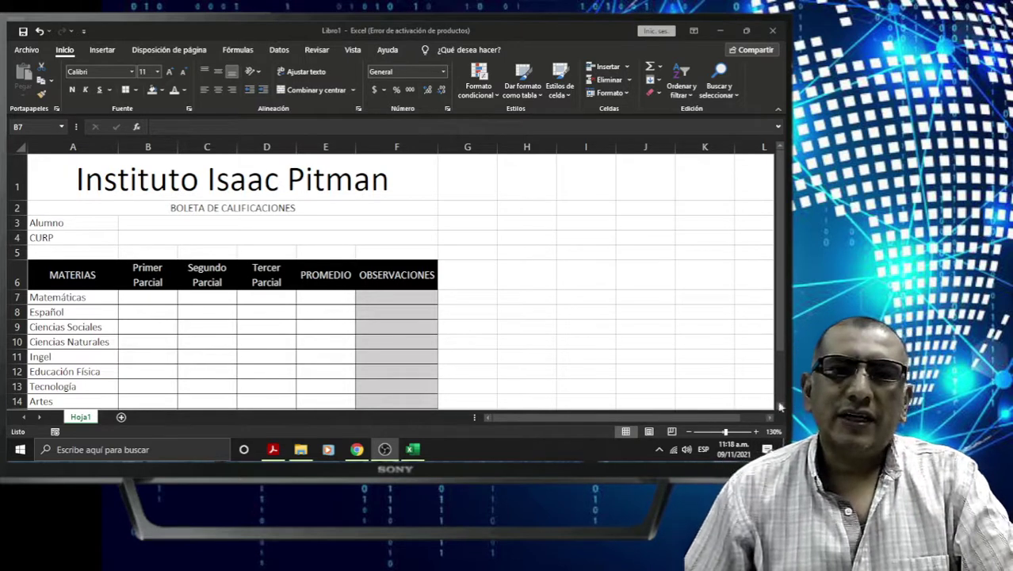
Scroll the Instituto Isaac Pitman grade sheet so the table down to the PROMEDIO row shows
{"action": "left_click", "coordinate": [120, 302]}
{"action": "scroll", "coordinate": [127, 310], "scroll_direction": "down", "scroll_amount": 3}
{"action": "scroll", "coordinate": [131, 311], "scroll_direction": "up", "scroll_amount": 3}
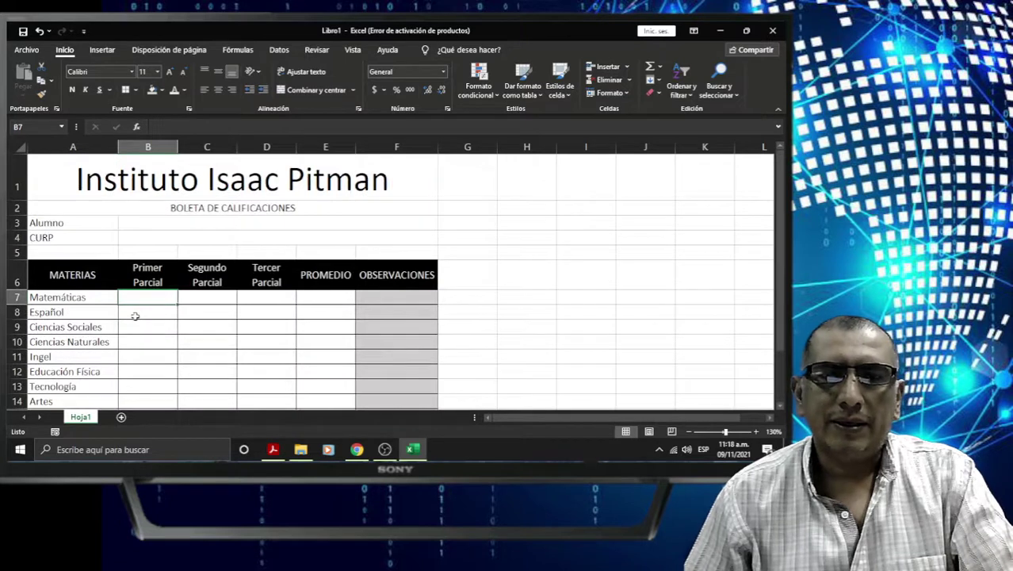
{"action": "scroll", "coordinate": [135, 316], "scroll_direction": "down", "scroll_amount": 2}
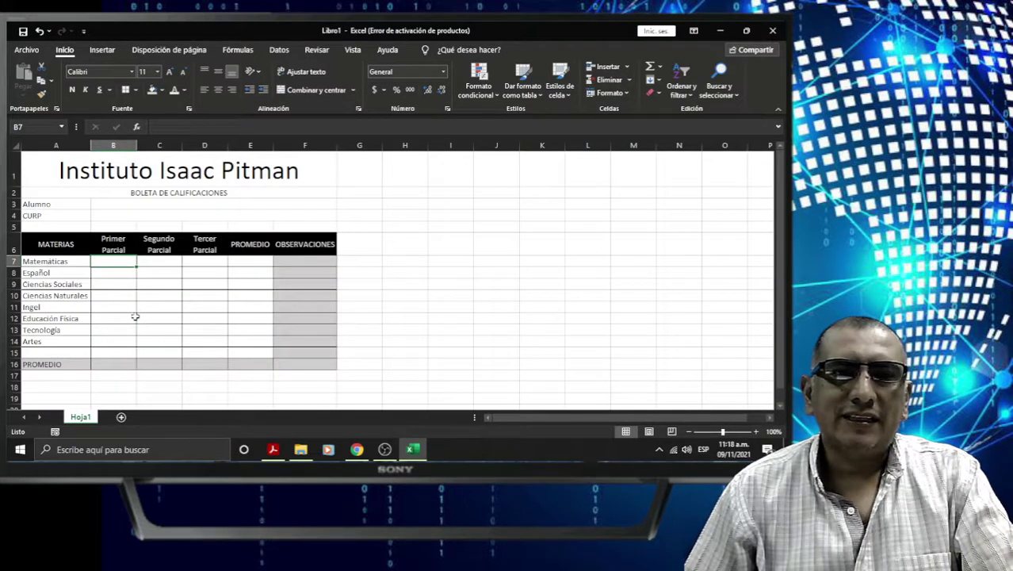
{"action": "scroll", "coordinate": [135, 316], "scroll_direction": "up", "scroll_amount": 1}
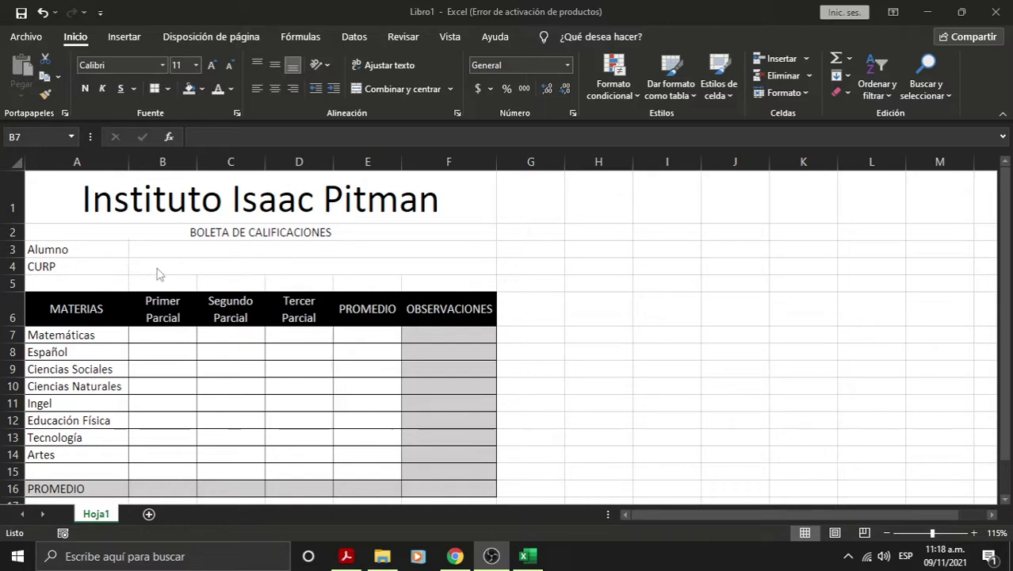
{"action": "left_click", "coordinate": [135, 454]}
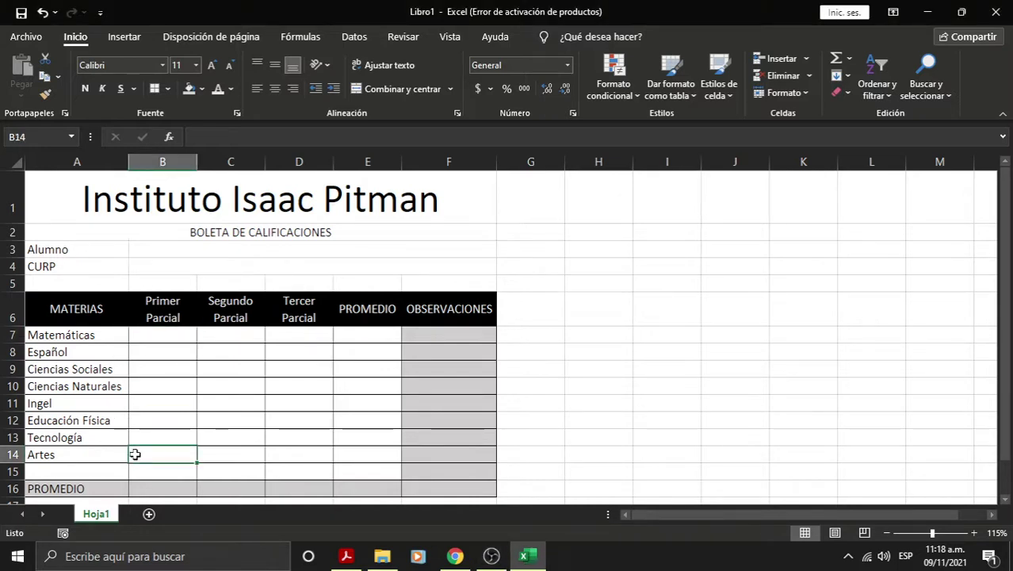
{"action": "left_click", "coordinate": [207, 331]}
{"action": "left_click", "coordinate": [179, 411]}
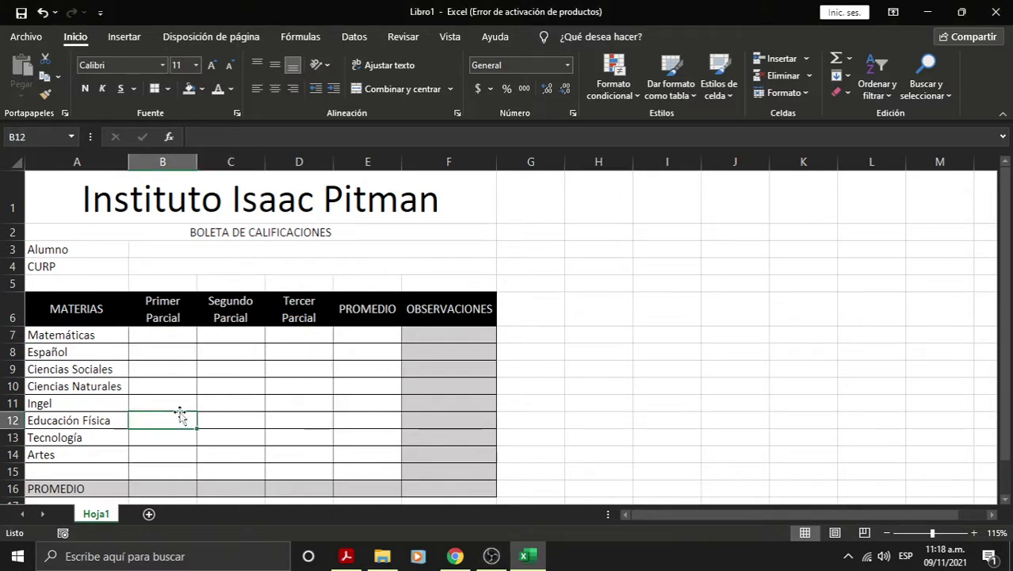
{"action": "left_click", "coordinate": [174, 354]}
{"action": "left_click", "coordinate": [171, 336]}
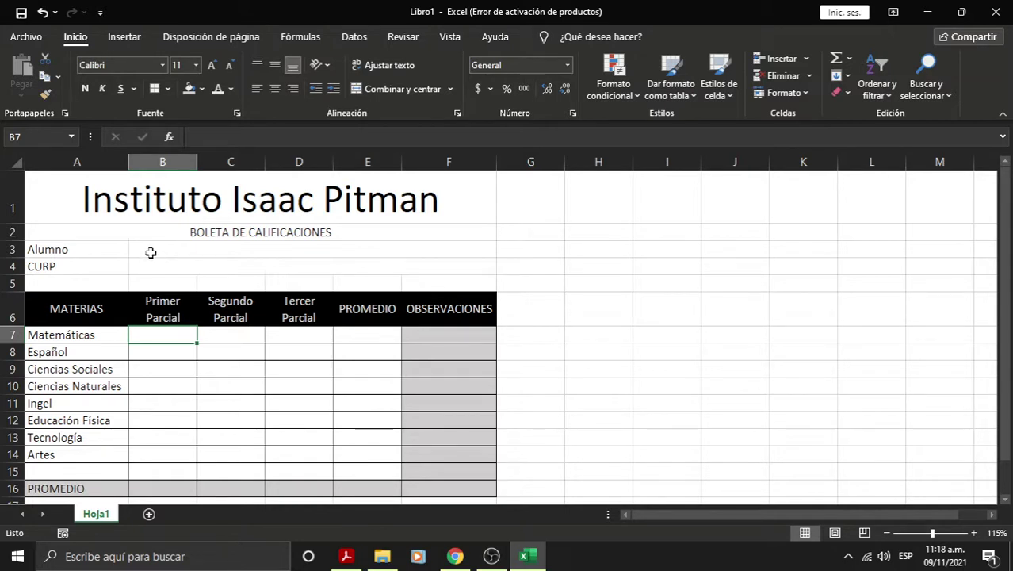
{"action": "left_click", "coordinate": [150, 252]}
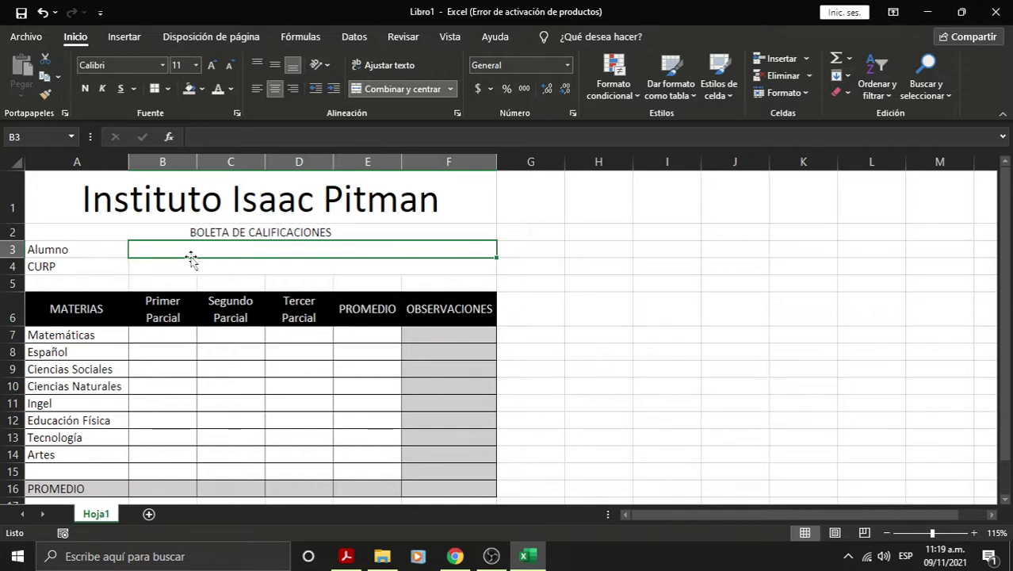
Enter the student's full name in the Alumno cell B3
{"action": "type", "text": "FEr"}
{"action": "key", "text": "BackSpace"}
{"action": "key", "text": "BackSpace"}
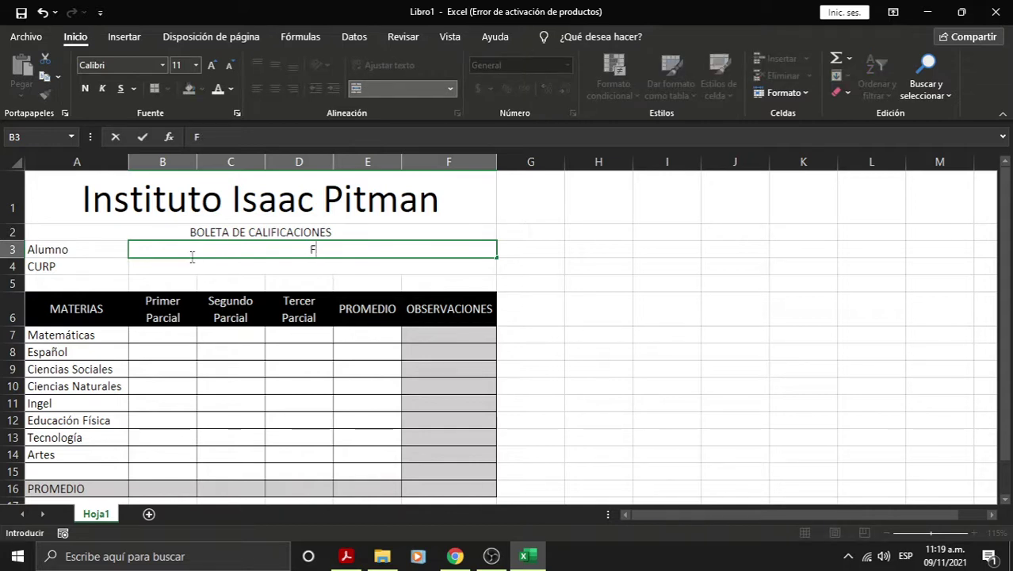
{"action": "type", "text": "ernando Salvador Juarez"}
{"action": "key", "text": "Return"}
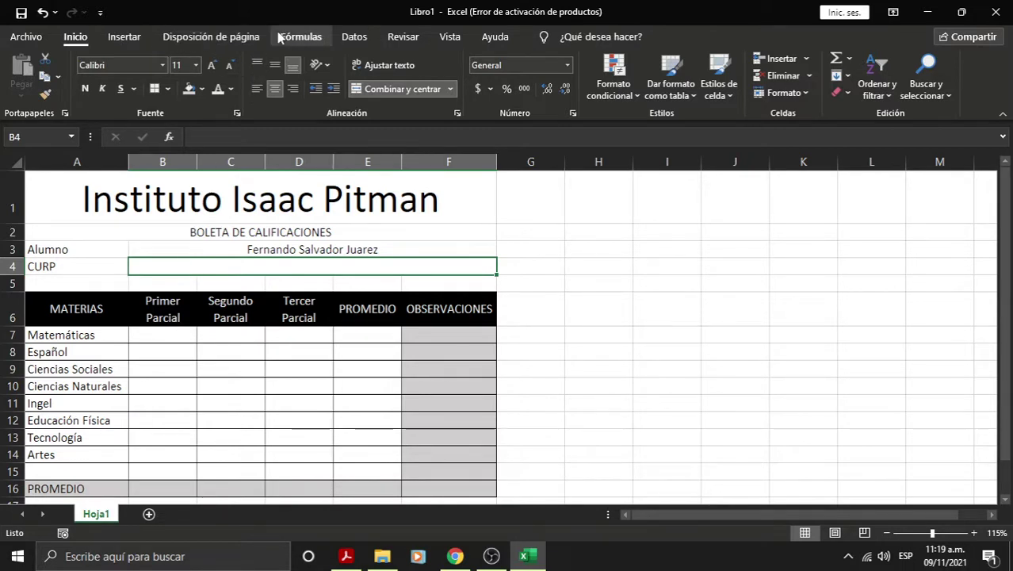
{"action": "left_click", "coordinate": [351, 38]}
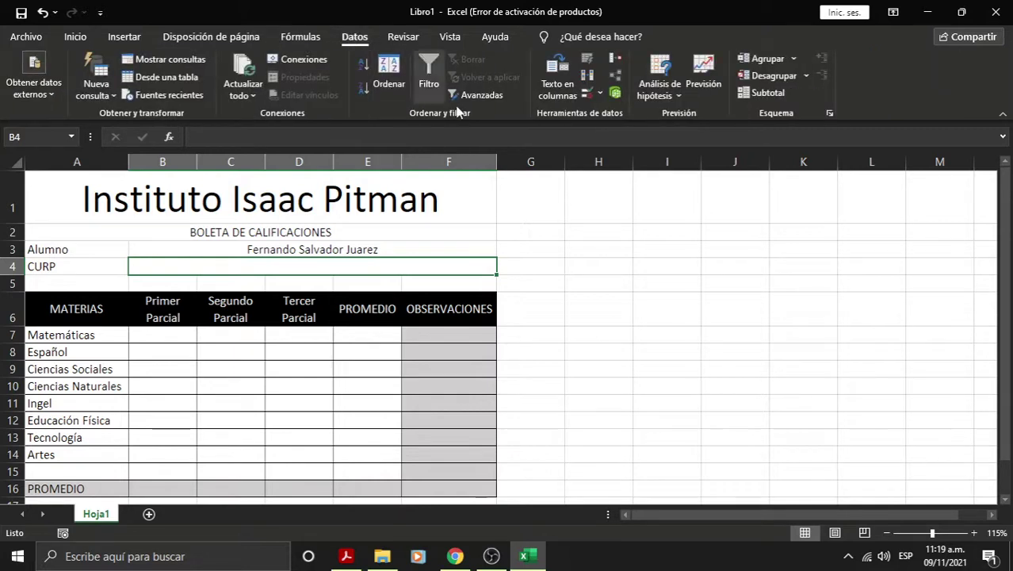
Give the CURP cell a data validation rule requiring text length equal to 18
{"action": "left_click", "coordinate": [601, 93]}
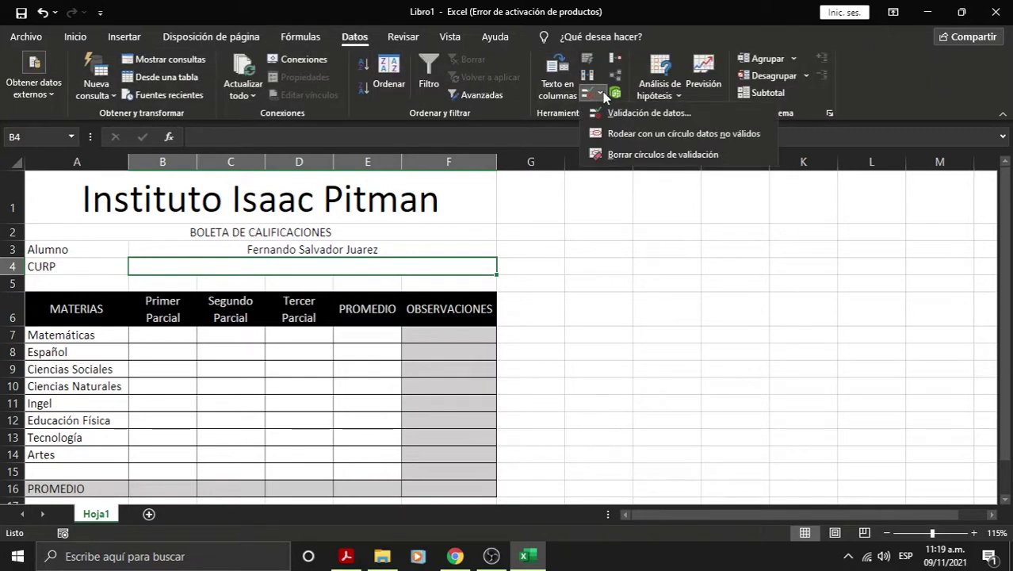
{"action": "left_click", "coordinate": [611, 115]}
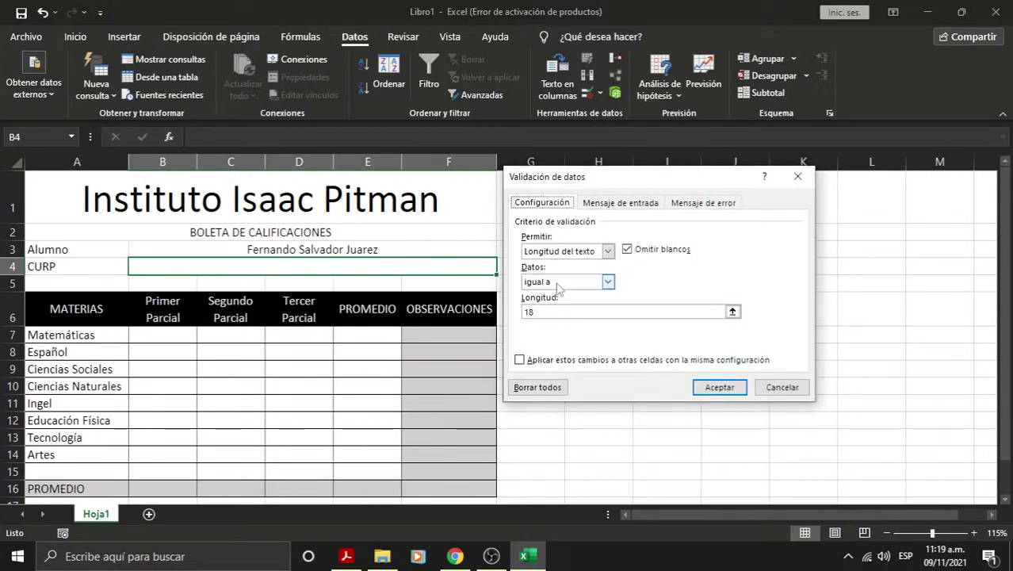
{"action": "left_click", "coordinate": [539, 313]}
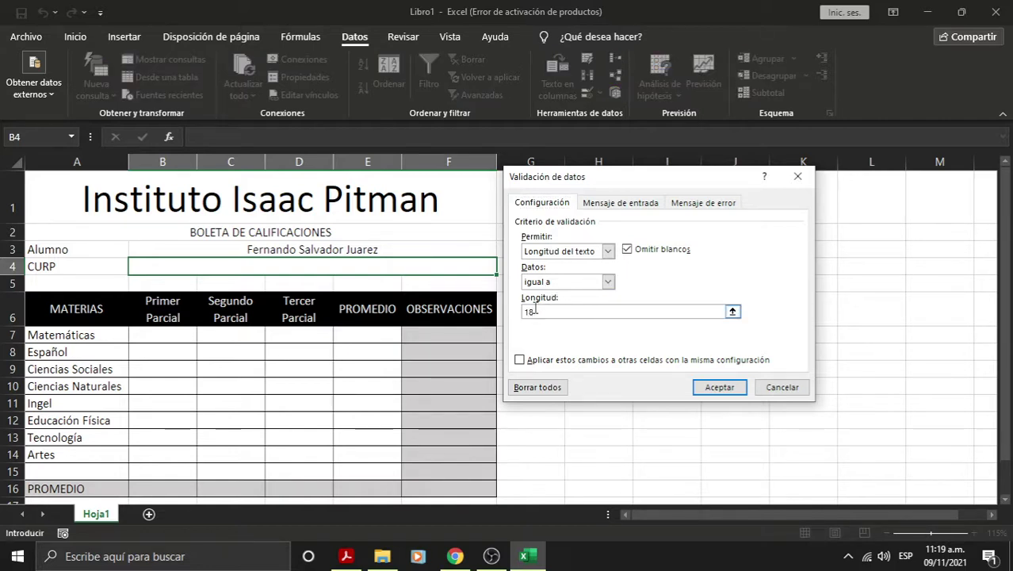
{"action": "left_click_drag", "start_coordinate": [539, 312], "coordinate": [501, 316]}
{"action": "left_click", "coordinate": [532, 312]}
{"action": "left_click", "coordinate": [615, 205]}
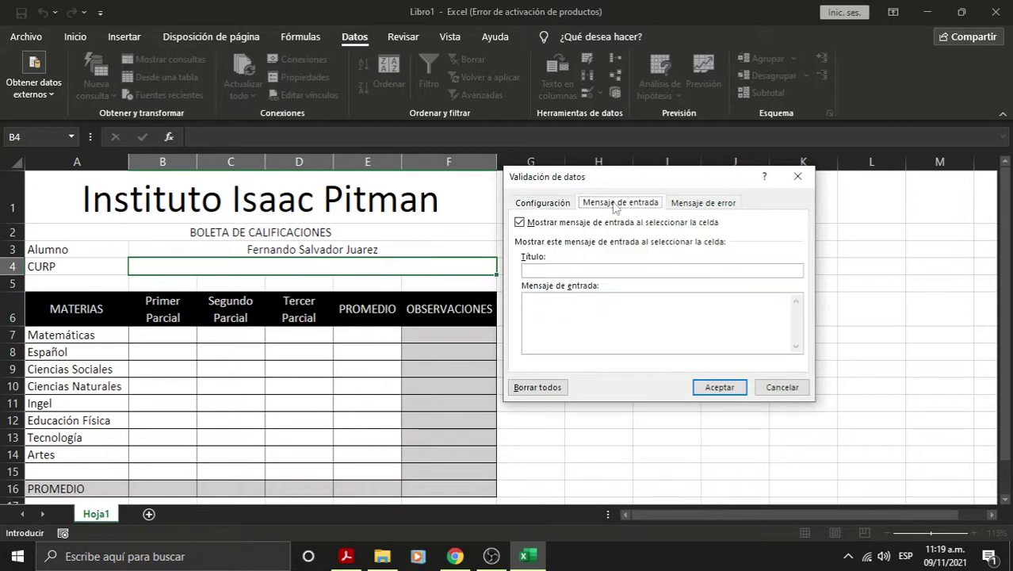
Title the CURP input message 'Capture su CURP a 18 caracteres' and reuse it, adding 'incluir su homoclave.'
{"action": "left_click", "coordinate": [594, 271]}
{"action": "type", "text": "Capt"}
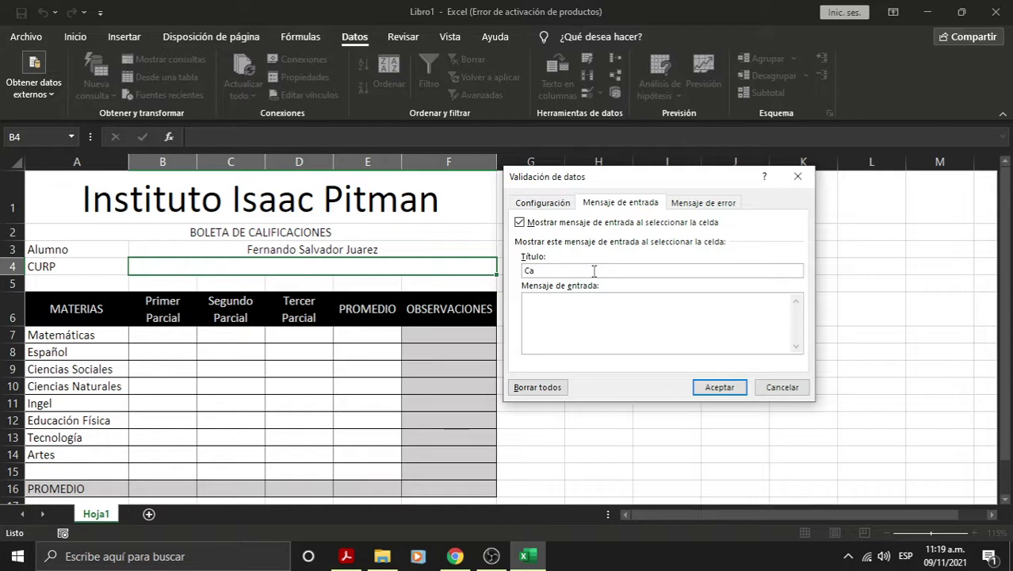
{"action": "type", "text": "ure "}
{"action": "type", "text": "su "}
{"action": "type", "text": "Cl"}
{"action": "key", "text": "BackSpace"}
{"action": "type", "text": "URP a "}
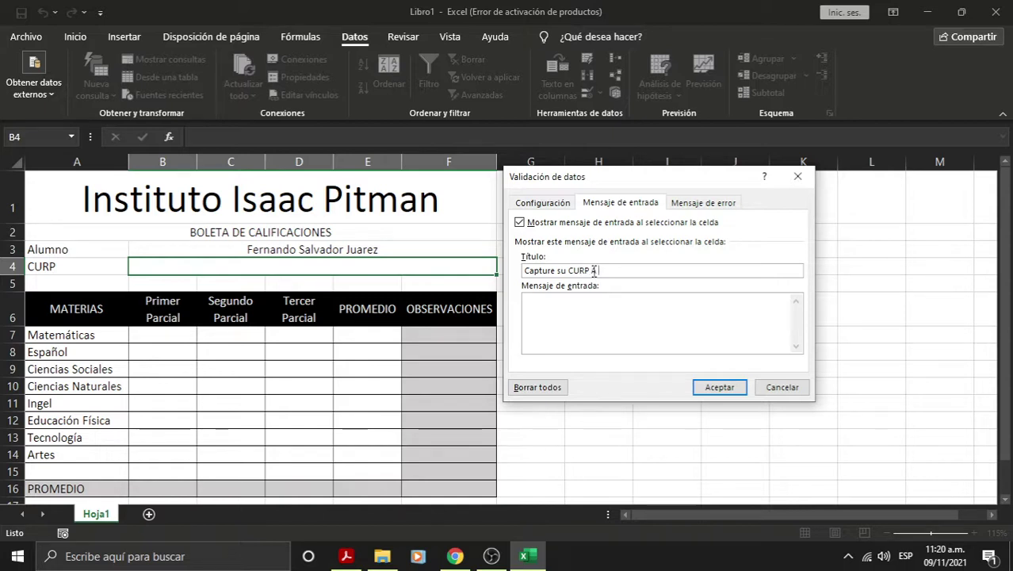
{"action": "type", "text": "18"}
{"action": "type", "text": "caracteres"}
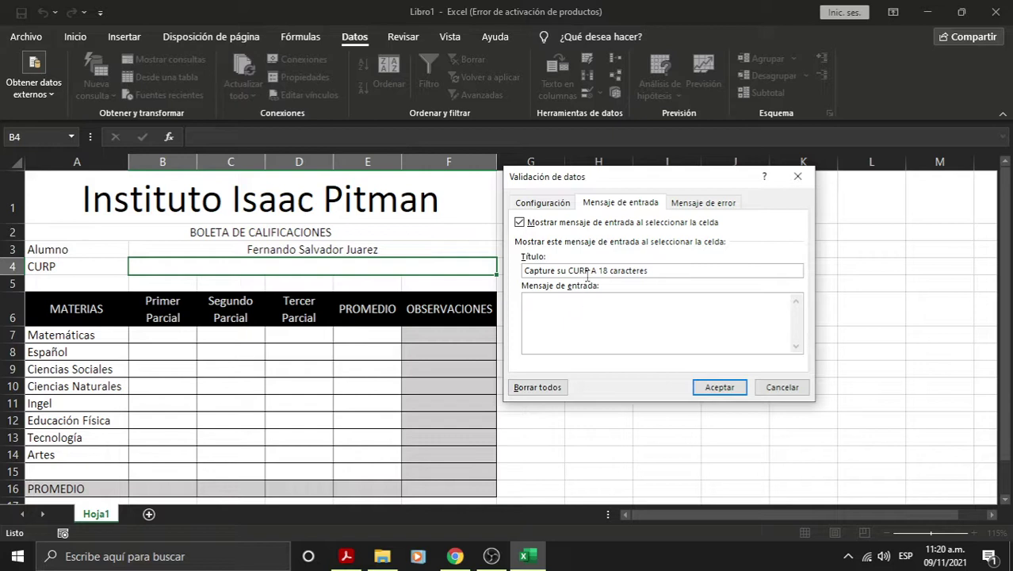
{"action": "left_click_drag", "start_coordinate": [648, 270], "coordinate": [512, 274]}
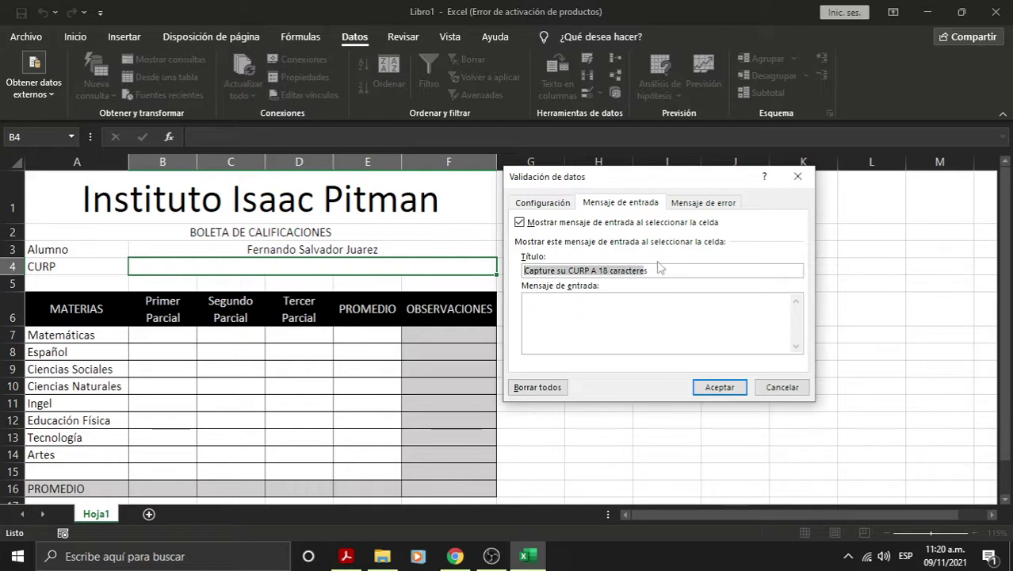
{"action": "left_click_drag", "start_coordinate": [648, 270], "coordinate": [529, 271]}
{"action": "key", "text": "ctrl+c"}
{"action": "left_click", "coordinate": [586, 323]}
{"action": "key", "text": "ctrl+v"}
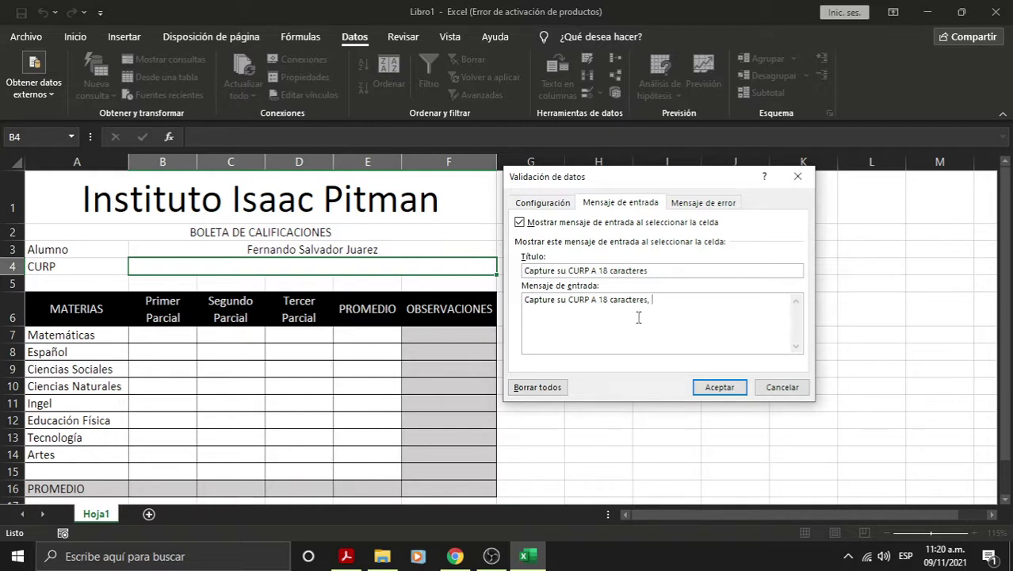
{"action": "type", "text": "incluir"}
{"action": "type", "text": " su homoclave"}
{"action": "type", "text": "."}
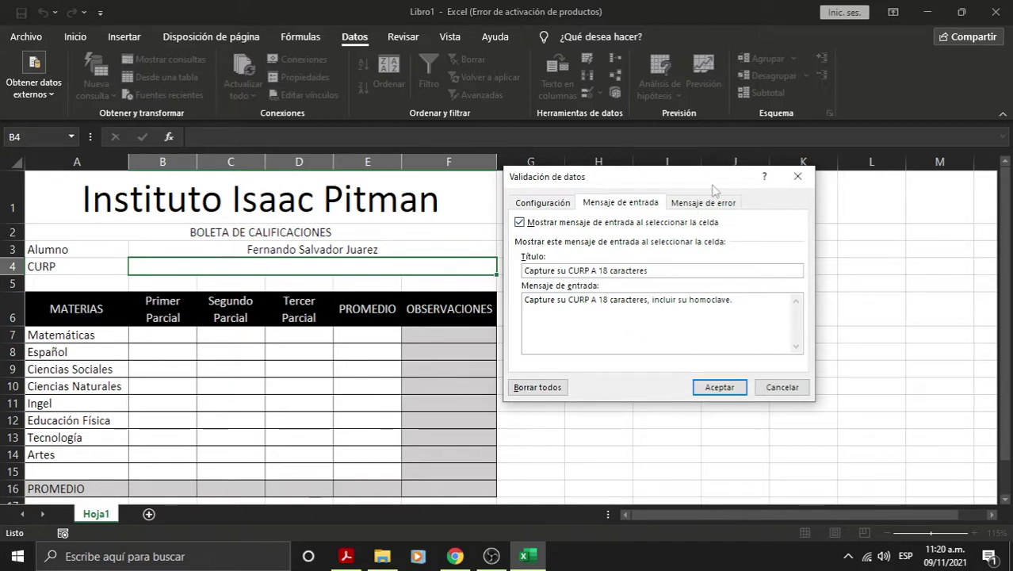
Try the Advertencia and Información error styles, then keep the Alto style
{"action": "left_click", "coordinate": [702, 203]}
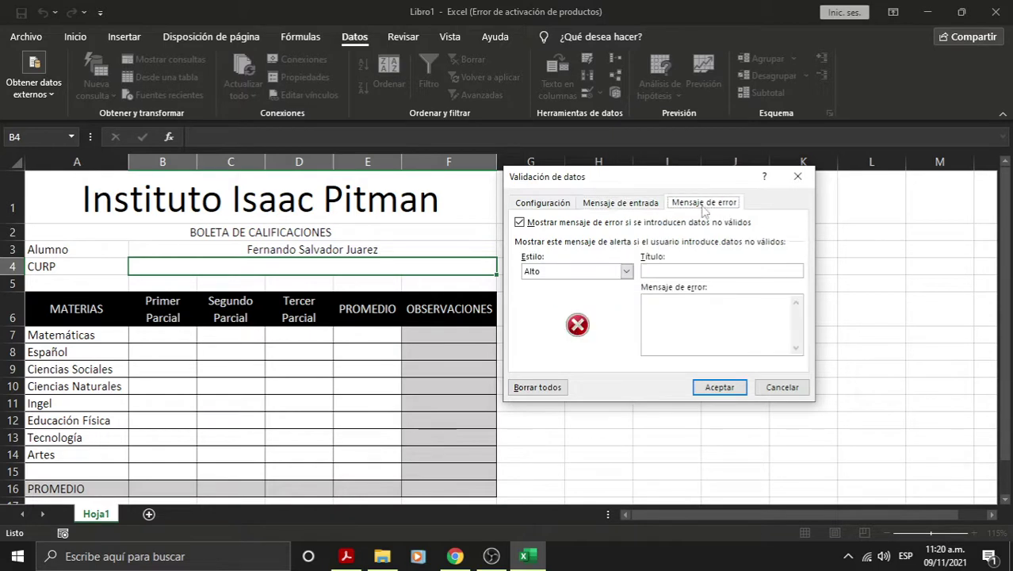
{"action": "left_click", "coordinate": [586, 271]}
{"action": "left_click", "coordinate": [590, 294]}
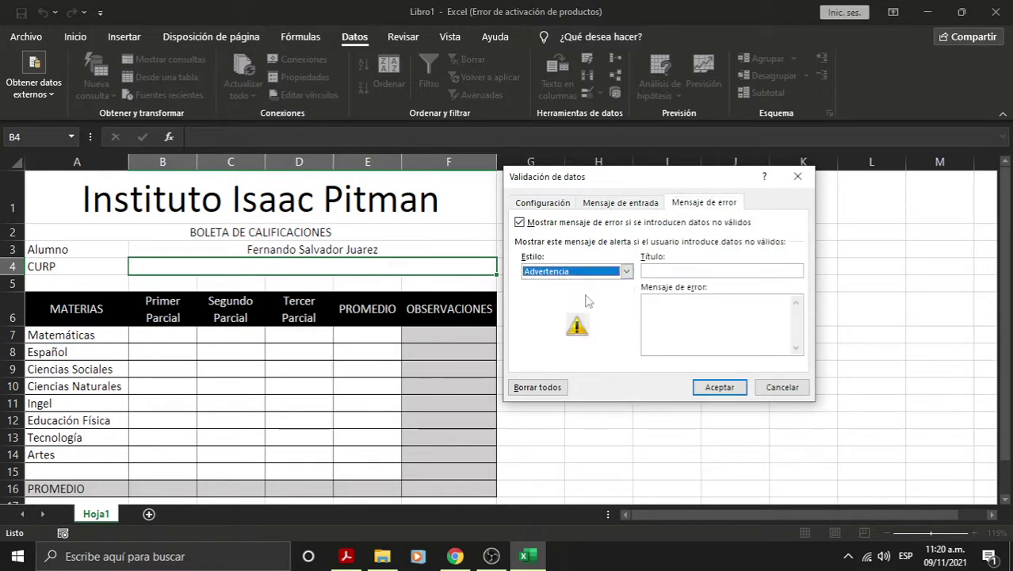
{"action": "left_click", "coordinate": [581, 272]}
{"action": "left_click", "coordinate": [581, 304]}
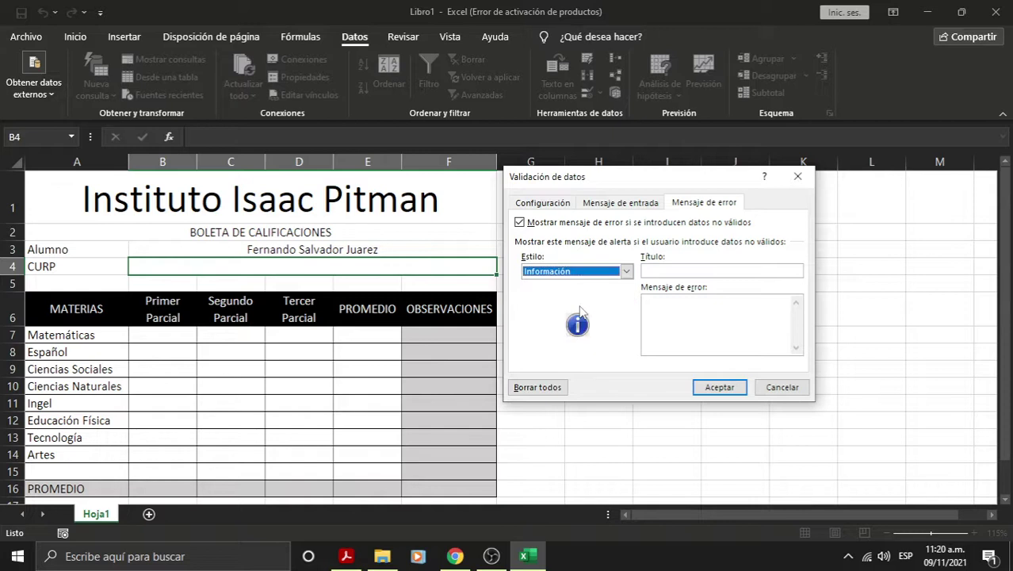
{"action": "left_click", "coordinate": [579, 272]}
{"action": "left_click", "coordinate": [579, 284]}
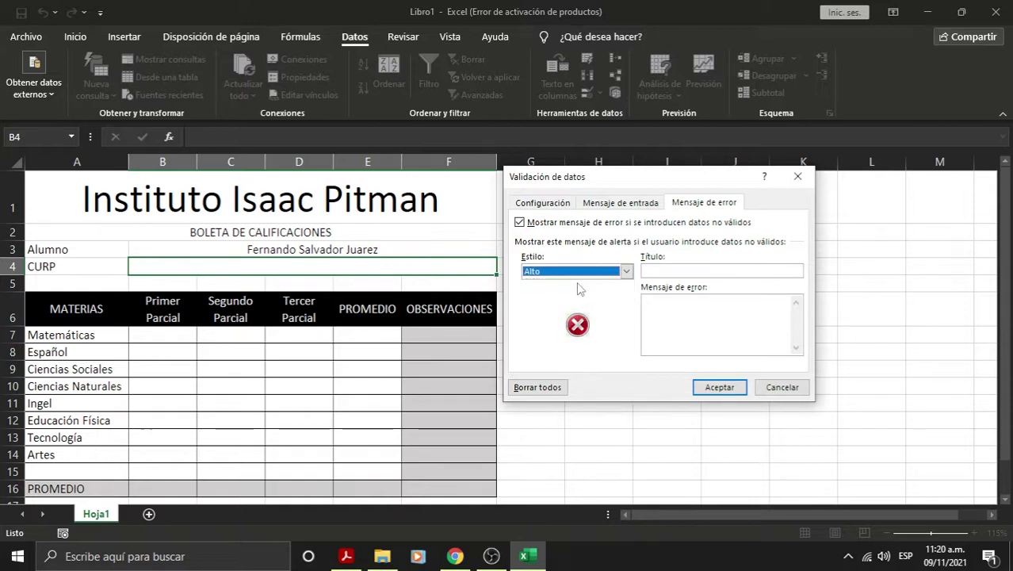
Set error title 'CURP CAPTURADA ERRONEAMENTE' and message 'La logitud de la CURP no es correcta', then accept
{"action": "left_click", "coordinate": [693, 271]}
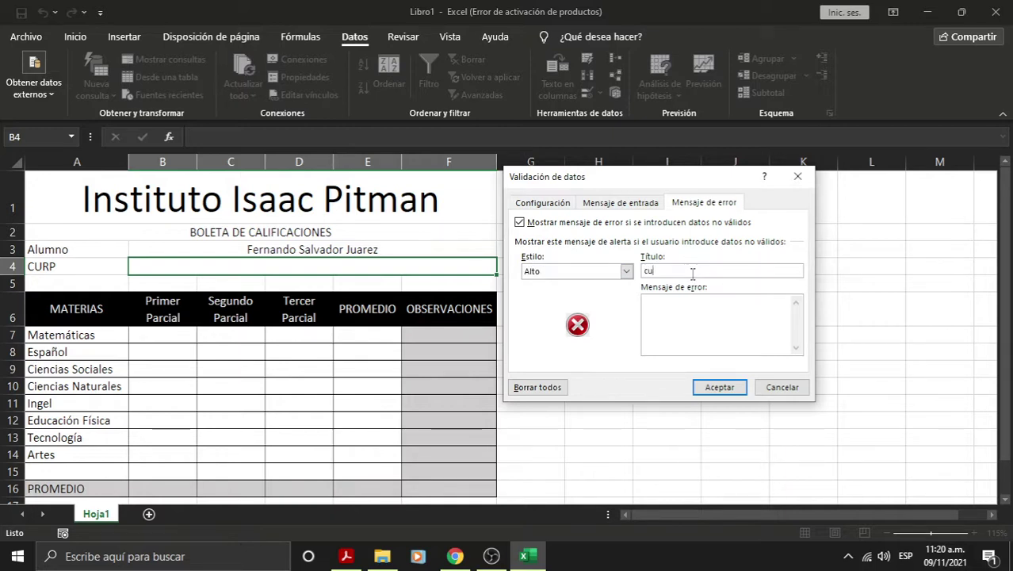
{"action": "type", "text": "P CAPTURA"}
{"action": "type", "text": "DA ERRONEAMEN"}
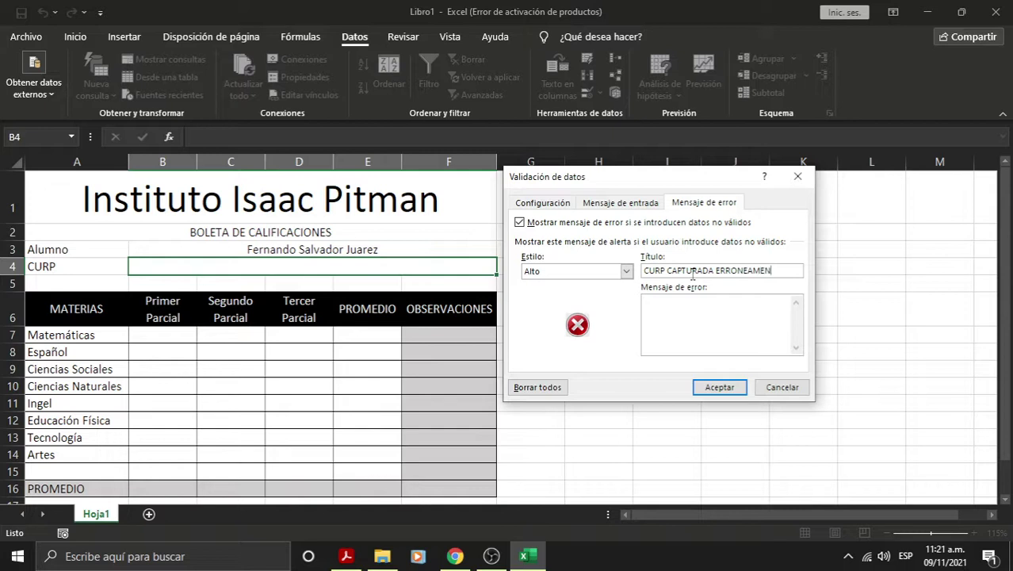
{"action": "type", "text": "TE"}
{"action": "left_click", "coordinate": [716, 325]}
{"action": "type", "text": "La lo"}
{"action": "type", "text": "gitud de la c"}
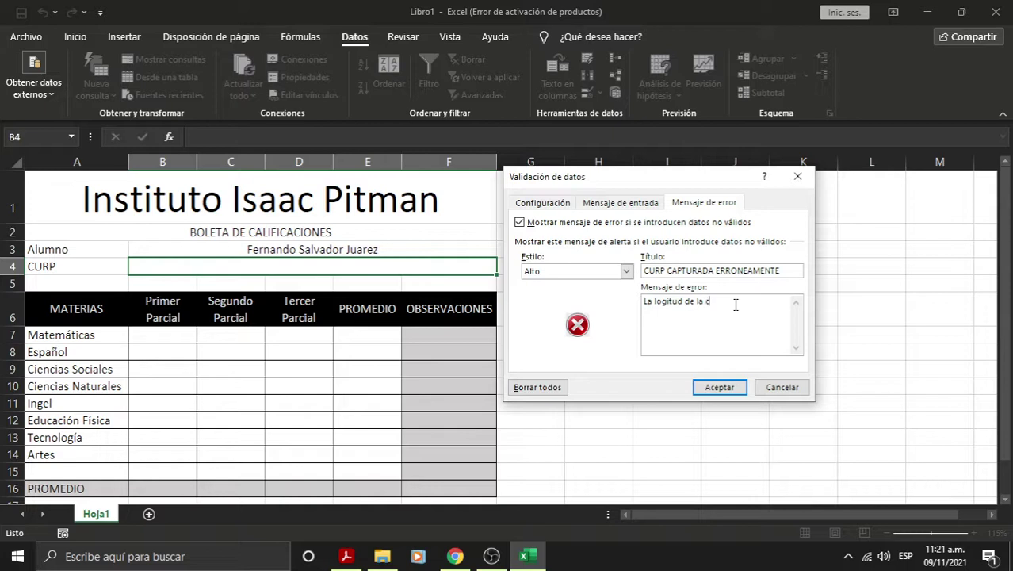
{"action": "key", "text": "BackSpace"}
{"action": "type", "text": "CURP no es correcta"}
{"action": "left_click", "coordinate": [714, 391]}
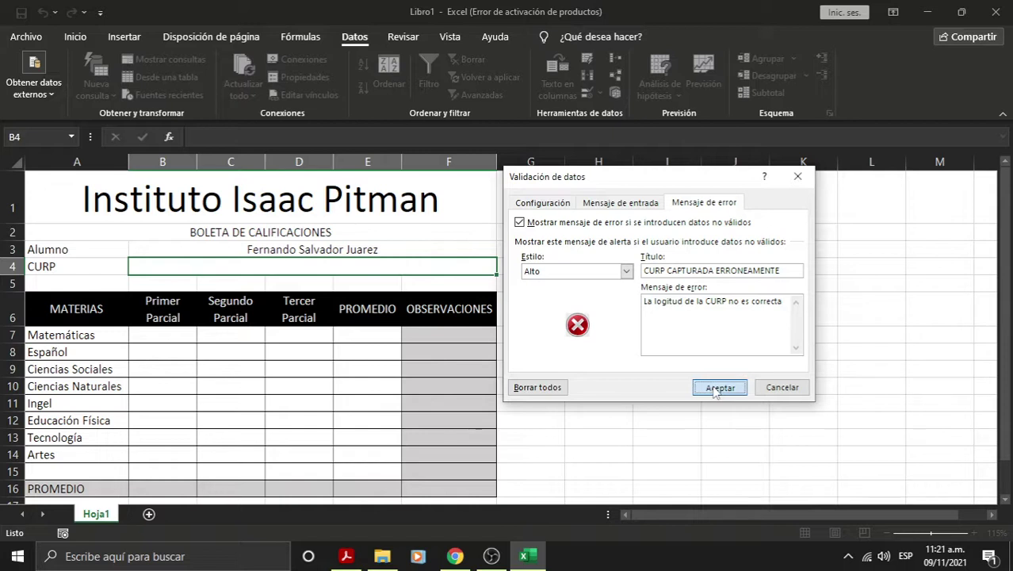
{"action": "left_click", "coordinate": [715, 390]}
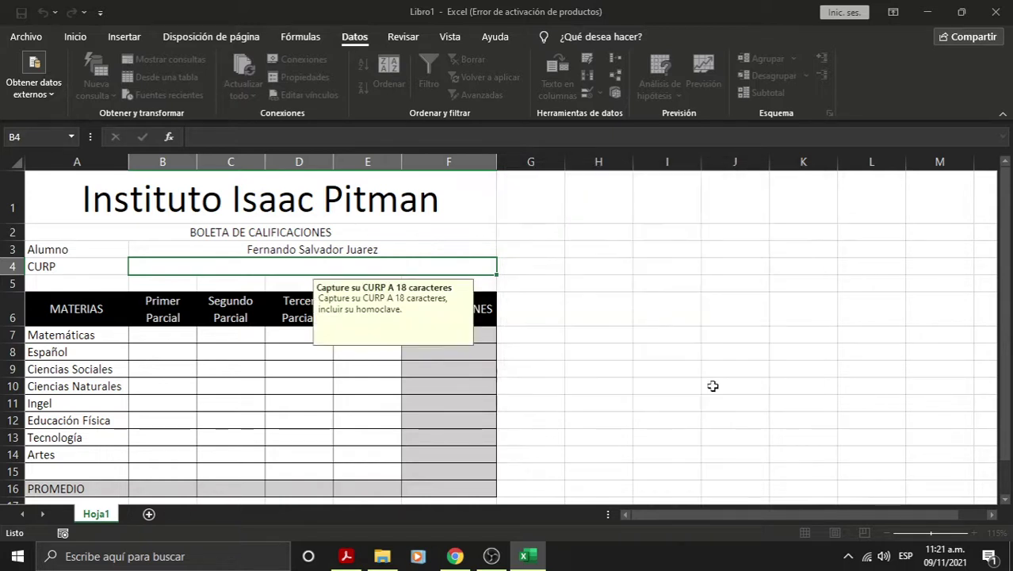
Select CURP cell B4 to see its input message and enter the student's 18-character CURP
{"action": "left_click", "coordinate": [150, 357]}
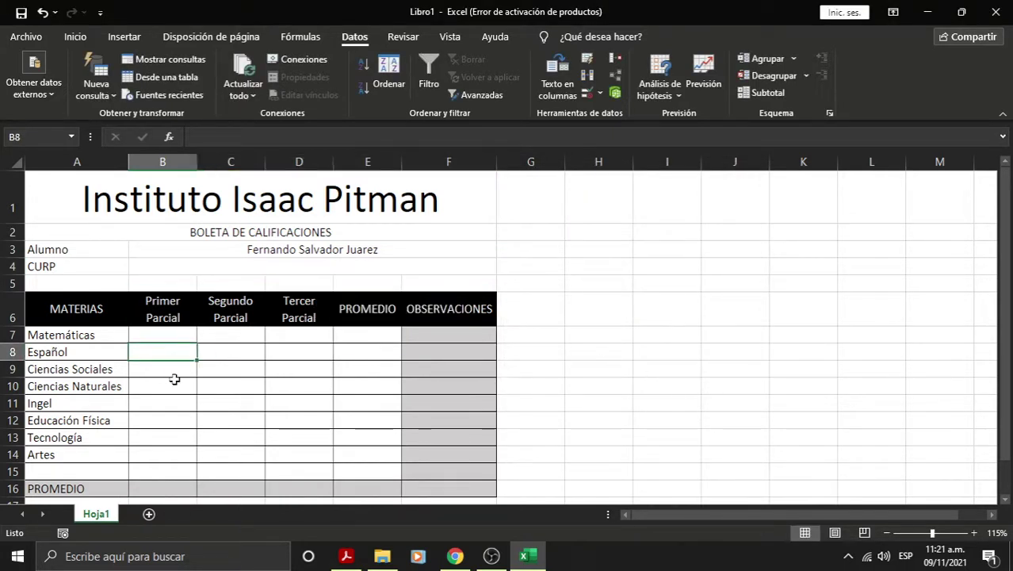
{"action": "left_click", "coordinate": [159, 270]}
{"action": "left_click", "coordinate": [163, 355]}
{"action": "left_click", "coordinate": [172, 268]}
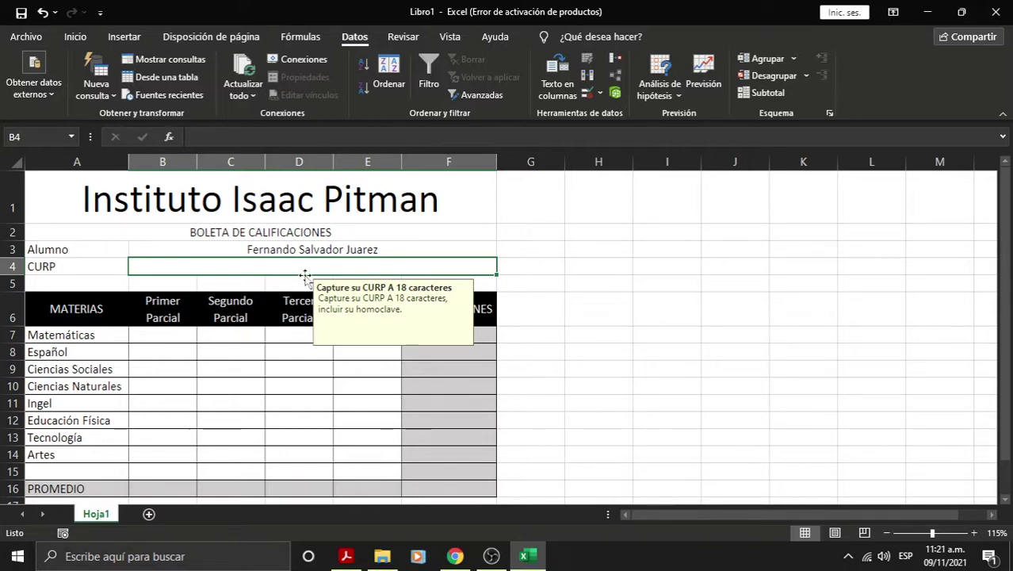
{"action": "type", "text": "J"}
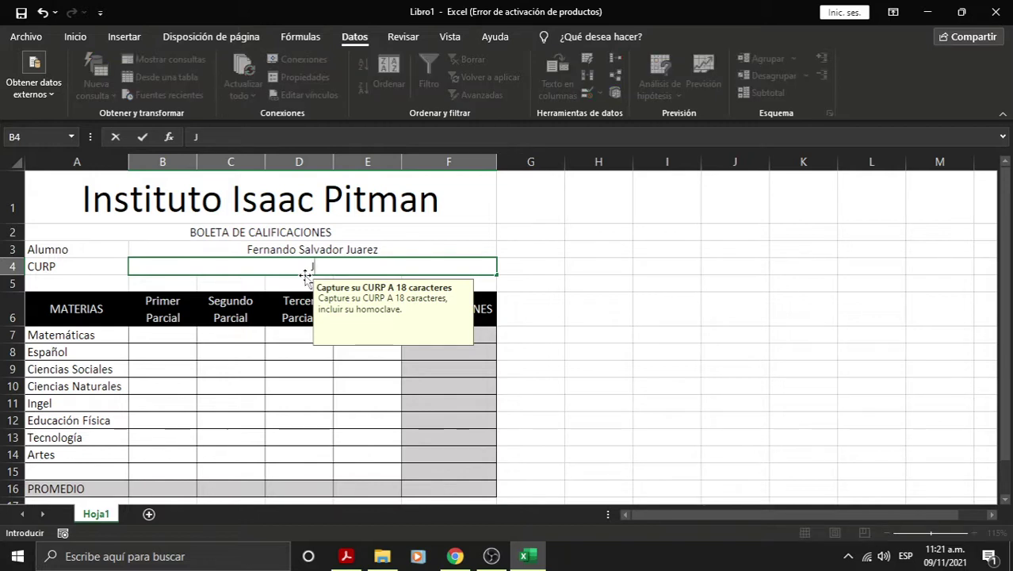
{"action": "type", "text": "UFE"}
{"action": "type", "text": "74"}
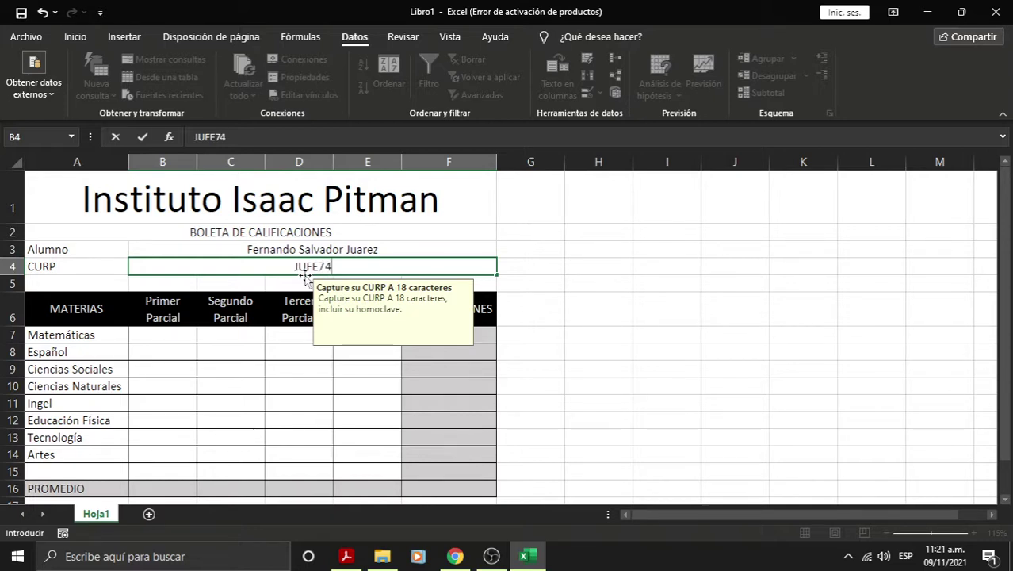
{"action": "type", "text": "2"}
{"action": "key", "text": "BackSpace"}
{"action": "type", "text": "0"}
{"action": "type", "text": "8"}
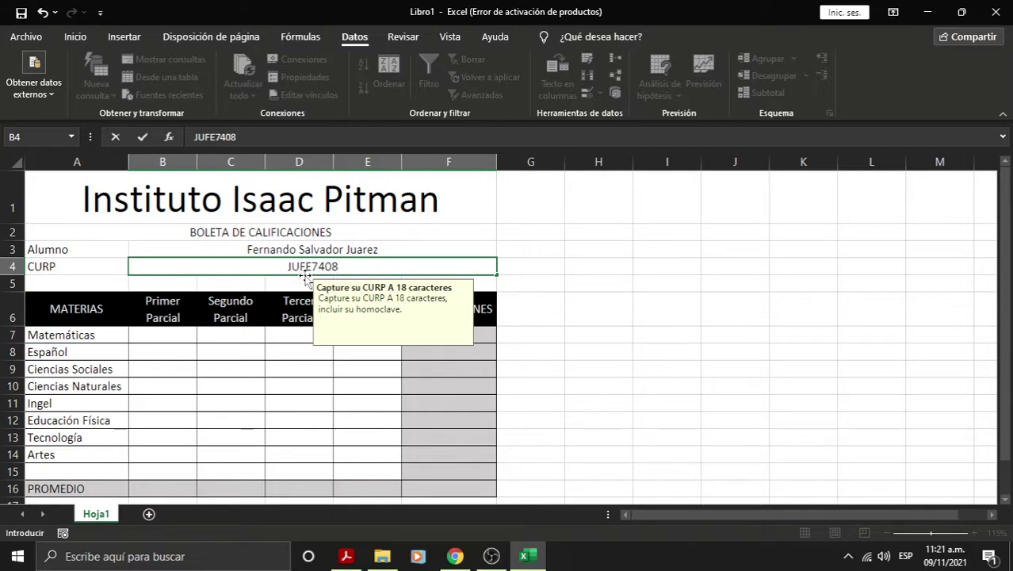
{"action": "type", "text": "21HVZ"}
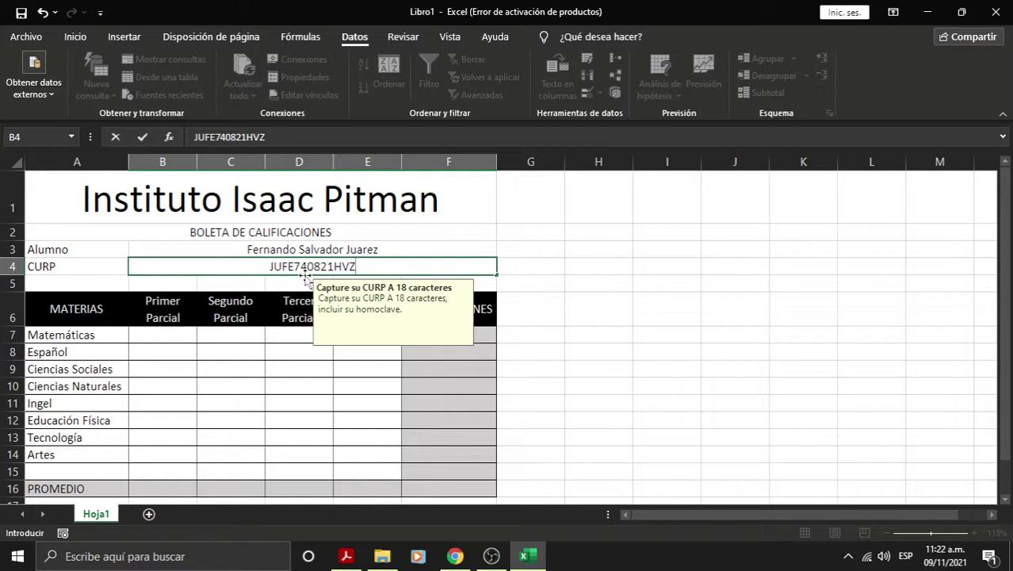
{"action": "type", "text": "RXR"}
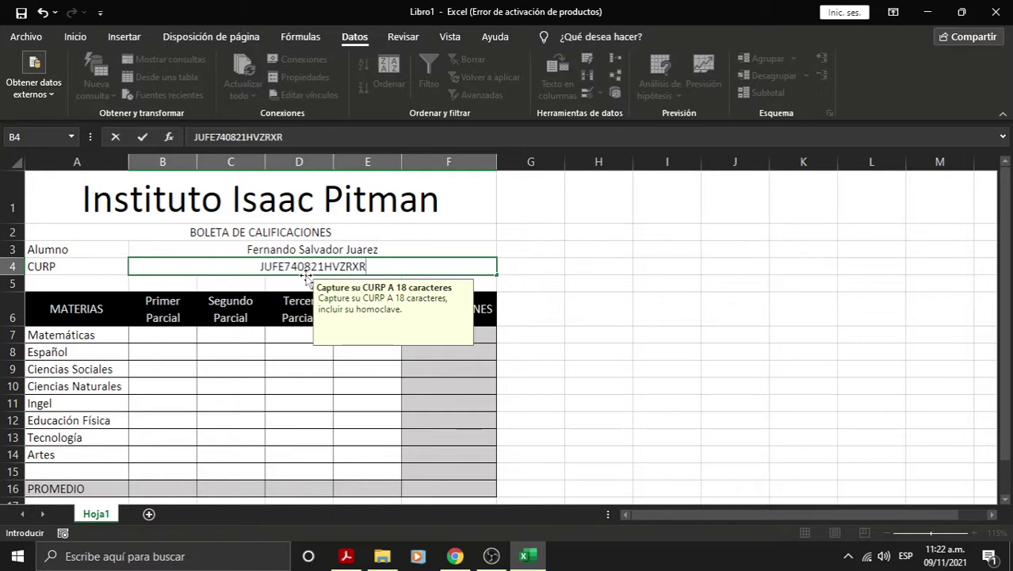
{"action": "type", "text": "0"}
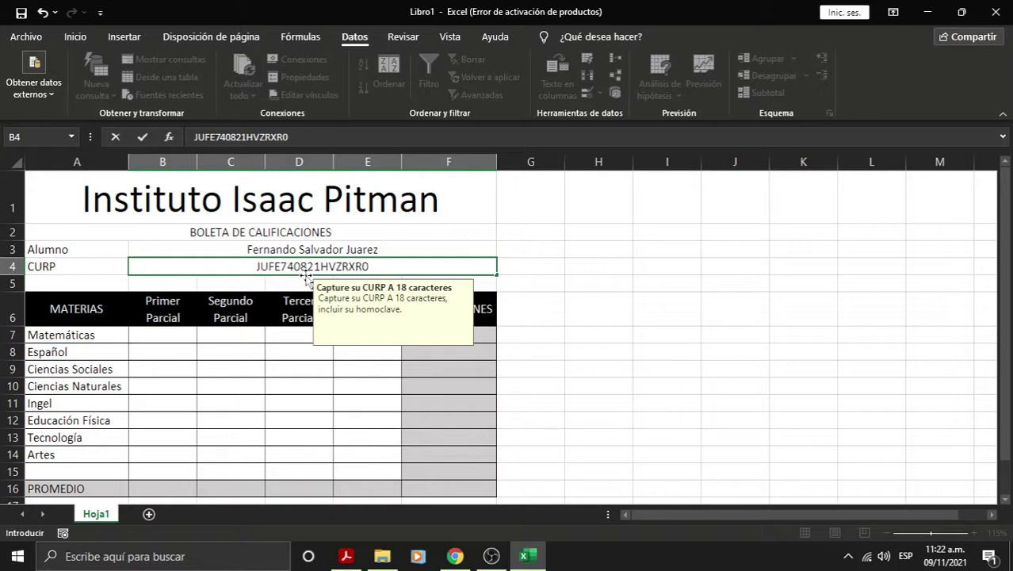
{"action": "type", "text": "4"}
{"action": "key", "text": "BackSpace"}
{"action": "type", "text": "5"}
{"action": "key", "text": "Return"}
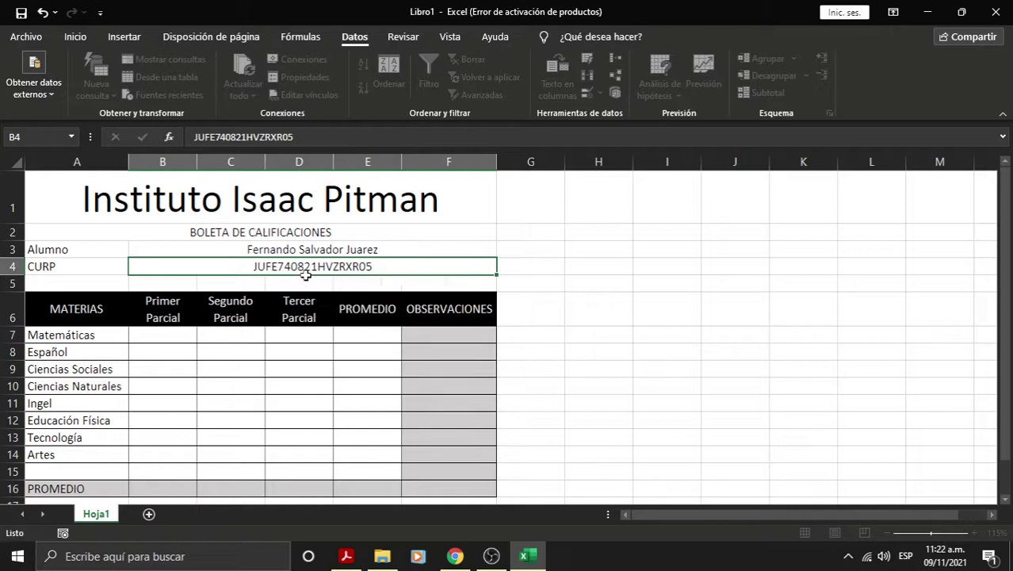
Delete the CURP's last character in B4 and commit it to test the length rule
{"action": "left_click", "coordinate": [305, 271]}
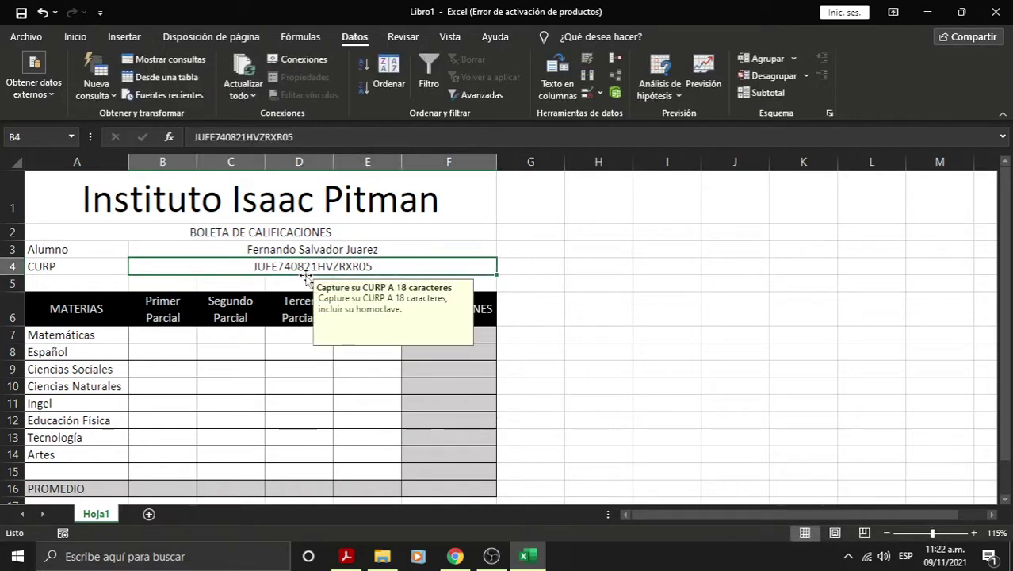
{"action": "double_click", "coordinate": [388, 272]}
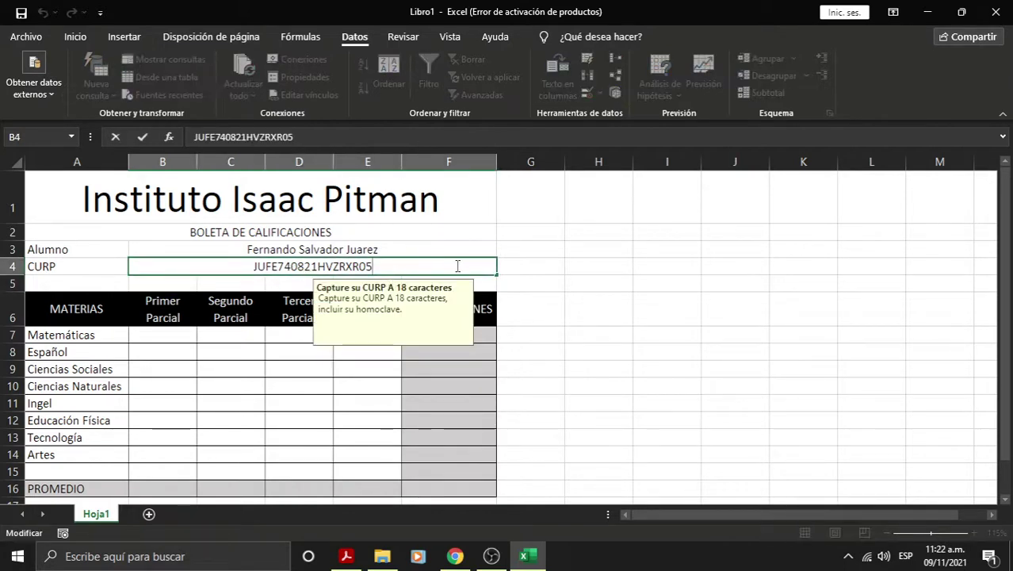
{"action": "key", "text": "BackSpace"}
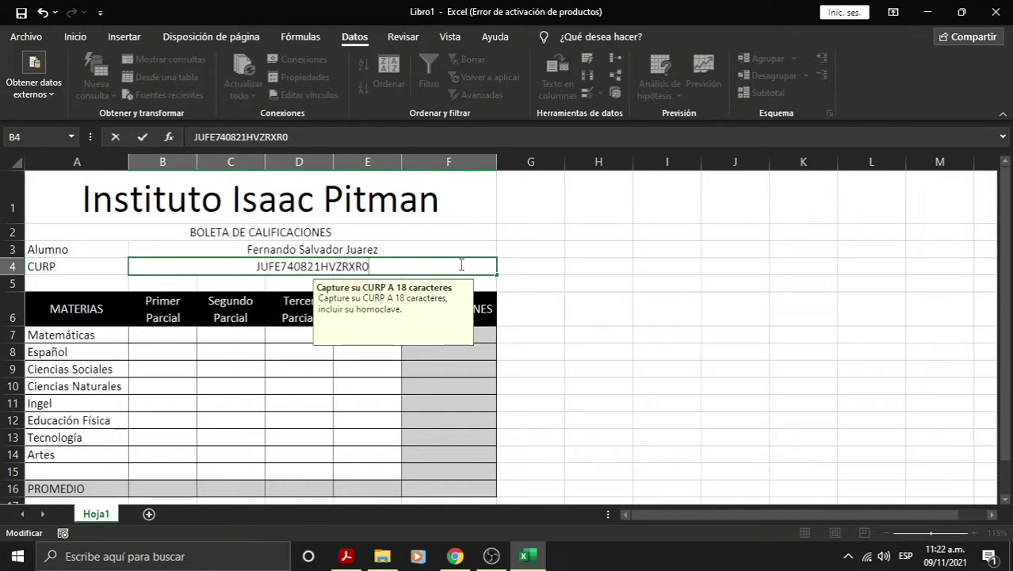
{"action": "key", "text": "Return"}
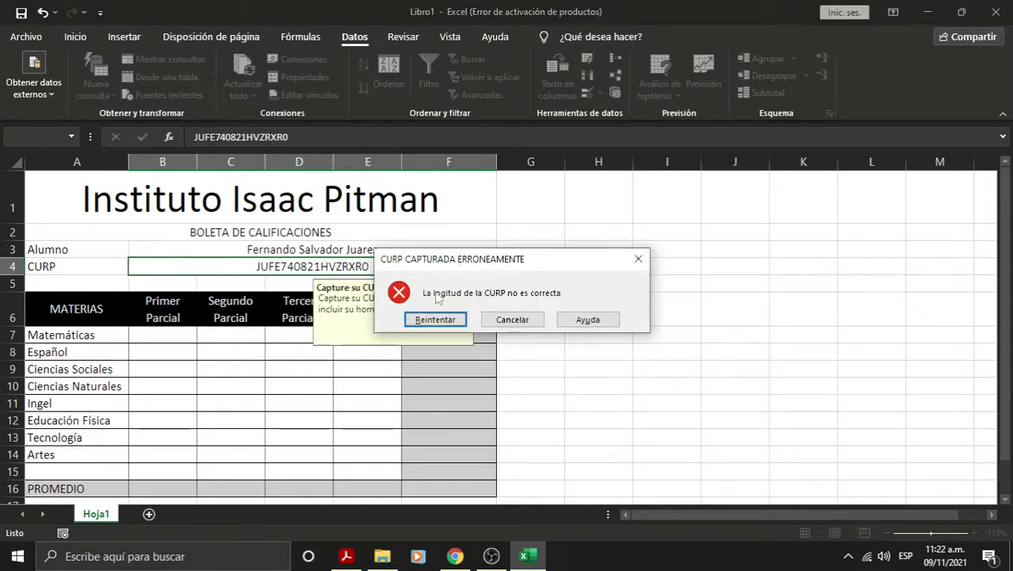
Cancel the shortened CURP entries at the length error alerts, keeping the original 18-character CURP
{"action": "left_click", "coordinate": [514, 319]}
{"action": "double_click", "coordinate": [421, 264]}
{"action": "key", "text": "BackSpace"}
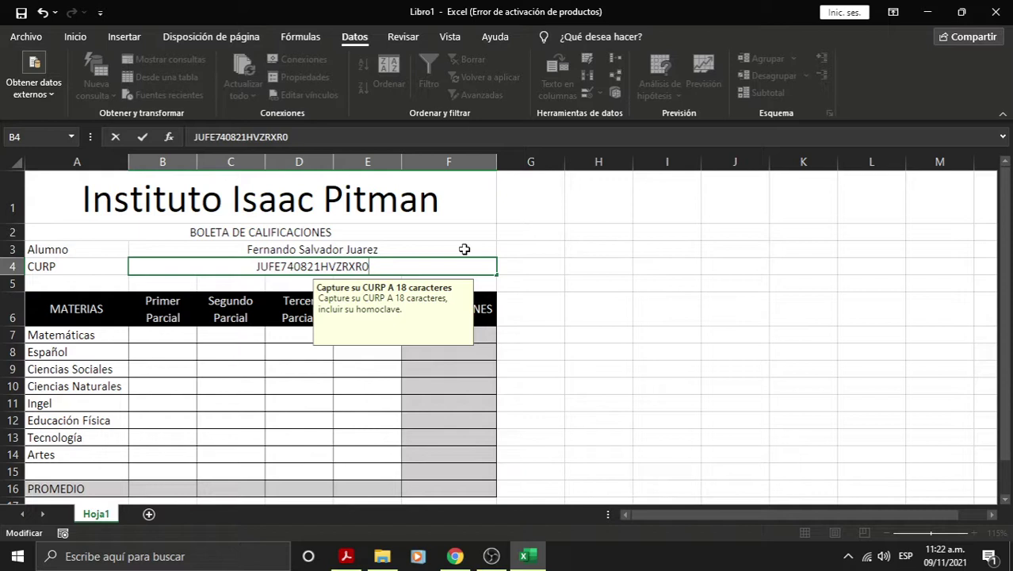
{"action": "key", "text": "BackSpace"}
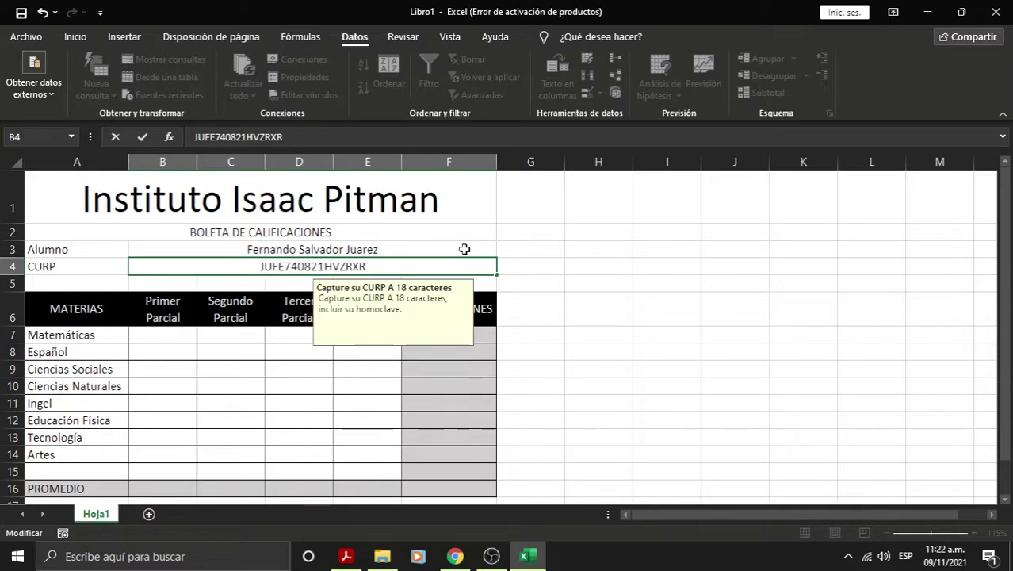
{"action": "key", "text": "Return"}
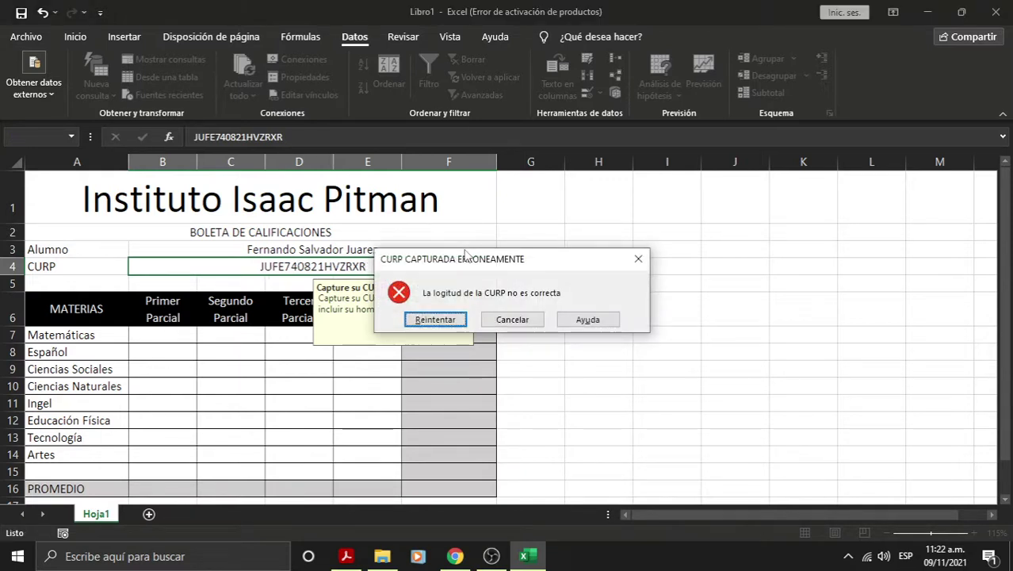
{"action": "left_click", "coordinate": [438, 319]}
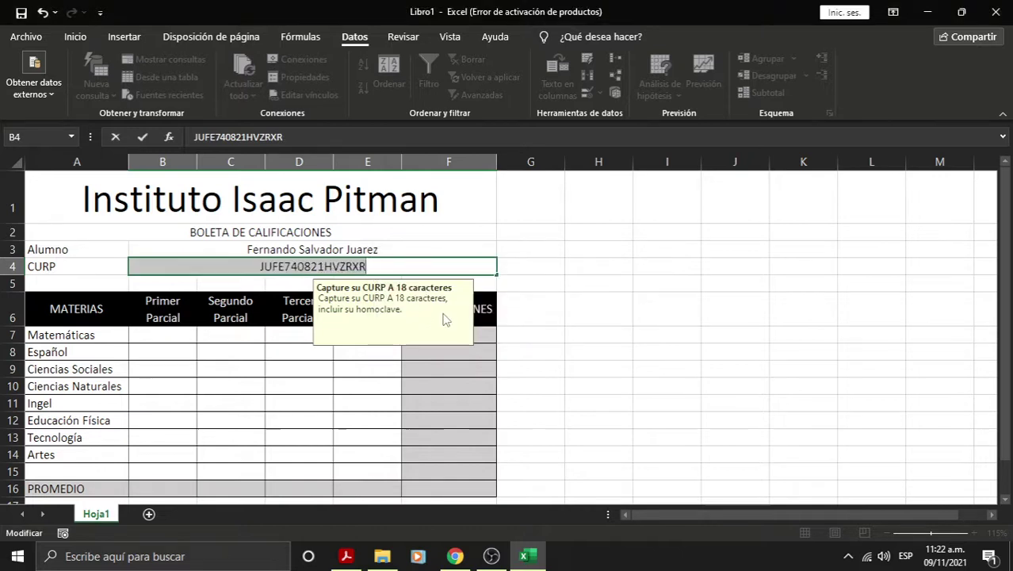
{"action": "left_click", "coordinate": [210, 339]}
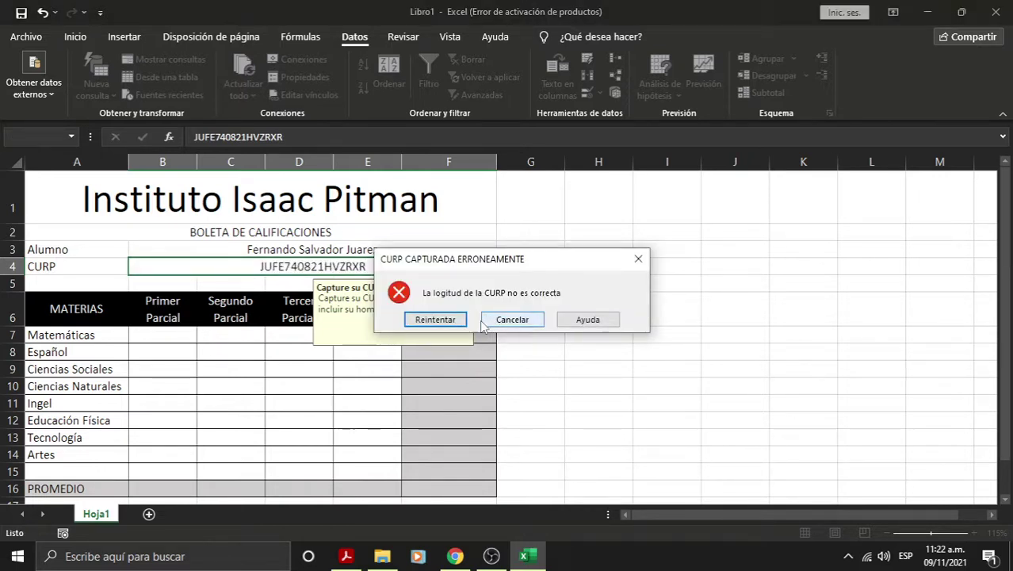
{"action": "left_click", "coordinate": [498, 319]}
{"action": "left_click", "coordinate": [339, 384]}
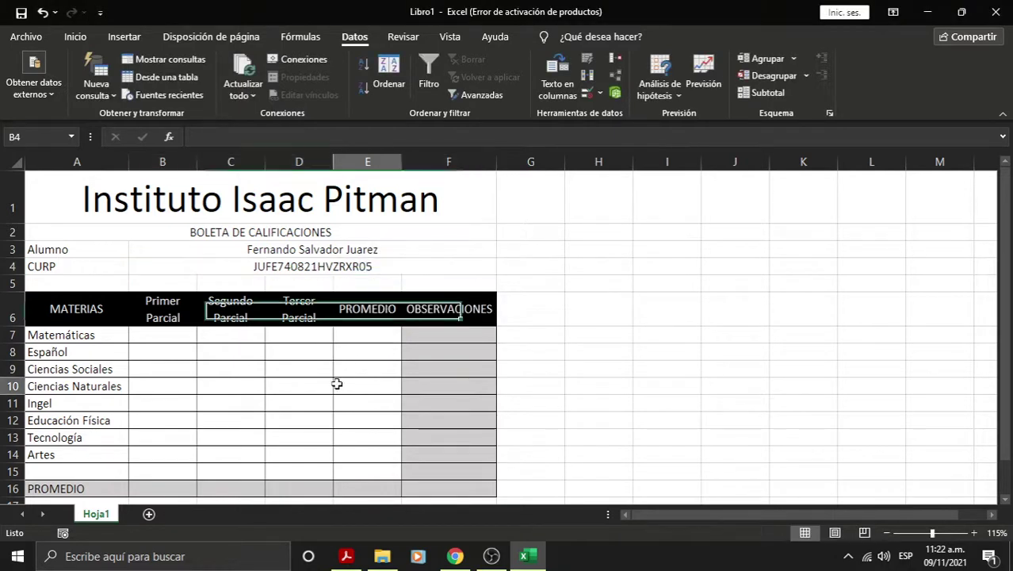
{"action": "left_click", "coordinate": [170, 336]}
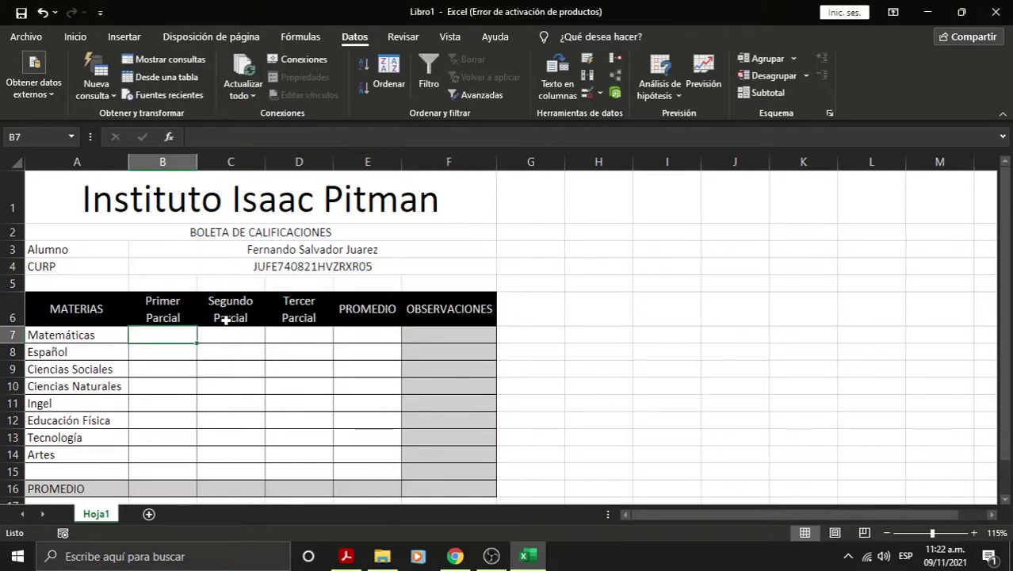
Select the range B7:D14 covering the three partial-grade columns
{"action": "left_click", "coordinate": [352, 267]}
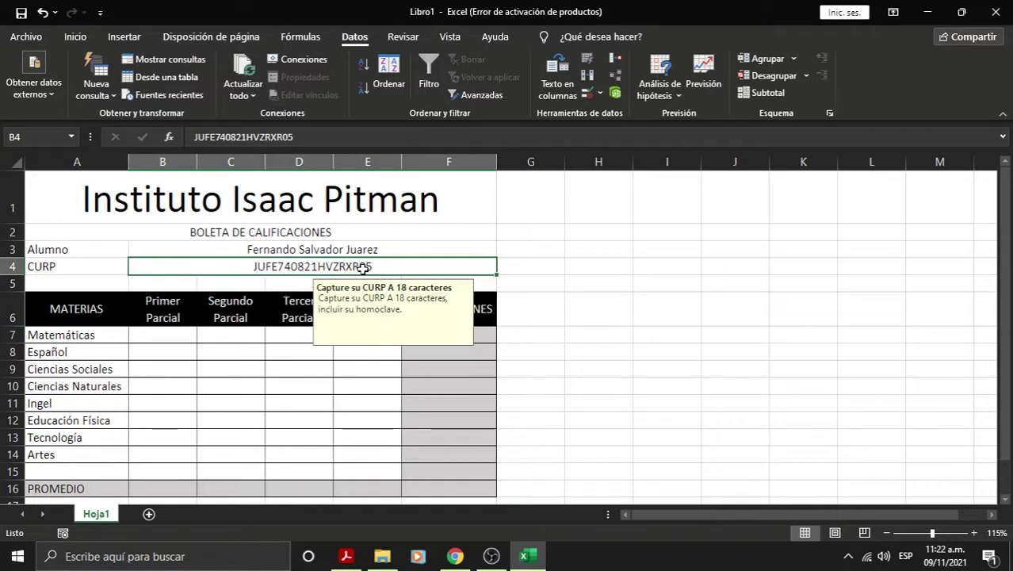
{"action": "left_click", "coordinate": [156, 341]}
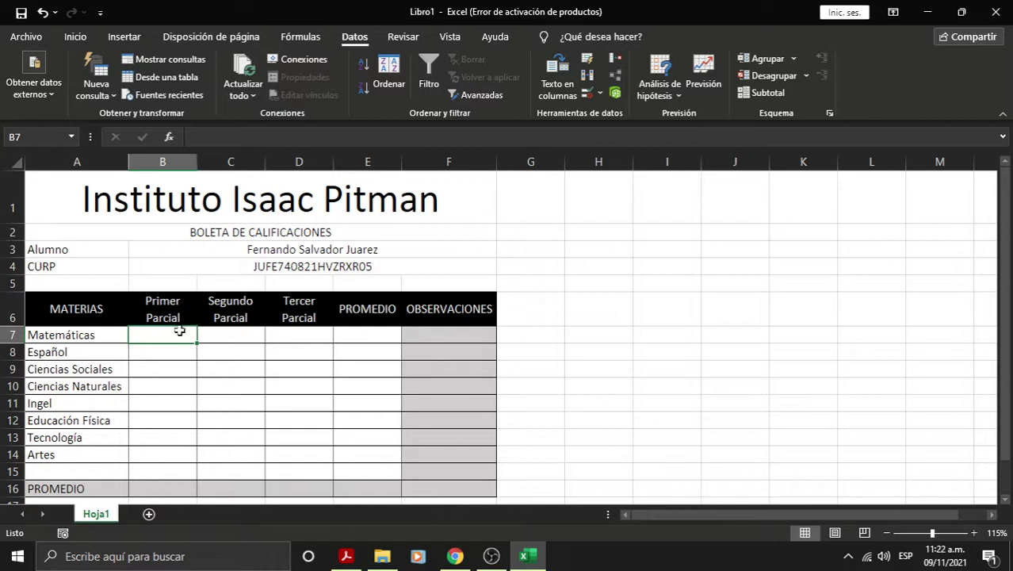
{"action": "mouse_move", "coordinate": [165, 334]}
{"action": "left_mouse_down"}
{"action": "mouse_move", "coordinate": [161, 429]}
{"action": "mouse_move", "coordinate": [291, 472]}
{"action": "mouse_move", "coordinate": [369, 476]}
{"action": "left_mouse_up"}
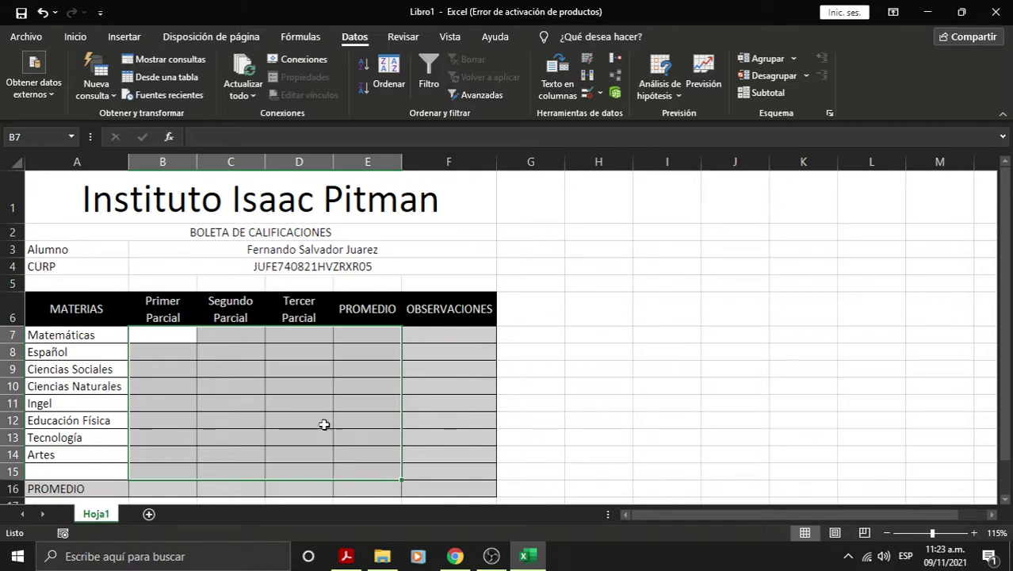
{"action": "left_click", "coordinate": [315, 345]}
{"action": "mouse_move", "coordinate": [169, 336]}
{"action": "left_mouse_down"}
{"action": "mouse_move", "coordinate": [239, 356]}
{"action": "mouse_move", "coordinate": [337, 449]}
{"action": "left_mouse_up"}
{"action": "left_click", "coordinate": [219, 379]}
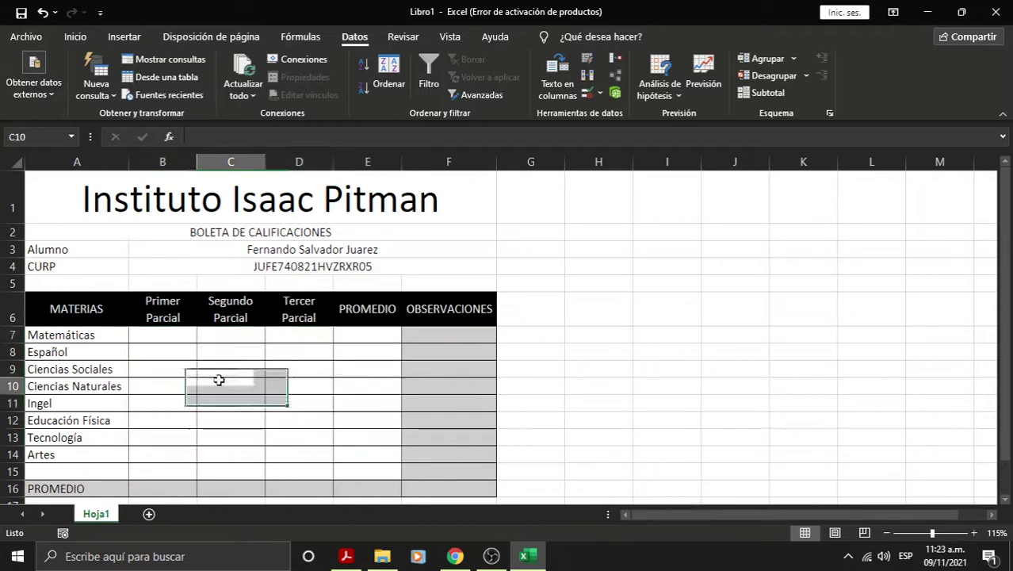
{"action": "mouse_move", "coordinate": [165, 334]}
{"action": "left_mouse_down"}
{"action": "mouse_move", "coordinate": [315, 434]}
{"action": "mouse_move", "coordinate": [240, 367]}
{"action": "left_mouse_up"}
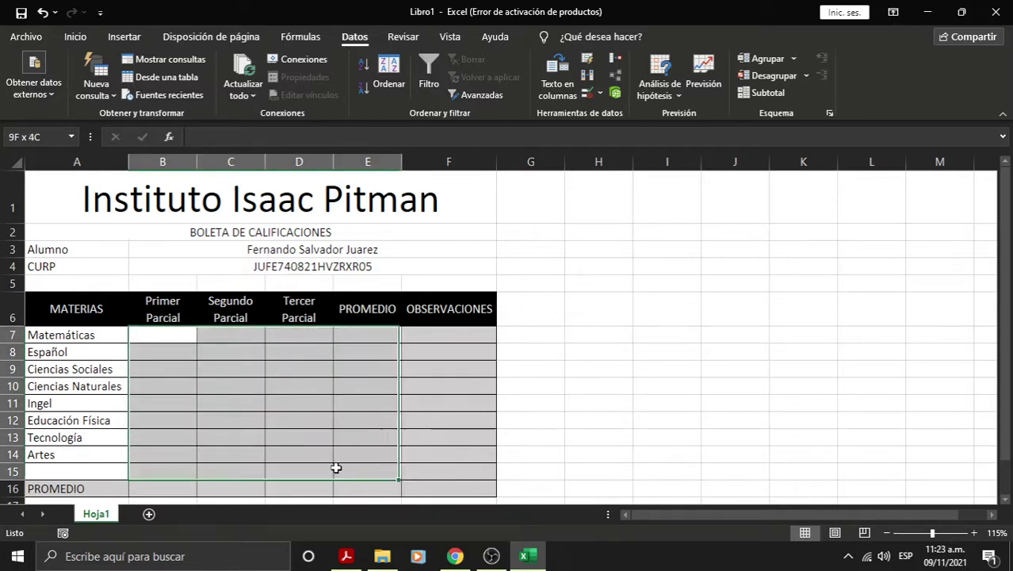
{"action": "left_click_drag", "start_coordinate": [240, 367], "coordinate": [292, 432]}
{"action": "left_click", "coordinate": [173, 313]}
{"action": "left_click", "coordinate": [226, 318]}
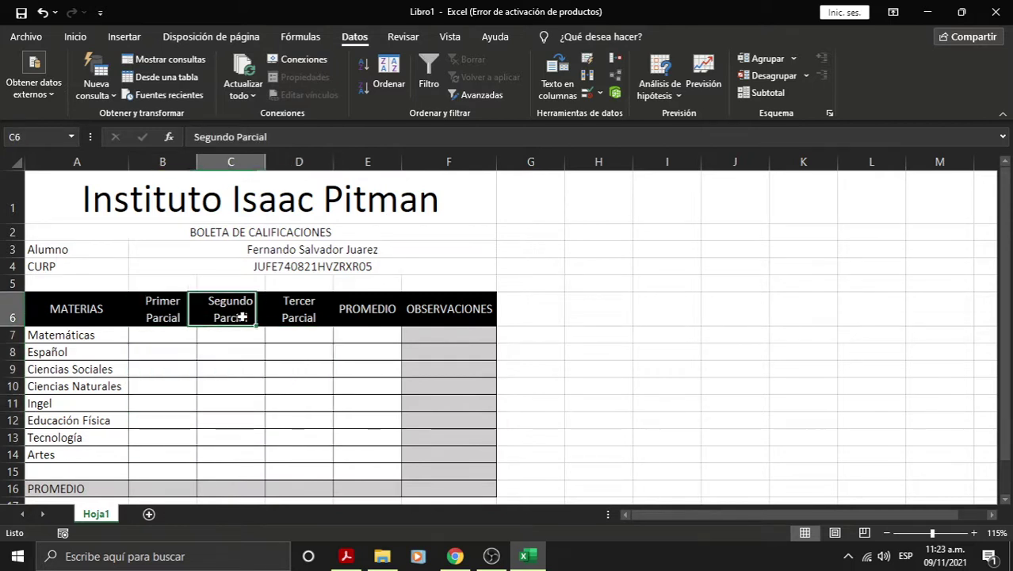
{"action": "left_click", "coordinate": [317, 316]}
{"action": "left_click", "coordinate": [190, 341]}
{"action": "left_click_drag", "start_coordinate": [189, 348], "coordinate": [272, 462]}
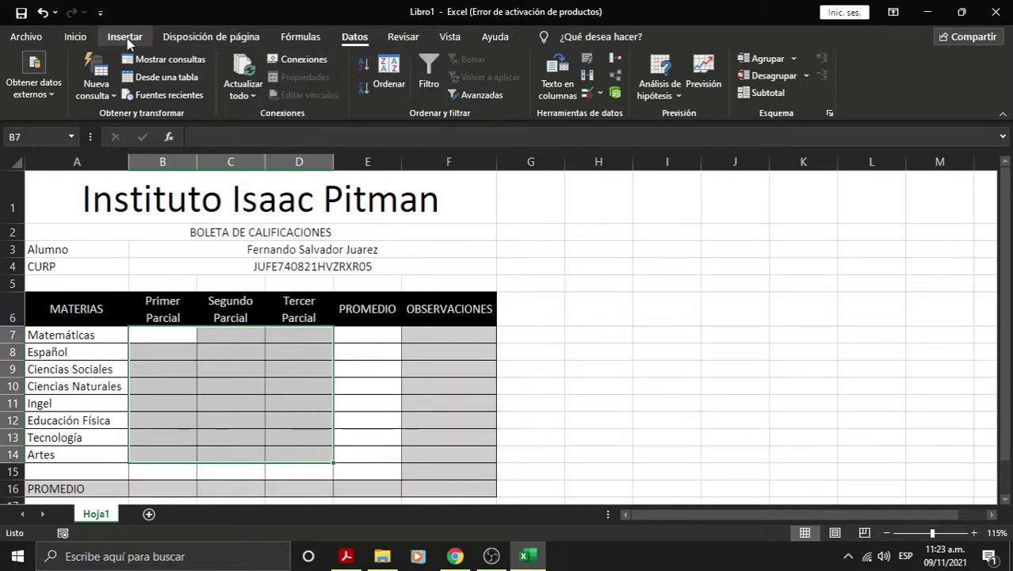
Allow only whole numbers from 5 to 10 in the selected grade cells
{"action": "left_click", "coordinate": [601, 93]}
{"action": "left_click", "coordinate": [618, 115]}
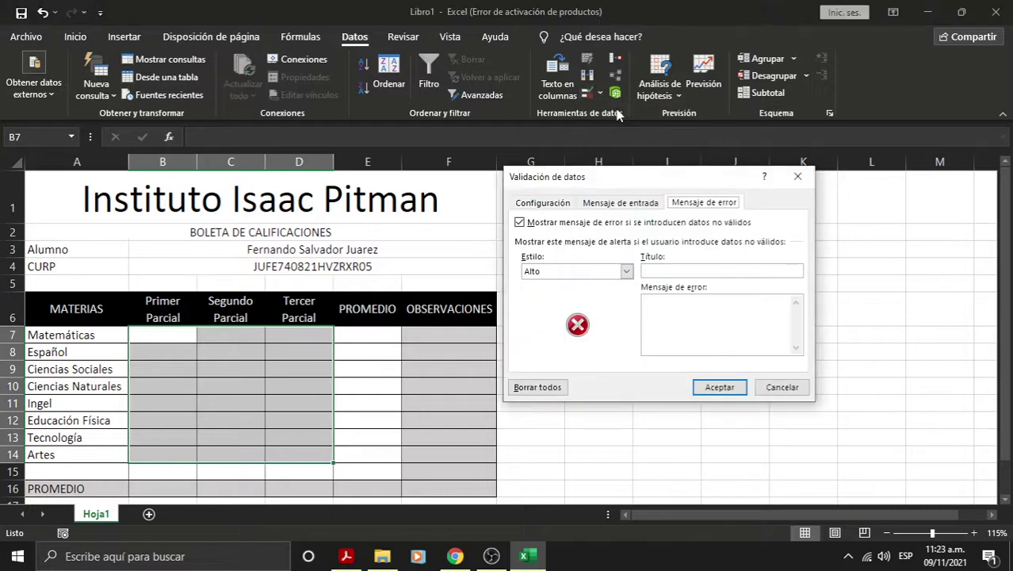
{"action": "left_click", "coordinate": [539, 205]}
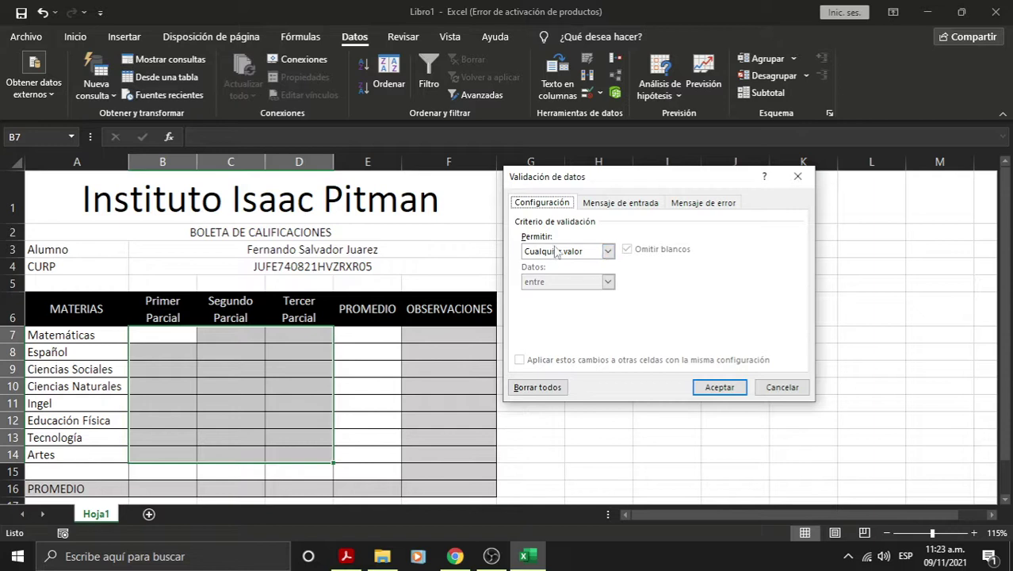
{"action": "left_click", "coordinate": [578, 251]}
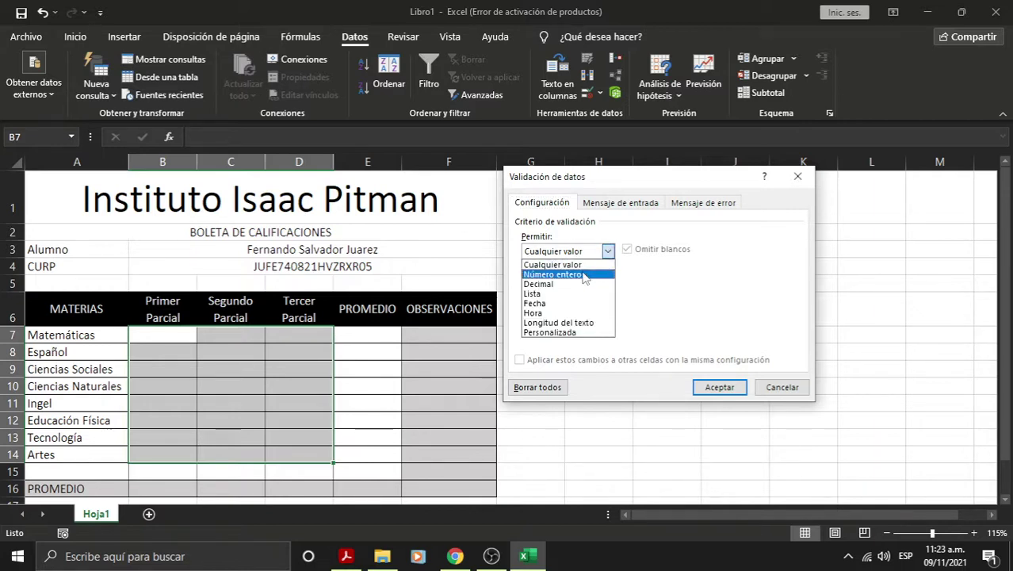
{"action": "left_click", "coordinate": [584, 274]}
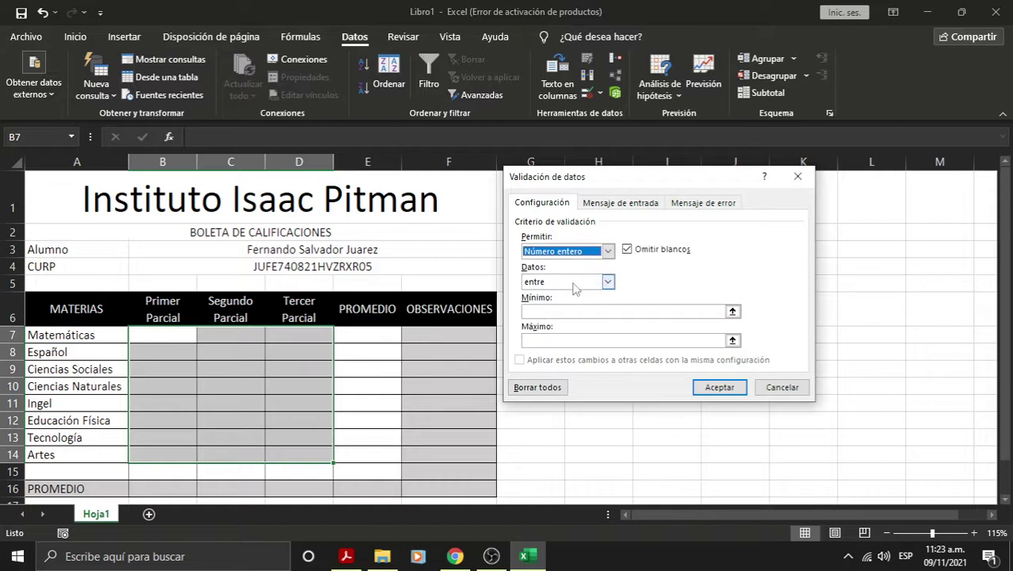
{"action": "left_click", "coordinate": [551, 313]}
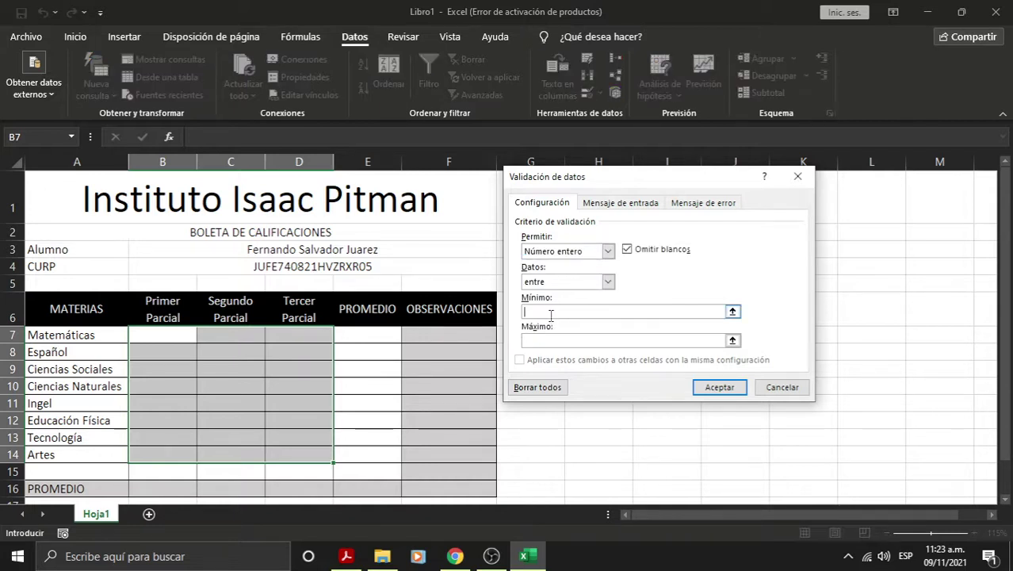
{"action": "type", "text": "5"}
{"action": "left_click", "coordinate": [626, 341]}
{"action": "type", "text": "10"}
{"action": "left_click", "coordinate": [642, 204]}
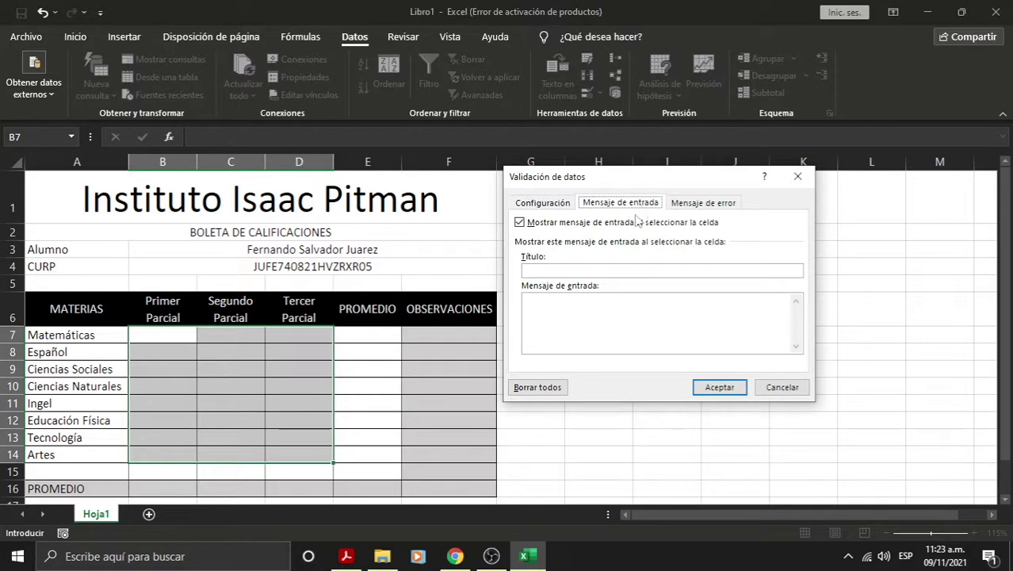
Title the grade prompt 'Capture una calificacion' and start the message 'Capture una calificación entre 5 y 10'
{"action": "left_click", "coordinate": [574, 269]}
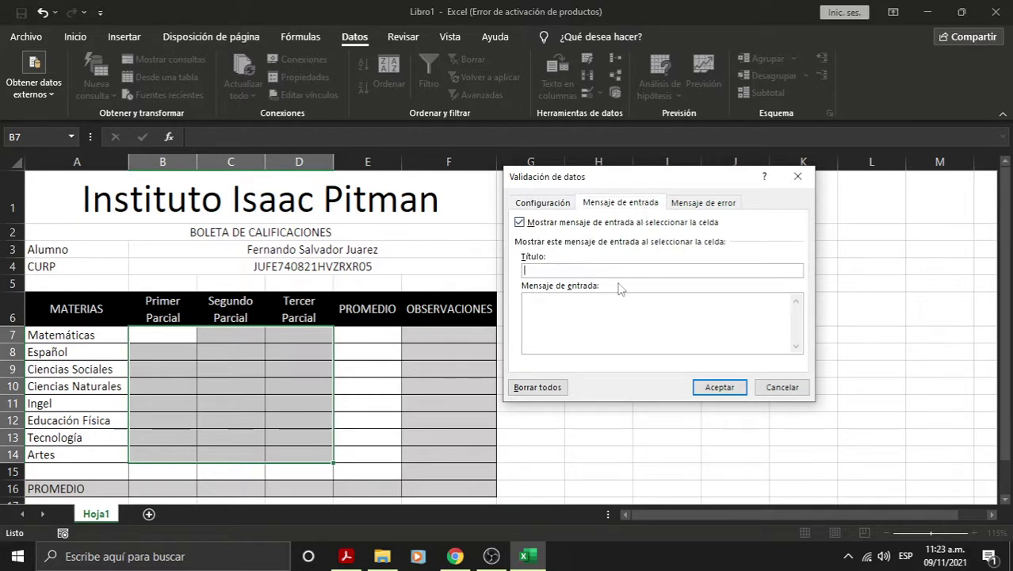
{"action": "type", "text": "cAPTURE"}
{"action": "key", "text": "BackSpace"}
{"action": "key", "text": "BackSpace"}
{"action": "type", "text": "e "}
{"action": "type", "text": "una califi"}
{"action": "type", "text": "cacion entre 5"}
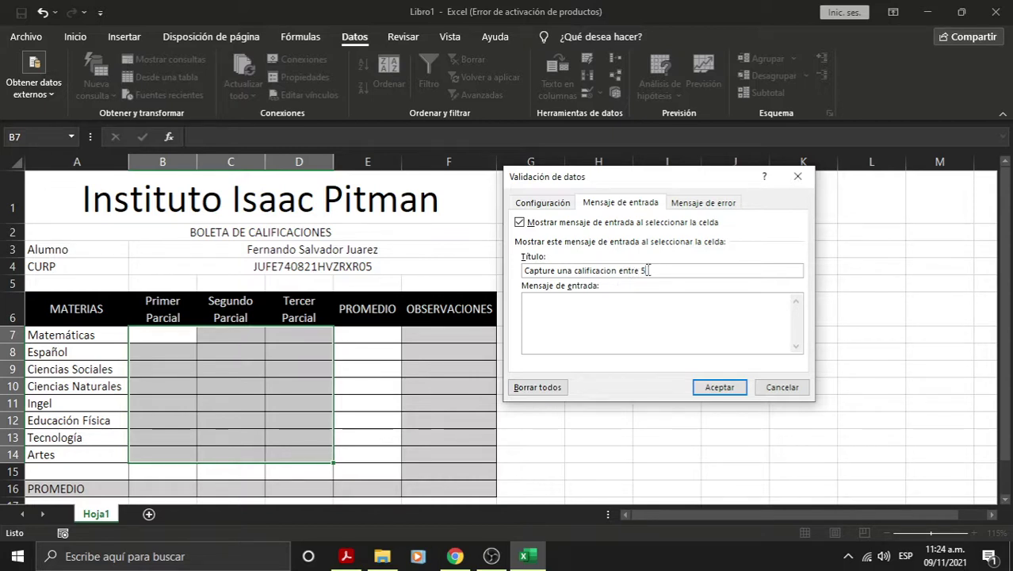
{"action": "left_click_drag", "start_coordinate": [653, 270], "coordinate": [626, 269]}
{"action": "key", "text": "BackSpace"}
{"action": "type", "text": "e una cali"}
{"action": "type", "text": "ficacion entre 5 y 10"}
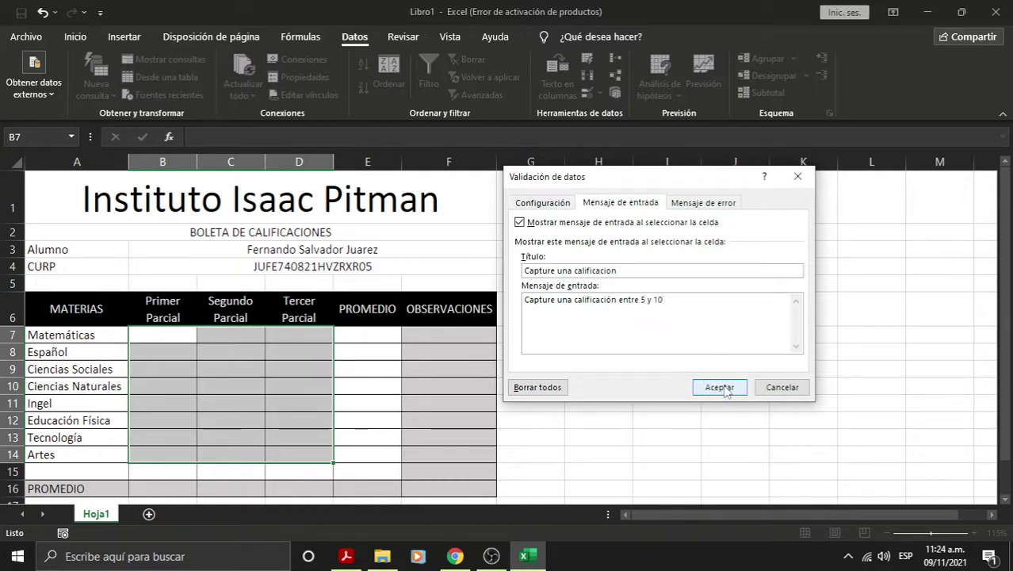
Title the grade validation's error alert 'La Calificación es incorrecta' and apply the rule to the grade cells
{"action": "left_click", "coordinate": [727, 205]}
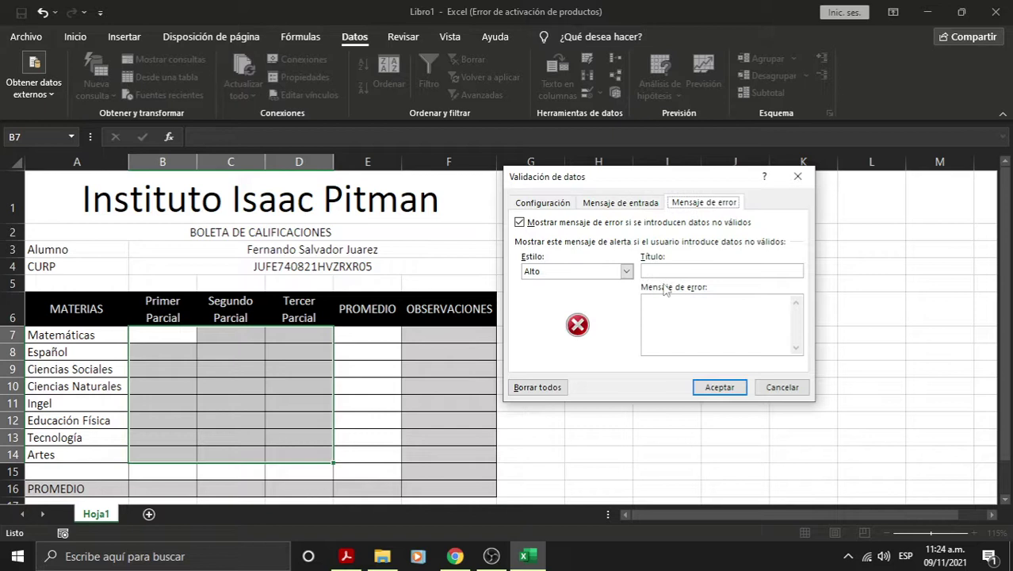
{"action": "left_click", "coordinate": [686, 271]}
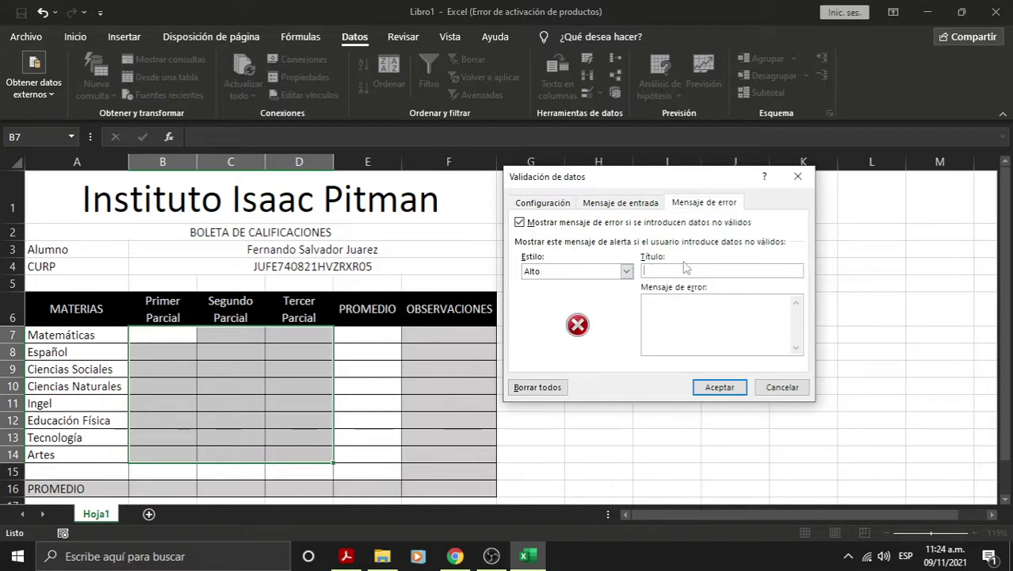
{"action": "type", "text": "La"}
{"action": "type", "text": "incorrecta"}
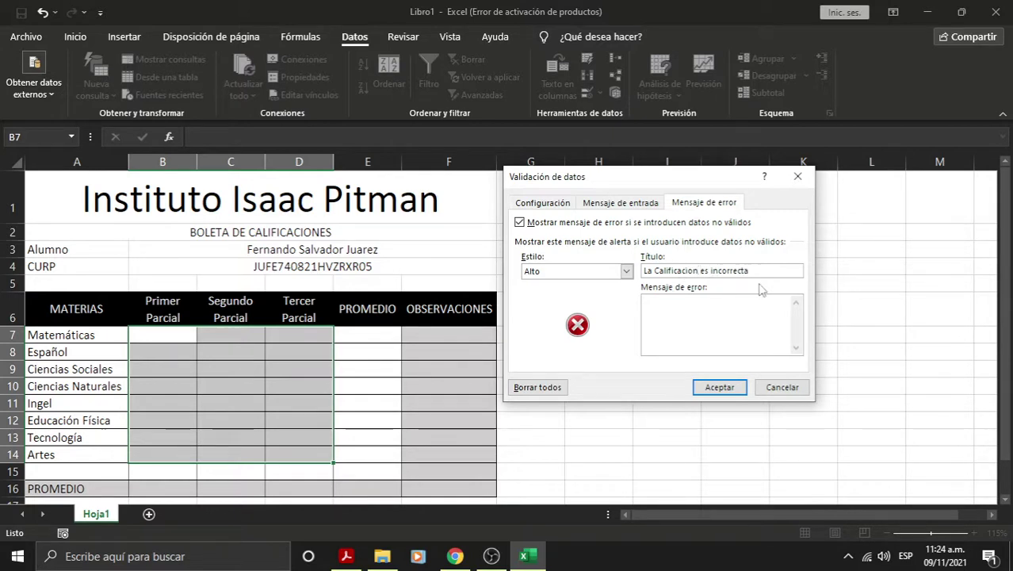
{"action": "key", "text": "BackSpace"}
{"action": "type", "text": "ó"}
{"action": "left_click", "coordinate": [731, 387]}
{"action": "left_click", "coordinate": [346, 432]}
Test the validation by entering 2 and then 11 in B7, and cancel the rejected entry
{"action": "left_click", "coordinate": [181, 355]}
{"action": "left_click", "coordinate": [181, 337]}
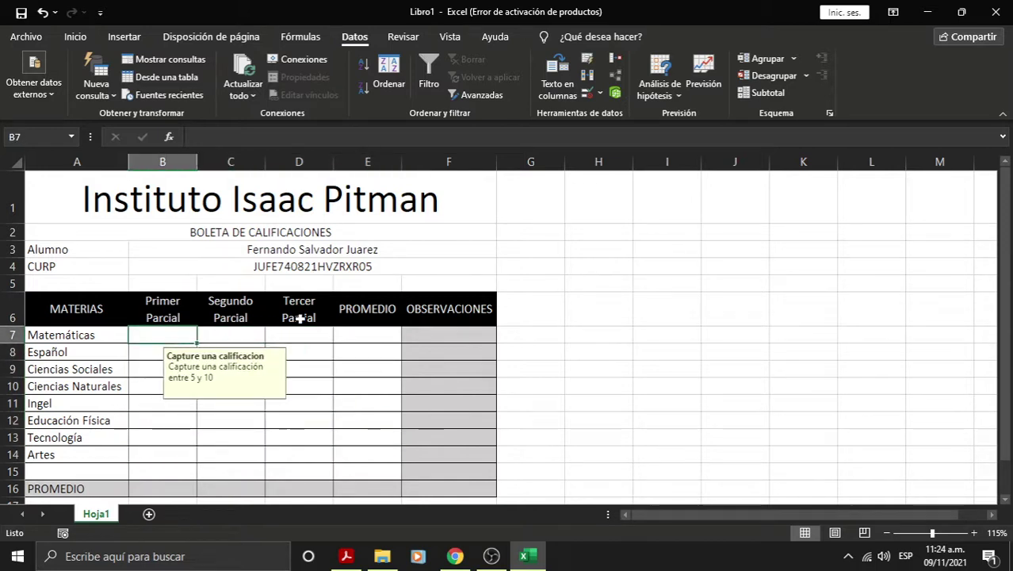
{"action": "type", "text": "2"}
{"action": "key", "text": "Return"}
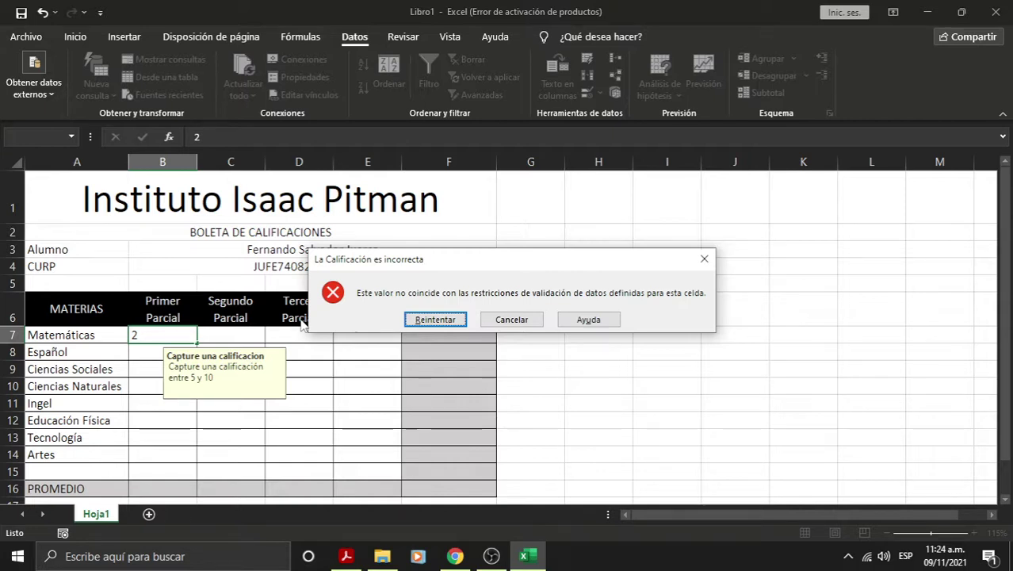
{"action": "key", "text": "Return"}
{"action": "type", "text": "11"}
{"action": "key", "text": "Return"}
{"action": "key", "text": "Return"}
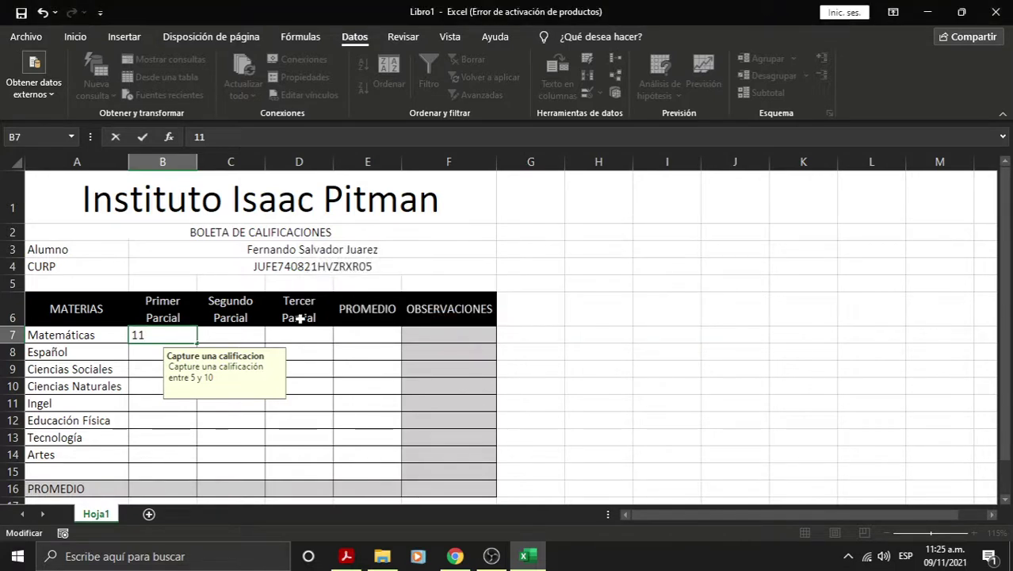
{"action": "key", "text": "Escape"}
{"action": "key", "text": "Down"}
{"action": "key", "text": "Down"}
{"action": "key", "text": "Down"}
{"action": "key", "text": "Up"}
{"action": "key", "text": "Up"}
Enter Primer Parcial grades 5, 6, 7, 8, 9 and 10 for Matemáticas through Tecnología
{"action": "type", "text": "5"}
{"action": "key", "text": "Return"}
{"action": "key", "text": "Up"}
{"action": "key", "text": "Up"}
{"action": "type", "text": "5"}
{"action": "key", "text": "Return"}
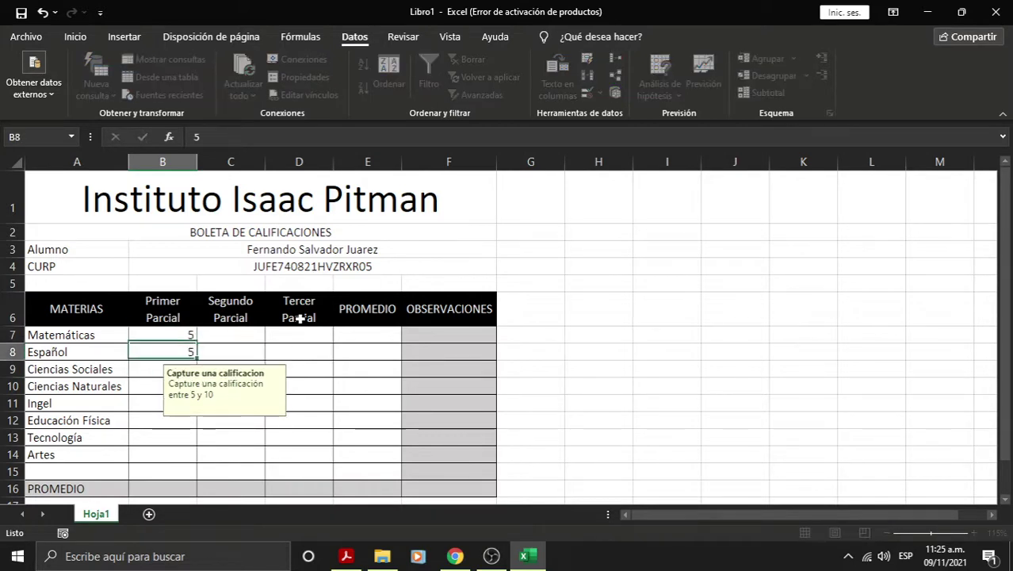
{"action": "key", "text": "Down"}
{"action": "type", "text": "6"}
{"action": "key", "text": "Return"}
{"action": "type", "text": "7"}
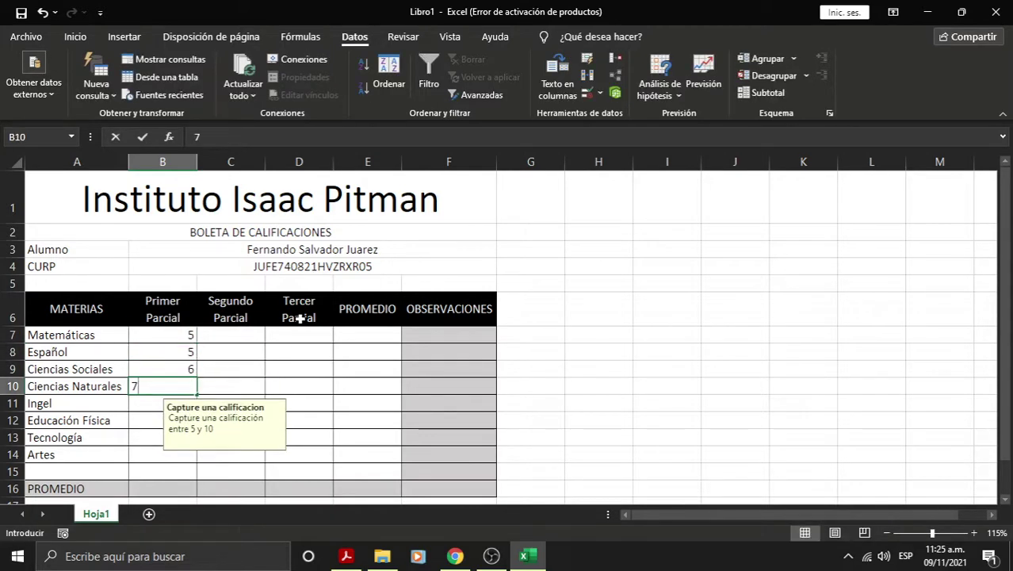
{"action": "key", "text": "Return"}
{"action": "type", "text": "8"}
{"action": "key", "text": "Return"}
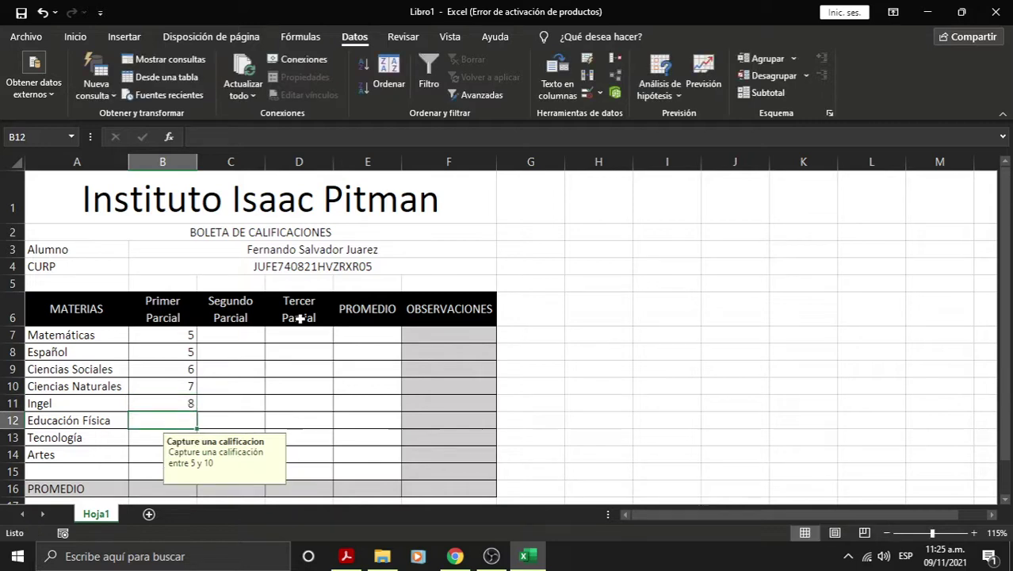
{"action": "type", "text": "9"}
{"action": "key", "text": "Return"}
{"action": "type", "text": "10"}
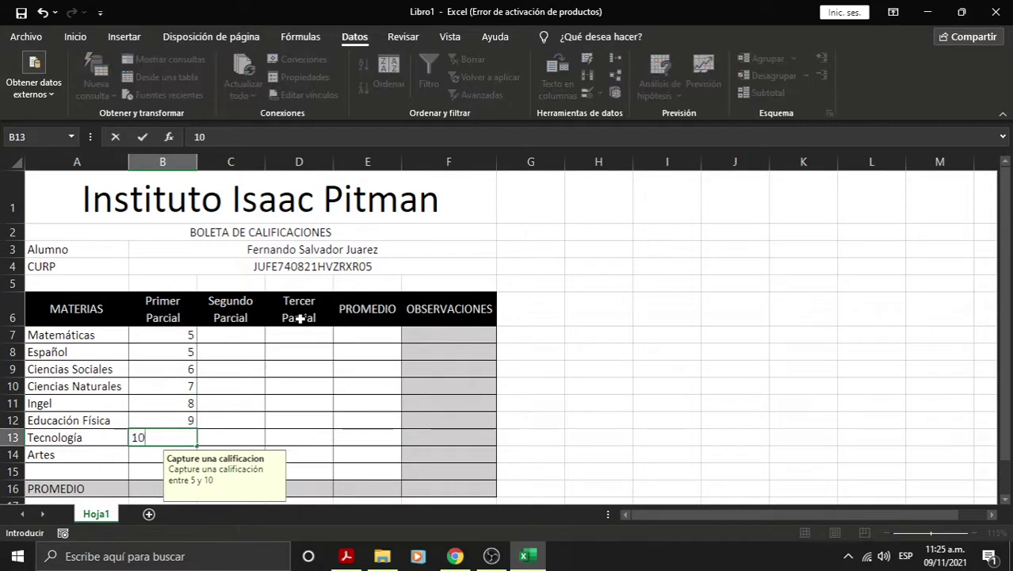
{"action": "key", "text": "Return"}
Try 11 for Artes, see it rejected, and enter 5 as its Primer Parcial grade
{"action": "type", "text": "11"}
{"action": "key", "text": "Return"}
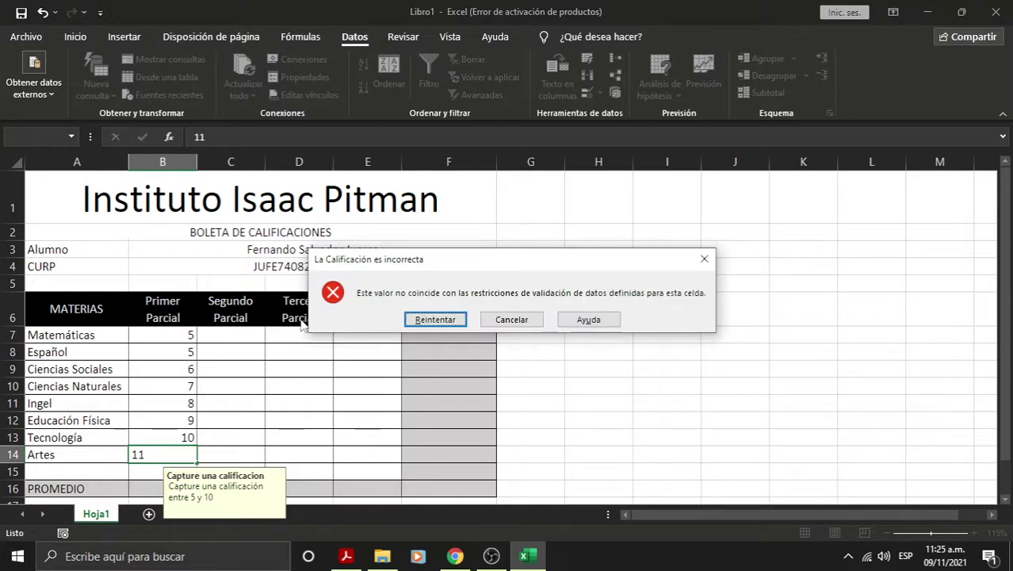
{"action": "key", "text": "Return"}
{"action": "type", "text": "="}
{"action": "key", "text": "Right"}
{"action": "type", "text": "5"}
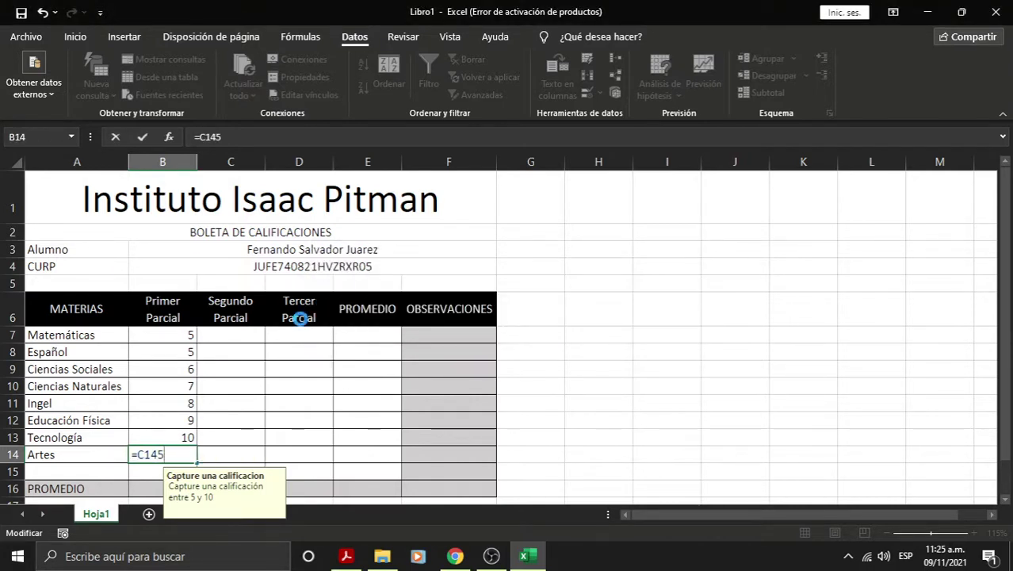
{"action": "key", "text": "Return"}
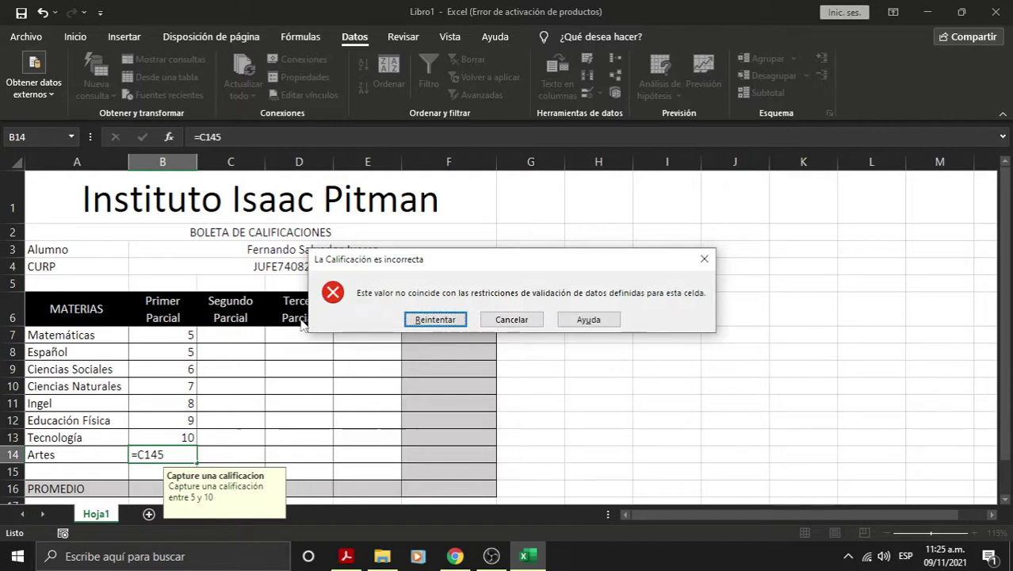
{"action": "key", "text": "Return"}
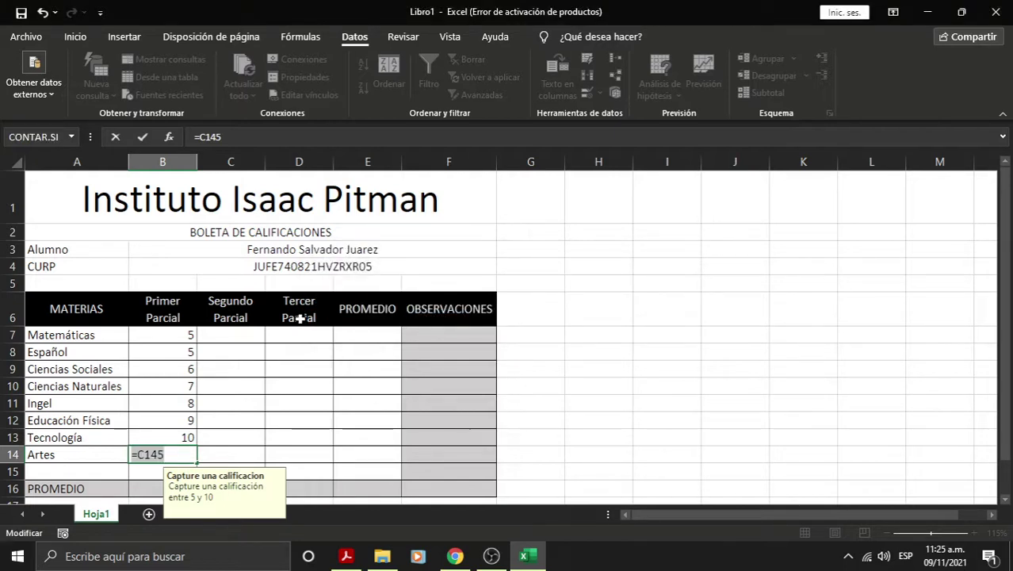
{"action": "type", "text": "5"}
{"action": "key", "text": "Return"}
Enter 10 as the Segundo Parcial grade for the first four subjects in C7:C10
{"action": "key", "text": "Up"}
{"action": "key", "text": "Up"}
{"action": "key", "text": "Up"}
{"action": "key", "text": "Up"}
{"action": "key", "text": "Up"}
{"action": "key", "text": "Up"}
{"action": "key", "text": "Up"}
{"action": "key", "text": "Right"}
{"action": "key", "text": "Right"}
{"action": "key", "text": "Up"}
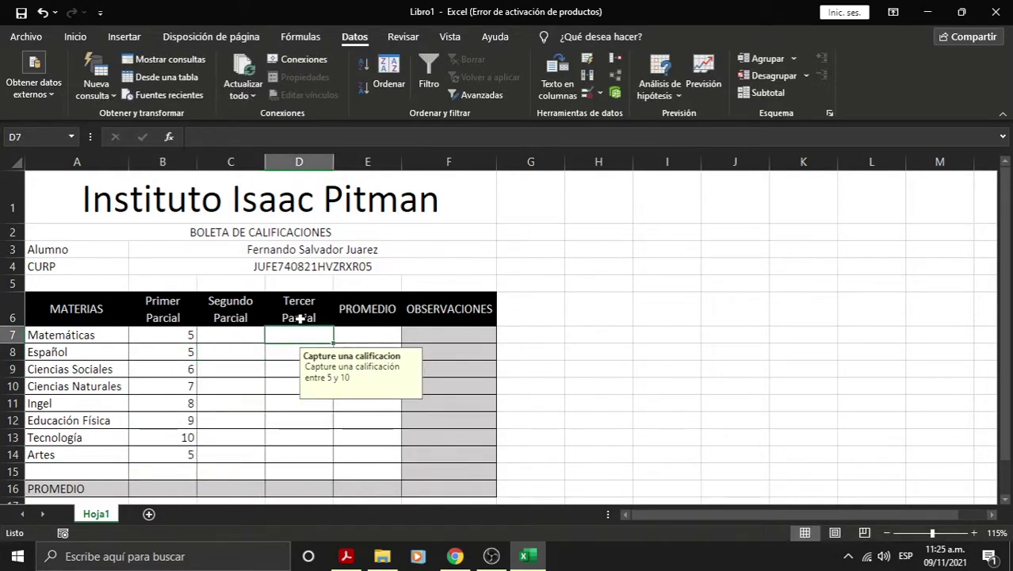
{"action": "key", "text": "Left"}
{"action": "type", "text": "10"}
{"action": "key", "text": "Return"}
{"action": "type", "text": "10"}
{"action": "key", "text": "Return"}
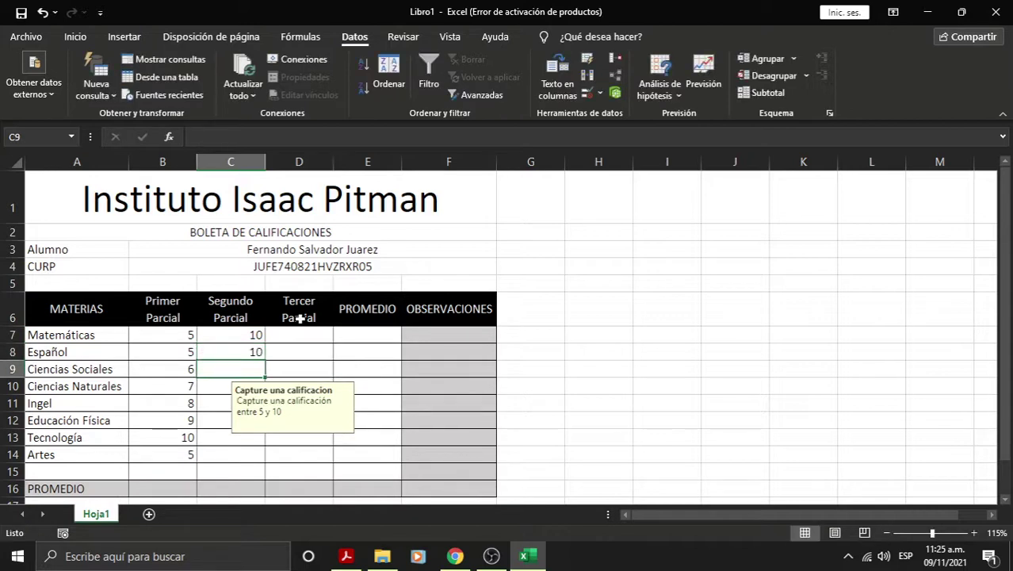
{"action": "type", "text": "10"}
{"action": "key", "text": "Return"}
{"action": "type", "text": "10"}
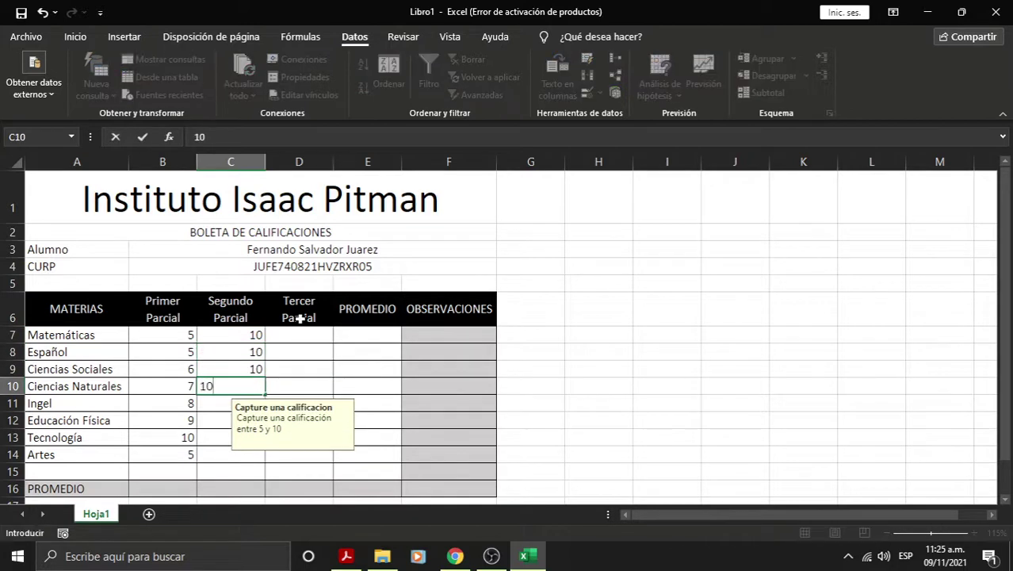
{"action": "key", "text": "Tab"}
Select the grade range B7:D14
{"action": "key", "text": "Down"}
{"action": "key", "text": "Left"}
{"action": "key", "text": "Left"}
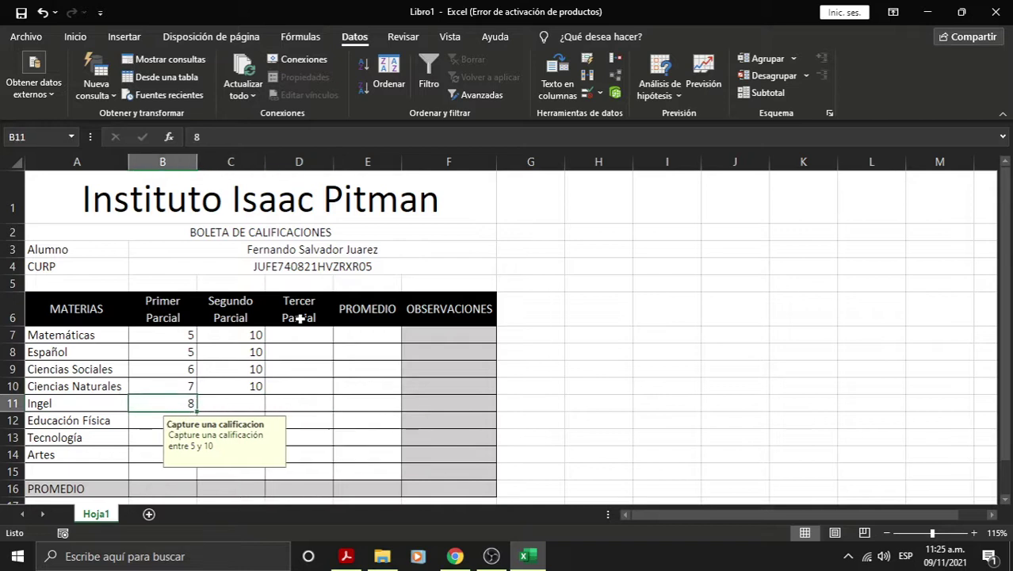
{"action": "key", "text": "Up"}
{"action": "key", "text": "Up"}
{"action": "key", "text": "Up"}
{"action": "key", "text": "Up"}
{"action": "key", "text": "shift+Right"}
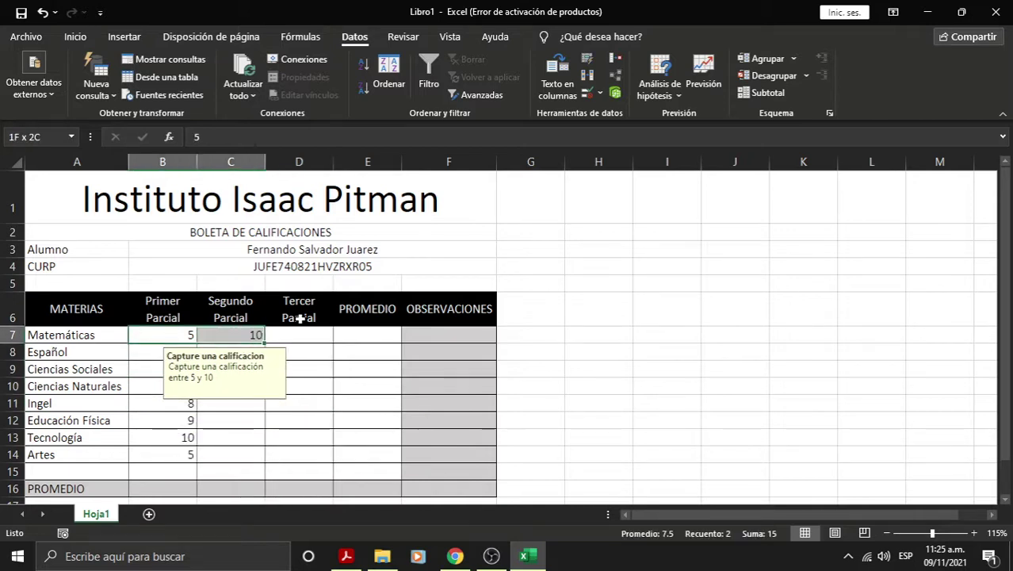
{"action": "key", "text": "shift+Down"}
{"action": "key", "text": "shift+Down"}
{"action": "key", "text": "shift+Down"}
{"action": "key", "text": "shift+Down"}
{"action": "key", "text": "shift+Down"}
{"action": "key", "text": "shift+Down"}
{"action": "key", "text": "shift+Down"}
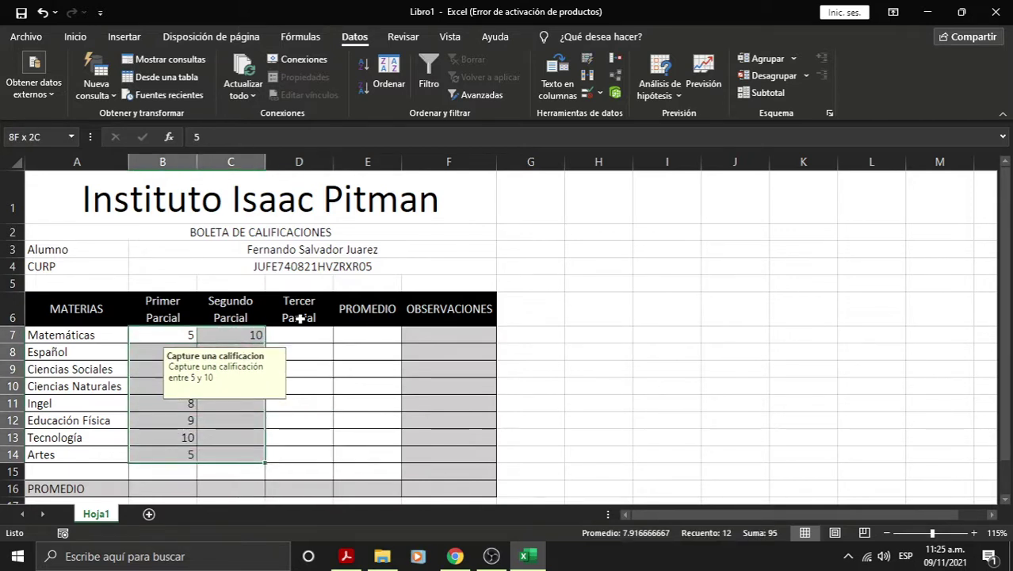
{"action": "key", "text": "shift+Right"}
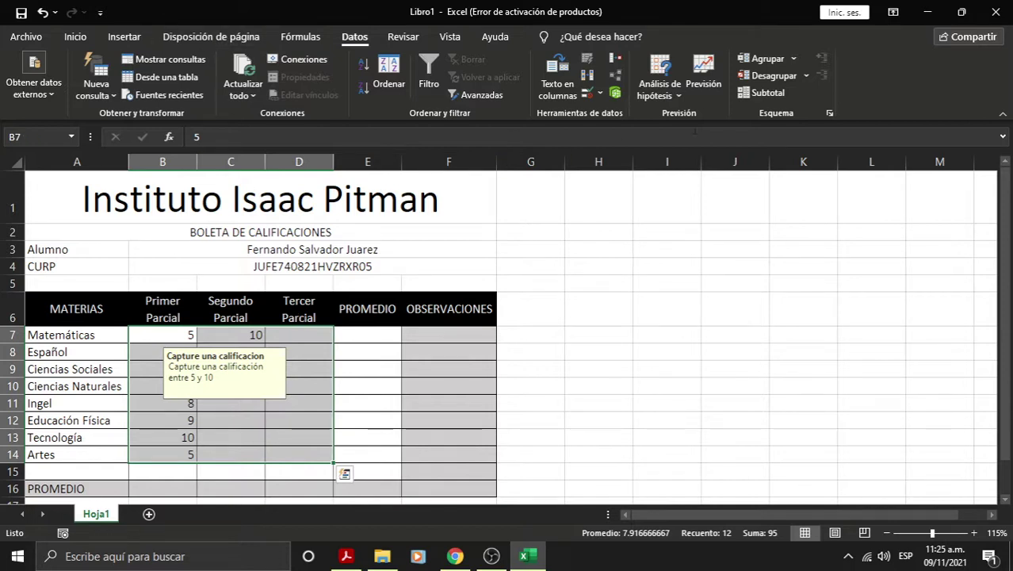
Change the B7:D14 validation to a List with source 5,6,7,8,9,10 and an in-cell dropdown
{"action": "left_click", "coordinate": [596, 96]}
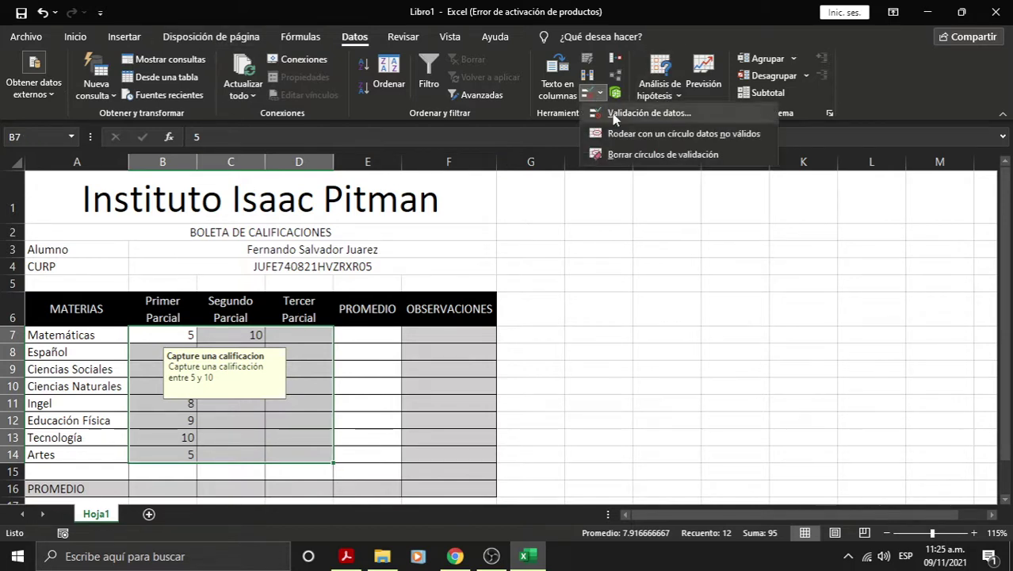
{"action": "left_click", "coordinate": [609, 112]}
{"action": "left_click", "coordinate": [555, 203]}
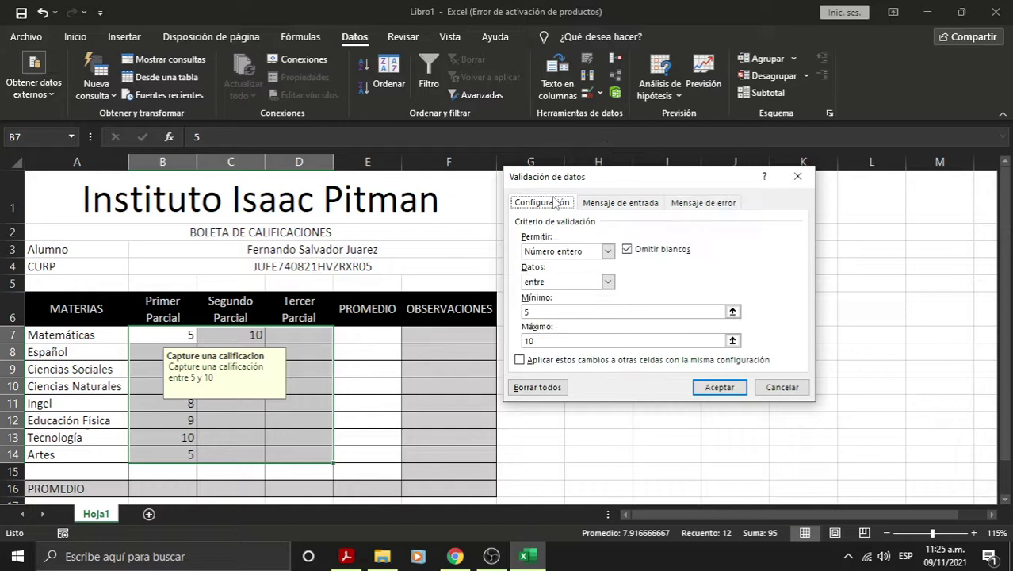
{"action": "left_click", "coordinate": [570, 251]}
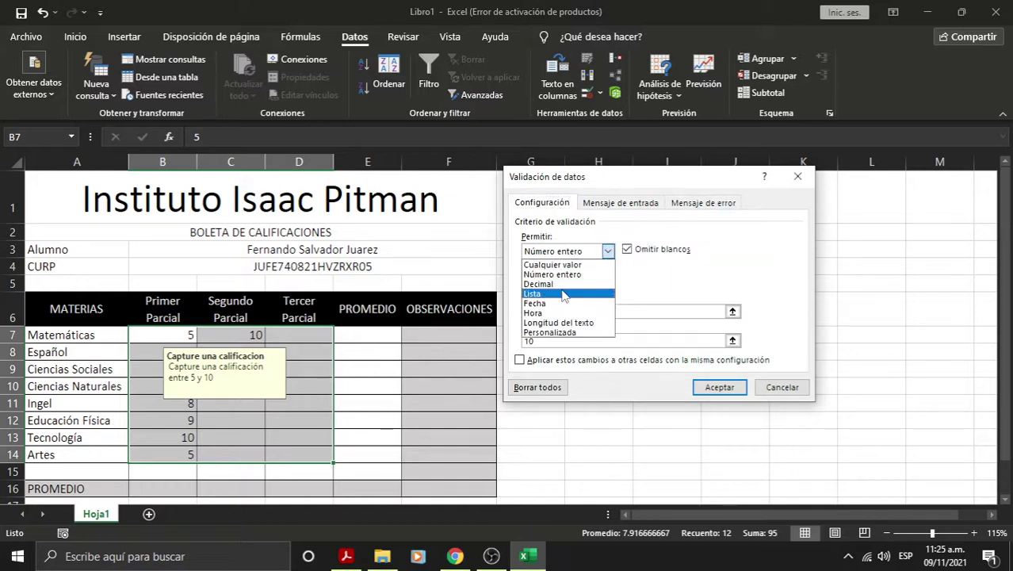
{"action": "left_click", "coordinate": [561, 294]}
{"action": "left_click", "coordinate": [556, 312]}
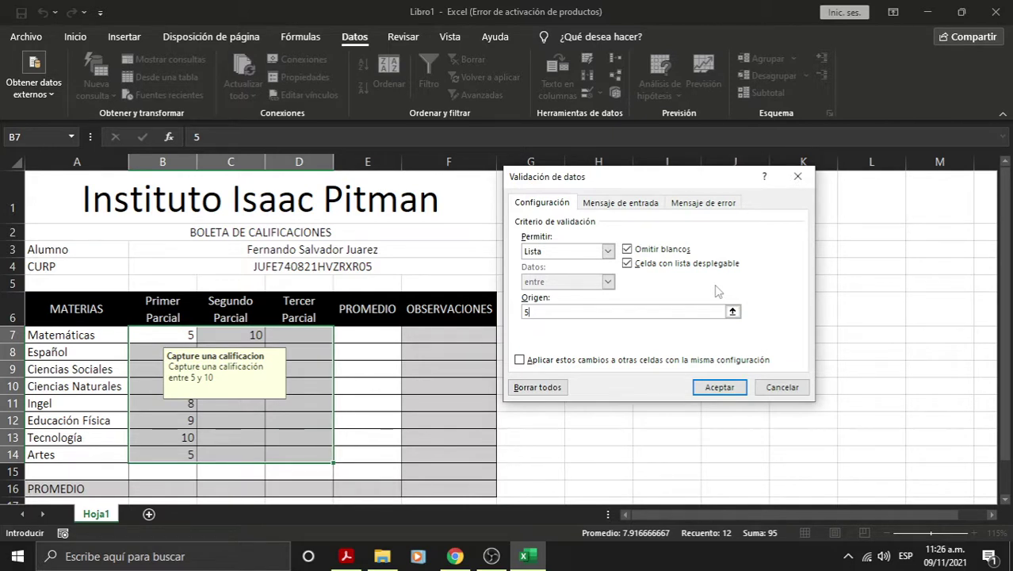
{"action": "type", "text": ",6,7,8,9,10"}
{"action": "left_click", "coordinate": [720, 394]}
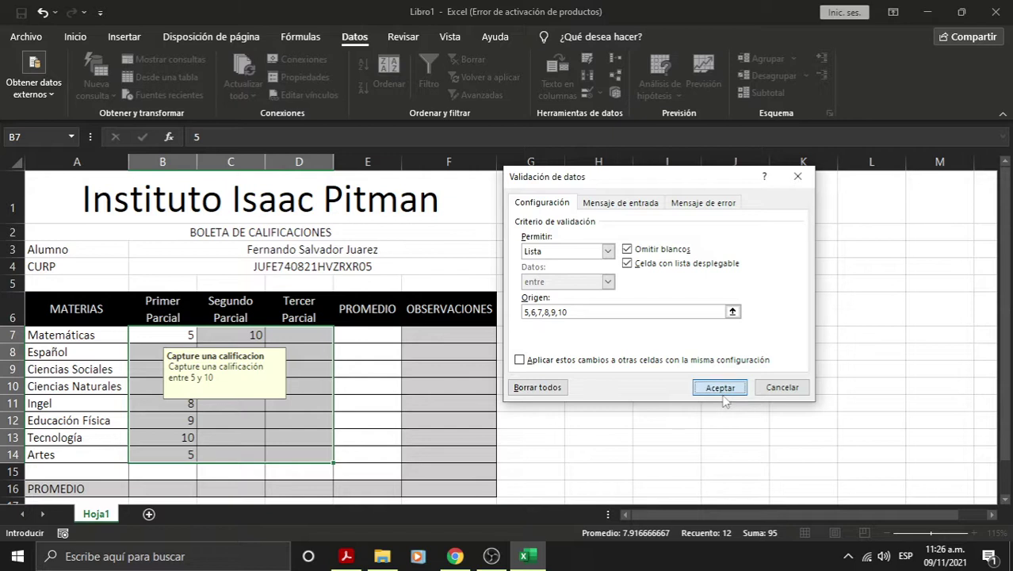
{"action": "left_click", "coordinate": [718, 390]}
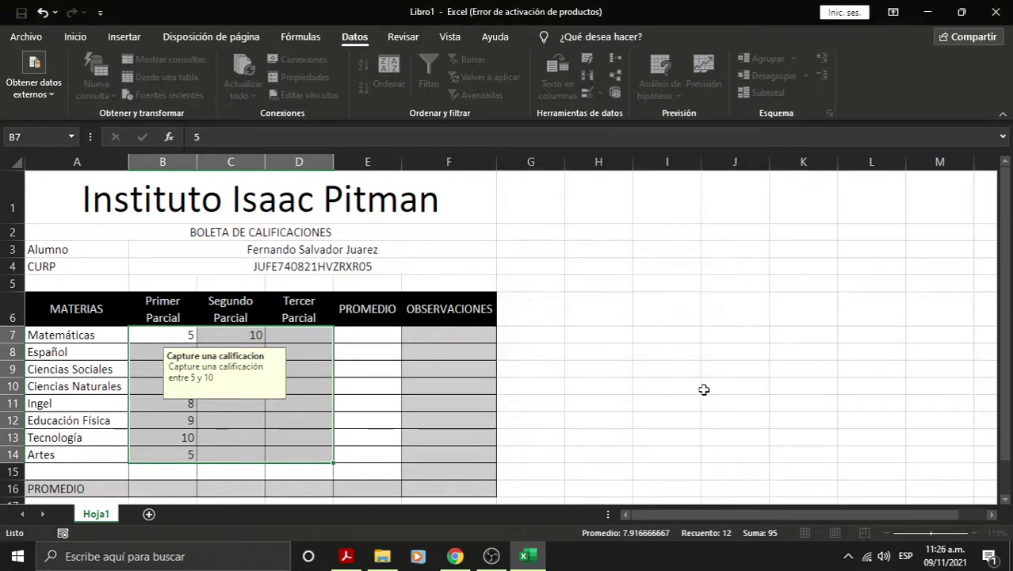
{"action": "left_click", "coordinate": [369, 400]}
Use the dropdowns to set Primer Parcial grades B7 to 6, B8 to 7, B12 to 8, B14 to 7
{"action": "left_click", "coordinate": [159, 319]}
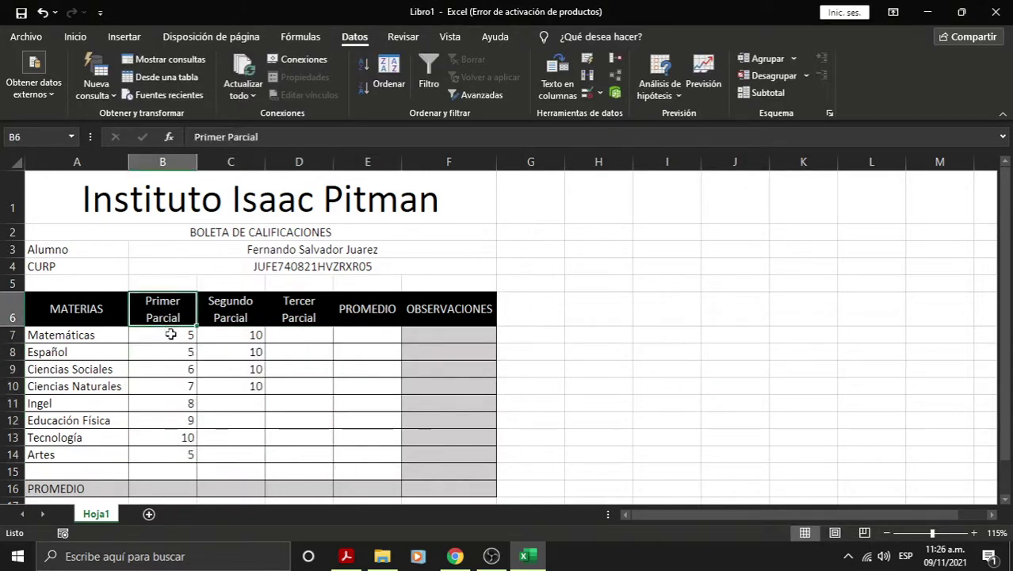
{"action": "left_click", "coordinate": [190, 337]}
{"action": "left_click", "coordinate": [204, 336]}
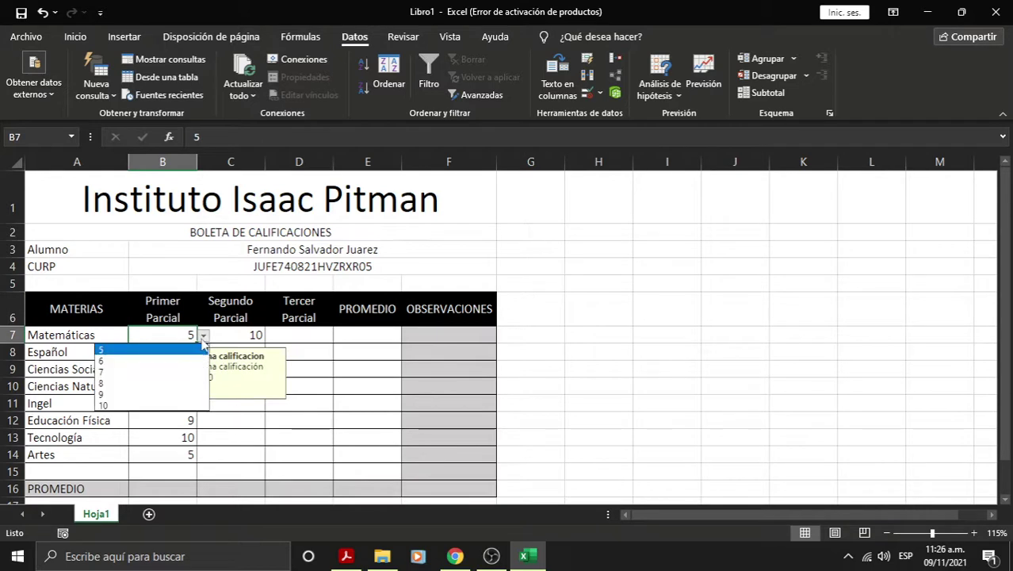
{"action": "left_click", "coordinate": [135, 357]}
{"action": "left_click", "coordinate": [171, 352]}
{"action": "left_click", "coordinate": [203, 352]}
{"action": "left_click", "coordinate": [159, 389]}
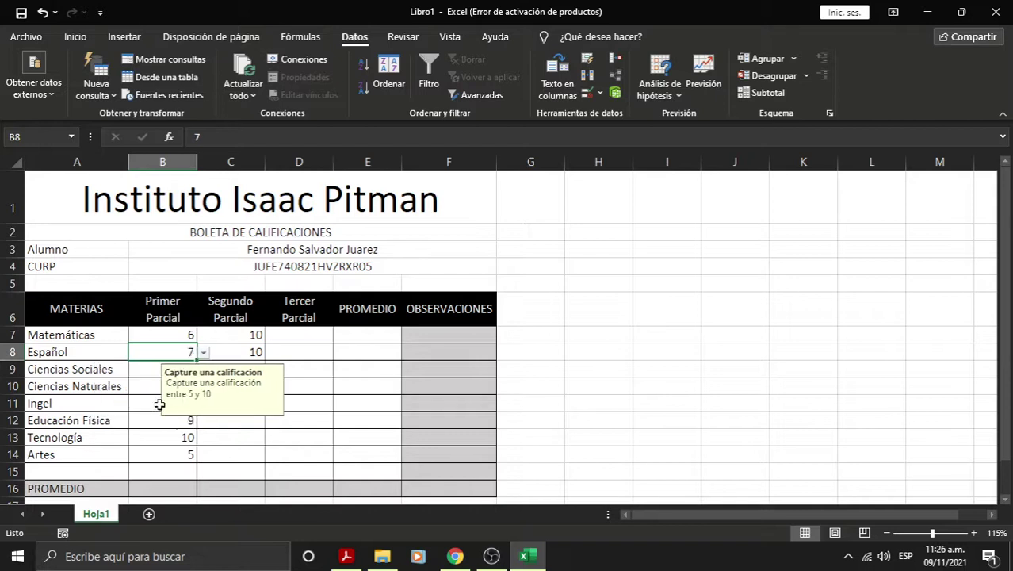
{"action": "left_click", "coordinate": [158, 371]}
{"action": "left_click", "coordinate": [182, 420]}
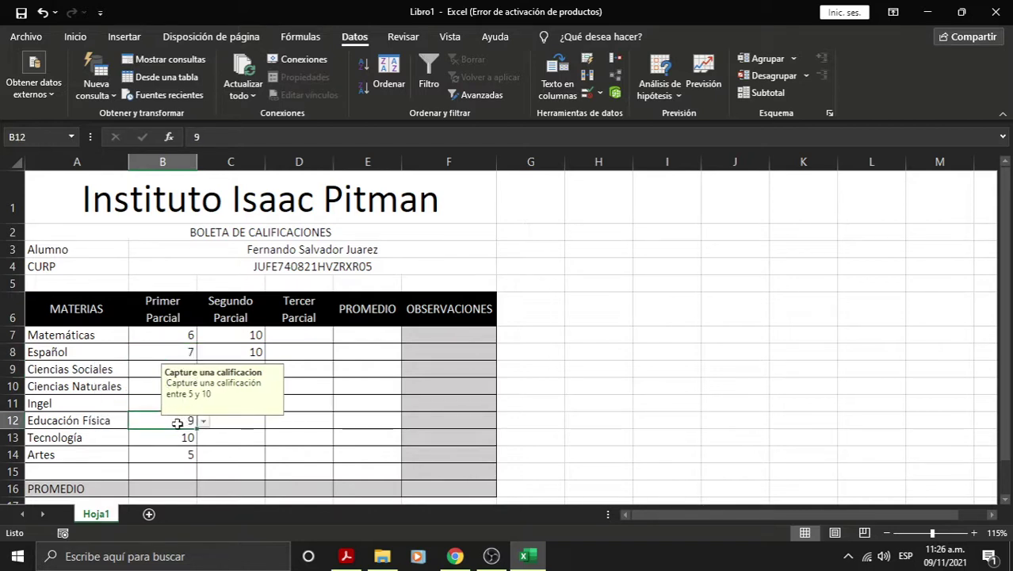
{"action": "left_click", "coordinate": [204, 420]}
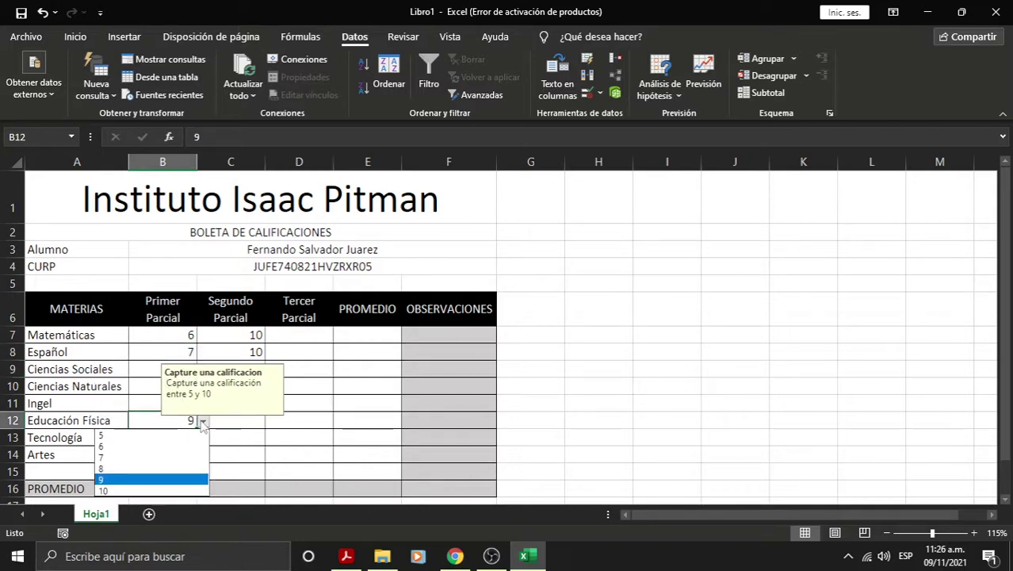
{"action": "left_click", "coordinate": [170, 467]}
{"action": "left_click", "coordinate": [176, 453]}
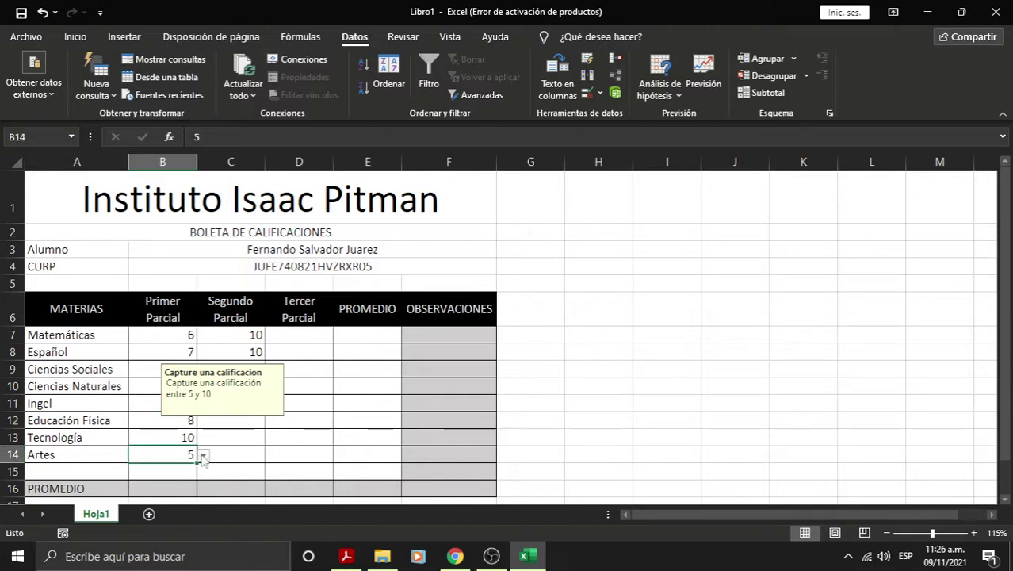
{"action": "left_click", "coordinate": [203, 454]}
{"action": "left_click", "coordinate": [178, 491]}
Pick 8 from the dropdown for Español's Segundo Parcial grade in C8
{"action": "left_click", "coordinate": [218, 456]}
{"action": "left_click", "coordinate": [250, 350]}
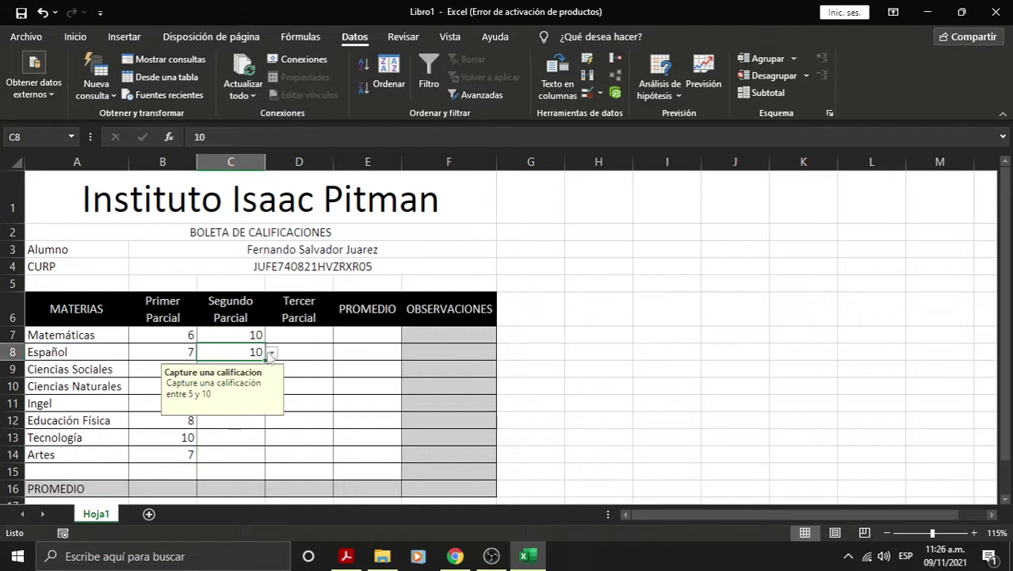
{"action": "left_click", "coordinate": [272, 353]}
{"action": "left_click", "coordinate": [246, 400]}
{"action": "left_click", "coordinate": [242, 420]}
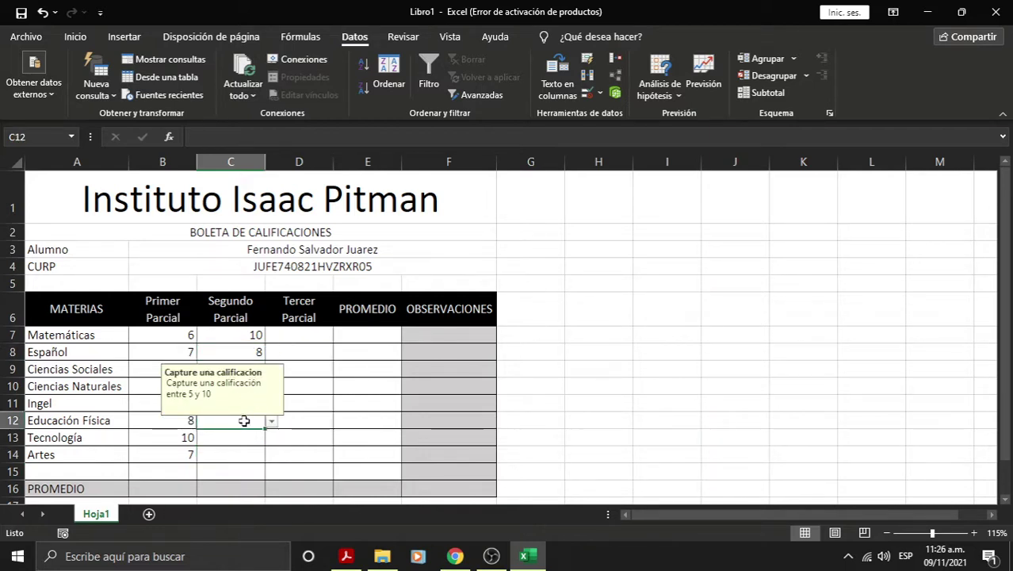
Pick Tercer Parcial grades from the dropdowns: 8 in D11 and 6 in D7
{"action": "left_click", "coordinate": [332, 369]}
{"action": "left_click", "coordinate": [321, 403]}
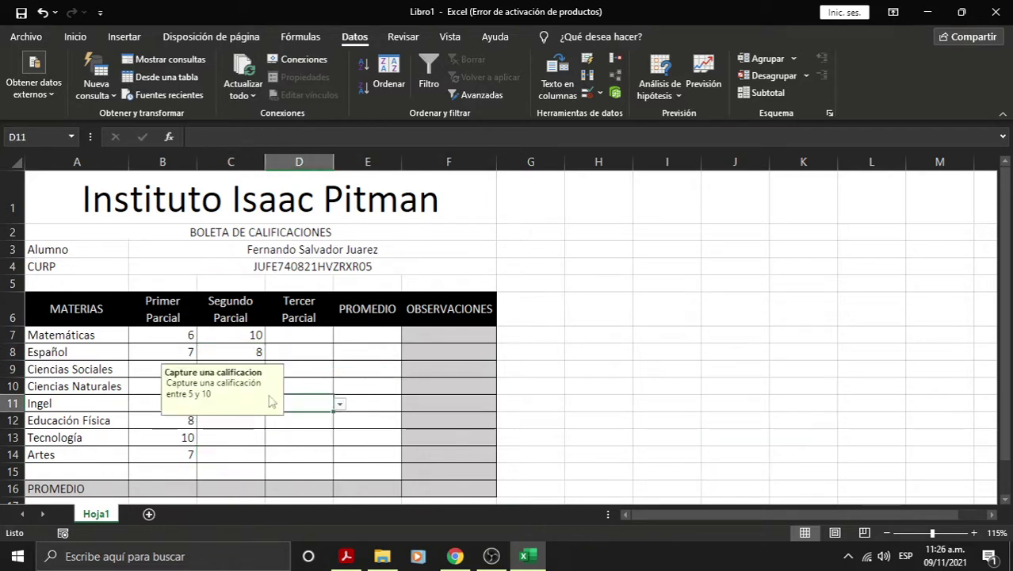
{"action": "left_click", "coordinate": [340, 404]}
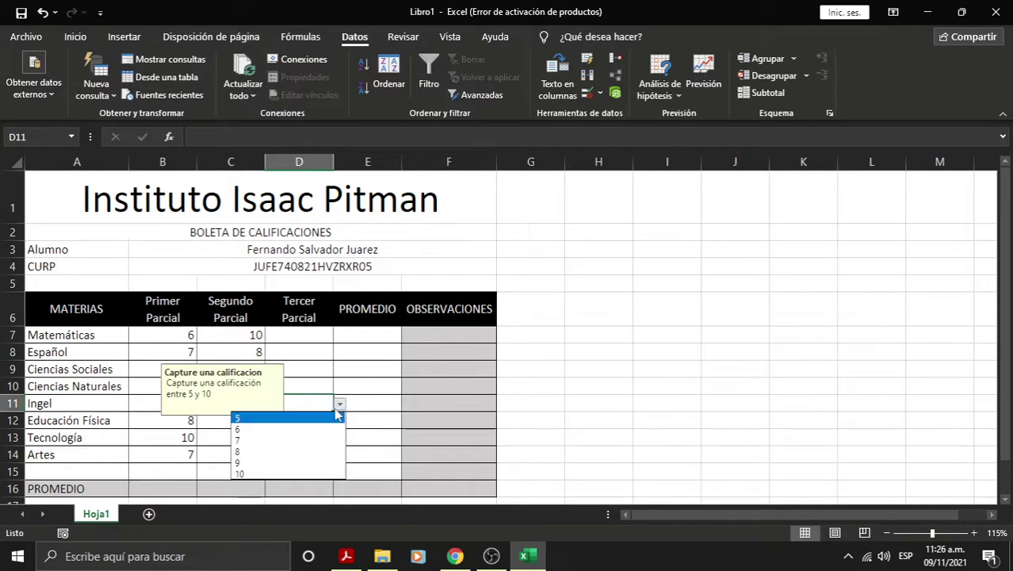
{"action": "left_click", "coordinate": [305, 451]}
{"action": "left_click", "coordinate": [324, 335]}
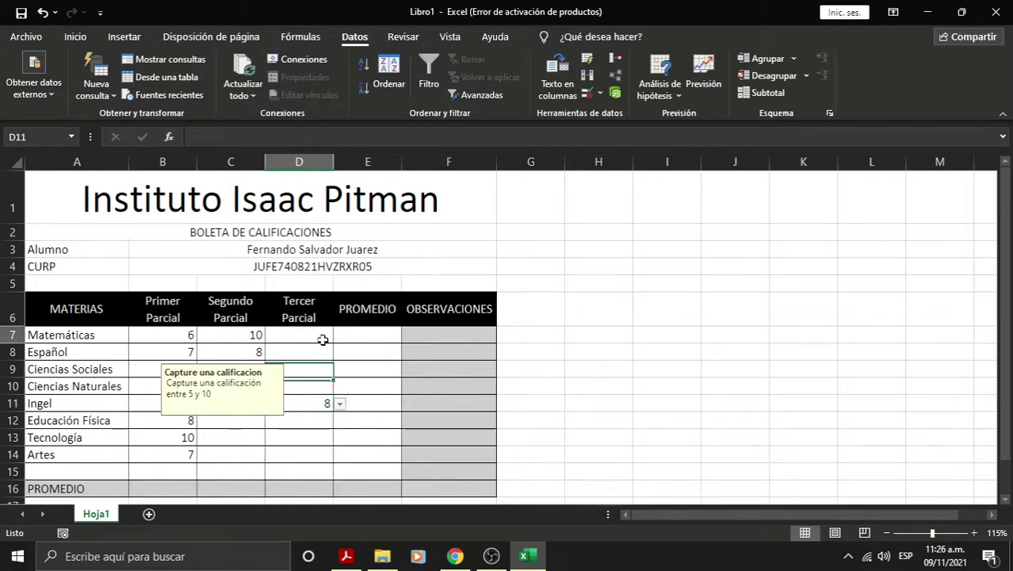
{"action": "left_click", "coordinate": [339, 335]}
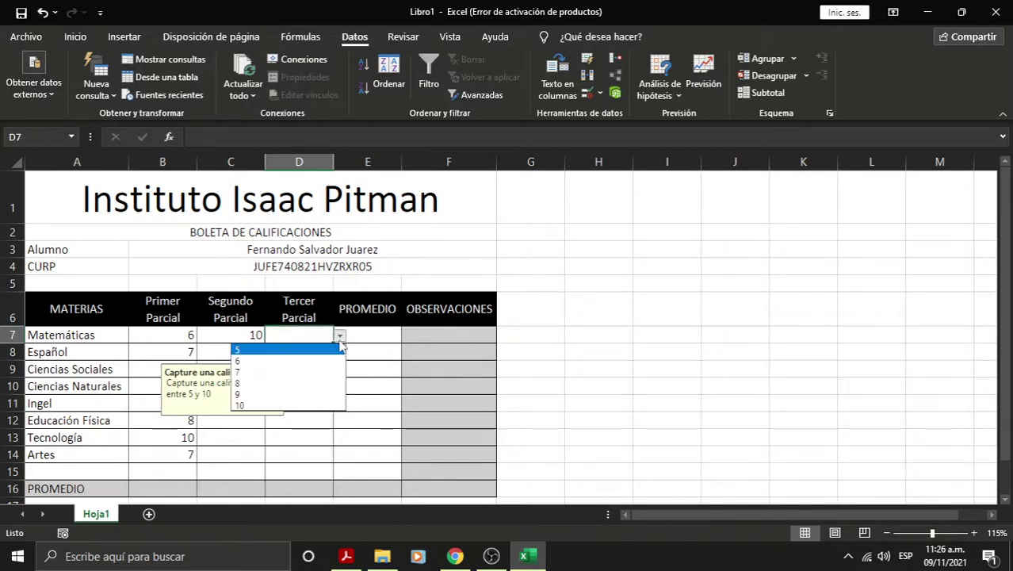
{"action": "left_click", "coordinate": [305, 363]}
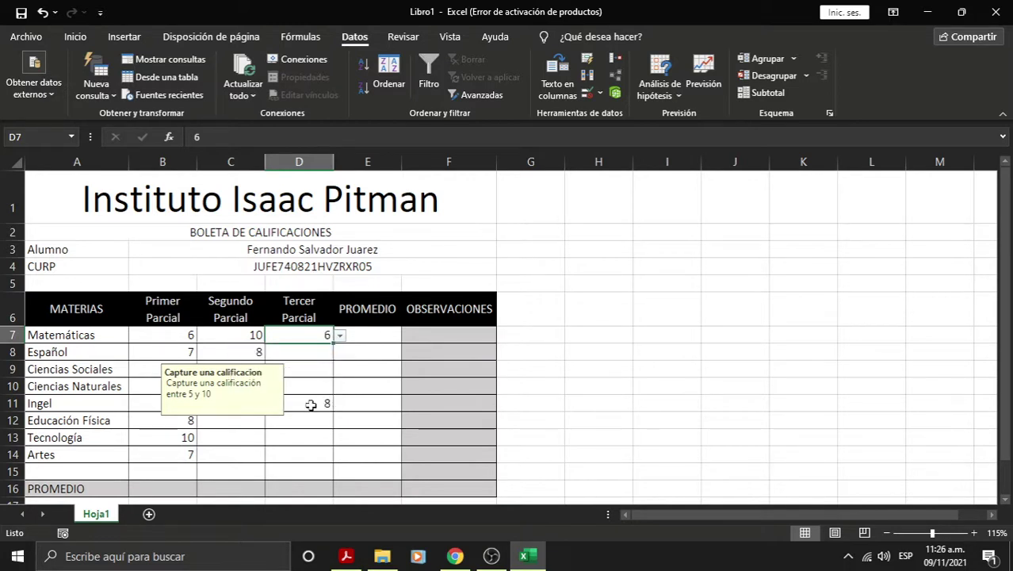
{"action": "left_click", "coordinate": [314, 450]}
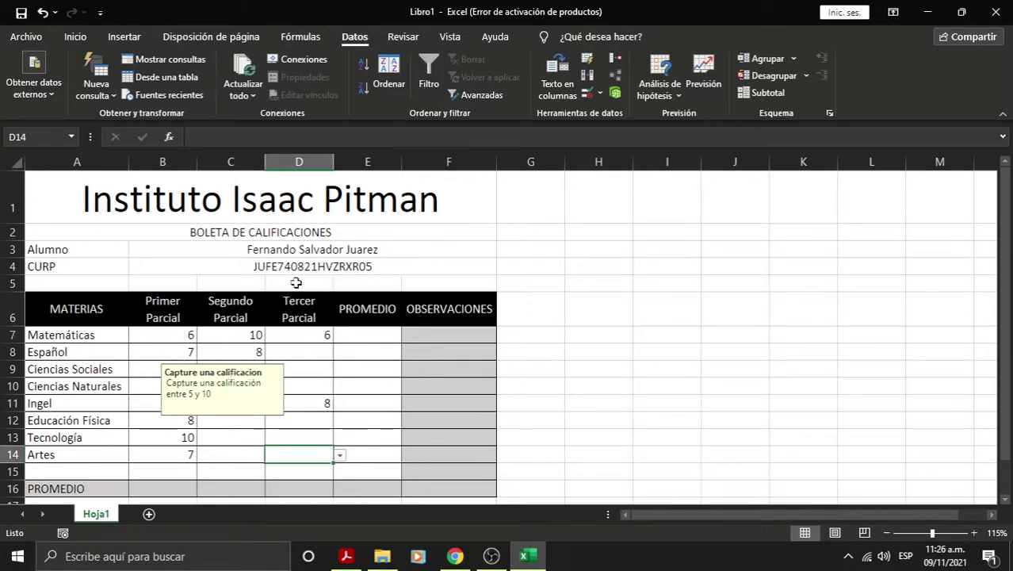
Delete the 'Capture una calificación entre 5 y 10' input message text for B7:D14
{"action": "mouse_move", "coordinate": [172, 336]}
{"action": "left_mouse_down"}
{"action": "mouse_move", "coordinate": [240, 427]}
{"action": "mouse_move", "coordinate": [305, 454]}
{"action": "left_mouse_up"}
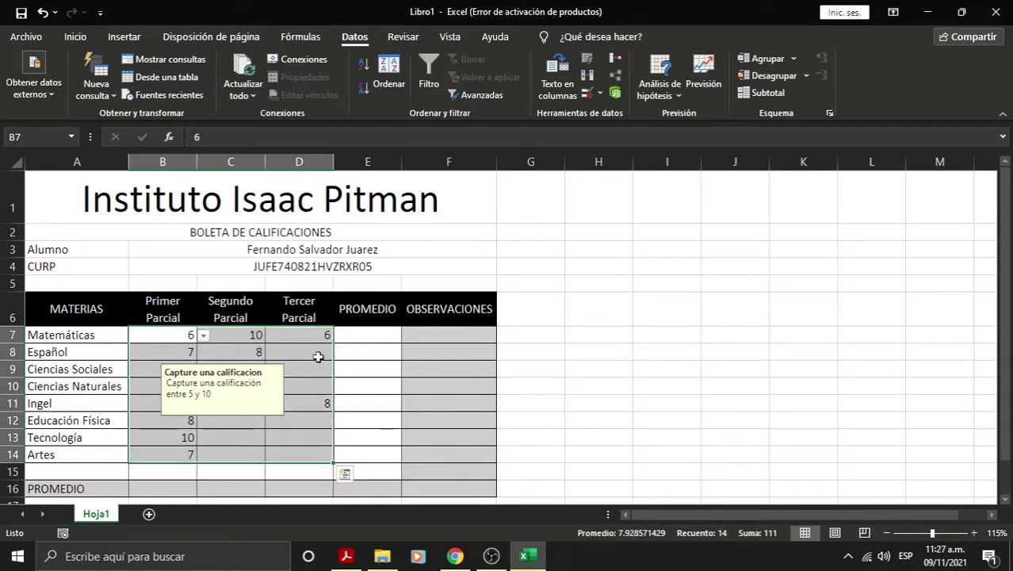
{"action": "left_click", "coordinate": [596, 94]}
{"action": "left_click", "coordinate": [608, 117]}
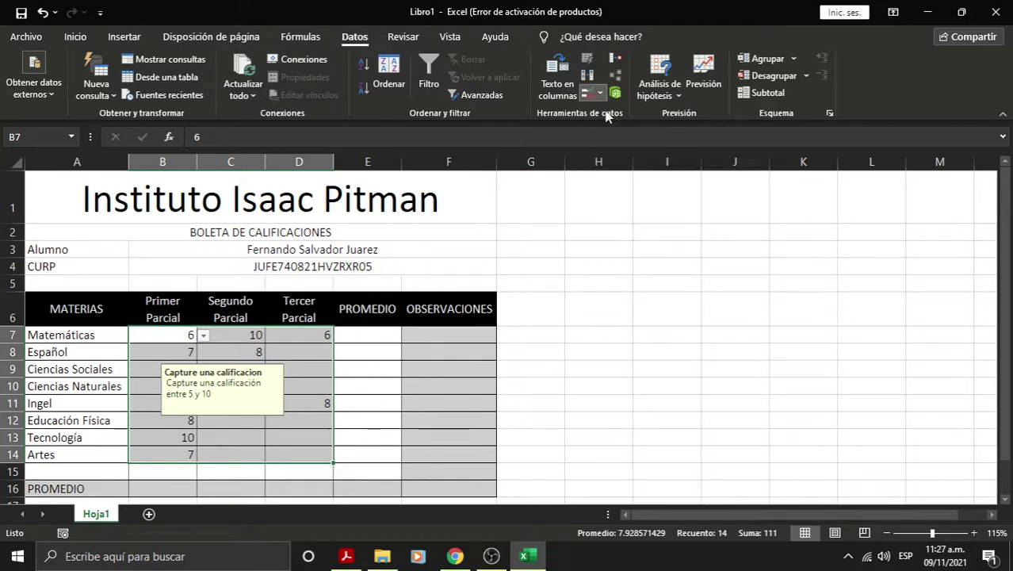
{"action": "left_click", "coordinate": [611, 203]}
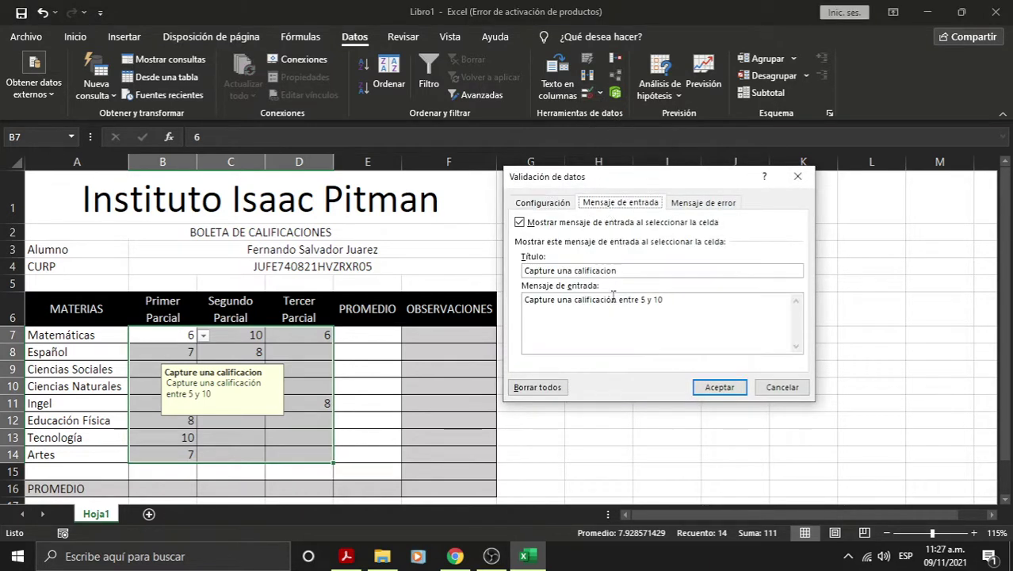
{"action": "left_click_drag", "start_coordinate": [678, 311], "coordinate": [486, 308]}
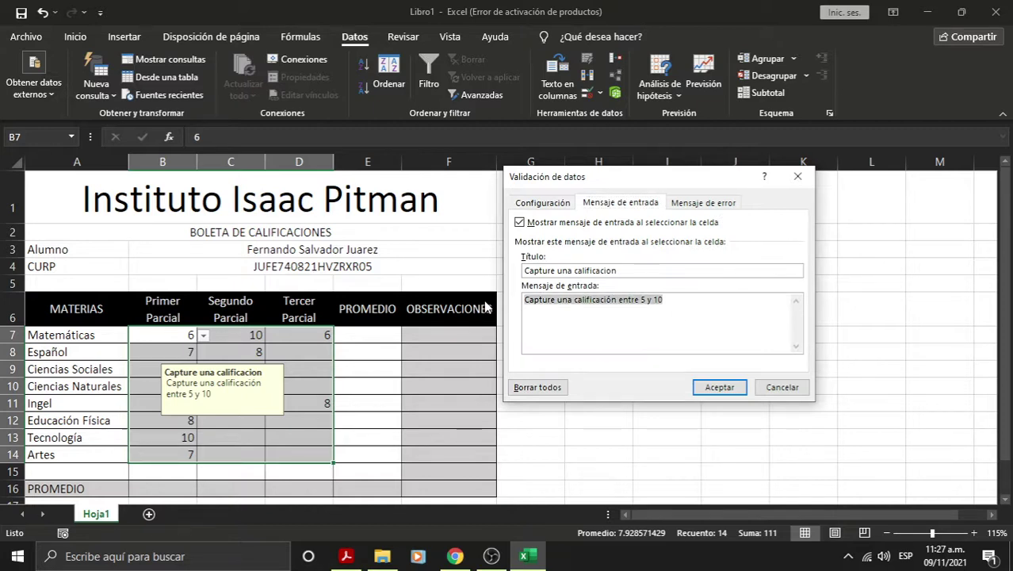
{"action": "key", "text": "BackSpace"}
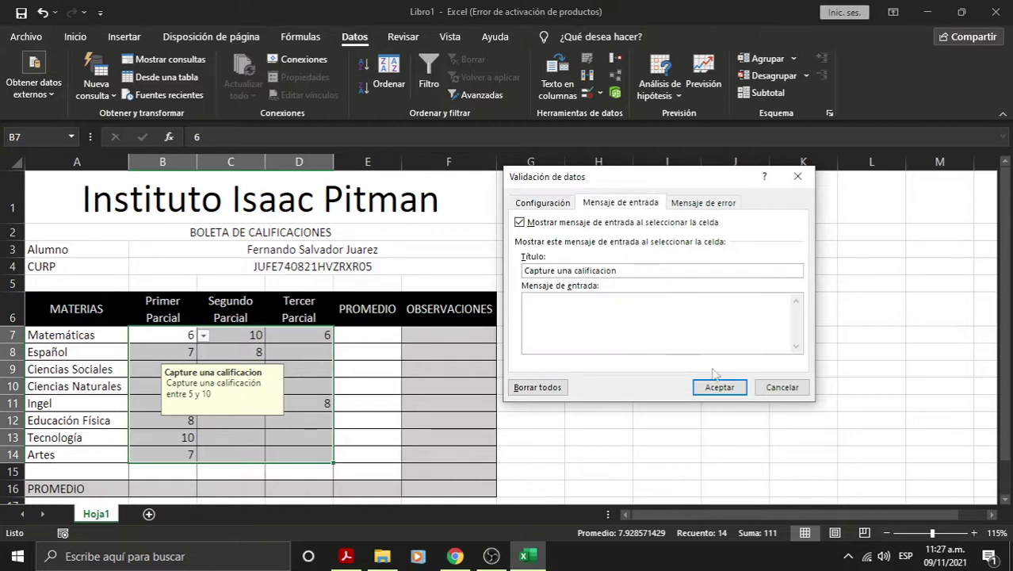
{"action": "left_click", "coordinate": [717, 386]}
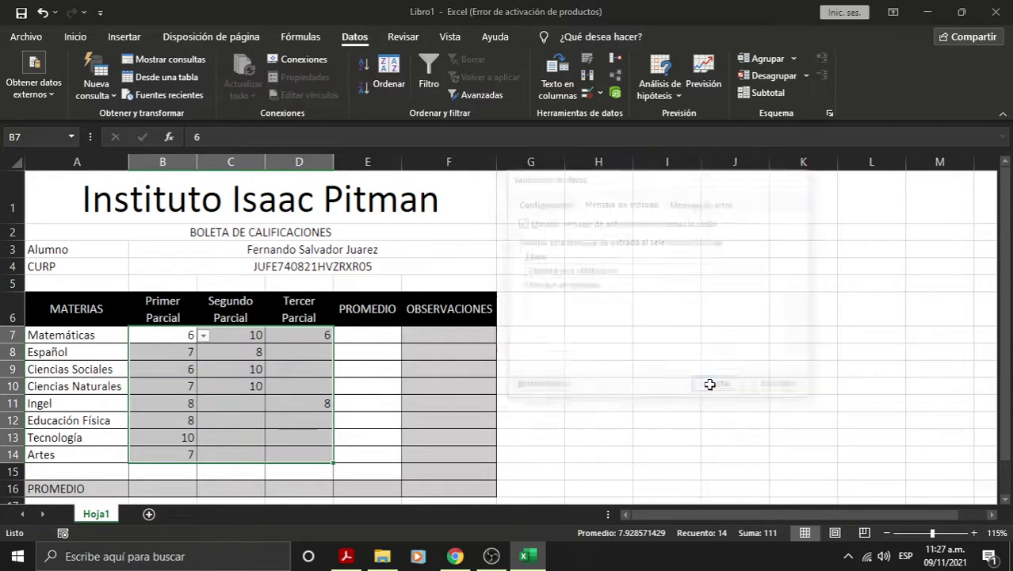
{"action": "left_click", "coordinate": [184, 370]}
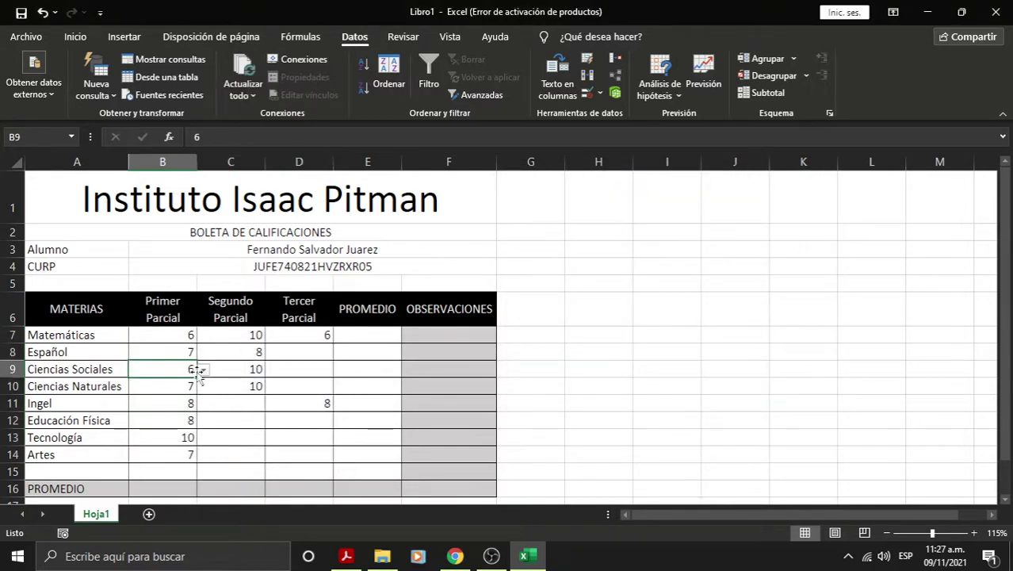
Keep Ciencias Sociales' B9 and C9 grades at 10 using their grade dropdowns
{"action": "left_click", "coordinate": [204, 370]}
{"action": "left_click", "coordinate": [237, 372]}
{"action": "left_click", "coordinate": [250, 370]}
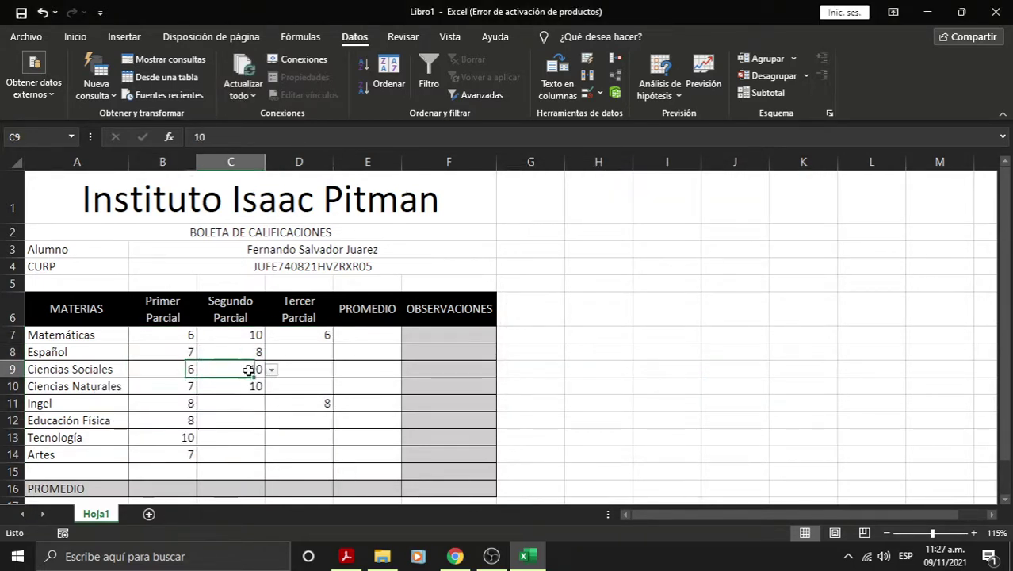
{"action": "left_click", "coordinate": [271, 370]}
{"action": "left_click", "coordinate": [230, 455]}
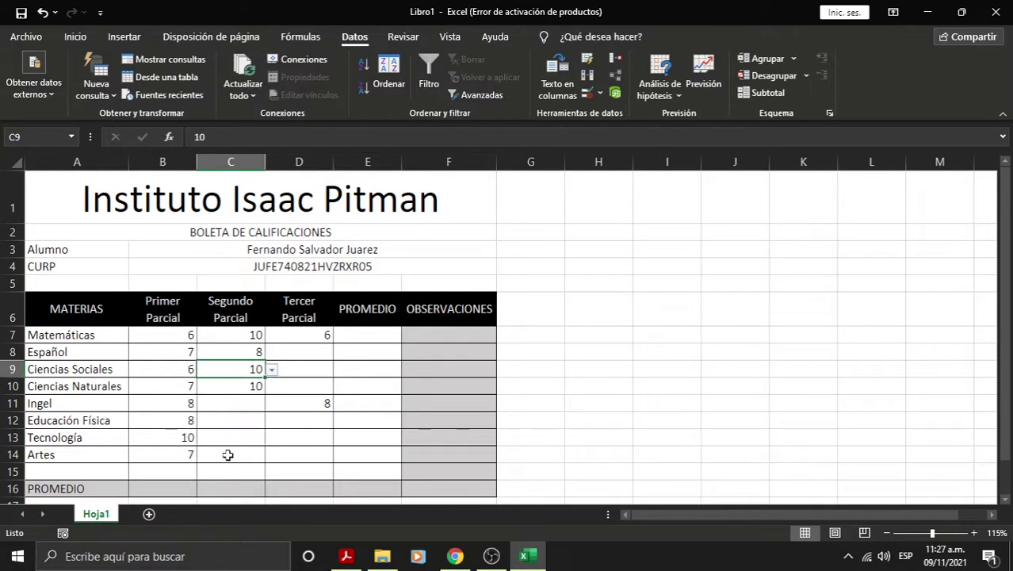
{"action": "left_click", "coordinate": [266, 418]}
Set the Segundo Parcial grades for Ingel, Educación Física and Tecnología (C11–C13) to 6
{"action": "left_click", "coordinate": [249, 403]}
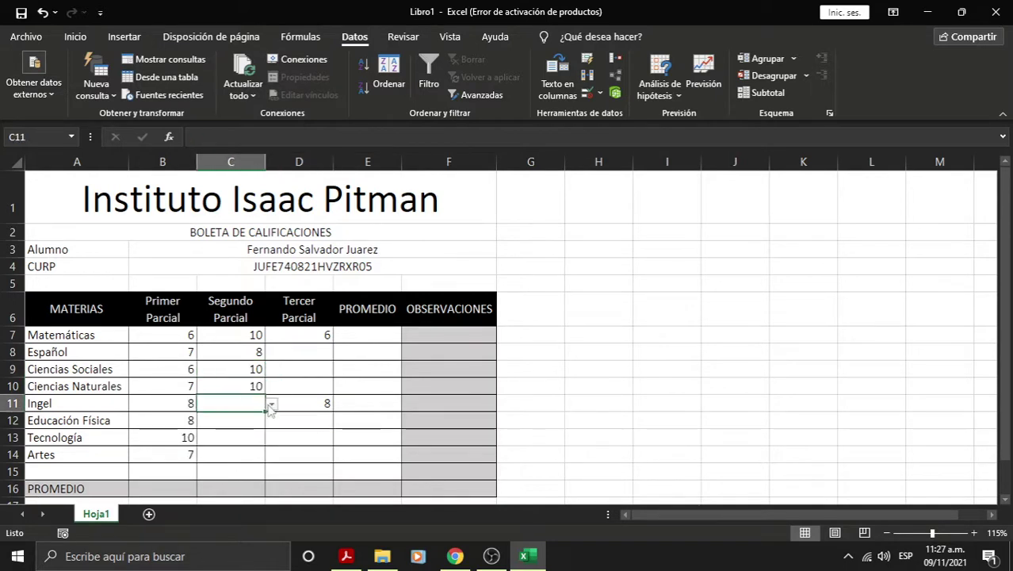
{"action": "left_click", "coordinate": [271, 404]}
{"action": "left_click", "coordinate": [252, 431]}
{"action": "left_click", "coordinate": [247, 420]}
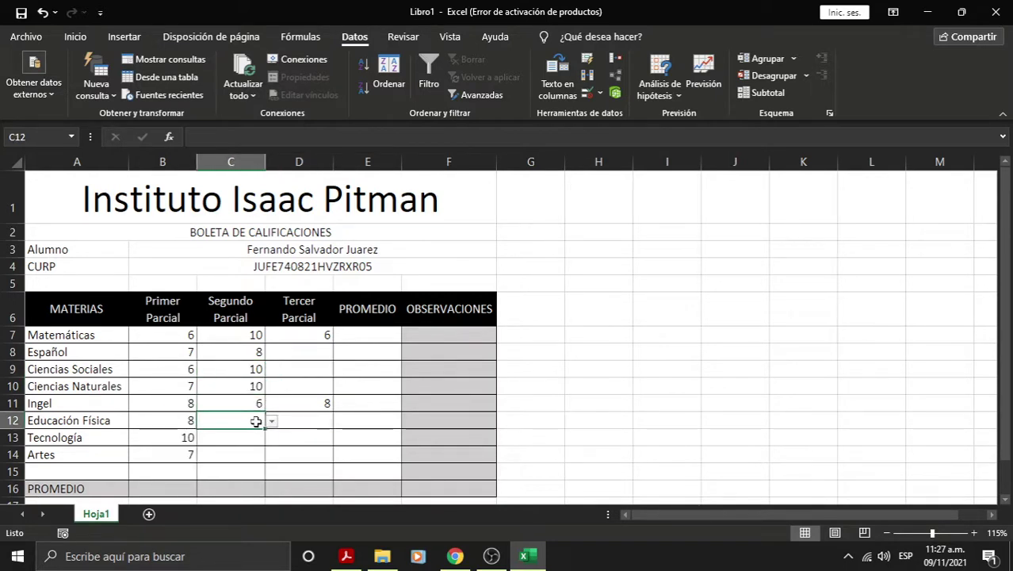
{"action": "left_click", "coordinate": [271, 421]}
{"action": "left_click", "coordinate": [252, 447]}
{"action": "left_click", "coordinate": [248, 436]}
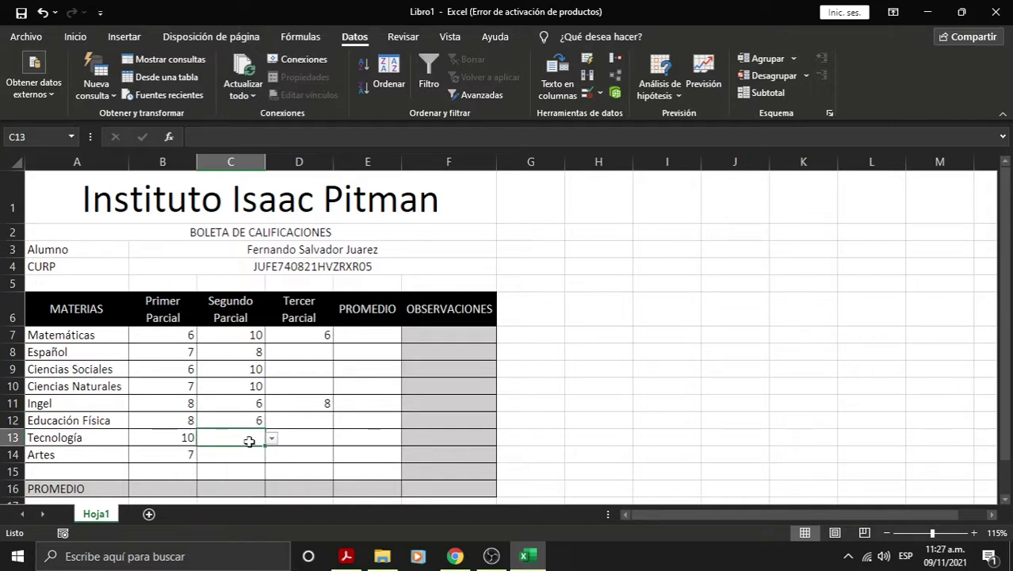
{"action": "left_click", "coordinate": [272, 438]}
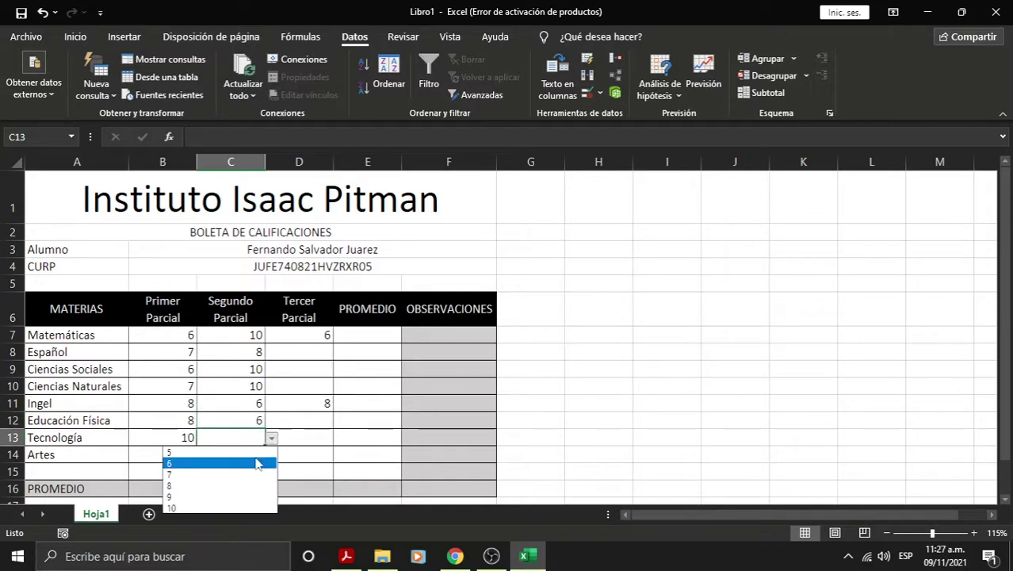
{"action": "left_click", "coordinate": [252, 463]}
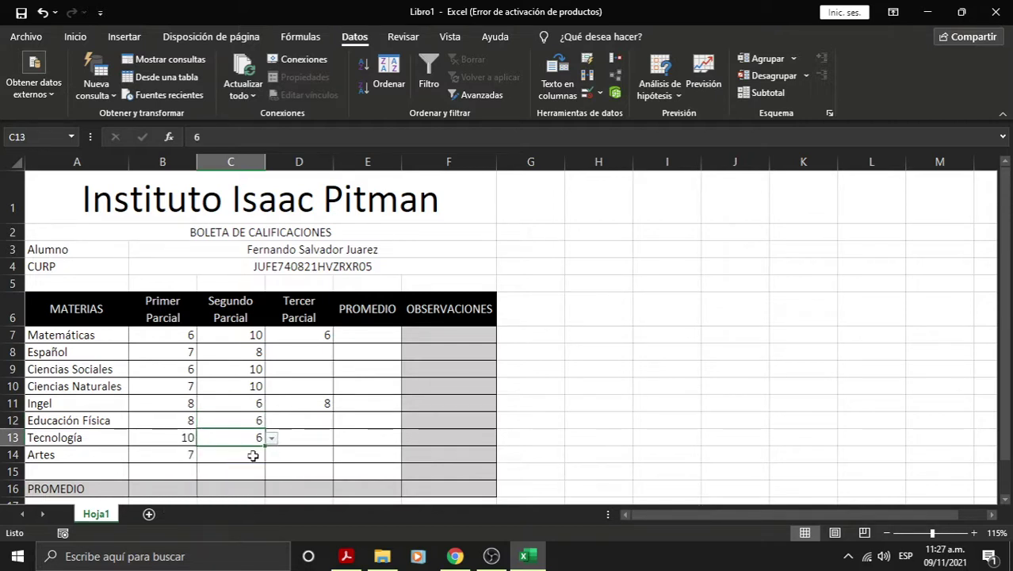
Enter 10 in D8, then copy and paste it across C8:D14
{"action": "left_click", "coordinate": [319, 358]}
{"action": "type", "text": "10"}
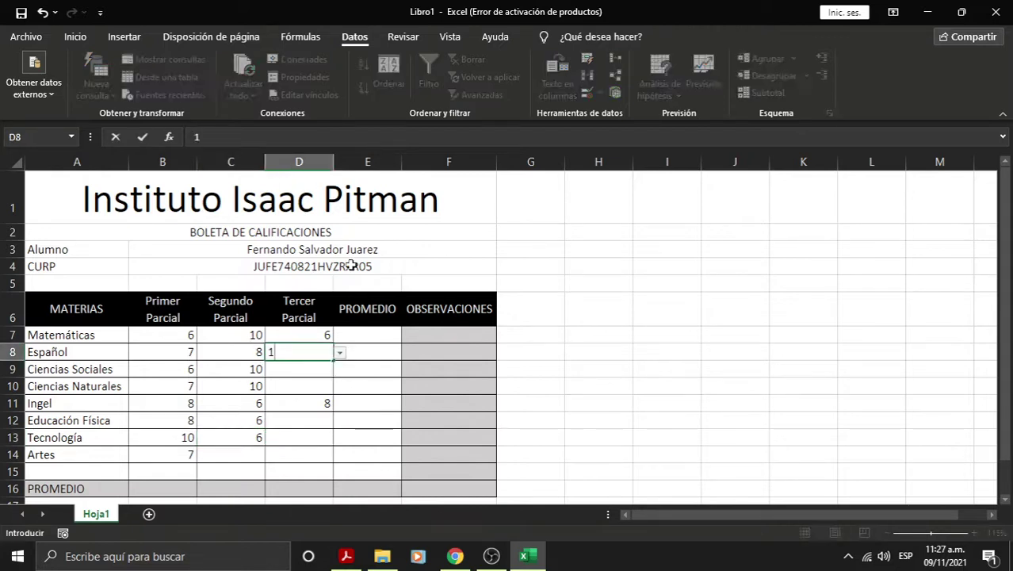
{"action": "key", "text": "Return"}
{"action": "key", "text": "Up"}
{"action": "key", "text": "Down"}
{"action": "key", "text": "Down"}
{"action": "key", "text": "Up"}
{"action": "key", "text": "Up"}
{"action": "key", "text": "Up"}
{"action": "key", "text": "Down"}
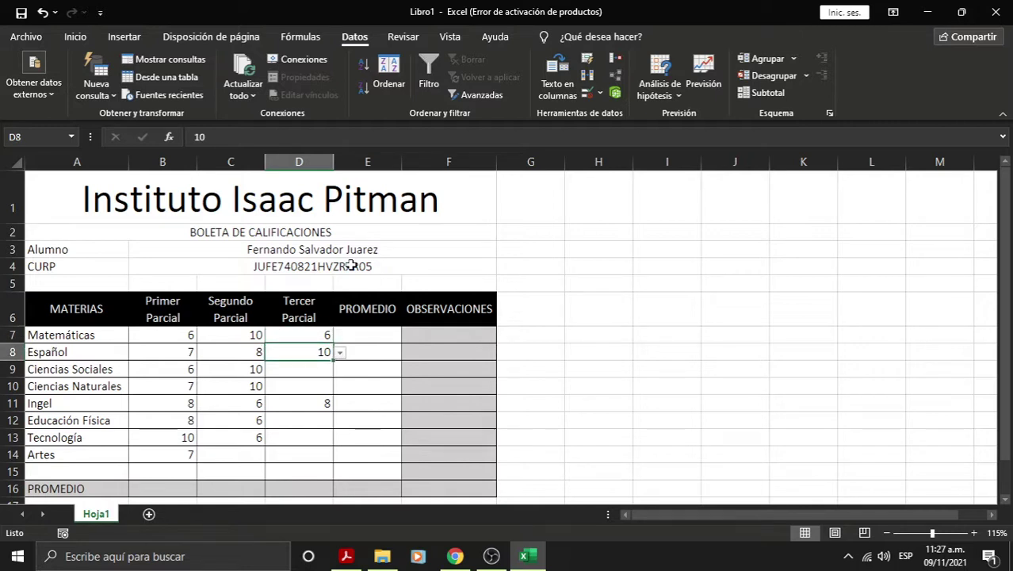
{"action": "key", "text": "ctrl+c"}
{"action": "key", "text": "shift+Down"}
{"action": "key", "text": "shift+Down"}
{"action": "key", "text": "shift+Down"}
{"action": "key", "text": "shift+Down"}
{"action": "key", "text": "shift+Down"}
{"action": "key", "text": "shift+Down"}
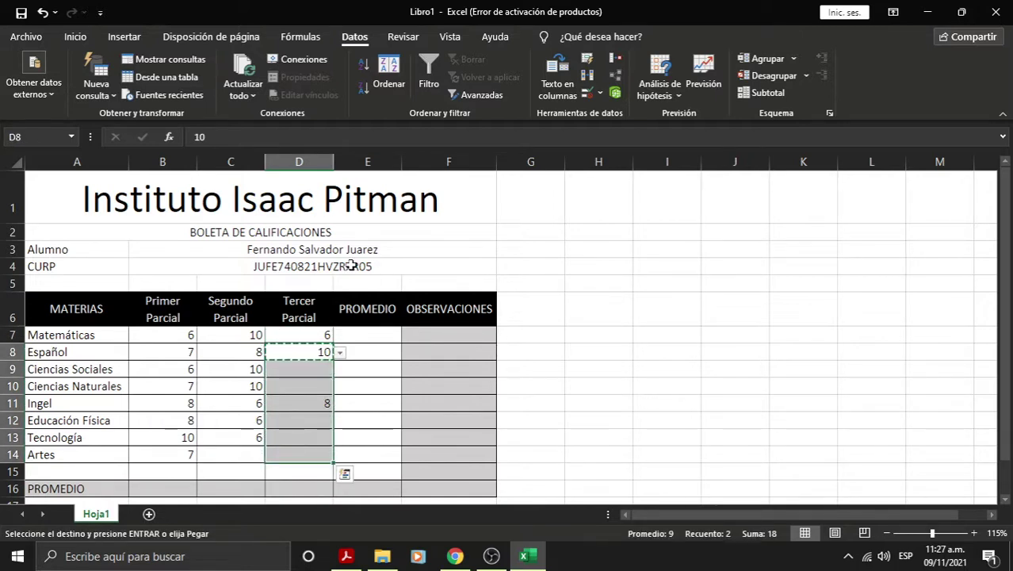
{"action": "key", "text": "shift+Left"}
{"action": "key", "text": "ctrl+v"}
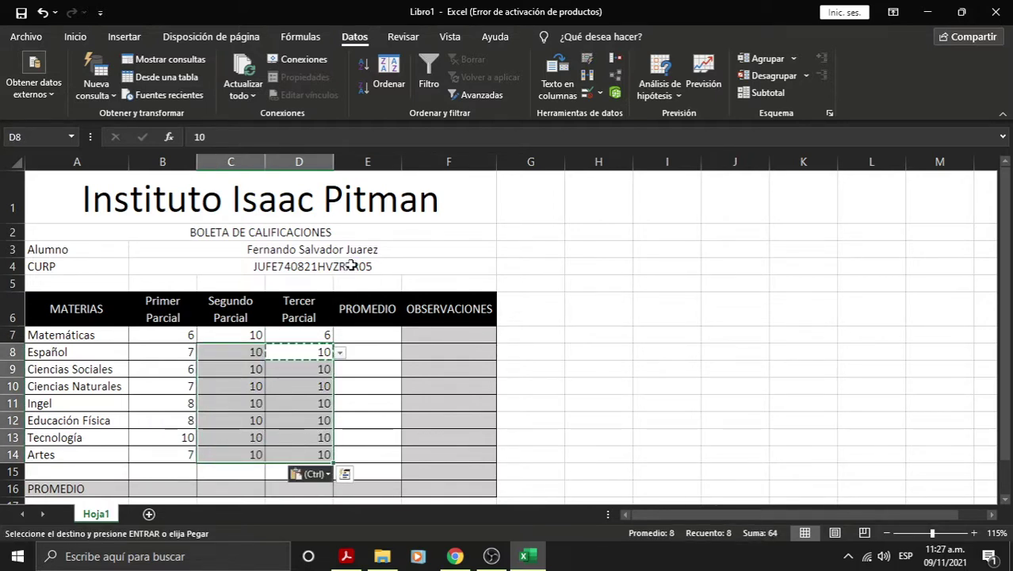
{"action": "key", "text": "Down"}
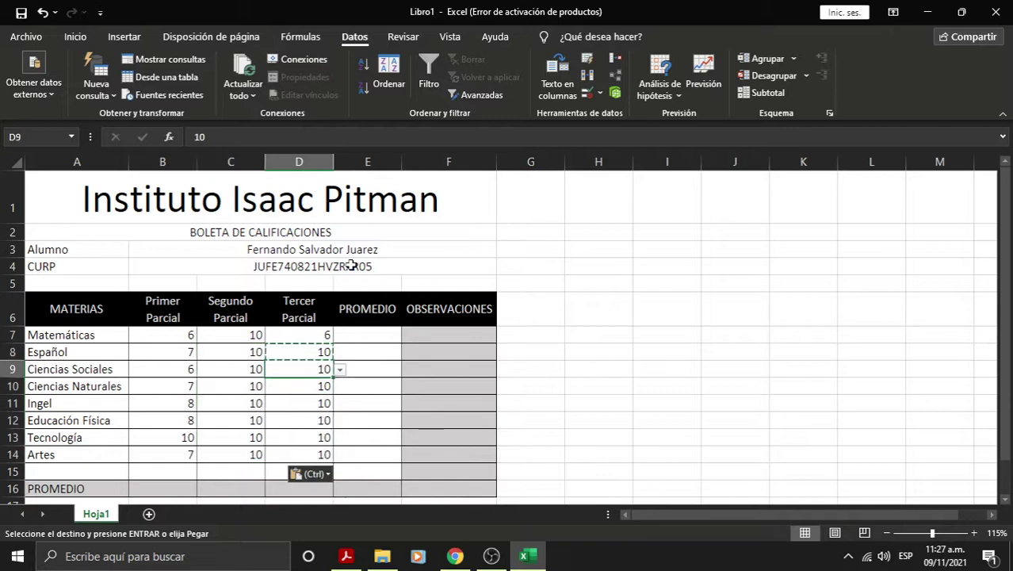
{"action": "key", "text": "Escape"}
Review the Tercer Parcial grades and move to E7 for Matemáticas' average
{"action": "key", "text": "Left"}
{"action": "key", "text": "Left"}
{"action": "key", "text": "Left"}
{"action": "key", "text": "Down"}
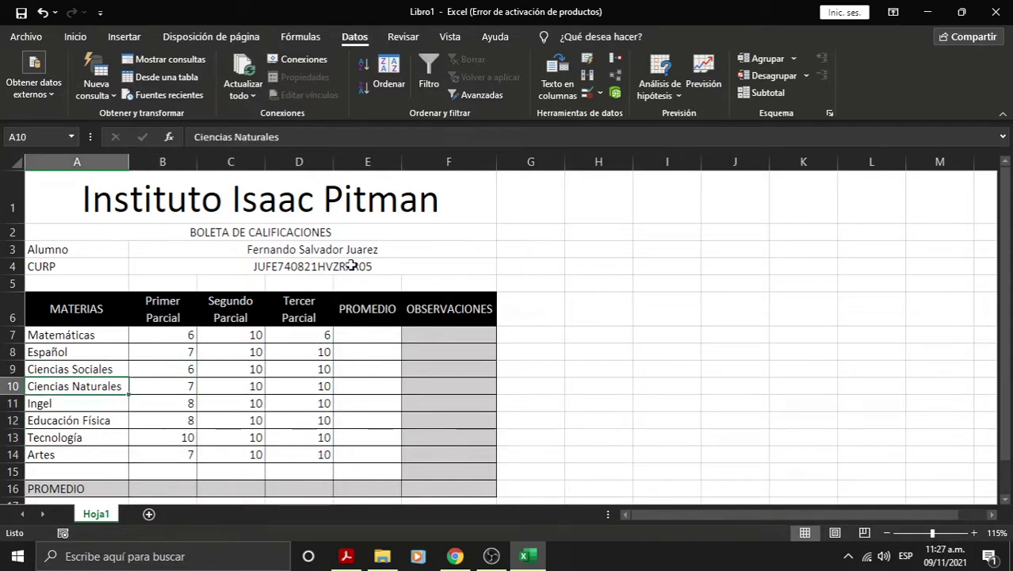
{"action": "key", "text": "Down"}
{"action": "key", "text": "Down"}
{"action": "key", "text": "Right"}
{"action": "key", "text": "Right"}
{"action": "key", "text": "Right"}
{"action": "key", "text": "Up"}
{"action": "key", "text": "Up"}
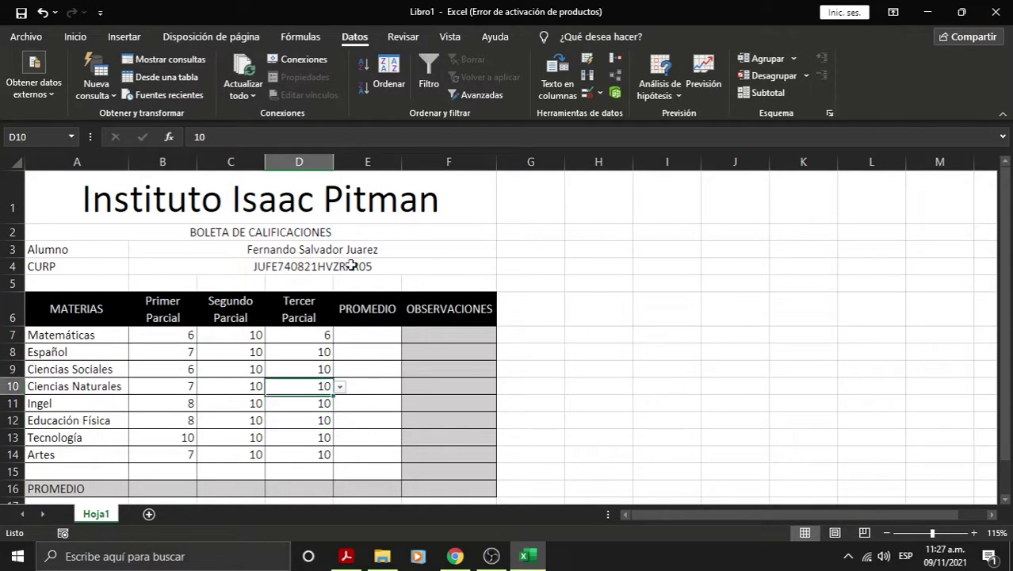
{"action": "key", "text": "Up"}
{"action": "key", "text": "Down"}
{"action": "key", "text": "Up"}
{"action": "key", "text": "Up"}
{"action": "key", "text": "Up"}
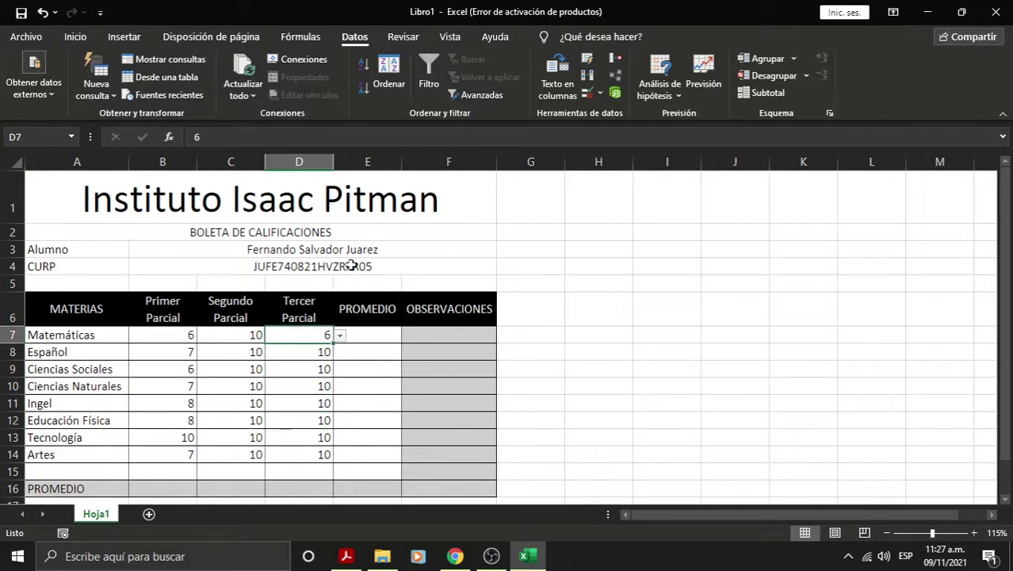
{"action": "key", "text": "Right"}
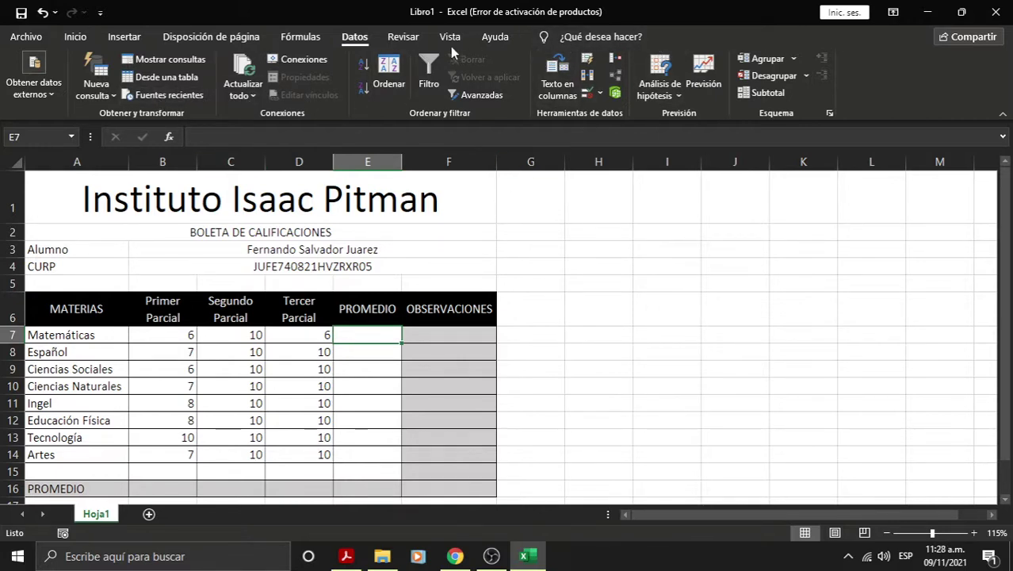
{"action": "left_click", "coordinate": [75, 37]}
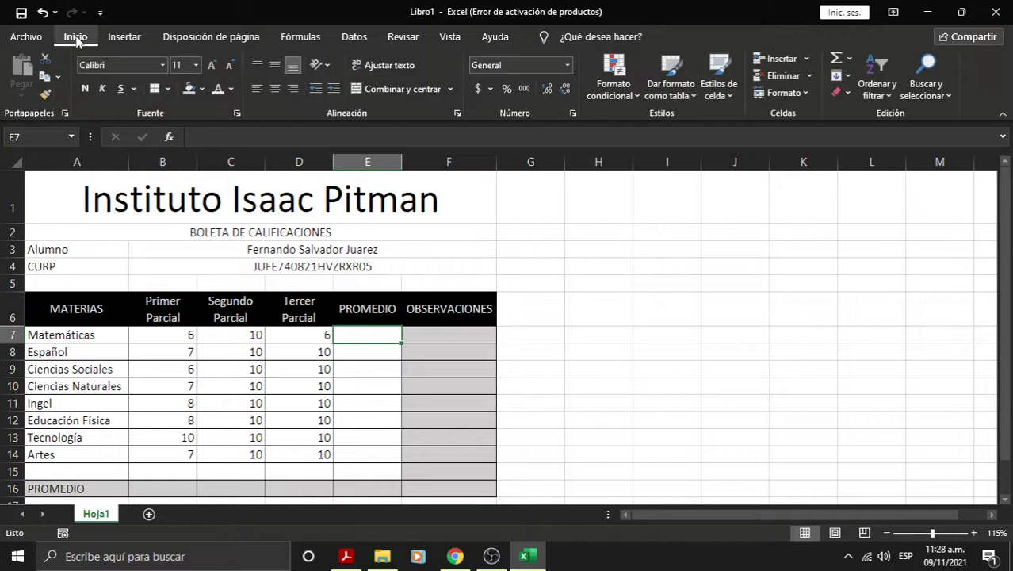
Insert =PROMEDIO(B7:D7) in E7 via Autosuma and fill it down to E14
{"action": "left_click", "coordinate": [849, 59]}
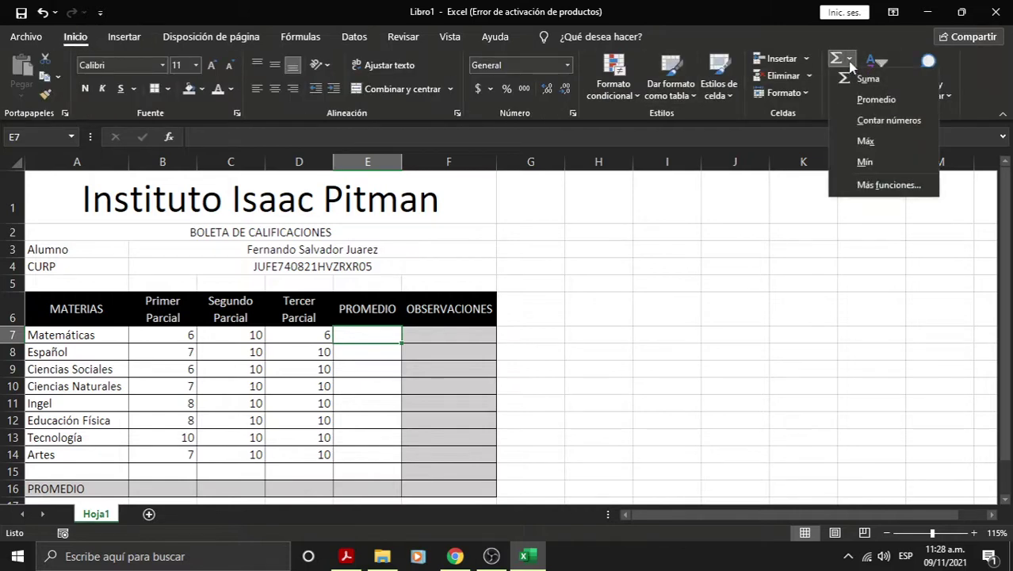
{"action": "left_click", "coordinate": [872, 99]}
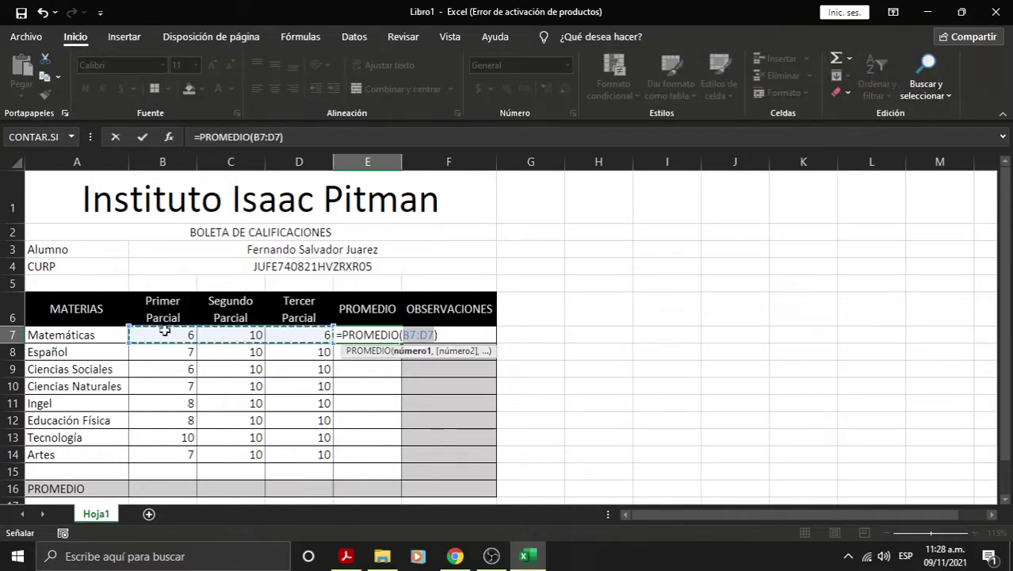
{"action": "key", "text": "Return"}
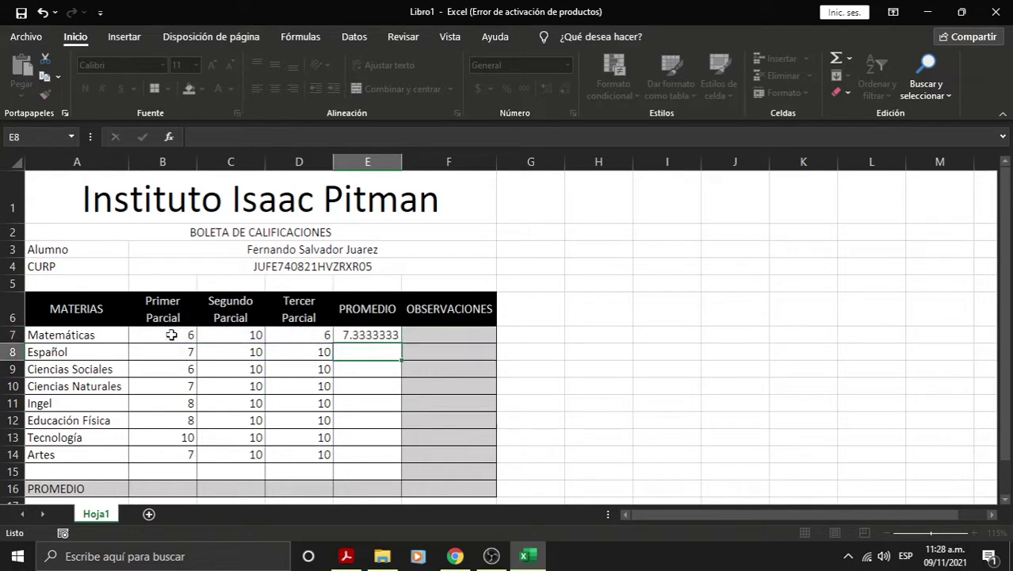
{"action": "left_click", "coordinate": [366, 333]}
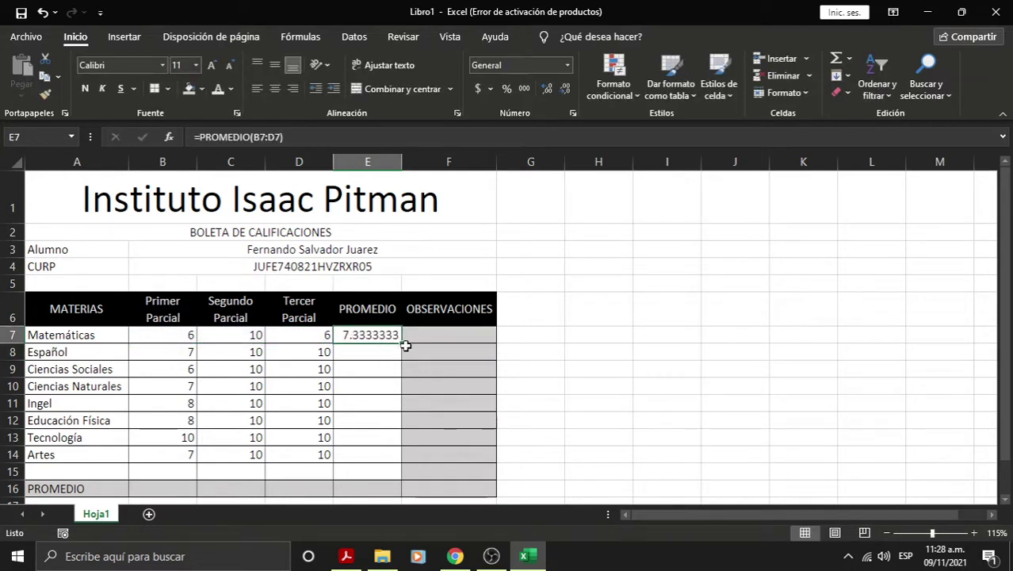
{"action": "left_click_drag", "start_coordinate": [402, 342], "coordinate": [378, 467]}
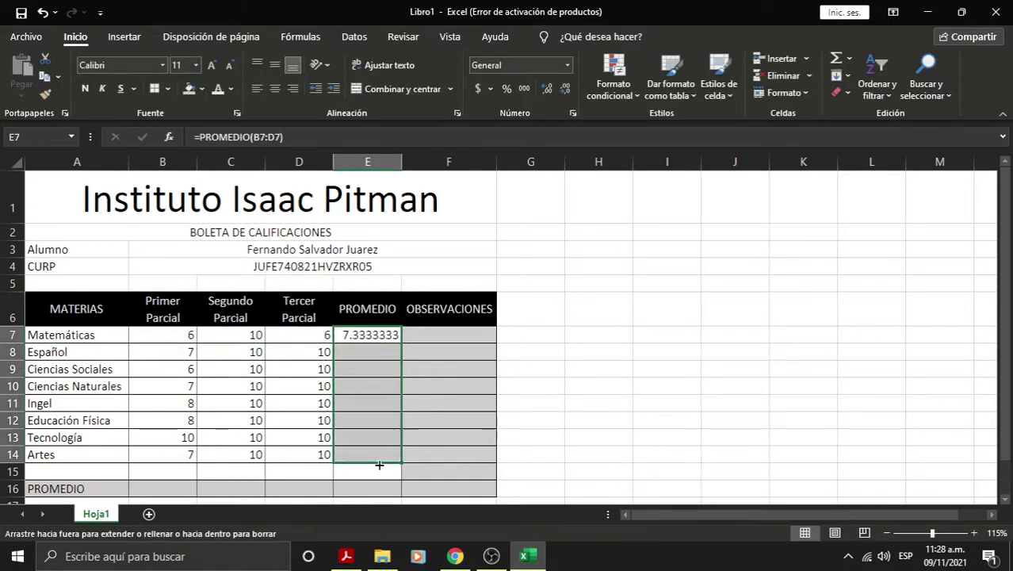
Check the copied average formulas in E7, E12 and E14
{"action": "left_click", "coordinate": [363, 421]}
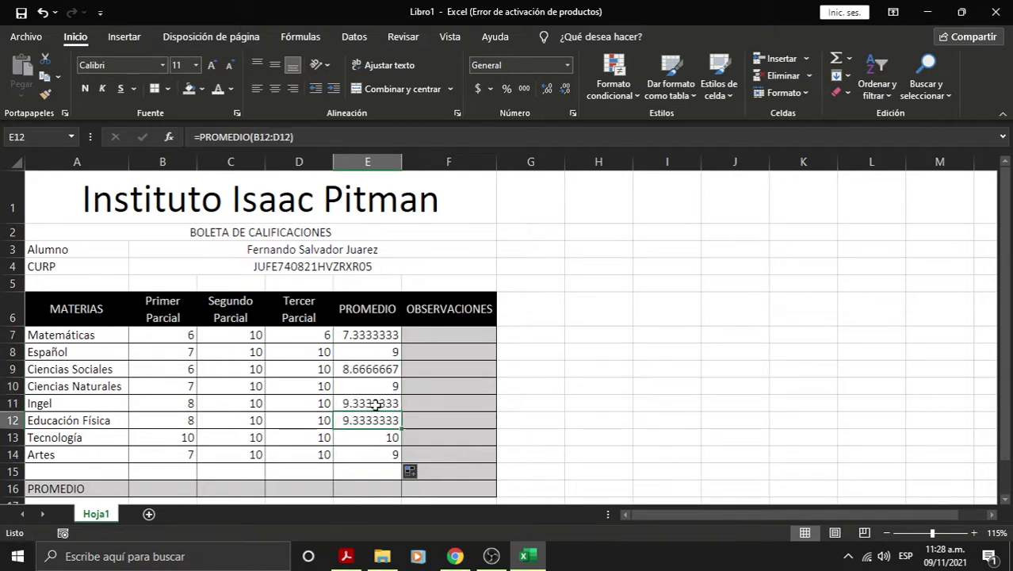
{"action": "left_click", "coordinate": [382, 333]}
{"action": "left_click", "coordinate": [379, 405]}
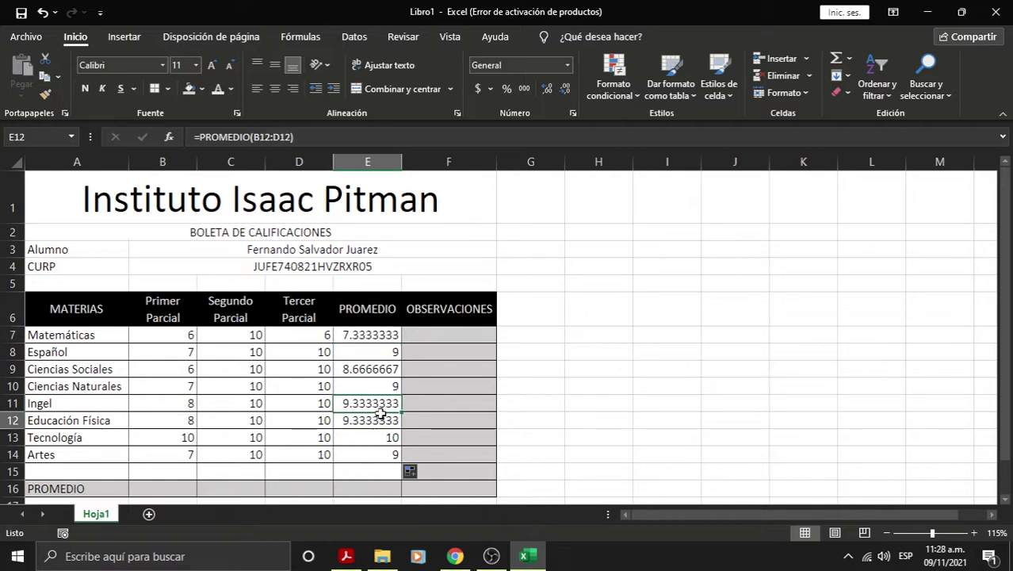
{"action": "left_click", "coordinate": [383, 338]}
{"action": "left_click", "coordinate": [369, 438]}
{"action": "left_click", "coordinate": [369, 454]}
{"action": "left_click", "coordinate": [378, 336]}
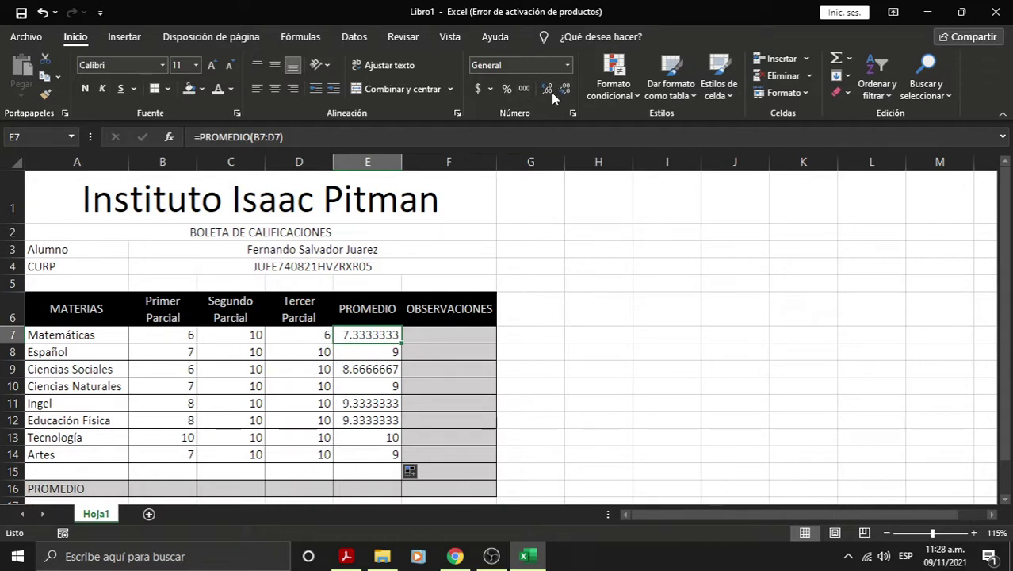
{"action": "double_click", "coordinate": [365, 334]}
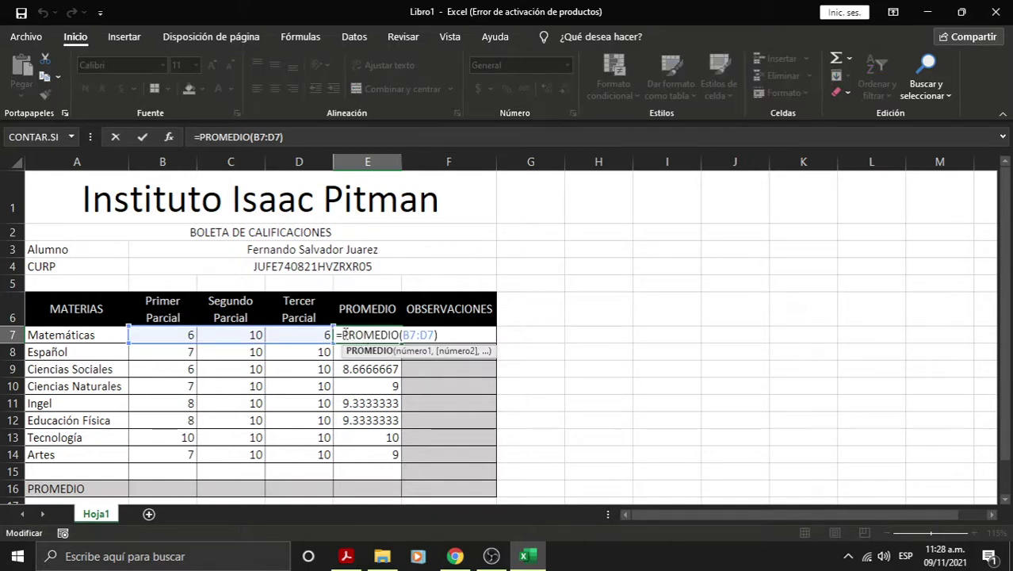
Wrap E7's formula as =REDONDEAR(PROMEDIO(B7:D7),0)
{"action": "key", "text": "Home"}
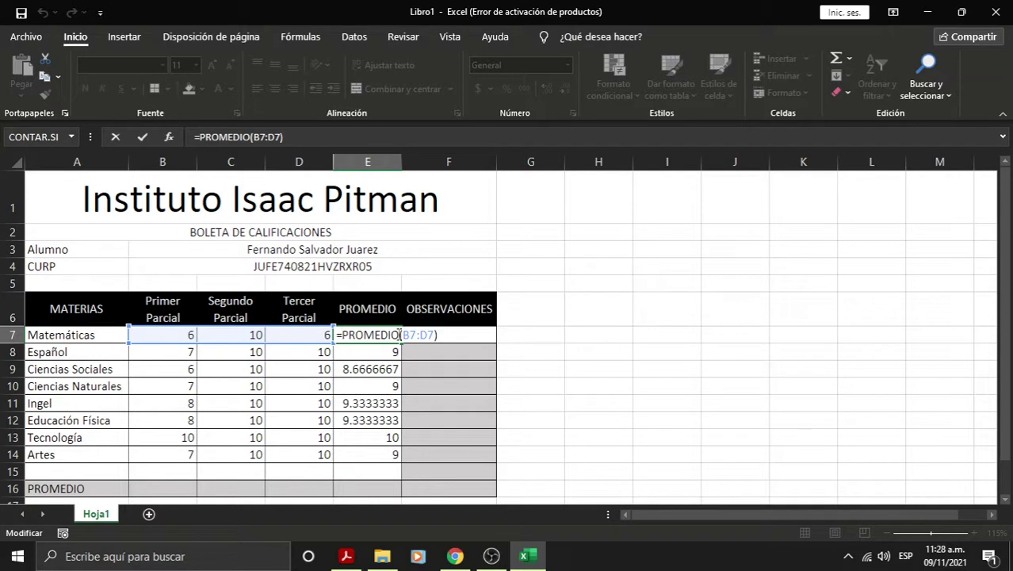
{"action": "type", "text": "redondea"}
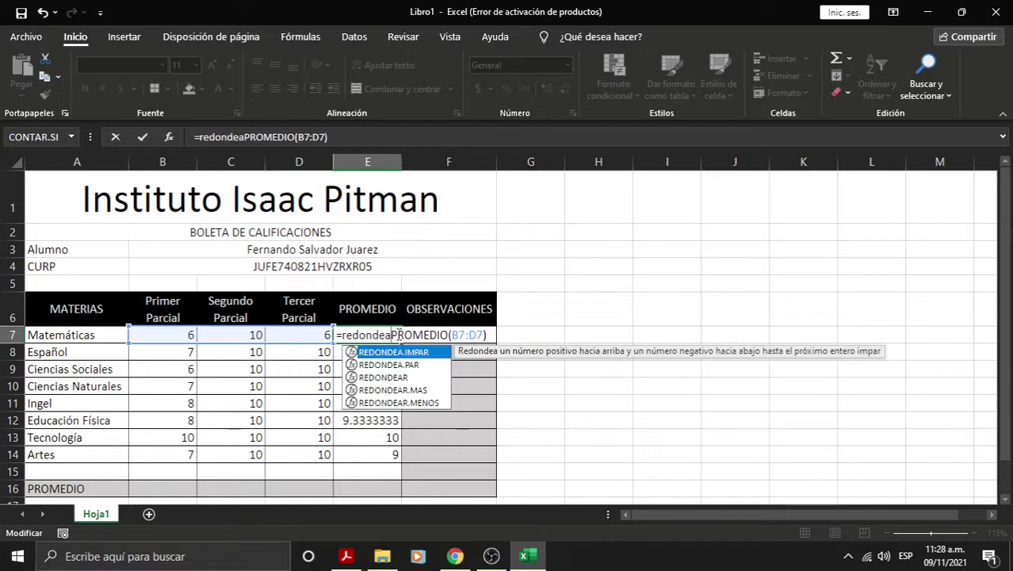
{"action": "type", "text": "r("}
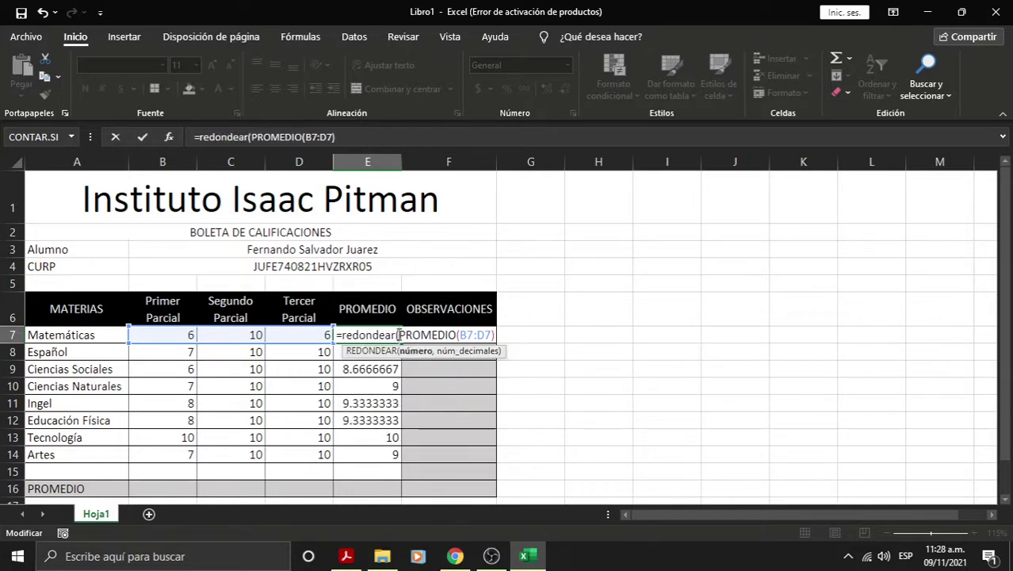
{"action": "key", "text": "Right"}
{"action": "key", "text": "Right"}
{"action": "key", "text": "Right"}
{"action": "key", "text": "Left"}
{"action": "key", "text": "Left"}
{"action": "key", "text": "Left"}
{"action": "key", "text": "Left"}
{"action": "key", "text": "Right"}
{"action": "key", "text": "Right"}
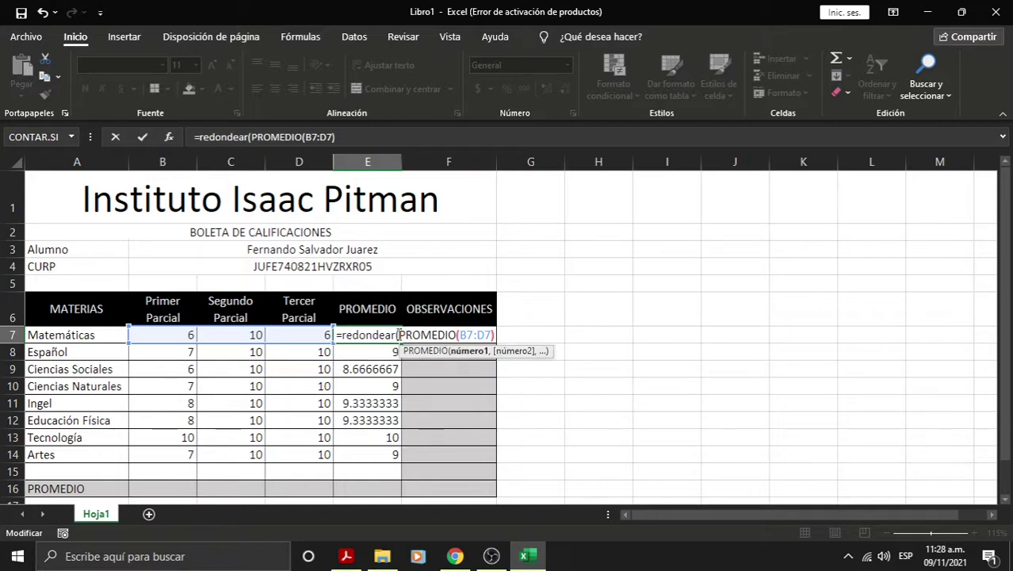
{"action": "key", "text": "Right"}
{"action": "type", "text": ","}
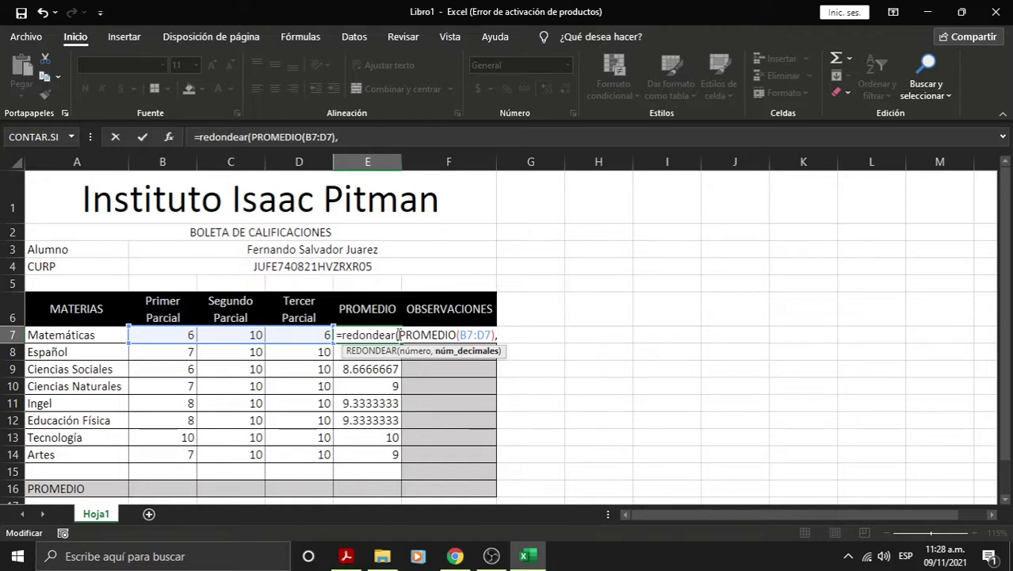
{"action": "type", "text": "0"}
{"action": "type", "text": ")"}
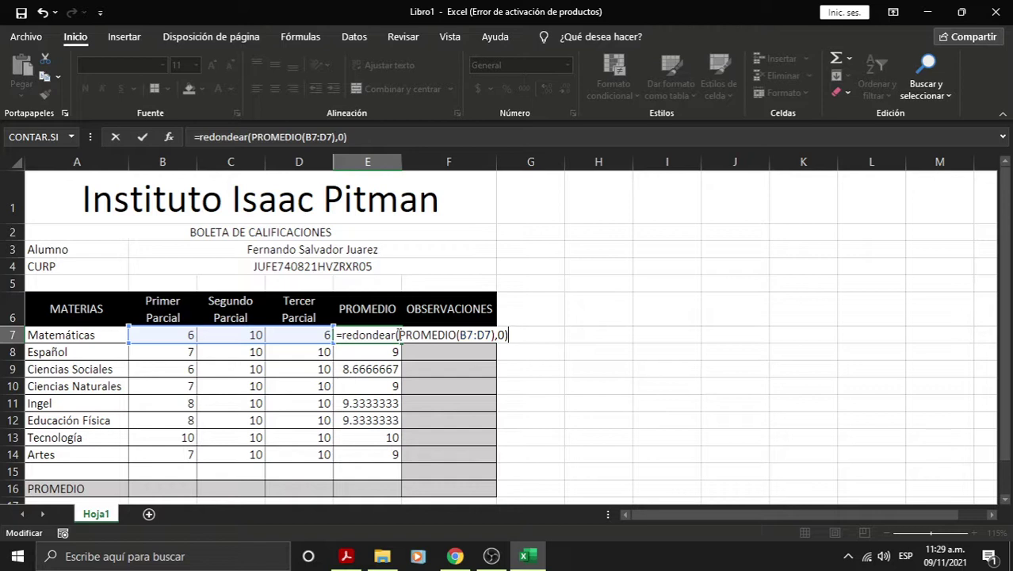
{"action": "key", "text": "Return"}
Fill the rounded average formula from E7 down to Artes in E14
{"action": "left_click", "coordinate": [397, 334]}
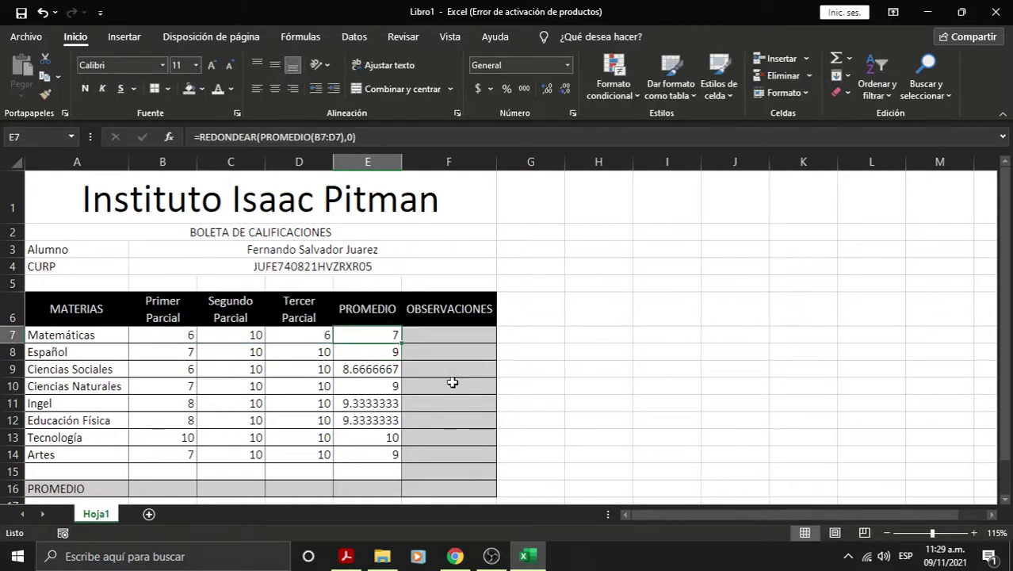
{"action": "left_click_drag", "start_coordinate": [404, 341], "coordinate": [390, 463]}
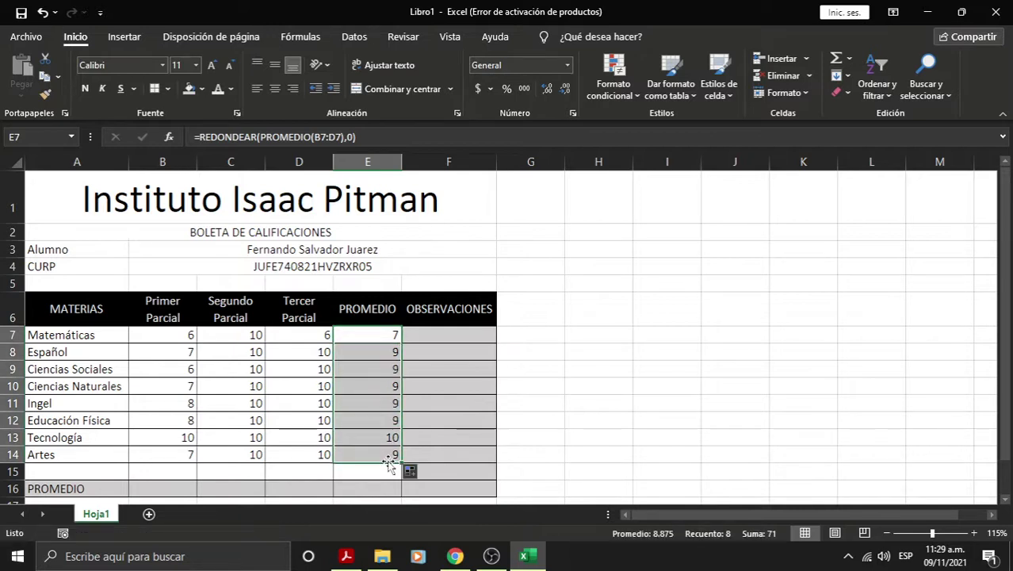
{"action": "left_click", "coordinate": [226, 394]}
Check the Segundo Parcial grades and the rounded formula in E7
{"action": "left_click", "coordinate": [294, 397]}
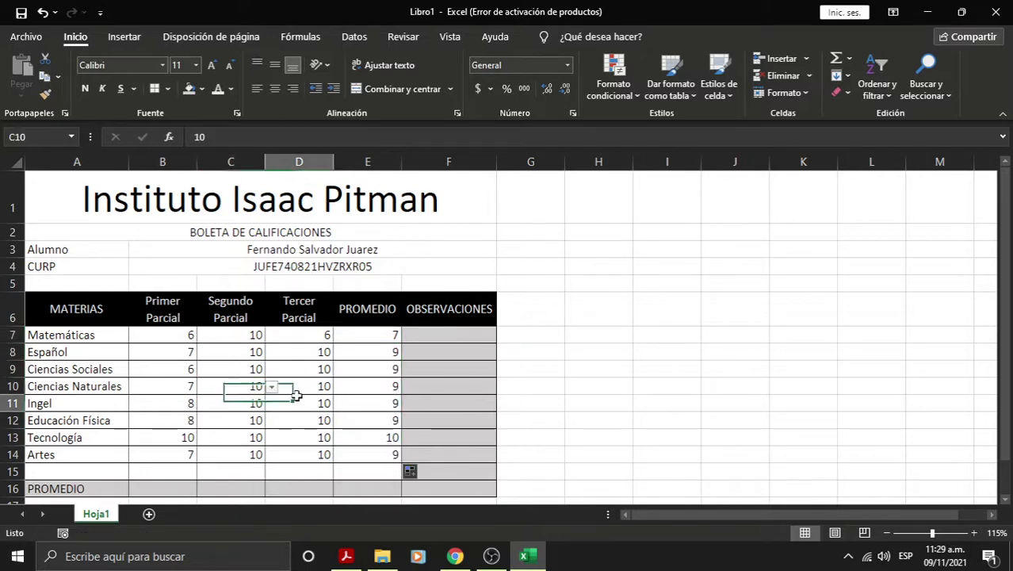
{"action": "left_click", "coordinate": [252, 350]}
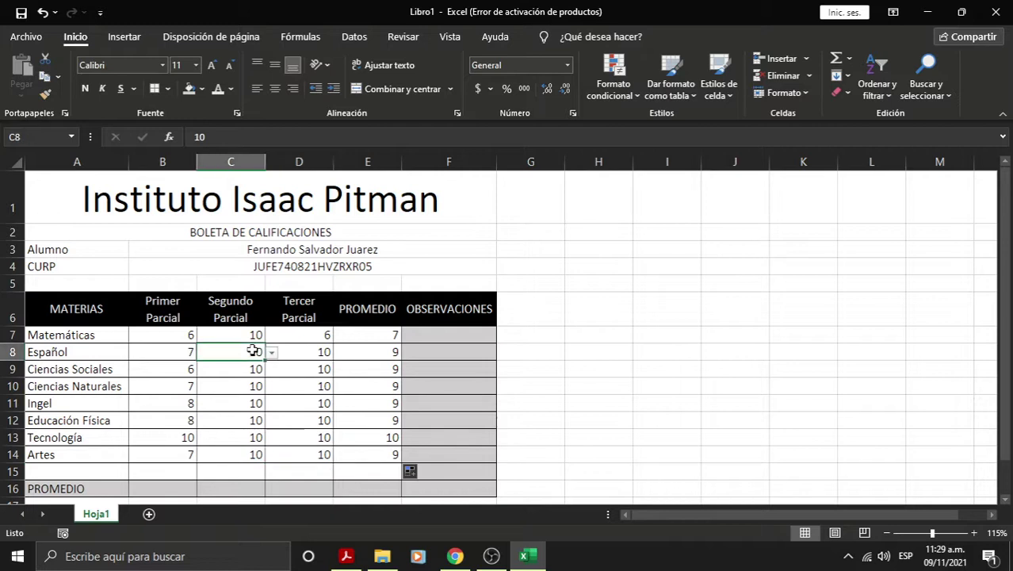
{"action": "left_click", "coordinate": [363, 336]}
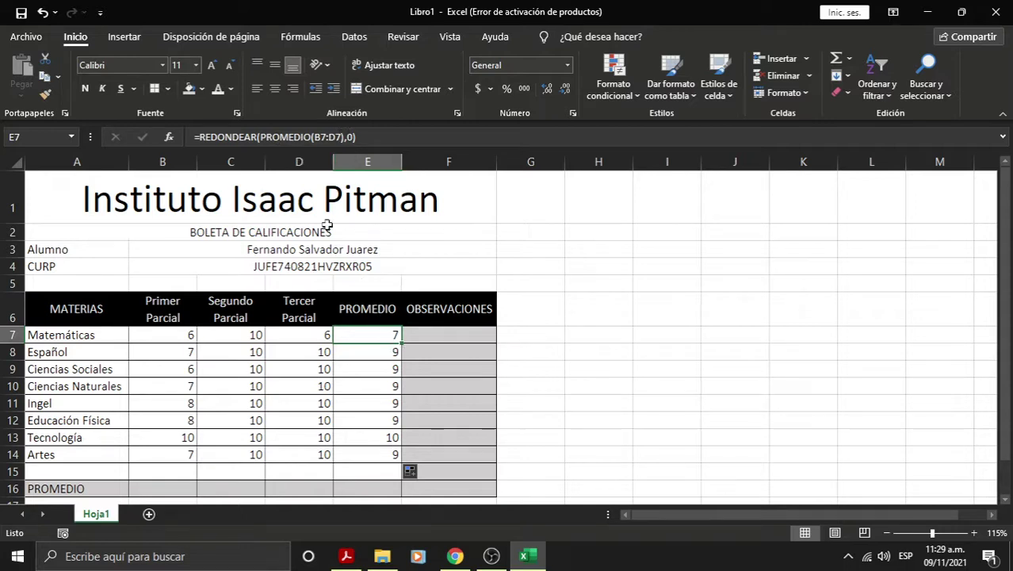
Enter 5 in Matemáticas' C7 and D7, then change C7 to 6
{"action": "left_click", "coordinate": [190, 333]}
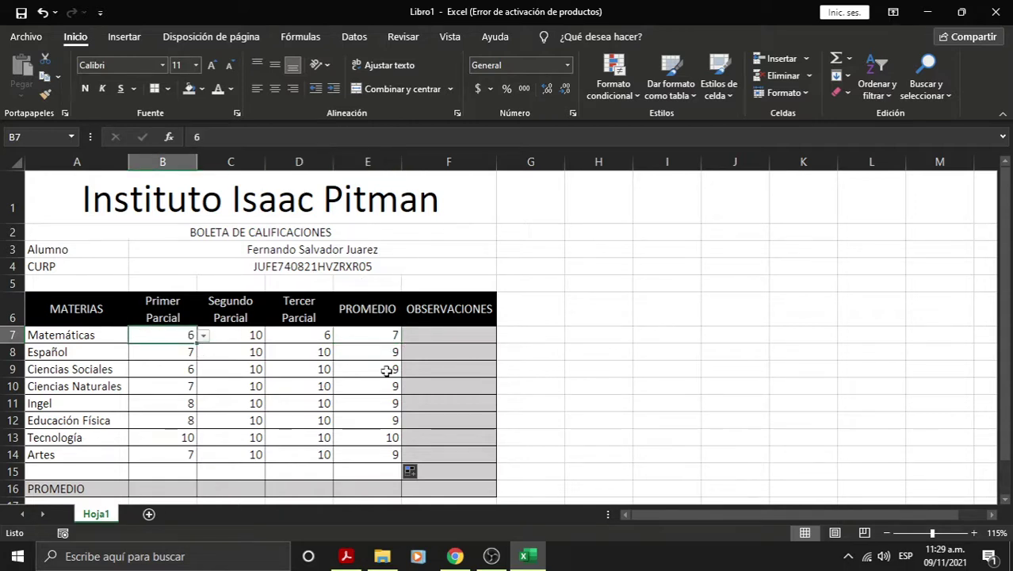
{"action": "key", "text": "Right"}
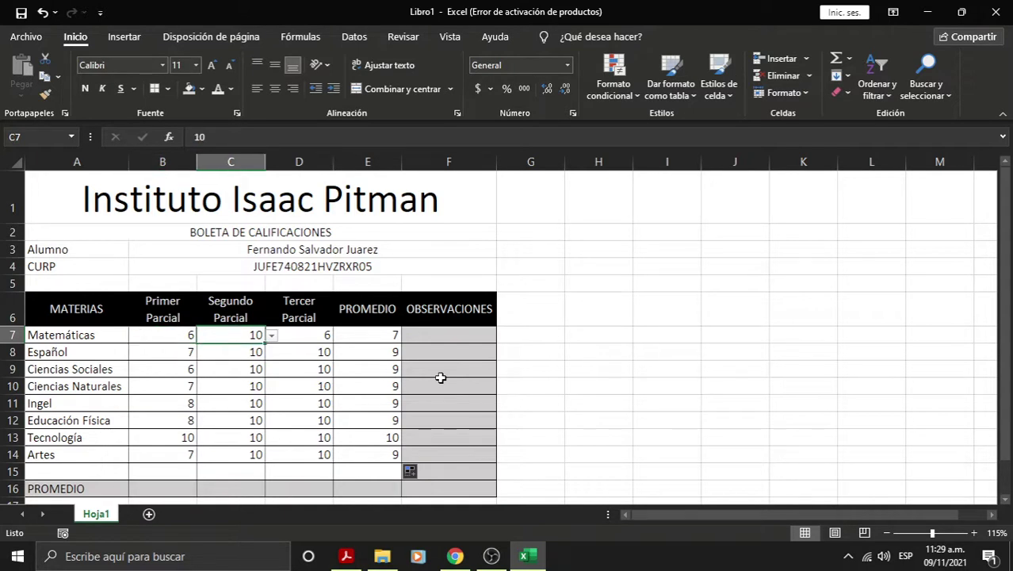
{"action": "type", "text": "5"}
{"action": "key", "text": "Right"}
{"action": "type", "text": "5"}
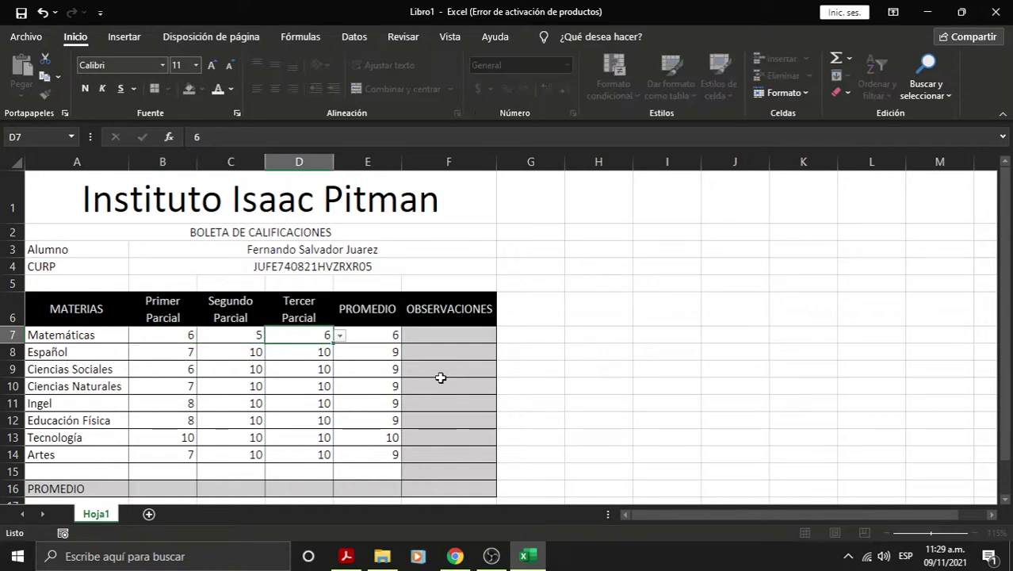
{"action": "key", "text": "Right"}
{"action": "key", "text": "Left"}
{"action": "key", "text": "Right"}
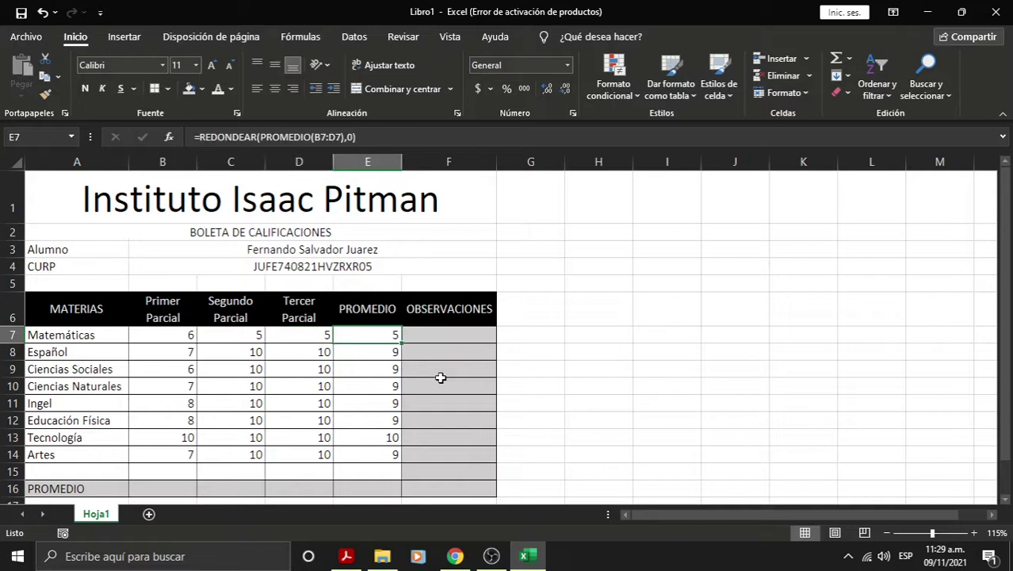
{"action": "key", "text": "Left"}
{"action": "key", "text": "Left"}
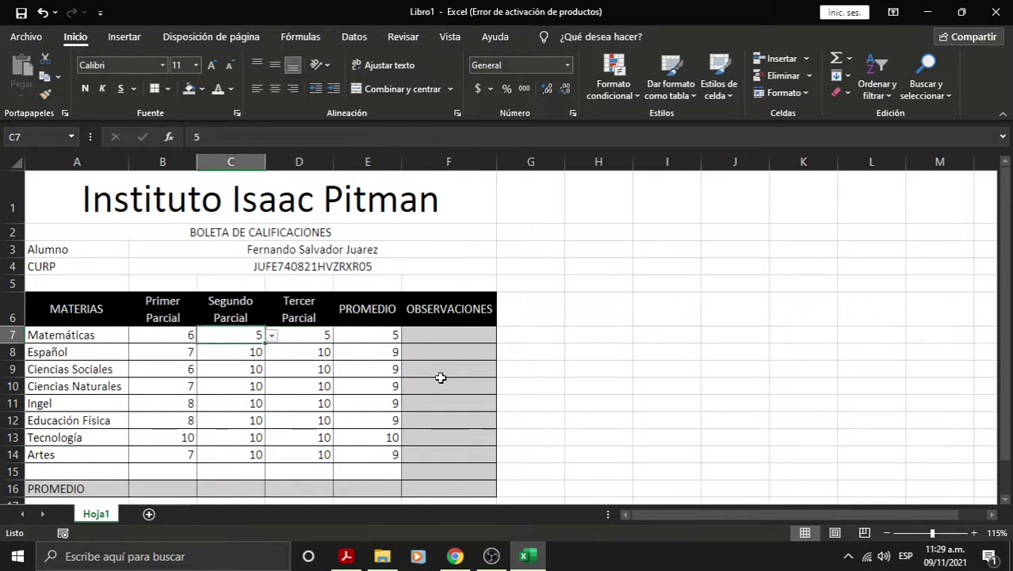
{"action": "type", "text": "6"}
{"action": "key", "text": "Right"}
{"action": "key", "text": "Left"}
{"action": "key", "text": "Right"}
{"action": "key", "text": "Right"}
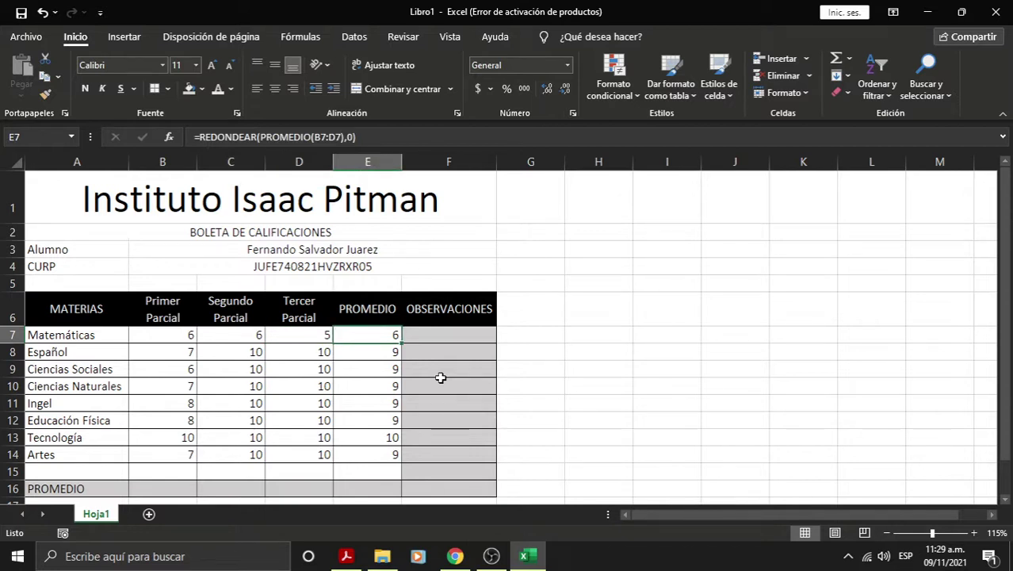
{"action": "key", "text": "Left"}
{"action": "key", "text": "Left"}
{"action": "key", "text": "Right"}
{"action": "key", "text": "Right"}
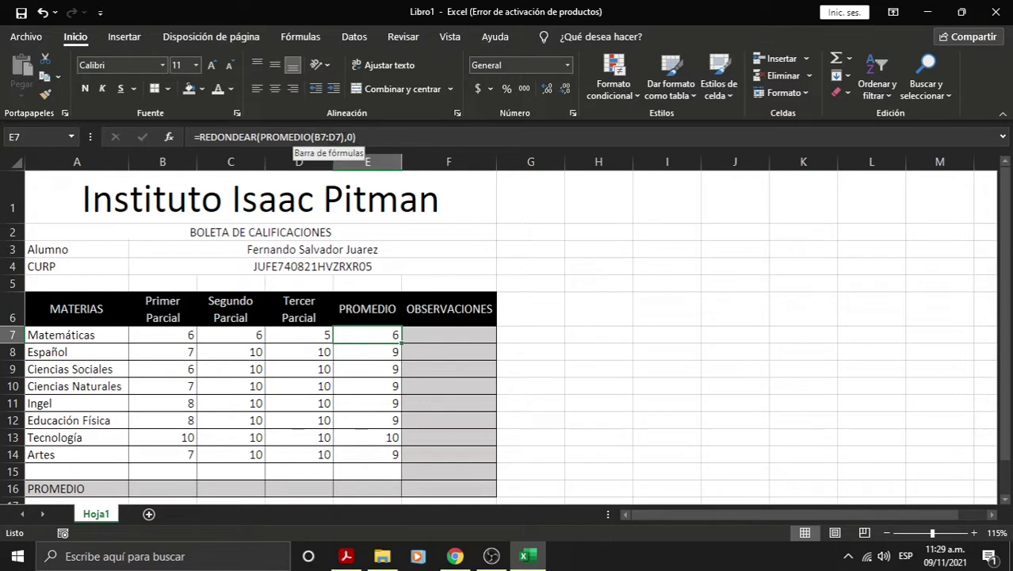
{"action": "left_click", "coordinate": [354, 137]}
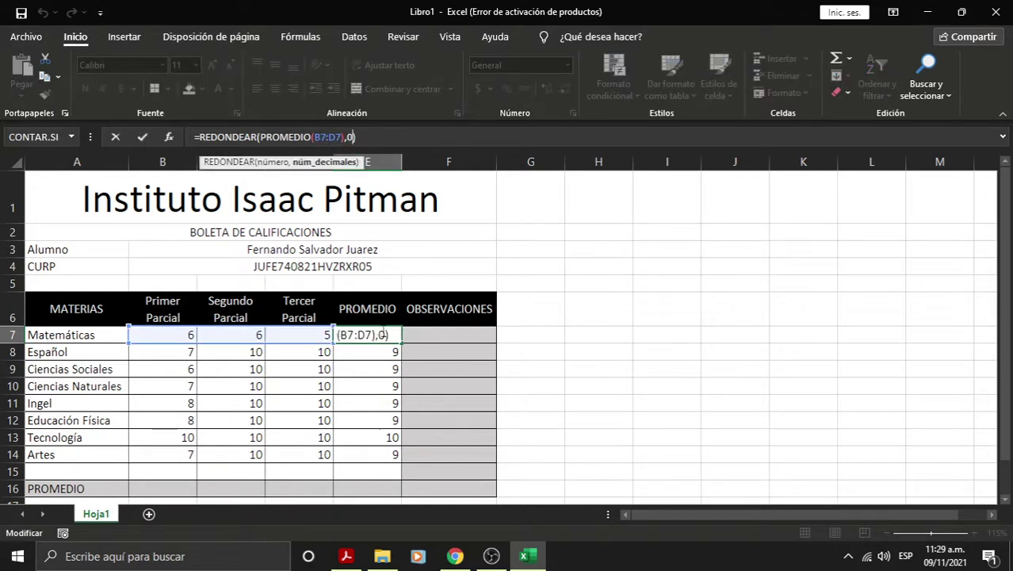
Change E7's rounding argument from 0 to 2 so Matemáticas' average shows 5.67
{"action": "key", "text": "BackSpace"}
{"action": "key", "text": "BackSpace"}
{"action": "type", "text": "2)"}
{"action": "key", "text": "Return"}
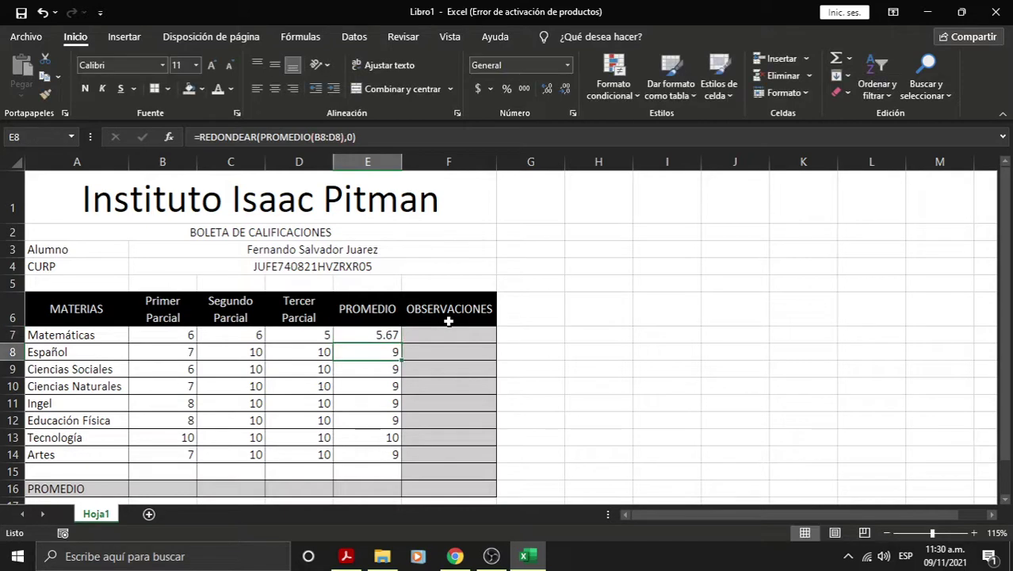
{"action": "key", "text": "Up"}
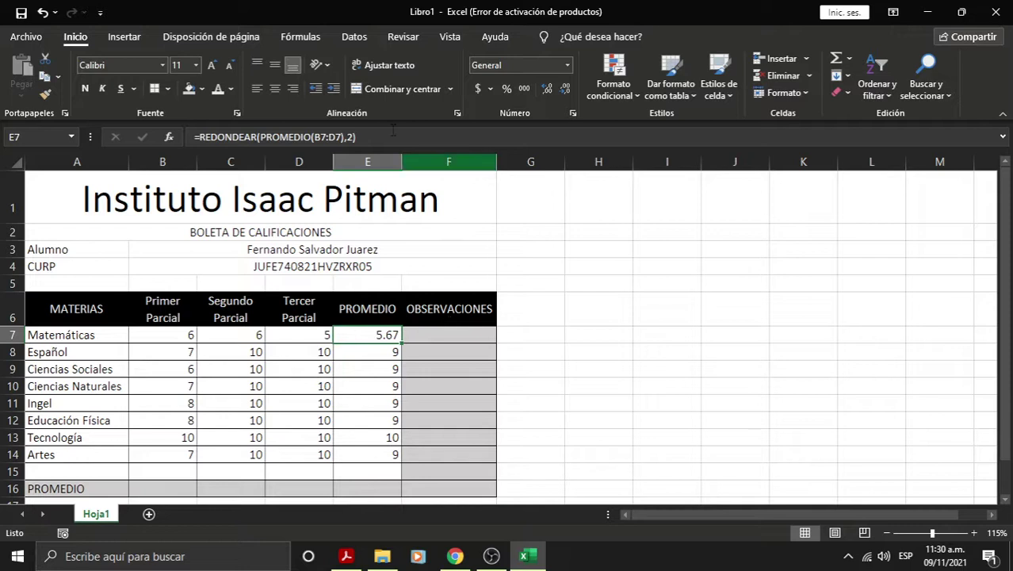
{"action": "left_click", "coordinate": [199, 136]}
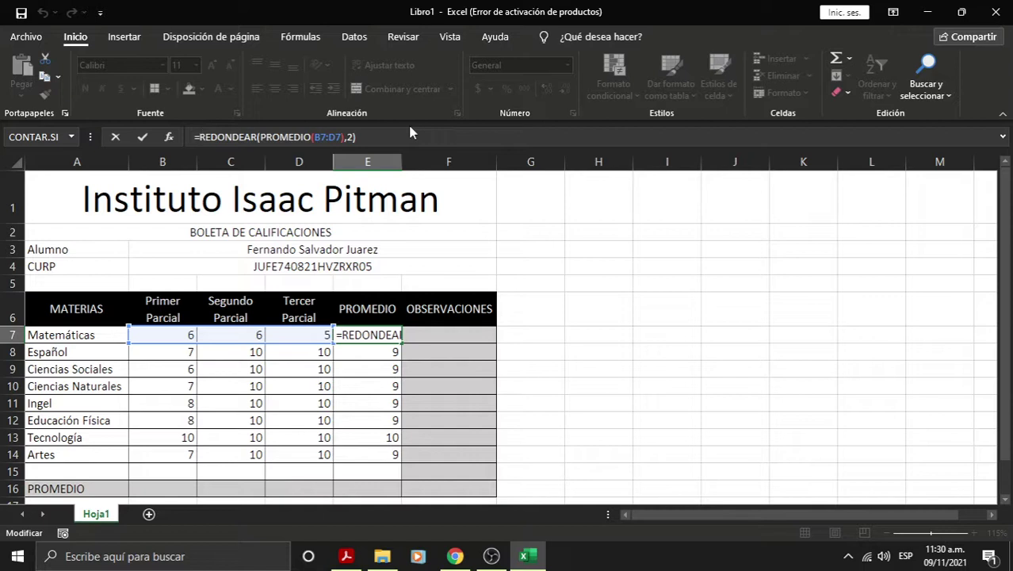
Prefix E7's formula with SI(PROMEDIO(B7:D7)<6,5, before the rounding part
{"action": "type", "text": "si("}
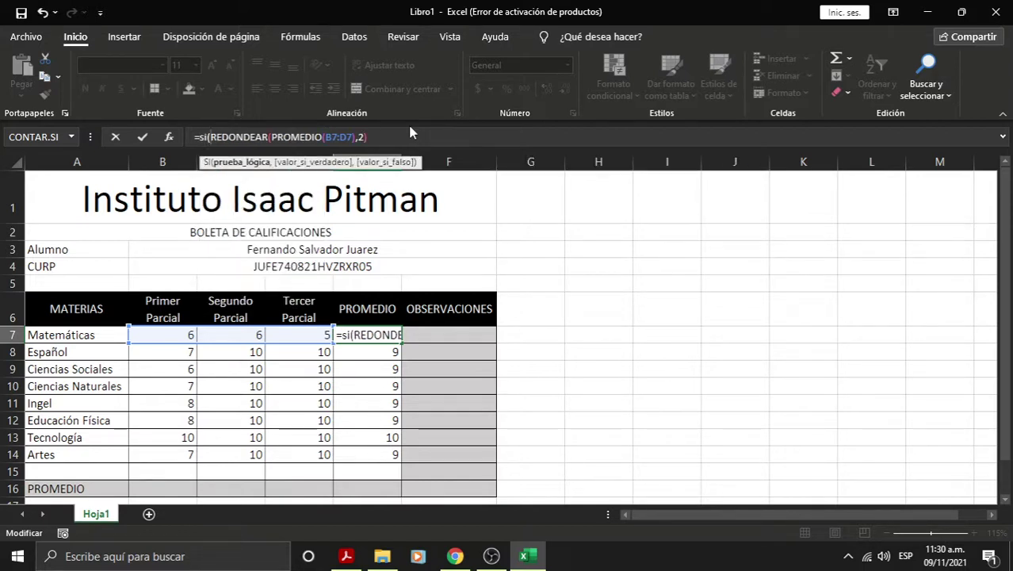
{"action": "type", "text": "promedio"}
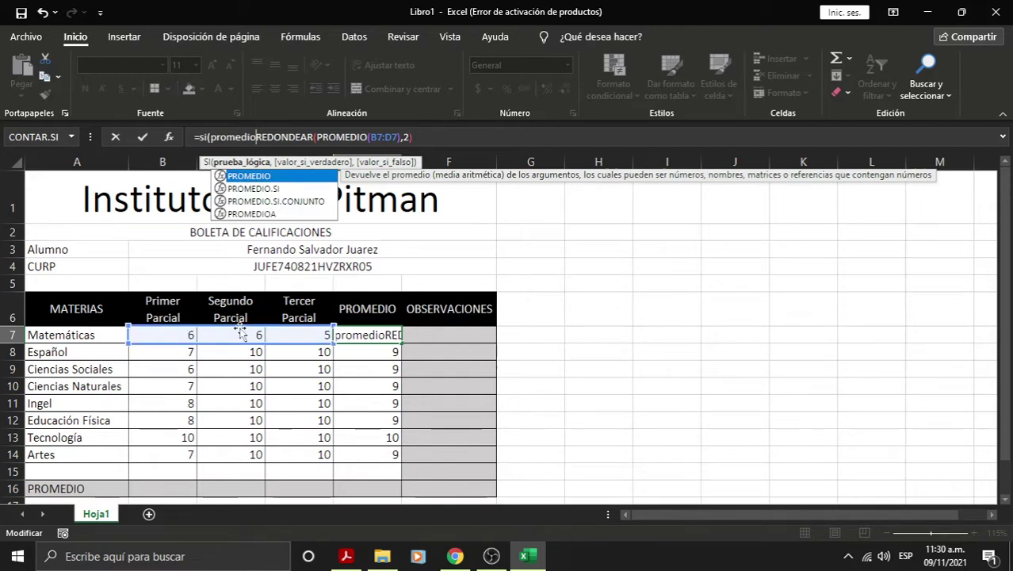
{"action": "type", "text": "("}
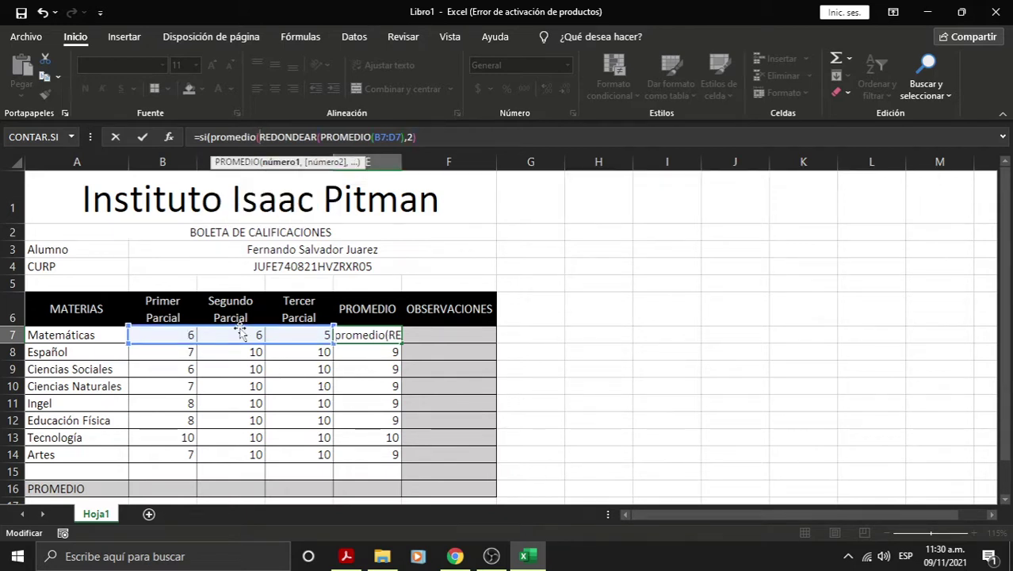
{"action": "left_click_drag", "start_coordinate": [176, 335], "coordinate": [295, 333]}
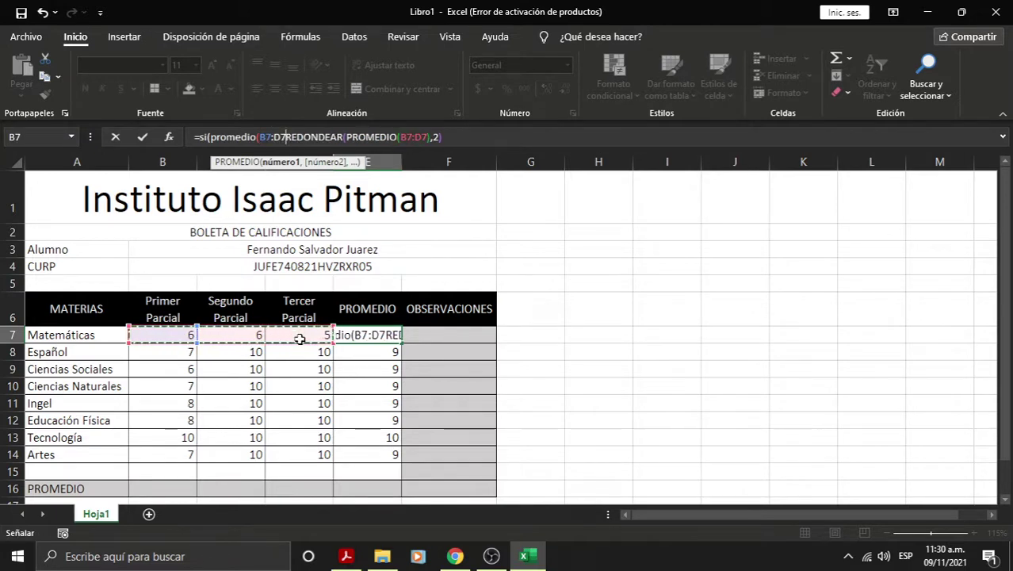
{"action": "left_click_drag", "start_coordinate": [327, 341], "coordinate": [327, 341]}
{"action": "type", "text": ")>"}
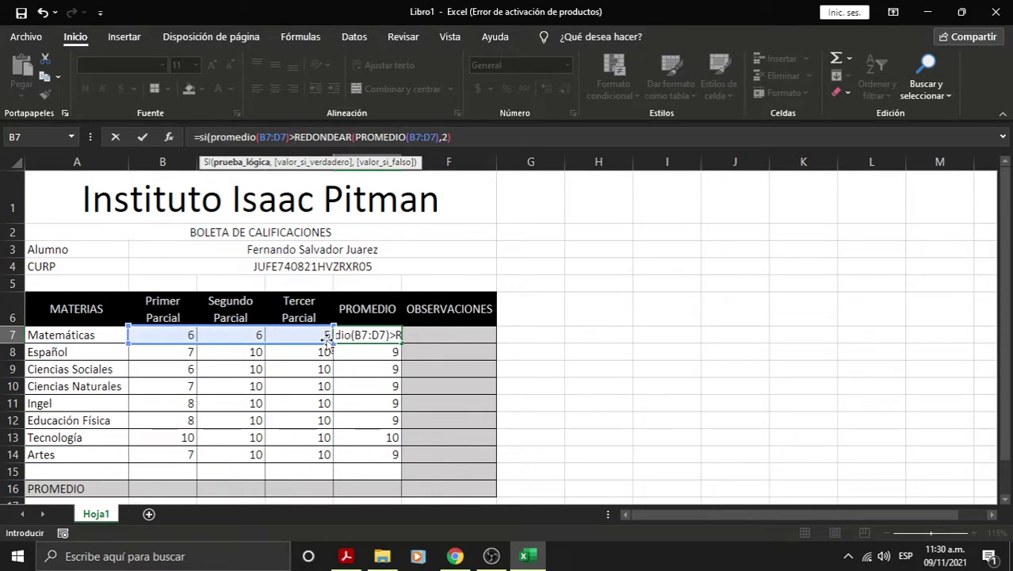
{"action": "type", "text": "<6"}
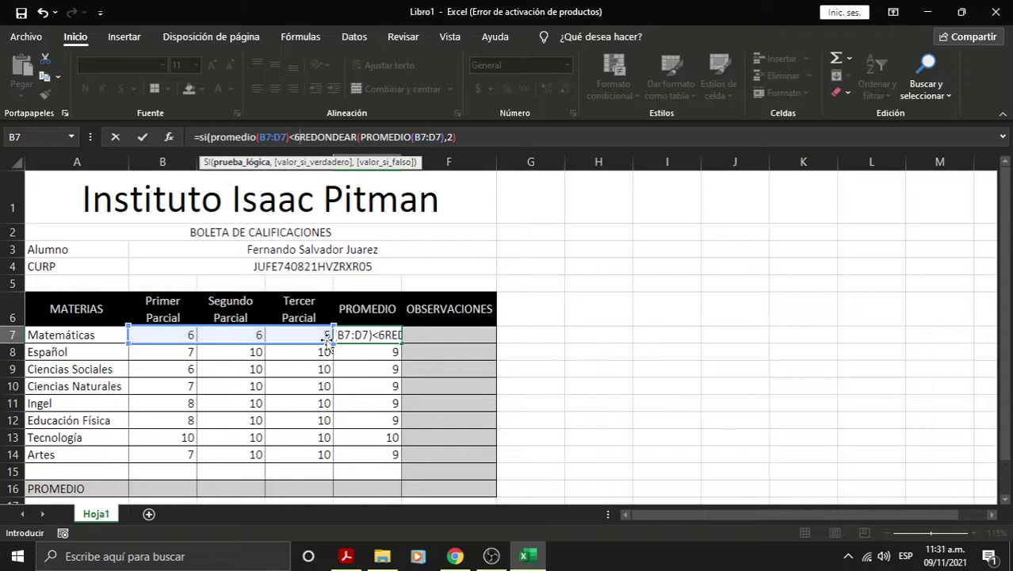
{"action": "type", "text": ","}
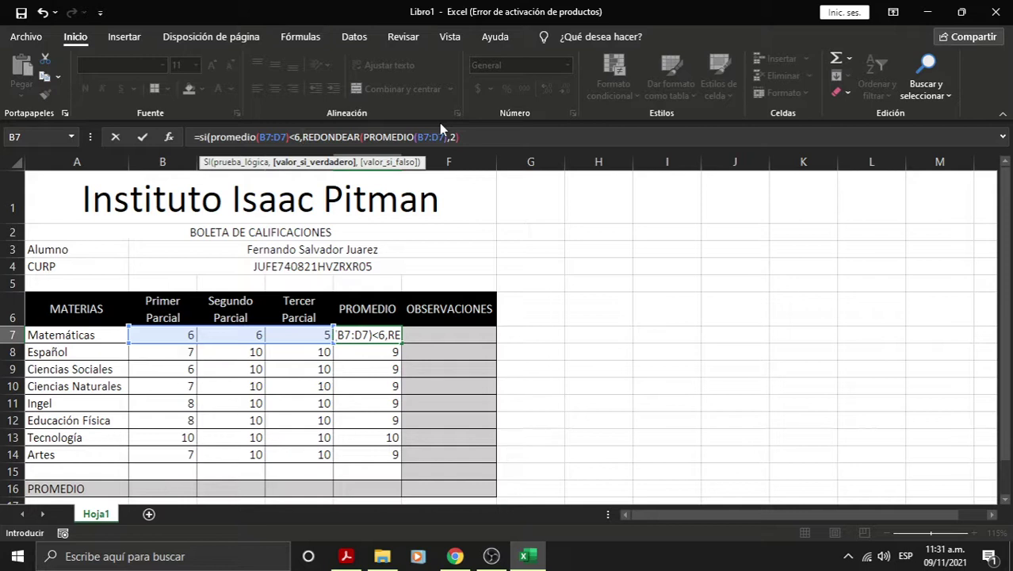
{"action": "type", "text": "5,"}
{"action": "key", "text": "Right"}
{"action": "key", "text": "Right"}
{"action": "key", "text": "Right"}
{"action": "key", "text": "BackSpace"}
{"action": "key", "text": "BackSpace"}
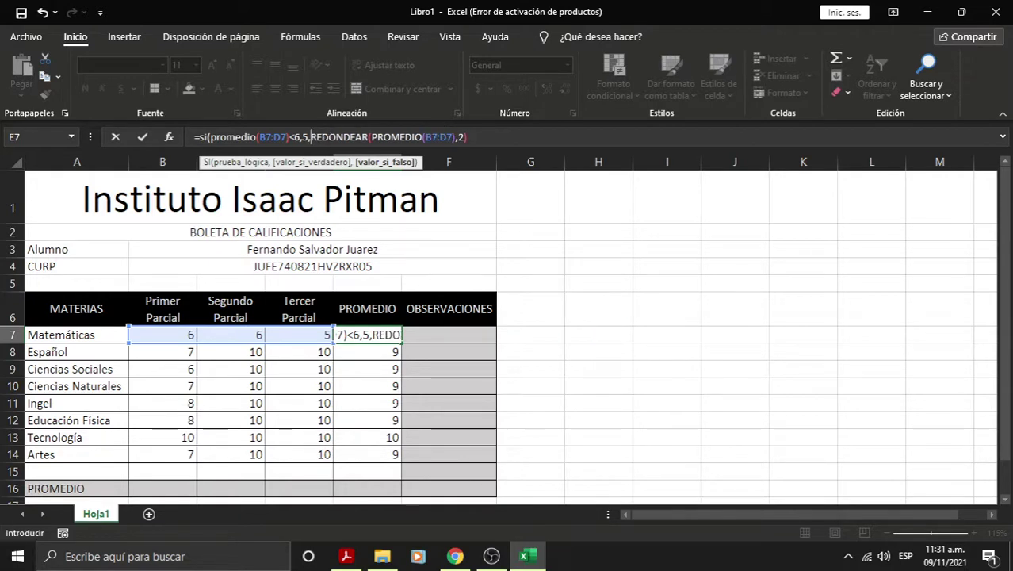
Set the REDONDEAR decimals back to 0, commit, and accept Excel's suggested correction
{"action": "left_click", "coordinate": [371, 137]}
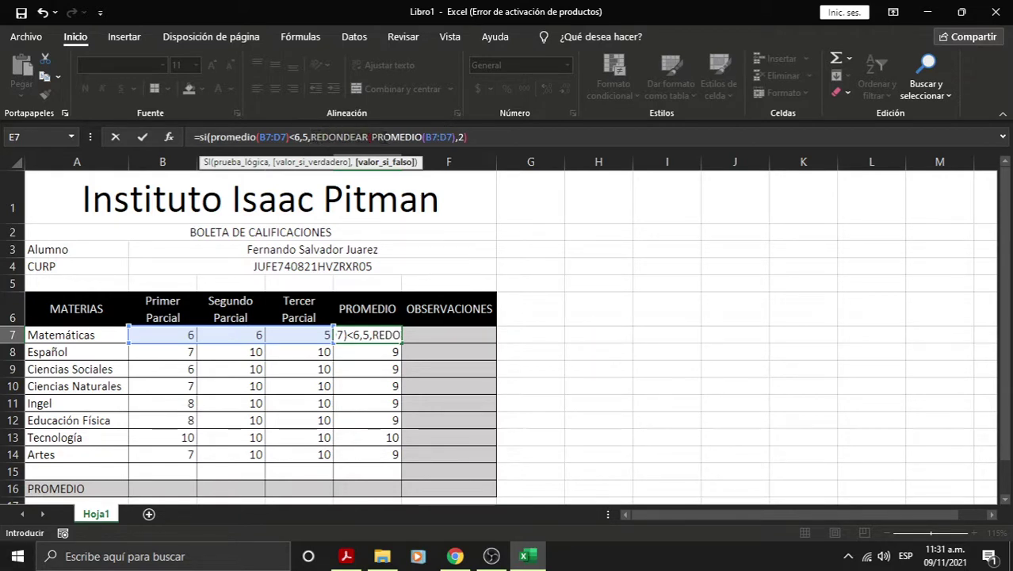
{"action": "type", "text": "("}
{"action": "left_click", "coordinate": [425, 137]}
{"action": "left_click", "coordinate": [474, 137]}
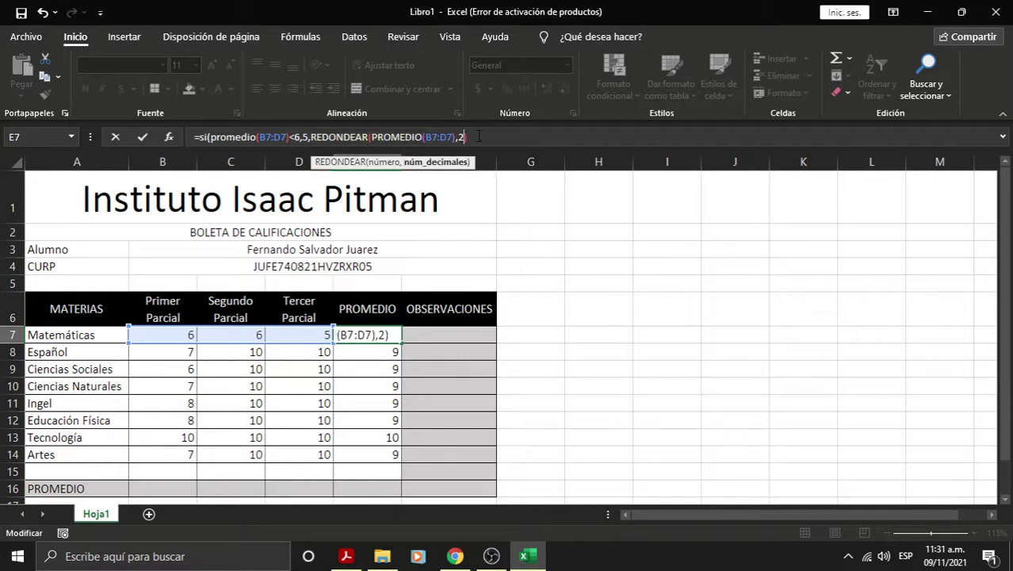
{"action": "key", "text": "BackSpace"}
{"action": "type", "text": "0"}
{"action": "left_click", "coordinate": [460, 133]}
{"action": "left_click", "coordinate": [474, 137]}
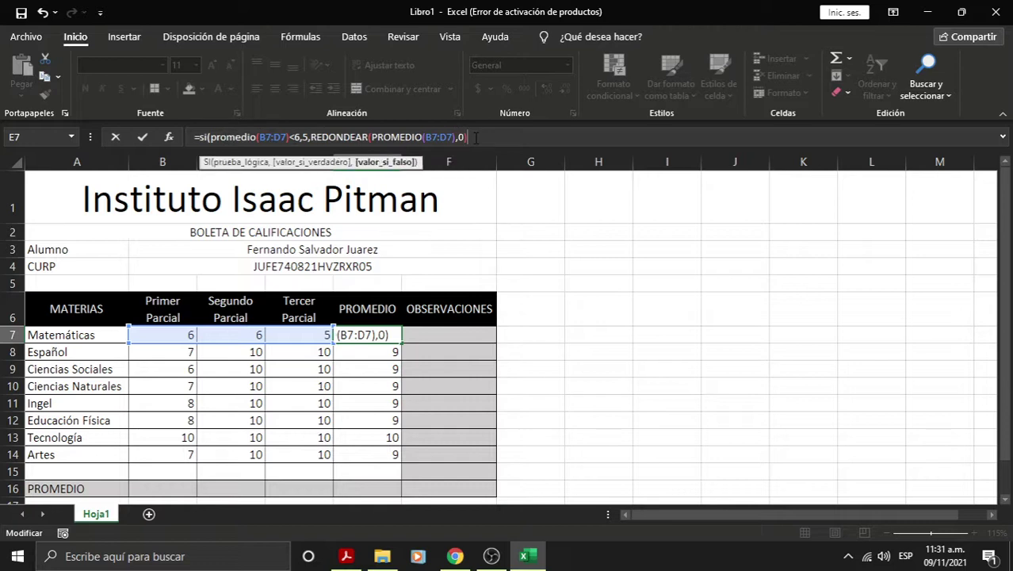
{"action": "key", "text": "Return"}
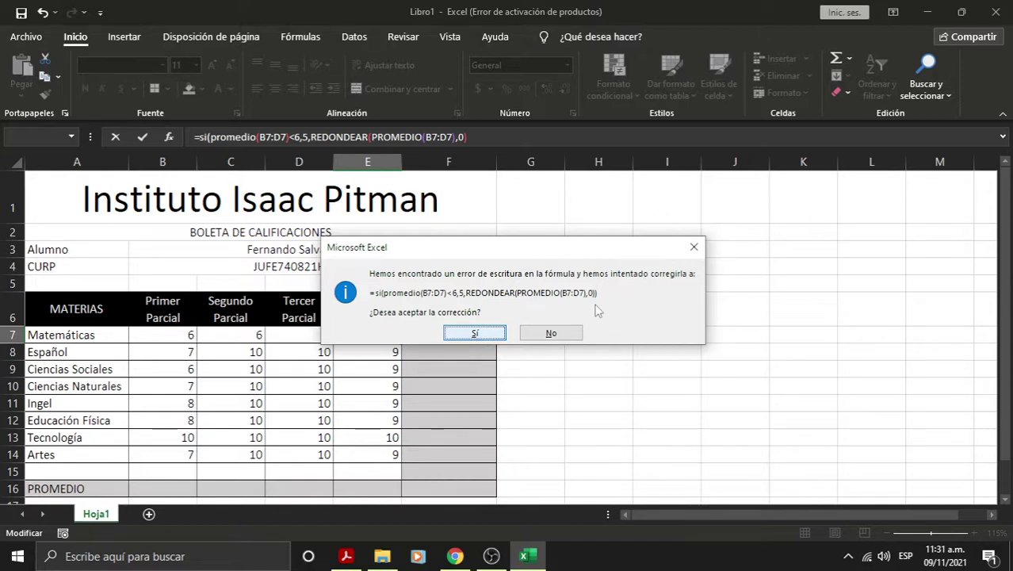
{"action": "left_click", "coordinate": [474, 333]}
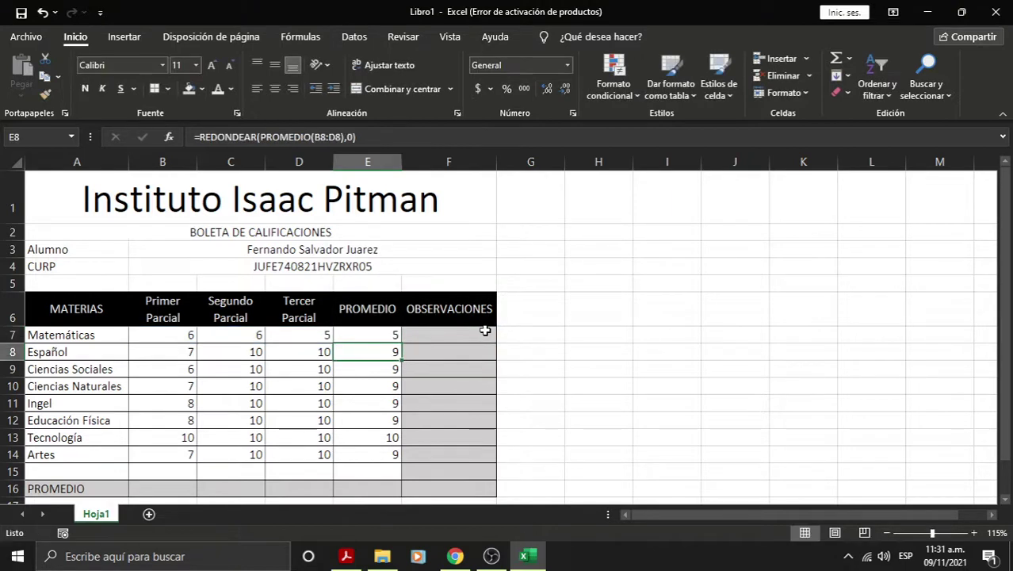
{"action": "left_click", "coordinate": [374, 334]}
Rework Matemáticas' Tercer Parcial grade in D7, finally leaving it at 5
{"action": "left_click", "coordinate": [282, 333]}
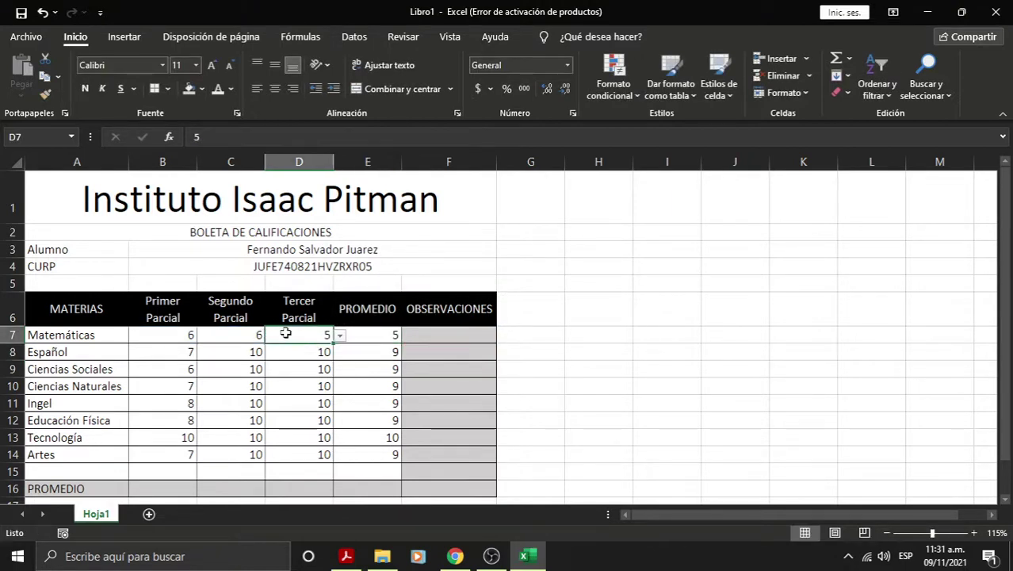
{"action": "type", "text": "6"}
{"action": "key", "text": "Return"}
{"action": "key", "text": "Up"}
{"action": "key", "text": "Left"}
{"action": "key", "text": "Right"}
{"action": "type", "text": "5"}
{"action": "key", "text": "Return"}
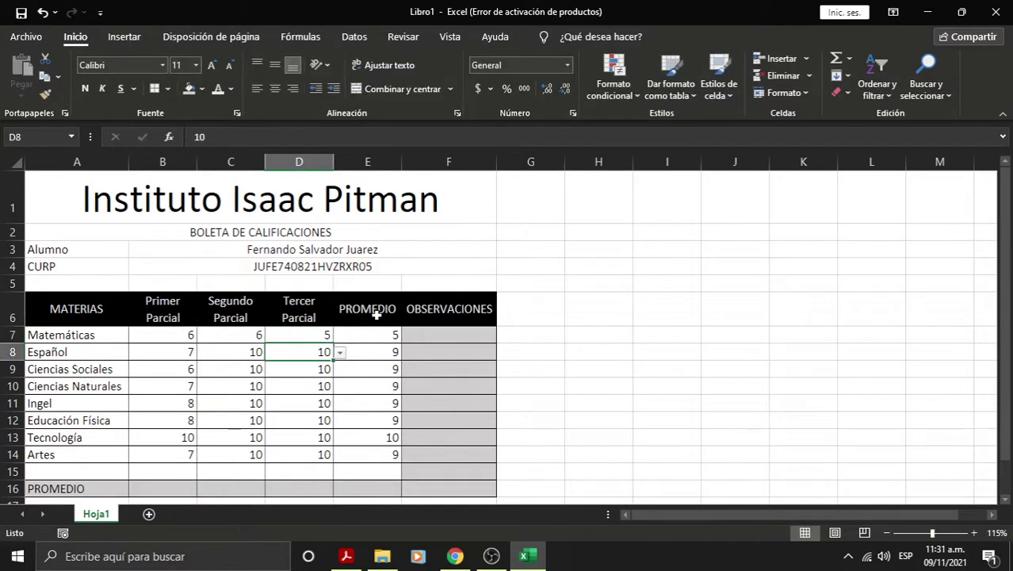
{"action": "key", "text": "Up"}
{"action": "key", "text": "Left"}
{"action": "key", "text": "Left"}
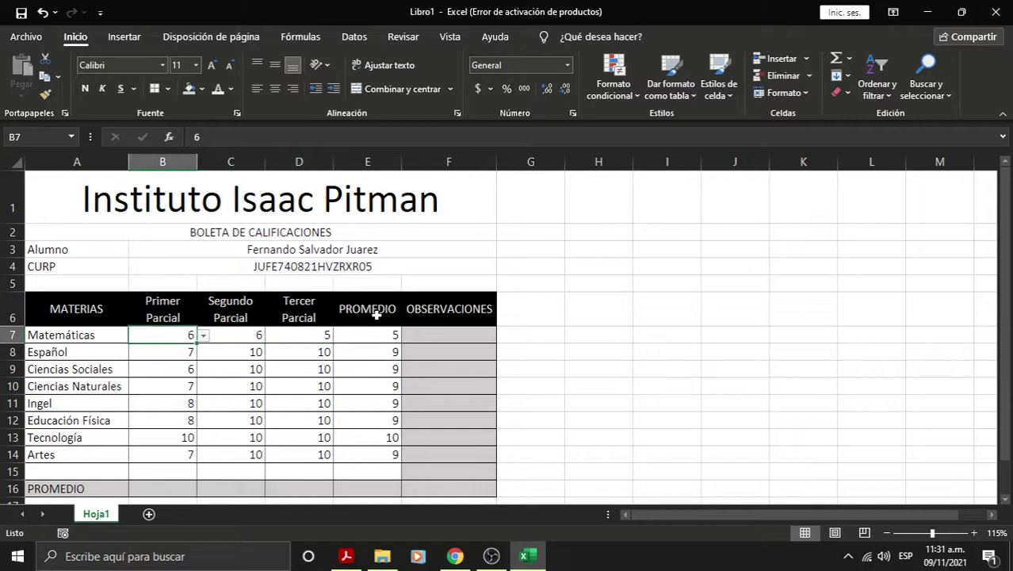
{"action": "key", "text": "Right"}
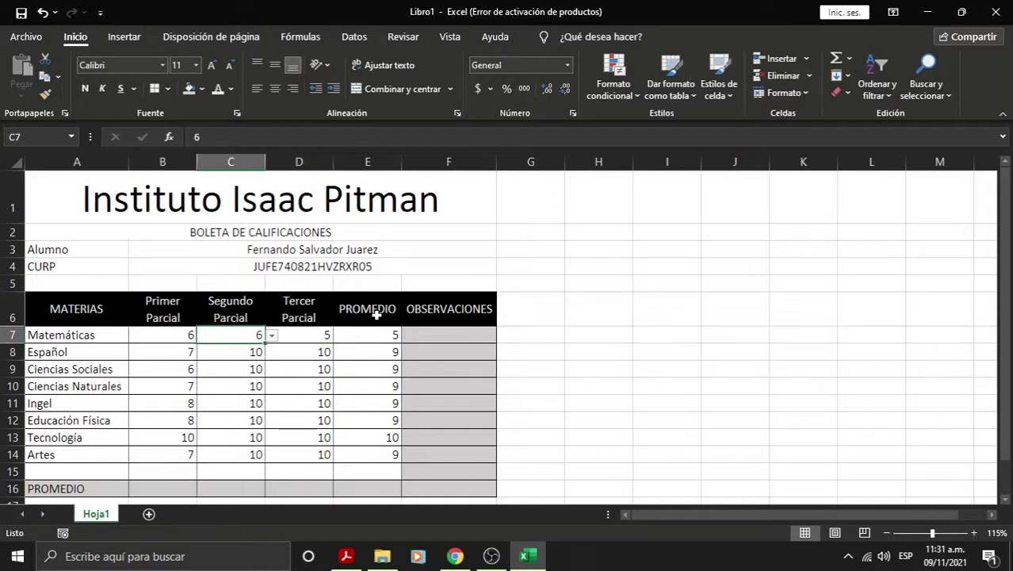
{"action": "key", "text": "Right"}
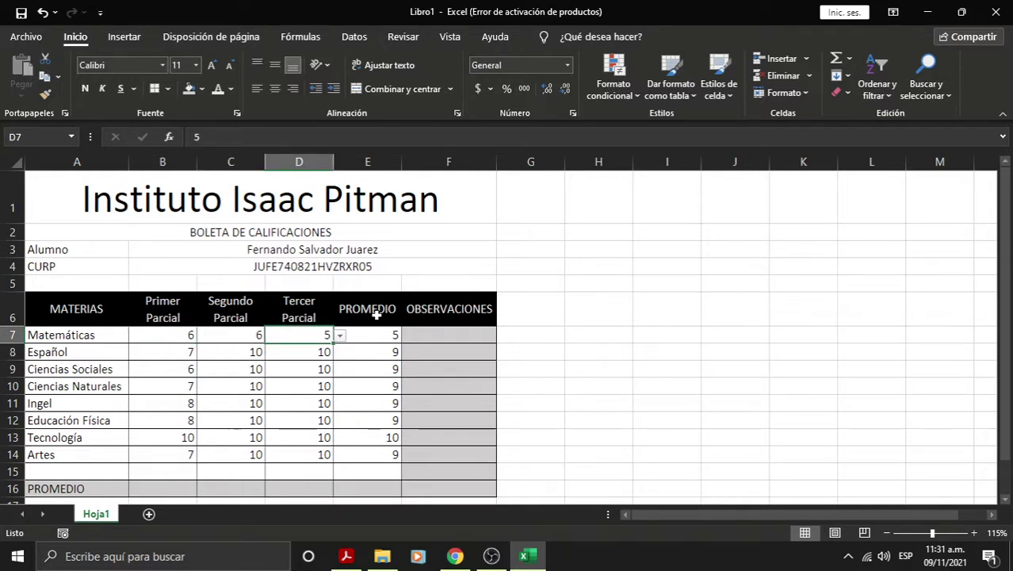
{"action": "type", "text": "5"}
{"action": "key", "text": "BackSpace"}
{"action": "type", "text": "5"}
{"action": "key", "text": "Return"}
Set Español's Segundo and Tercer Parcial grades (C8, D8) to 5 and review its average
{"action": "key", "text": "Left"}
{"action": "key", "text": "Left"}
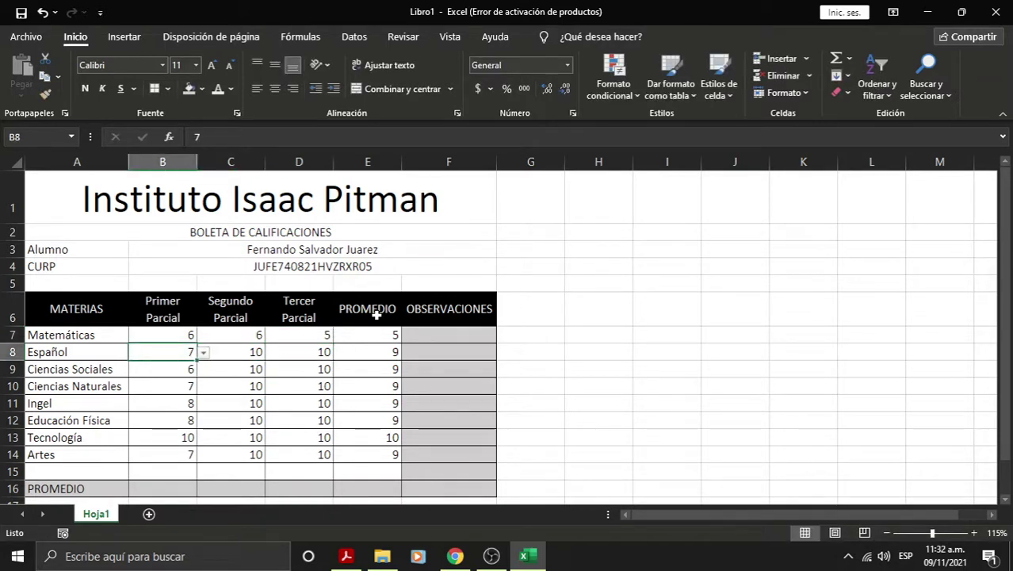
{"action": "key", "text": "Right"}
{"action": "type", "text": "5"}
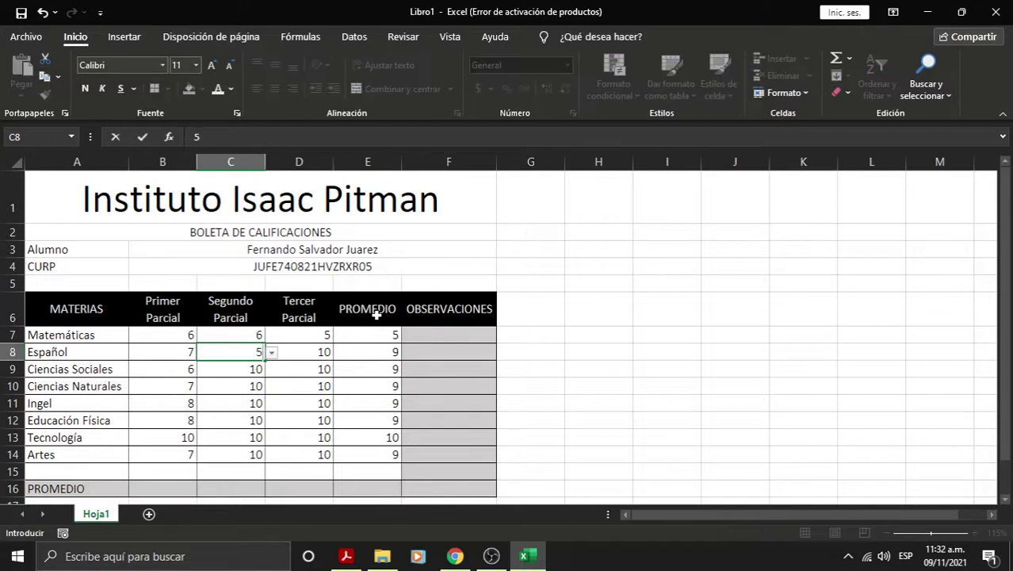
{"action": "key", "text": "Right"}
{"action": "type", "text": "5"}
{"action": "key", "text": "Right"}
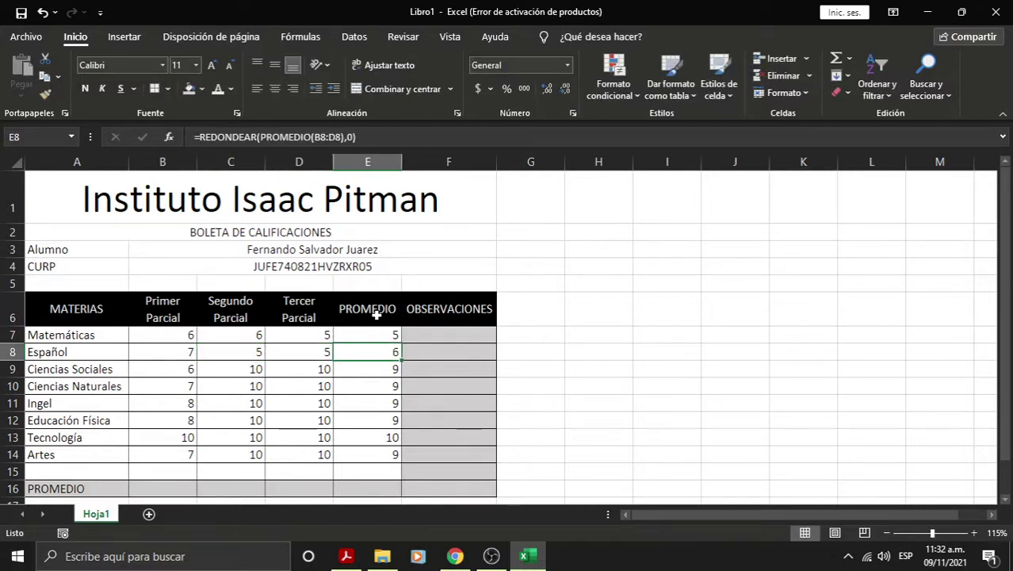
{"action": "key", "text": "Left"}
{"action": "key", "text": "Left"}
{"action": "key", "text": "Left"}
{"action": "key", "text": "Right"}
{"action": "key", "text": "Right"}
{"action": "key", "text": "Right"}
Copy Matemáticas' SI formula into Español's average in E8 and compare the two
{"action": "left_click", "coordinate": [362, 335]}
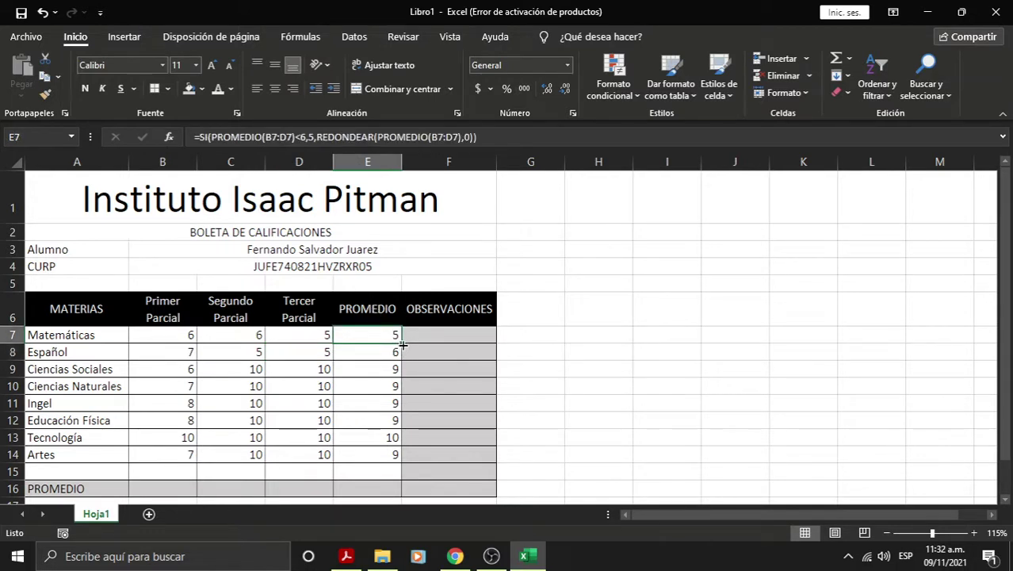
{"action": "left_click_drag", "start_coordinate": [401, 342], "coordinate": [400, 353]}
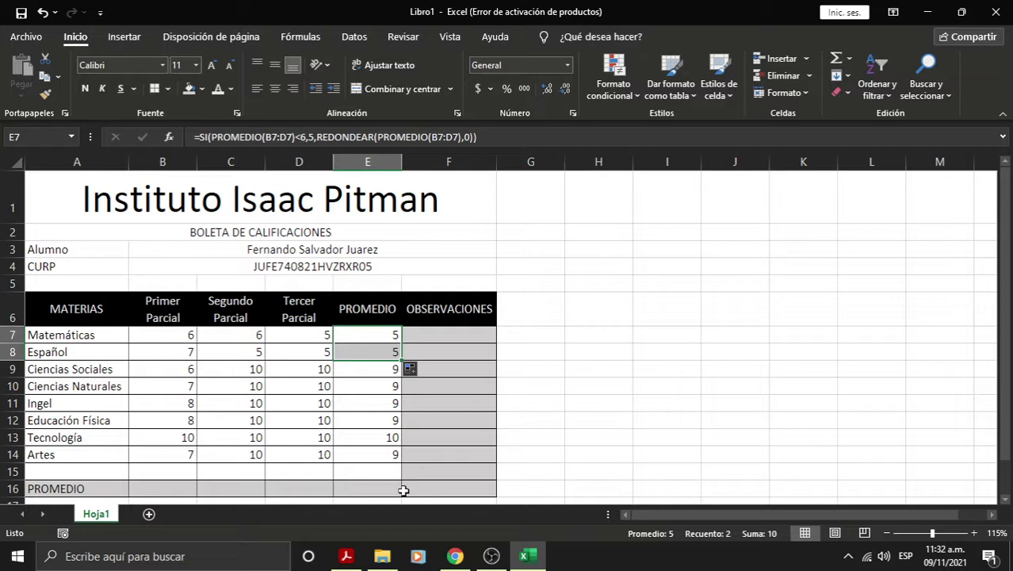
{"action": "left_click", "coordinate": [389, 370]}
{"action": "left_click", "coordinate": [382, 335]}
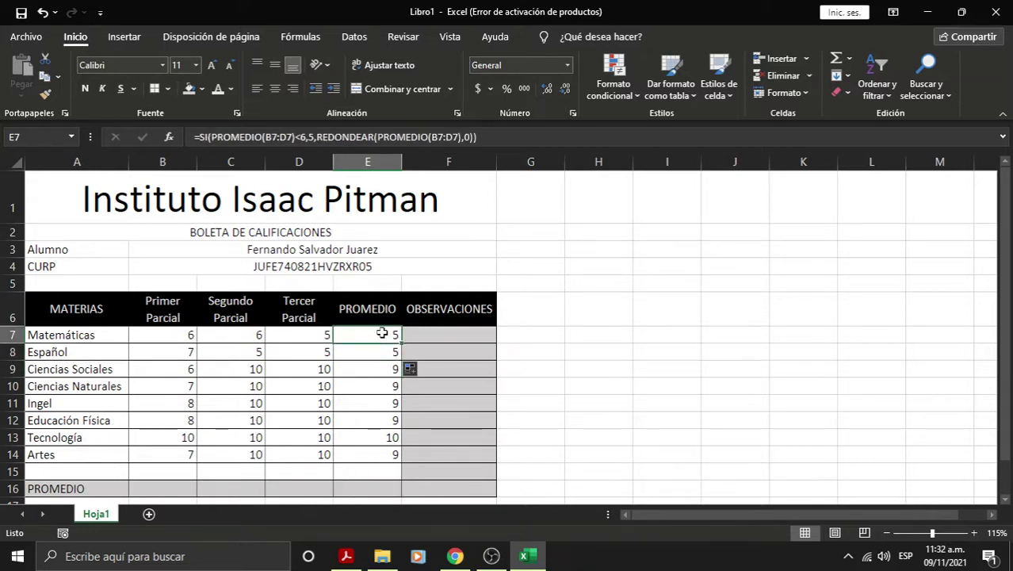
{"action": "left_click", "coordinate": [384, 349]}
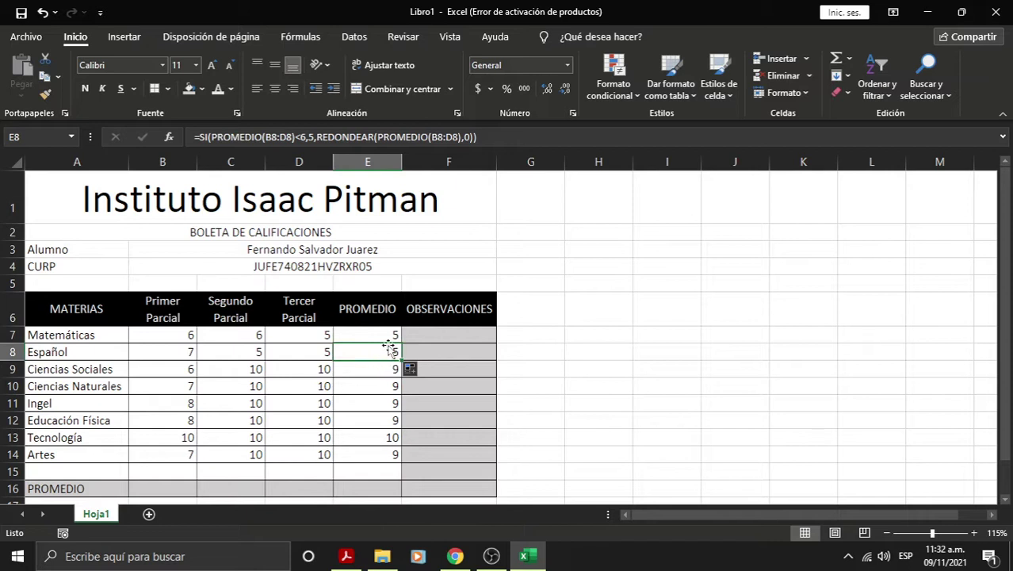
{"action": "left_click", "coordinate": [388, 336]}
{"action": "left_click", "coordinate": [396, 350]}
Fill the SI formula from E8 down to Artes in E14 and check Ingel's average
{"action": "left_click_drag", "start_coordinate": [400, 360], "coordinate": [397, 457]}
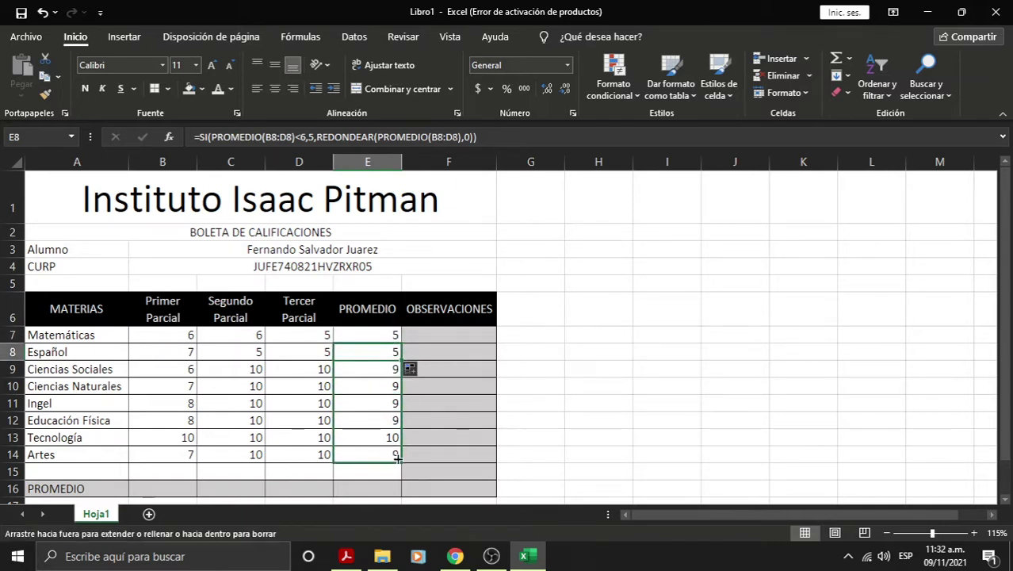
{"action": "left_click", "coordinate": [358, 400]}
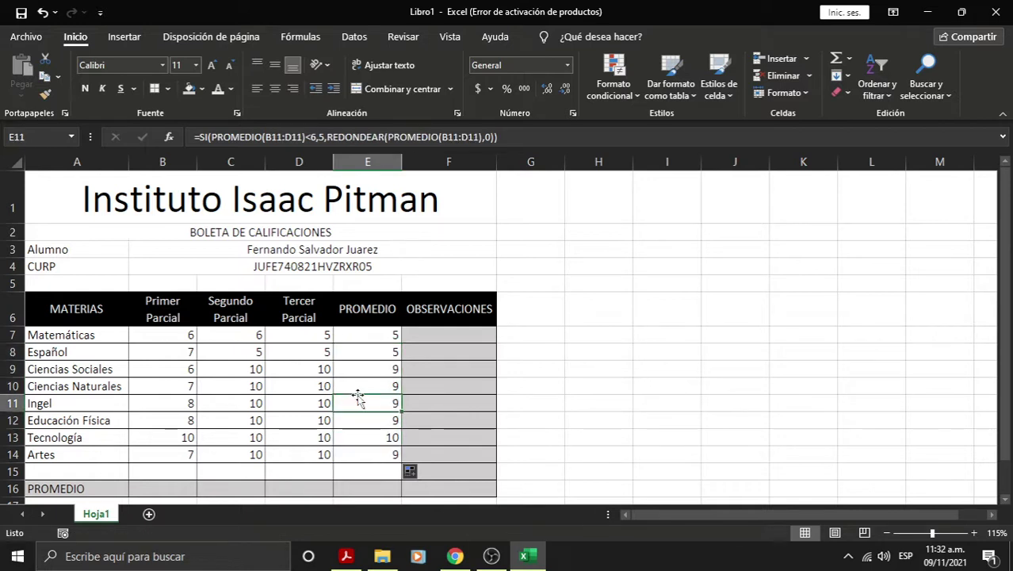
{"action": "left_click", "coordinate": [407, 338]}
{"action": "left_click", "coordinate": [388, 336]}
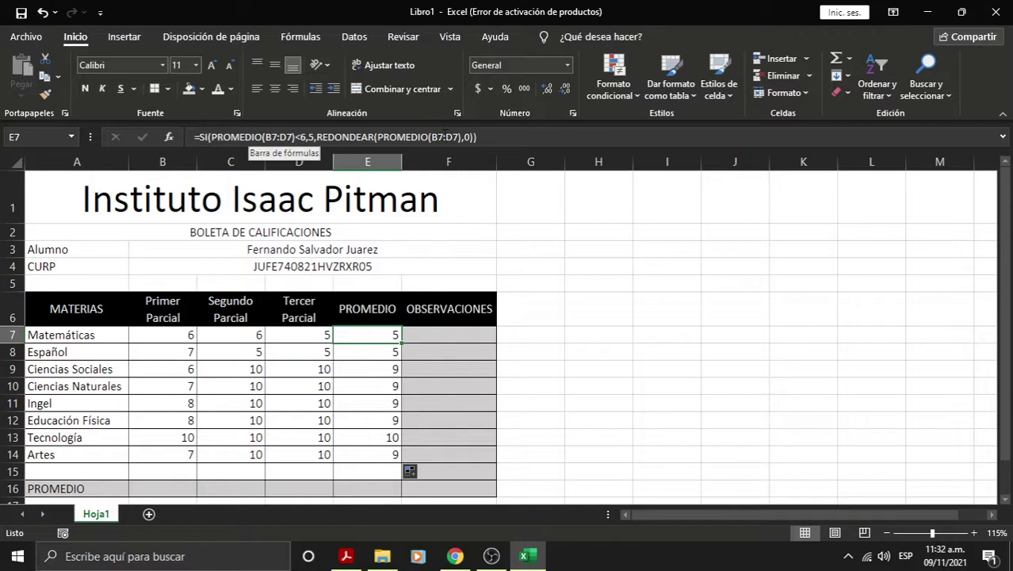
In B16, begin =si(promedio(B7:B14)<5,5 for the Primer Parcial grades
{"action": "left_click", "coordinate": [160, 495]}
{"action": "left_click_drag", "start_coordinate": [180, 335], "coordinate": [371, 483]}
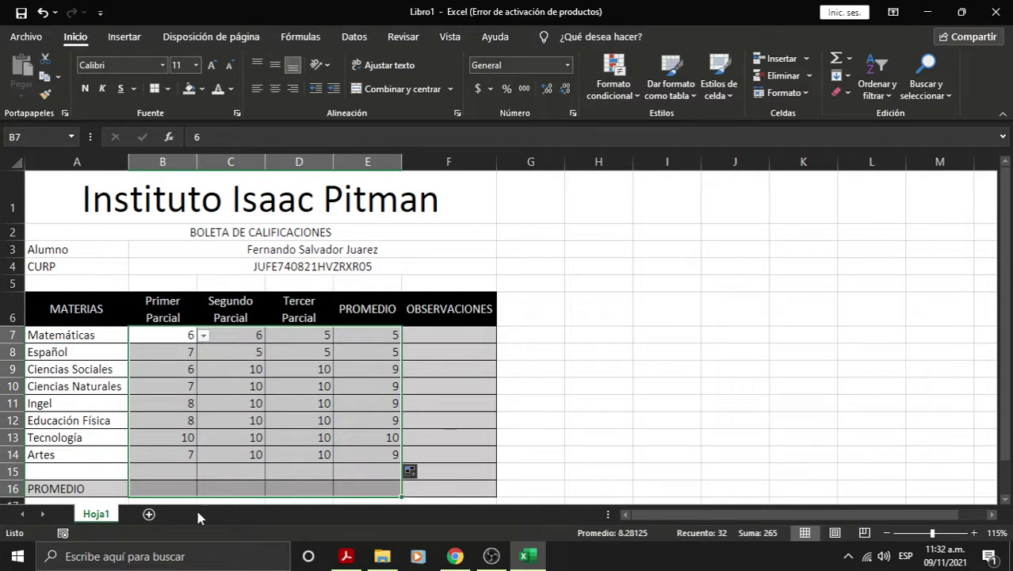
{"action": "left_click", "coordinate": [168, 489]}
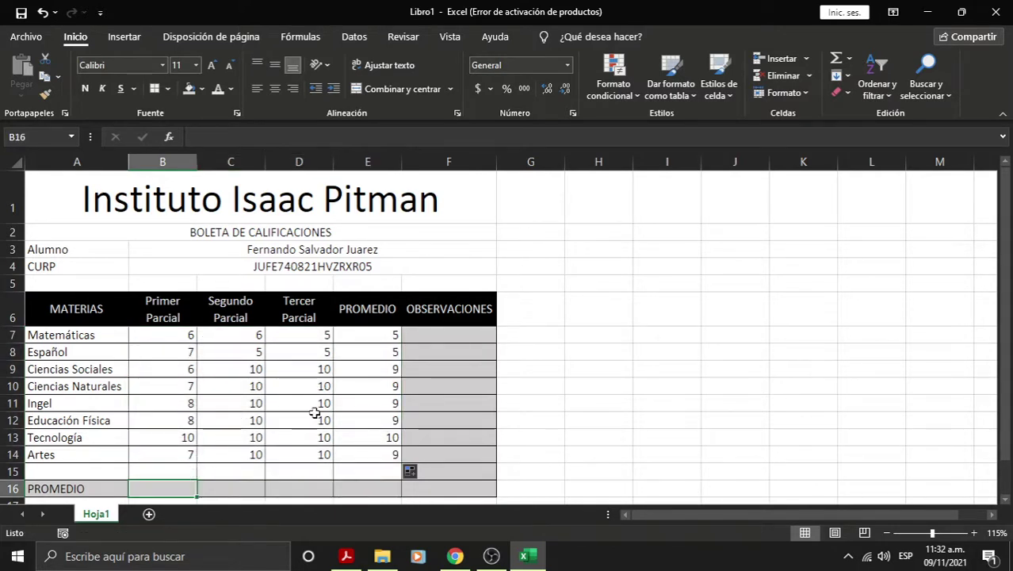
{"action": "type", "text": "="}
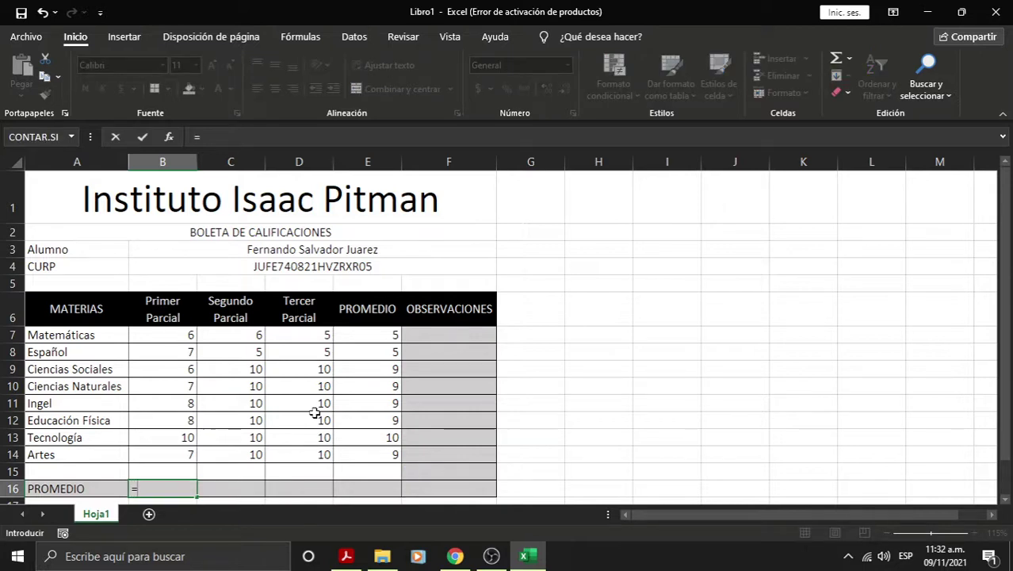
{"action": "type", "text": "si("}
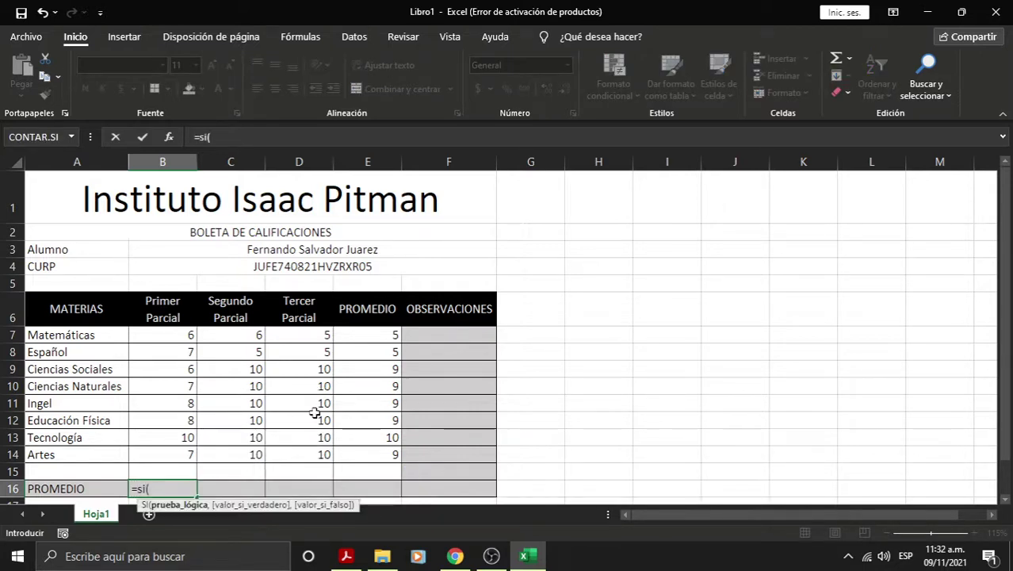
{"action": "type", "text": "promedio"}
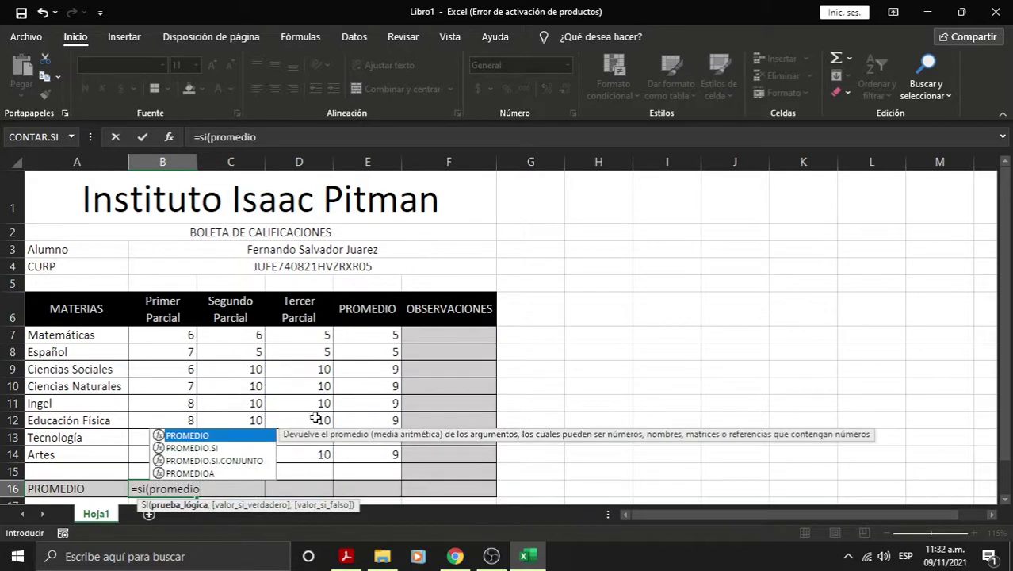
{"action": "type", "text": "("}
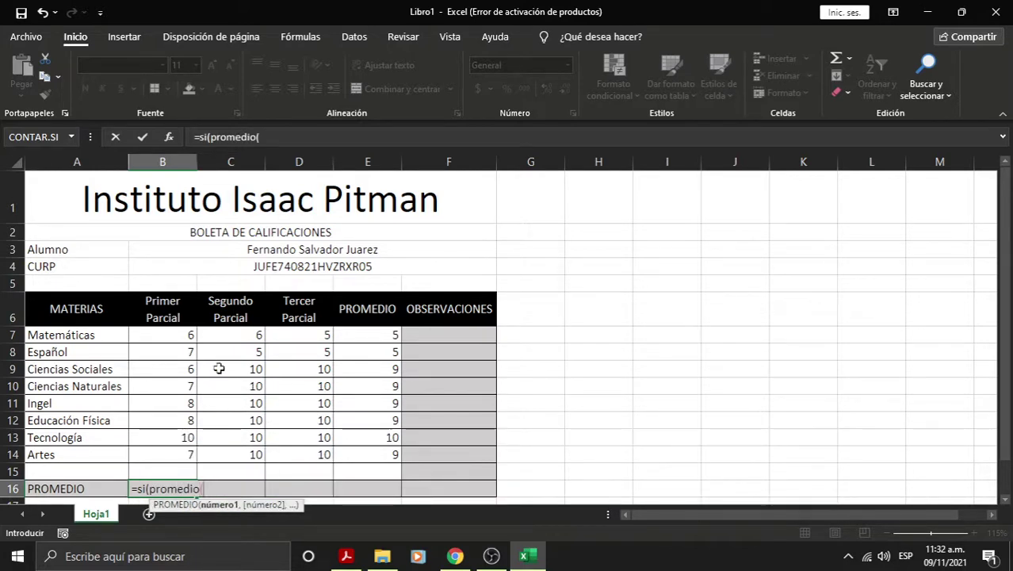
{"action": "left_click_drag", "start_coordinate": [191, 334], "coordinate": [187, 460]}
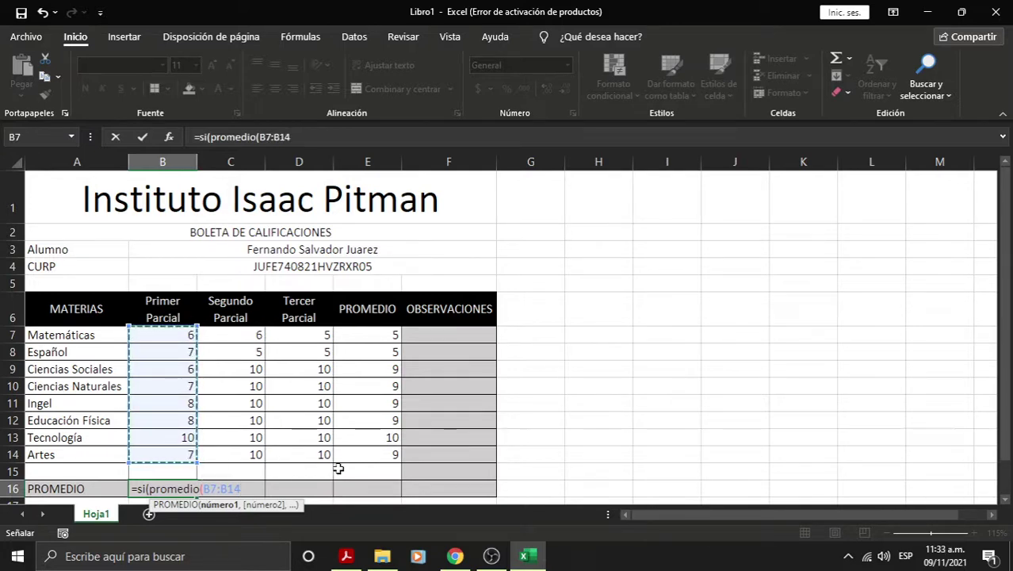
{"action": "type", "text": ")"}
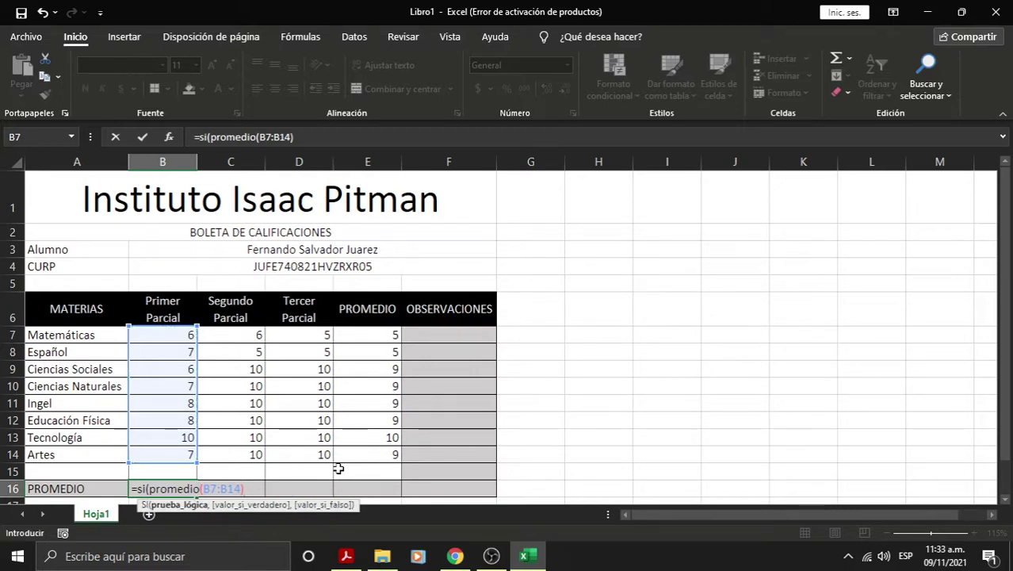
{"action": "type", "text": ">"}
{"action": "key", "text": "BackSpace"}
{"action": "type", "text": "<"}
{"action": "type", "text": "5,"}
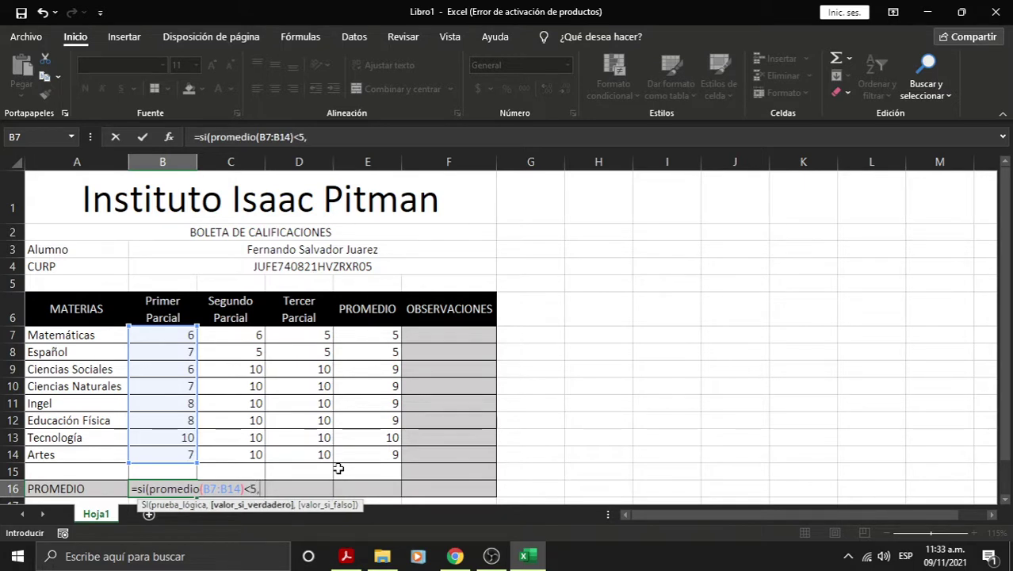
{"action": "type", "text": "5"}
Change the threshold to 6 and add Promedio(B7:B14) as the otherwise value
{"action": "left_click", "coordinate": [254, 489]}
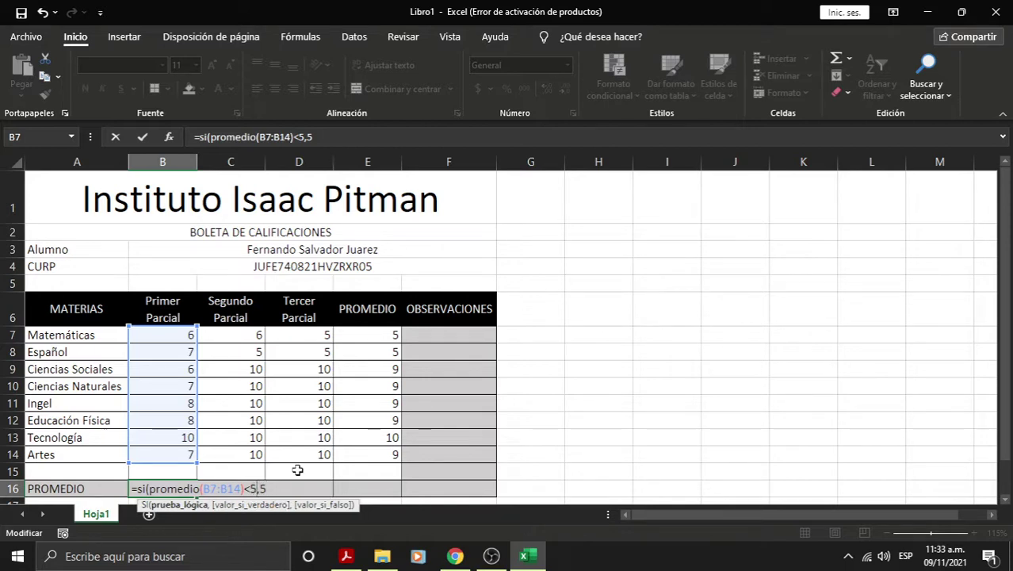
{"action": "key", "text": "BackSpace"}
{"action": "type", "text": "6"}
{"action": "key", "text": "End"}
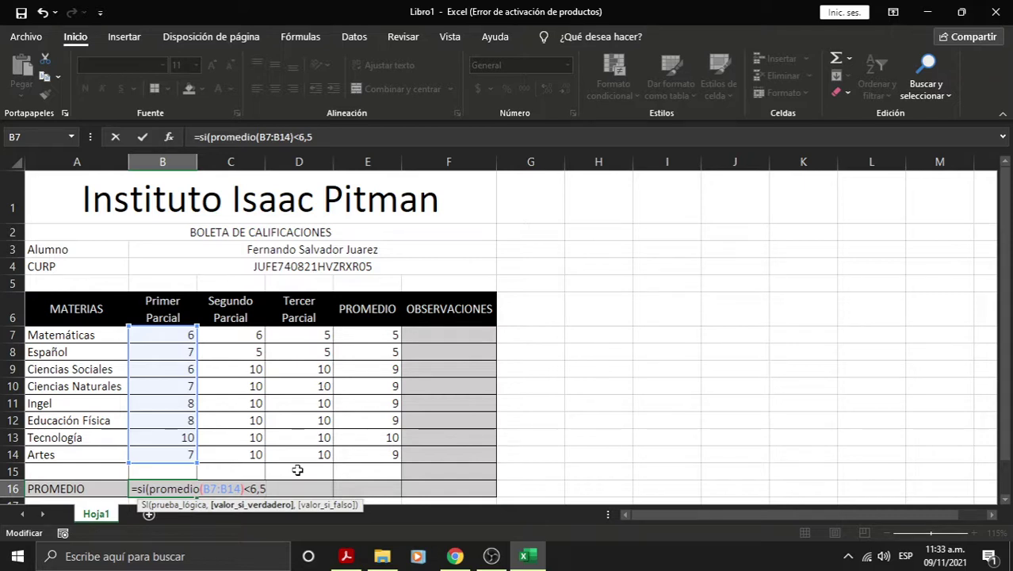
{"action": "type", "text": ","}
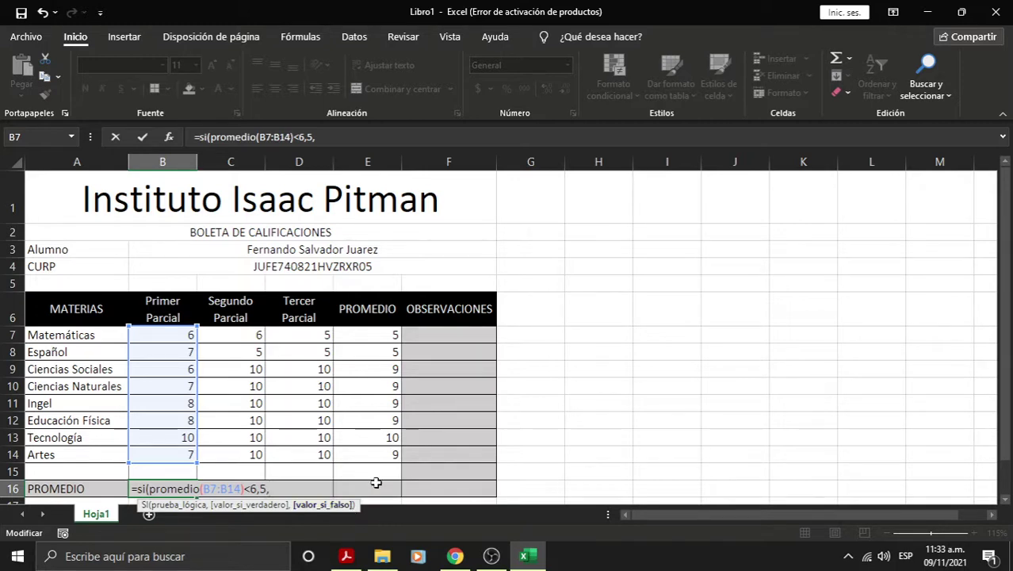
{"action": "type", "text": "Pr"}
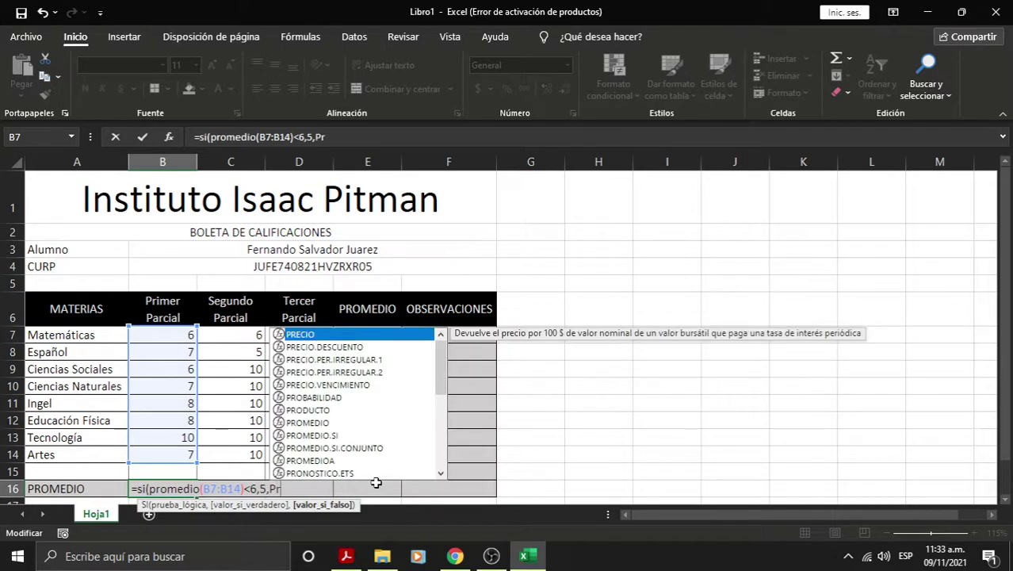
{"action": "type", "text": "omedio"}
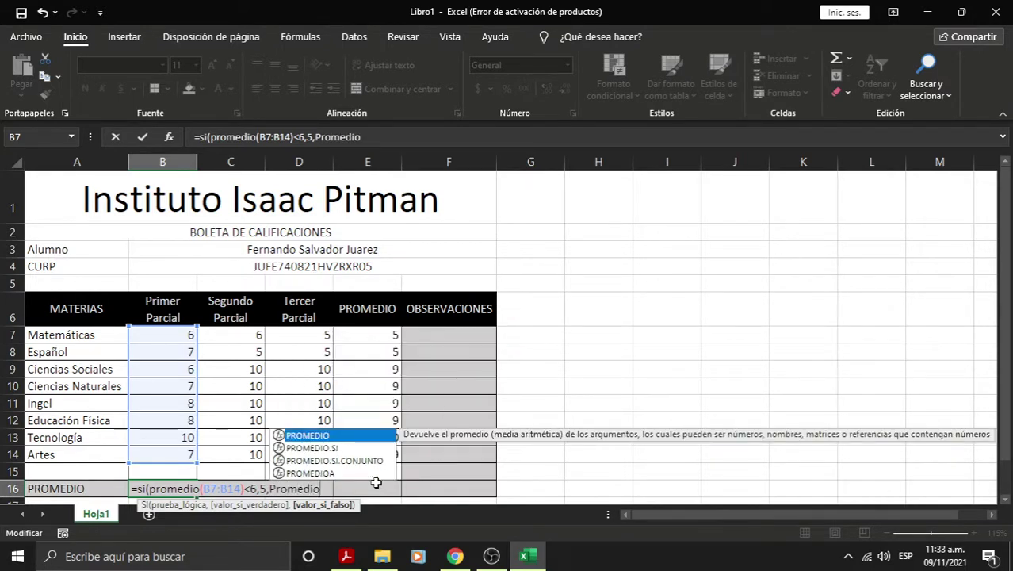
{"action": "type", "text": "("}
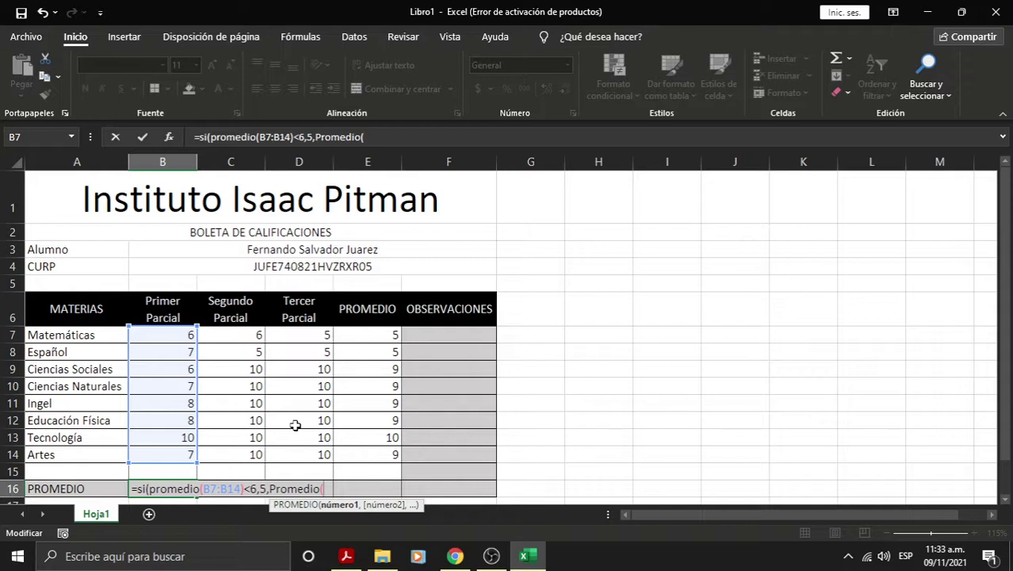
{"action": "left_click", "coordinate": [169, 335]}
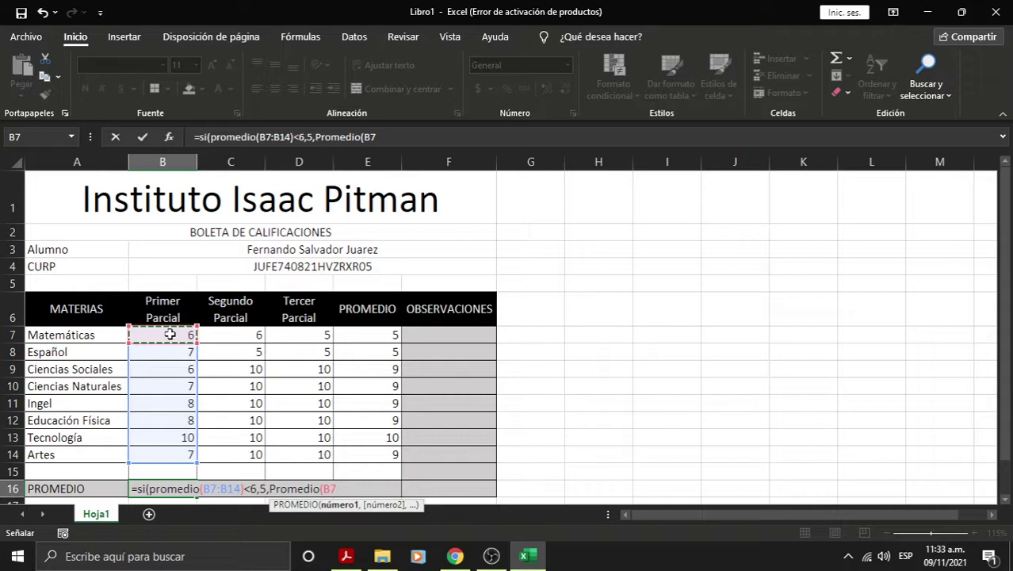
{"action": "type", "text": ":B14)"}
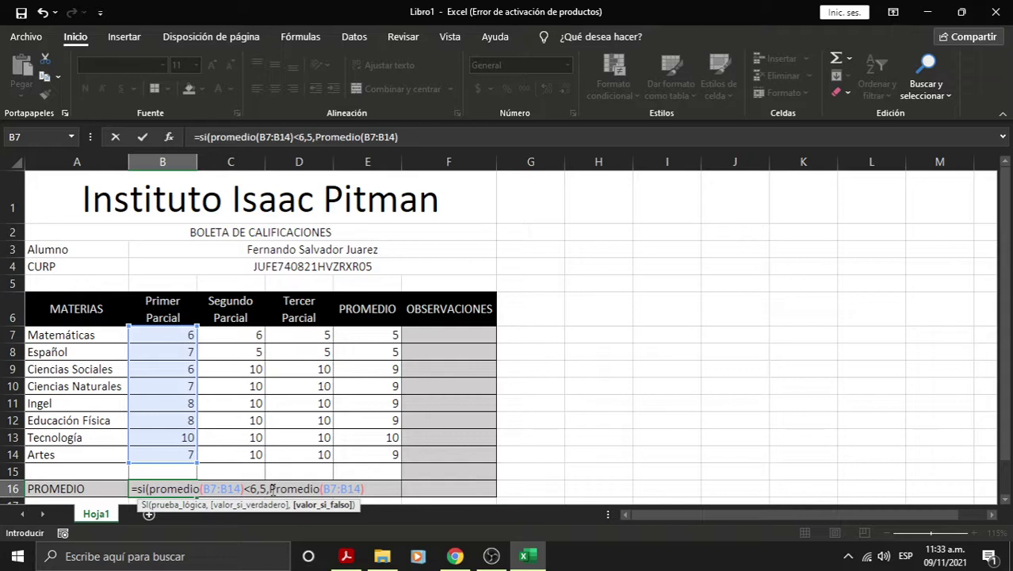
Wrap the second Promedio in REDONDEAR(...,0), commit B16 and accept Excel's correction
{"action": "left_click", "coordinate": [271, 489]}
{"action": "type", "text": "redondendear"}
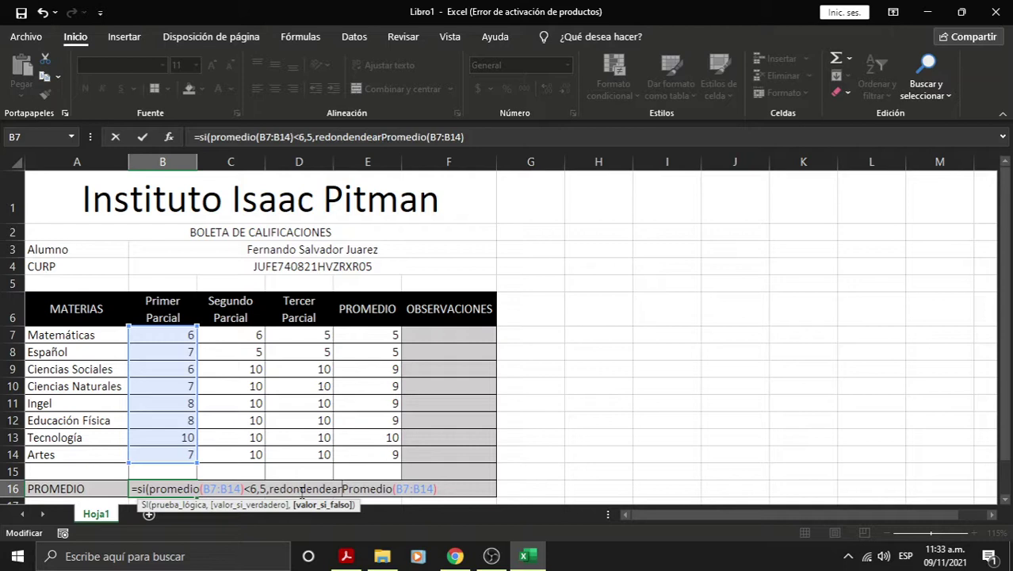
{"action": "type", "text": "("}
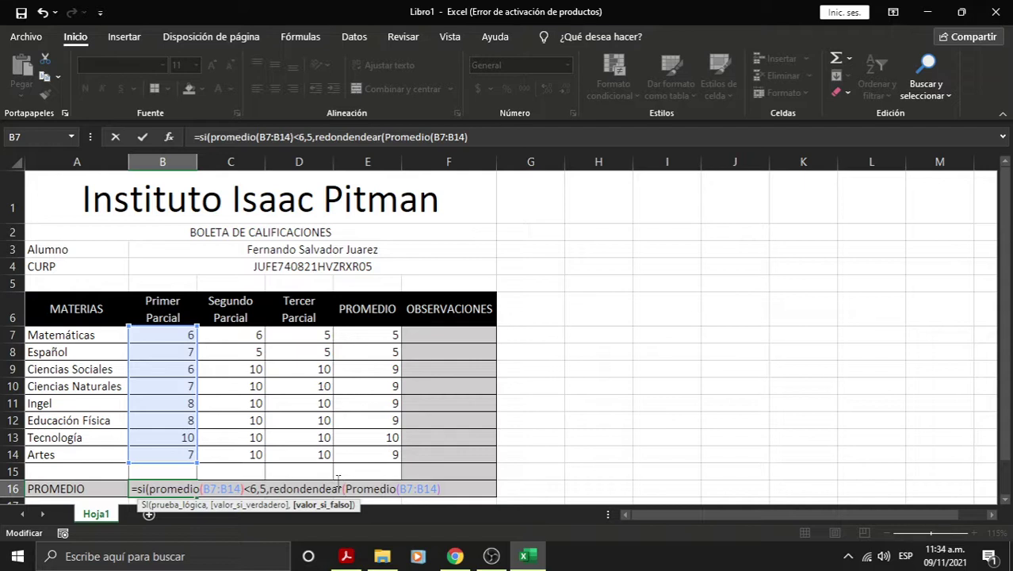
{"action": "key", "text": "BackSpace"}
{"action": "key", "text": "BackSpace"}
{"action": "key", "text": "BackSpace"}
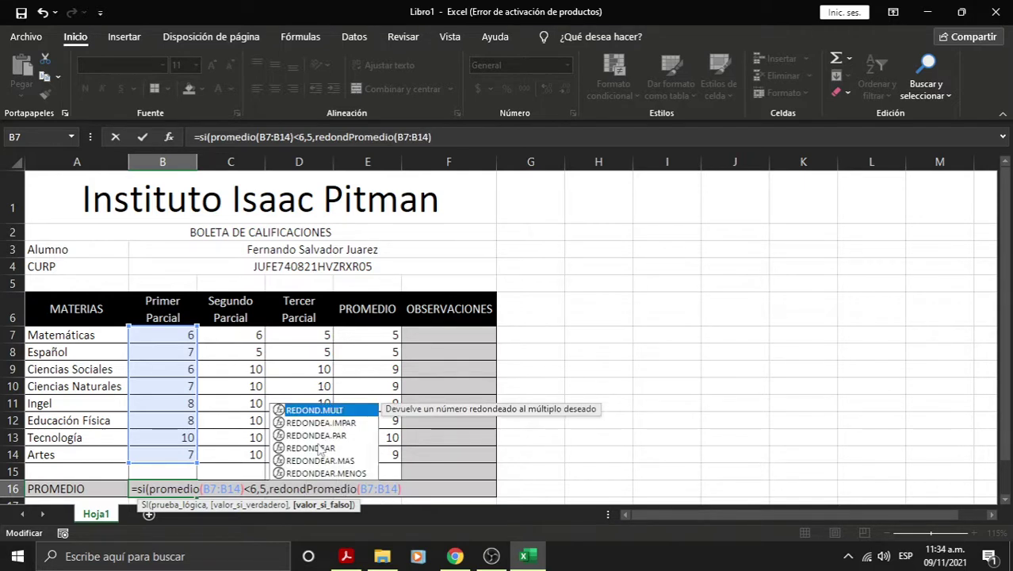
{"action": "left_click", "coordinate": [321, 449]}
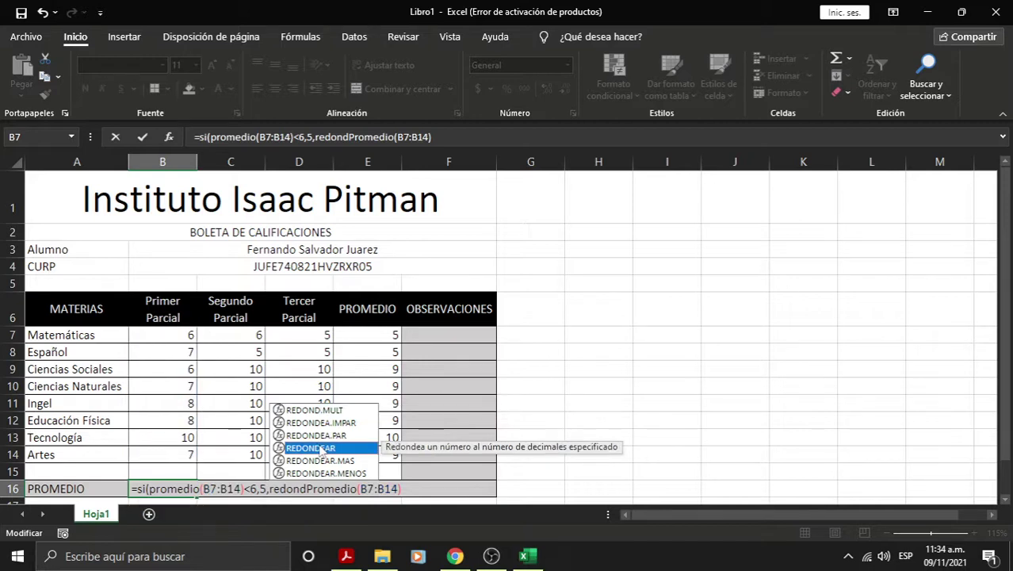
{"action": "double_click", "coordinate": [320, 449]}
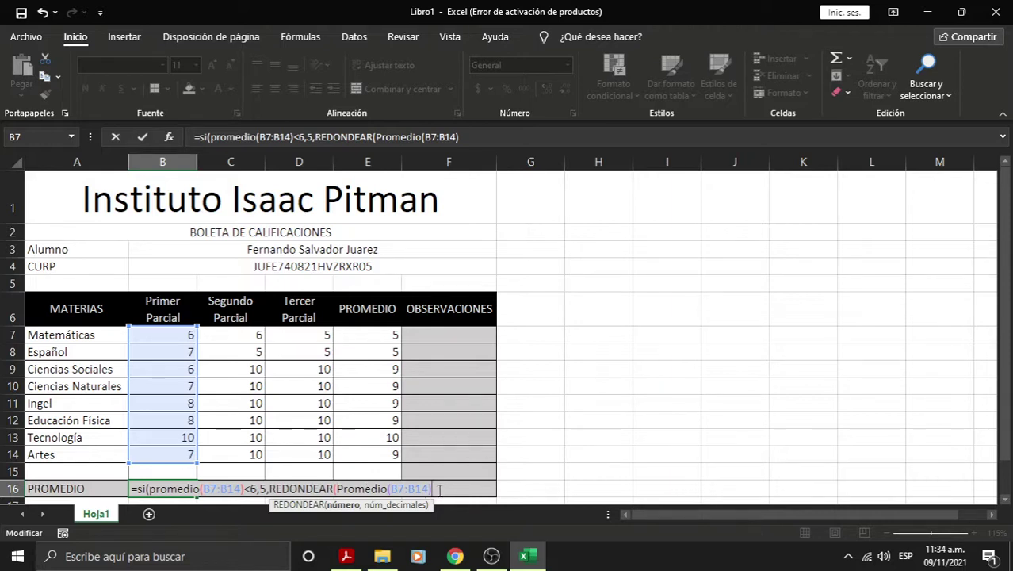
{"action": "type", "text": ","}
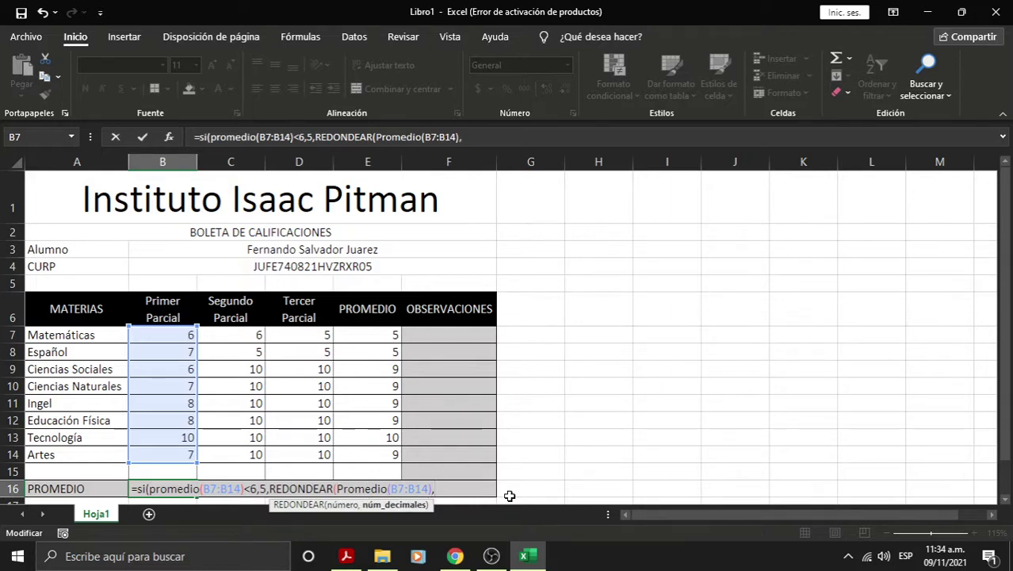
{"action": "type", "text": "0)"}
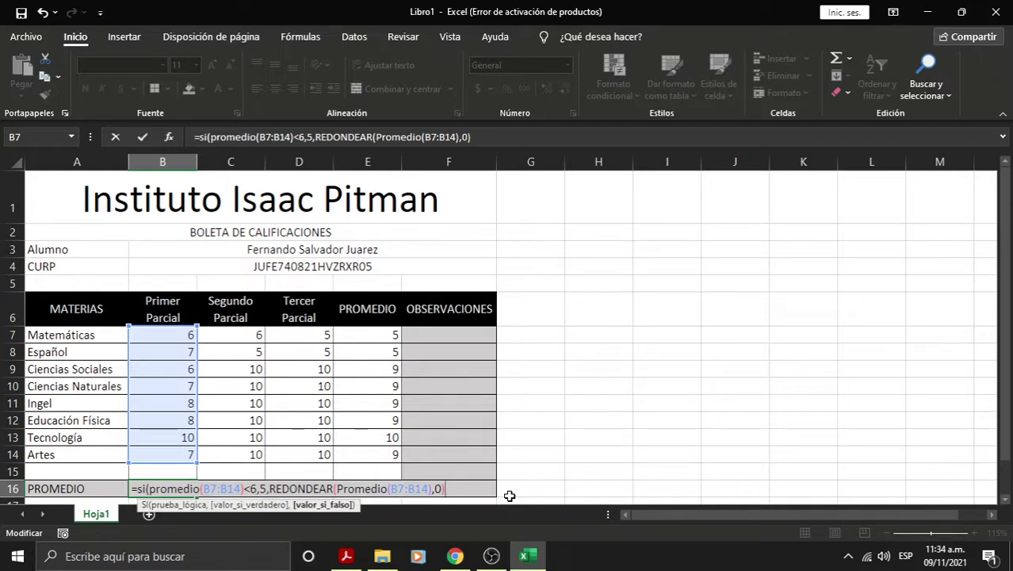
{"action": "key", "text": "Return"}
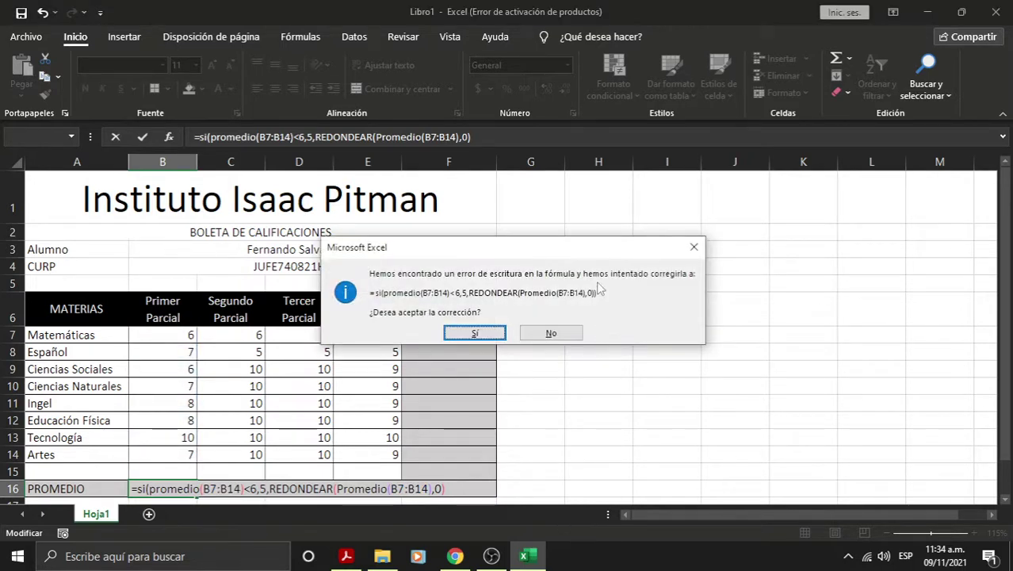
{"action": "left_click", "coordinate": [491, 333]}
{"action": "left_click", "coordinate": [186, 435]}
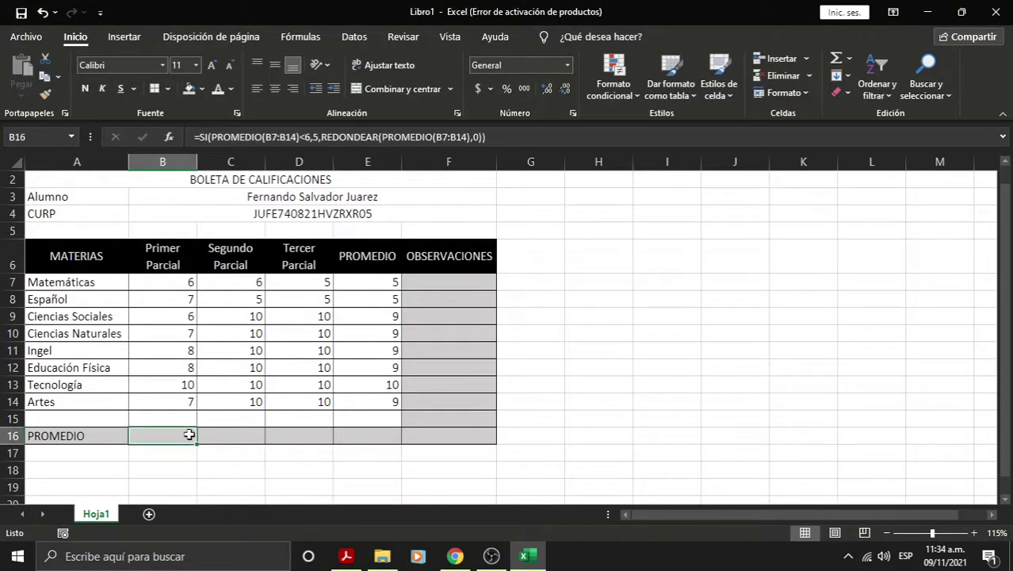
Copy B16's formula across to E16 and enter 5 for the first Primer Parcial grades
{"action": "left_click_drag", "start_coordinate": [199, 442], "coordinate": [376, 440]}
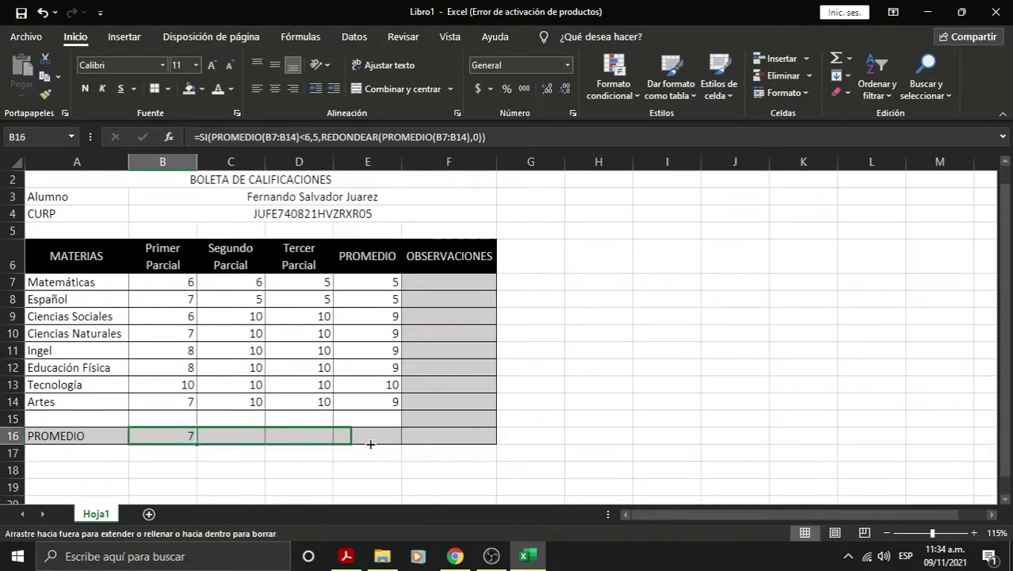
{"action": "left_click", "coordinate": [282, 436]}
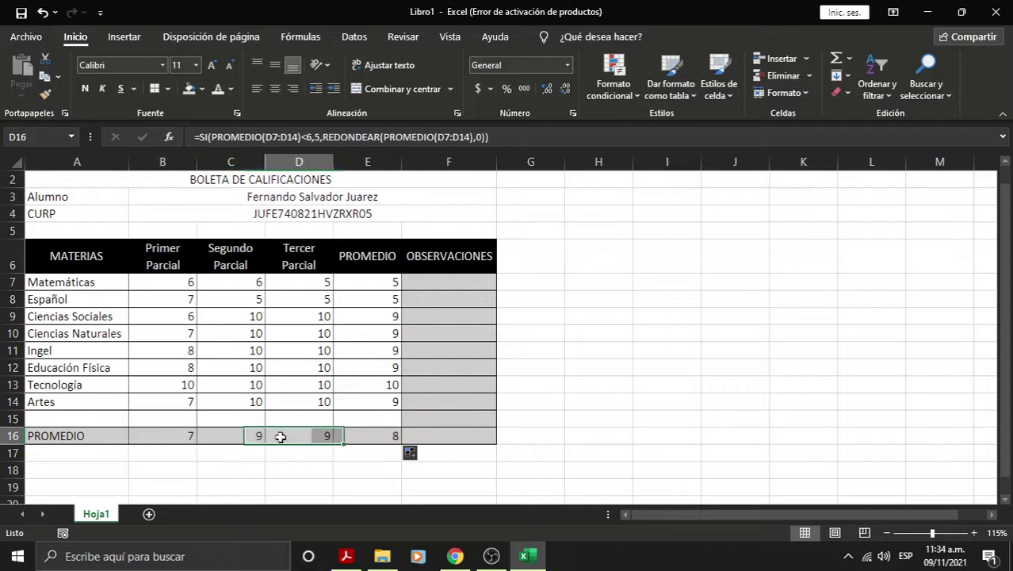
{"action": "left_click", "coordinate": [191, 283]}
{"action": "type", "text": "5"}
{"action": "key", "text": "Return"}
{"action": "type", "text": "5"}
{"action": "key", "text": "Return"}
{"action": "type", "text": "5 5"}
{"action": "key", "text": "Return"}
{"action": "type", "text": "5"}
{"action": "key", "text": "Return"}
{"action": "type", "text": "5"}
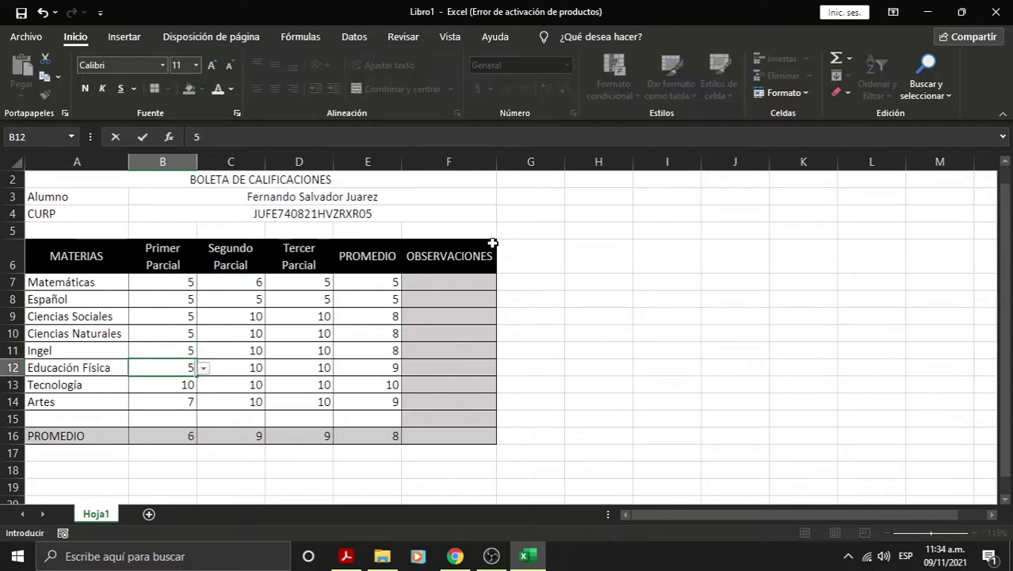
{"action": "key", "text": "Return"}
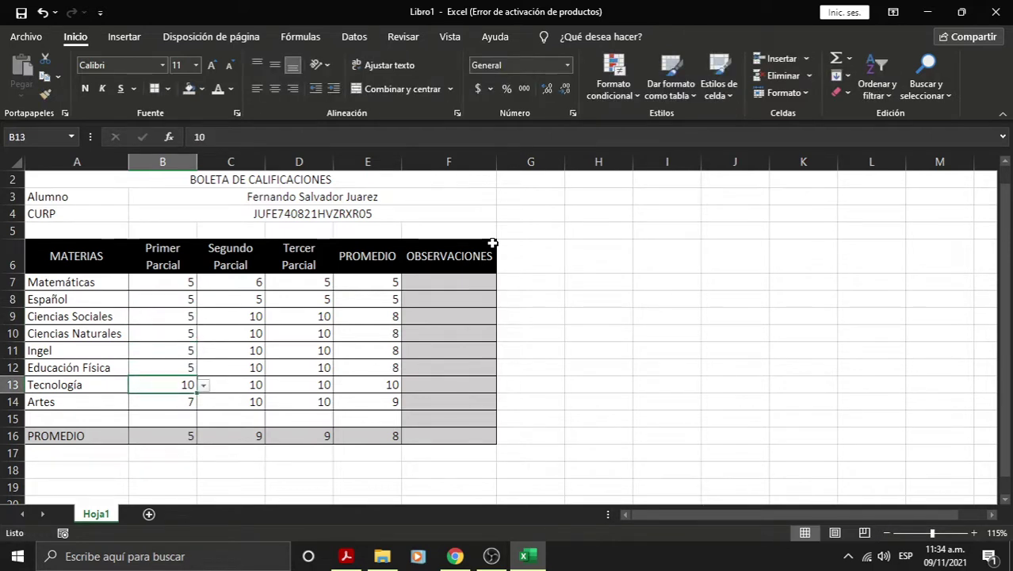
Change the Primer Parcial grades from Matemáticas through Ingel to 10
{"action": "key", "text": "Up"}
{"action": "type", "text": "10"}
{"action": "key", "text": "Return"}
{"action": "key", "text": "Up"}
{"action": "key", "text": "Up"}
{"action": "key", "text": "Up"}
{"action": "key", "text": "Up"}
{"action": "key", "text": "Up"}
{"action": "key", "text": "Up"}
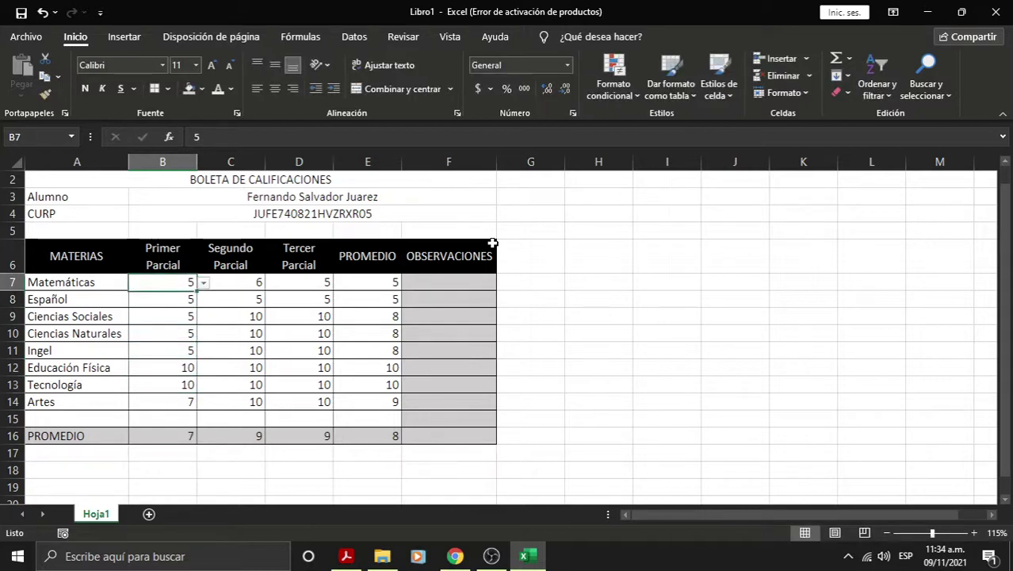
{"action": "type", "text": "10"}
{"action": "key", "text": "Return"}
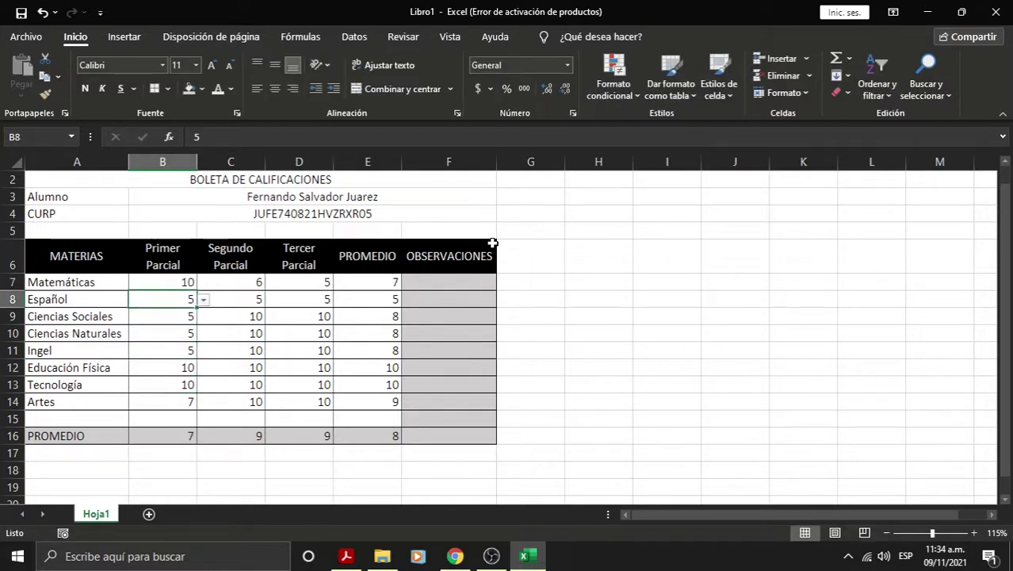
{"action": "type", "text": "10"}
{"action": "key", "text": "Return"}
{"action": "type", "text": "10"}
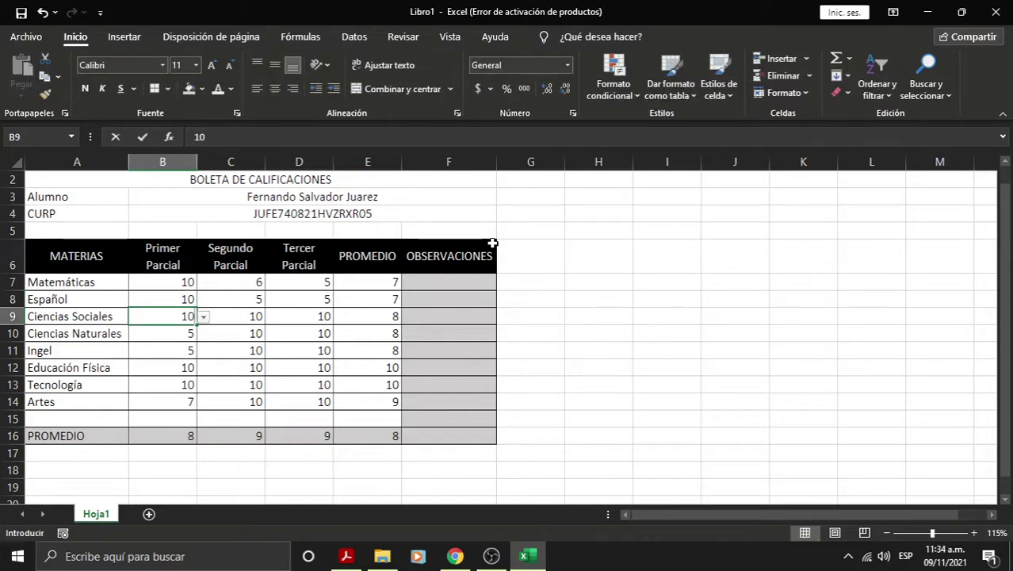
{"action": "key", "text": "Return"}
{"action": "type", "text": "10"}
{"action": "key", "text": "Return"}
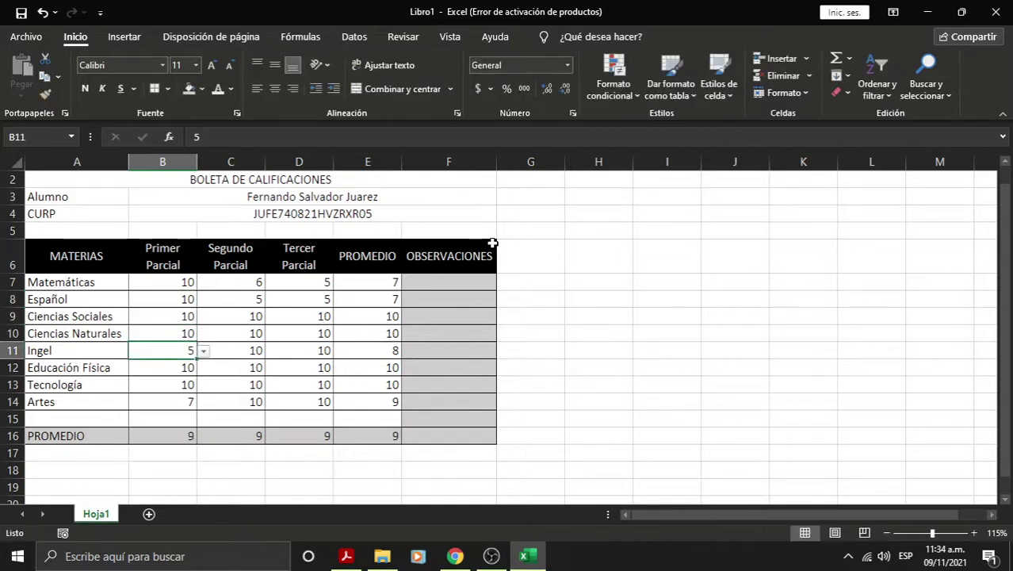
{"action": "type", "text": "10"}
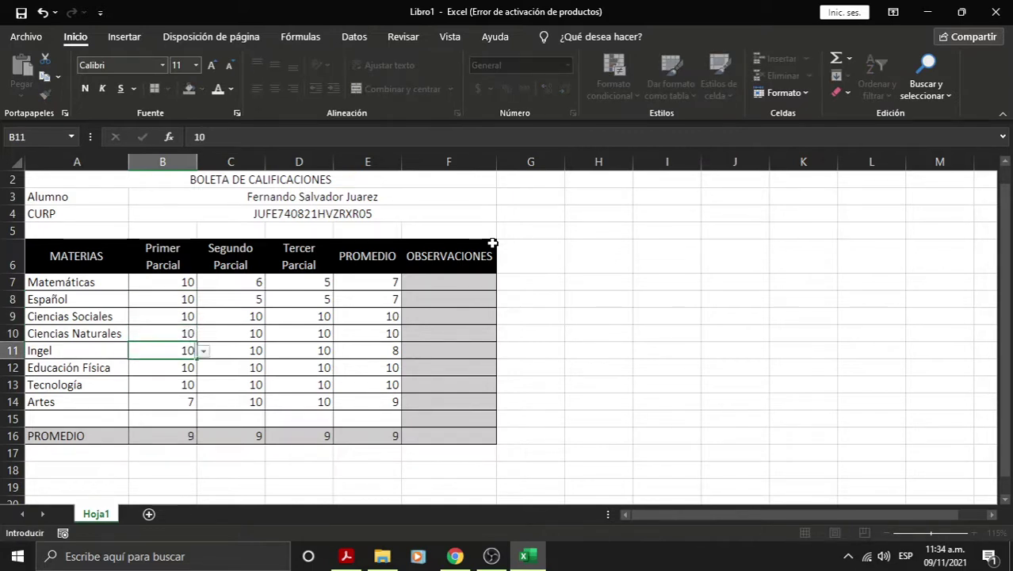
{"action": "key", "text": "Return"}
{"action": "key", "text": "Right"}
{"action": "key", "text": "Right"}
{"action": "key", "text": "Right"}
{"action": "key", "text": "Right"}
{"action": "key", "text": "Right"}
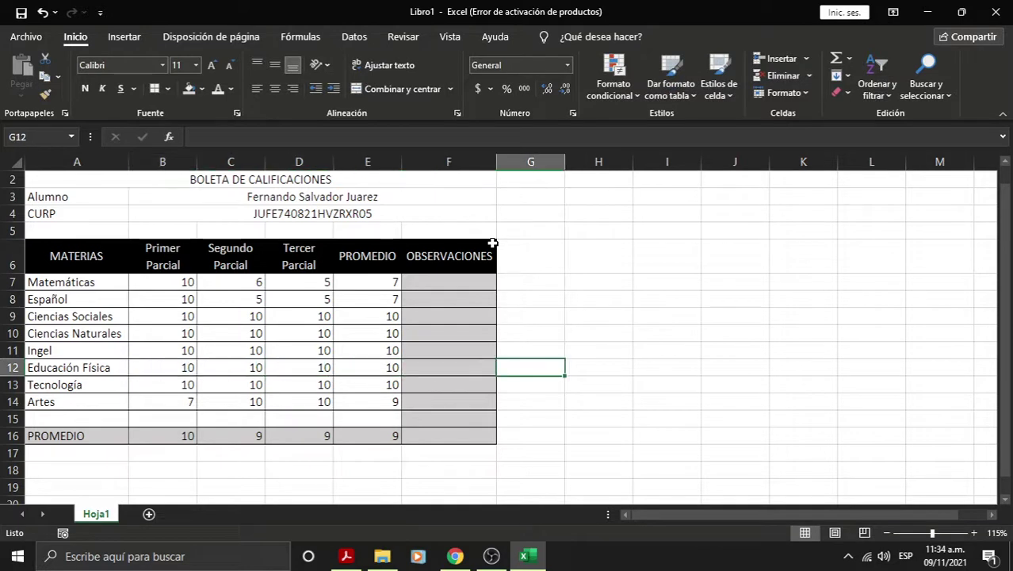
{"action": "key", "text": "Left"}
{"action": "key", "text": "Left"}
{"action": "key", "text": "Up"}
{"action": "key", "text": "Up"}
{"action": "key", "text": "Up"}
{"action": "key", "text": "Up"}
{"action": "key", "text": "Up"}
{"action": "key", "text": "Right"}
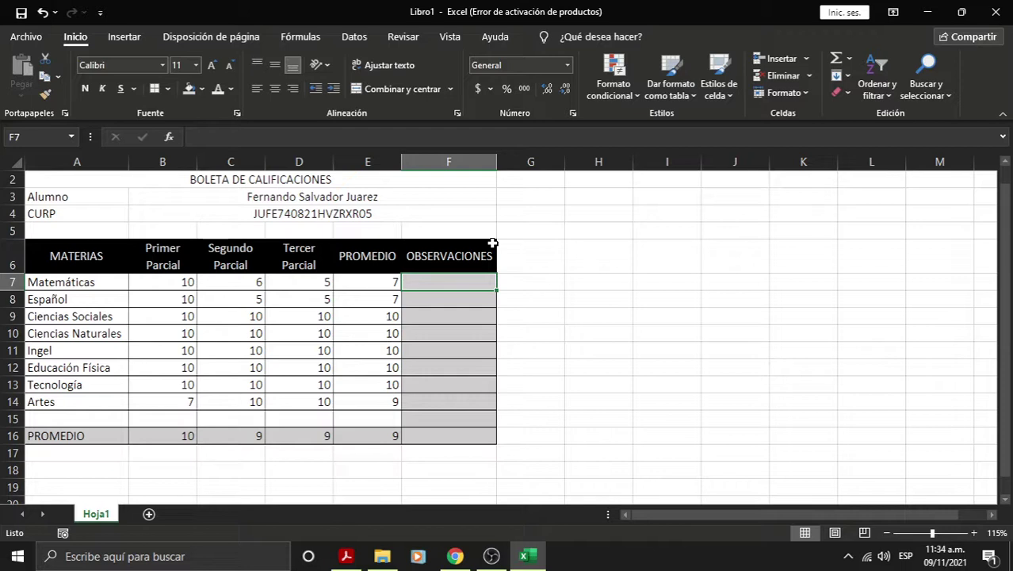
In F7, type =si(E7>=10,"EXCELENTE",SI( to begin the nested observation formula
{"action": "key", "text": "Left"}
{"action": "key", "text": "Right"}
{"action": "type", "text": "="}
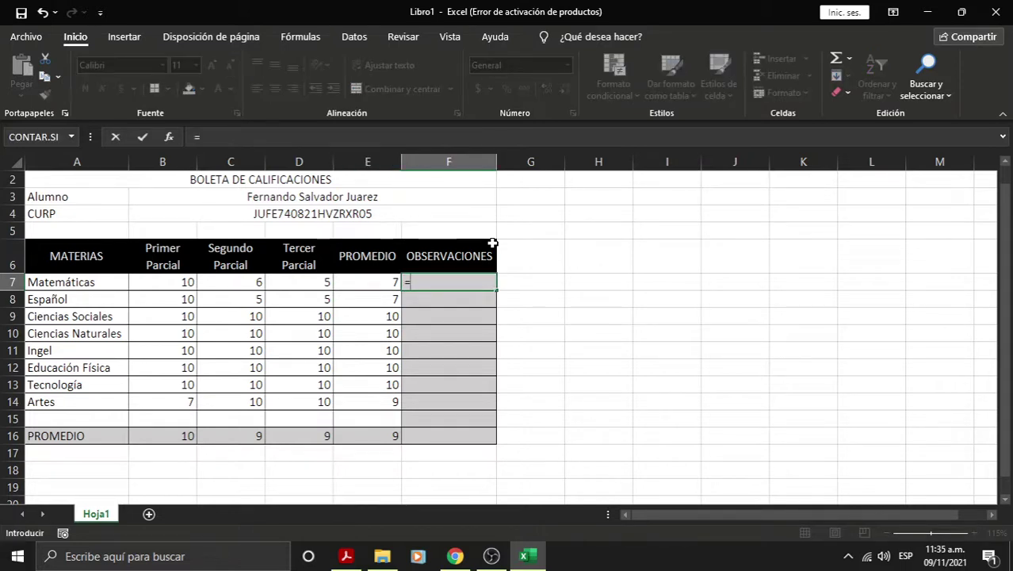
{"action": "type", "text": "fu"}
{"action": "key", "text": "BackSpace"}
{"action": "key", "text": "BackSpace"}
{"action": "type", "text": "si("}
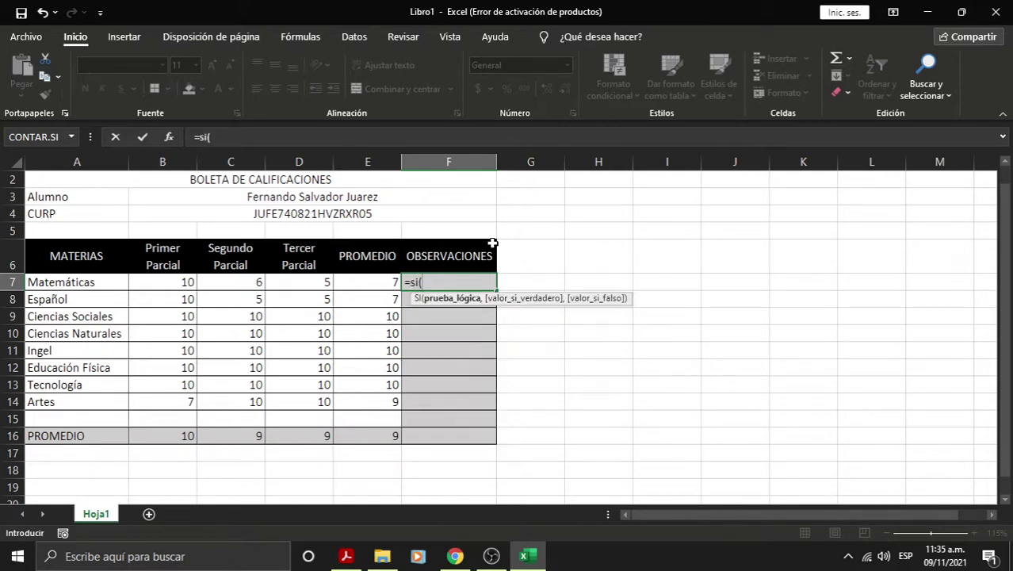
{"action": "key", "text": "Left"}
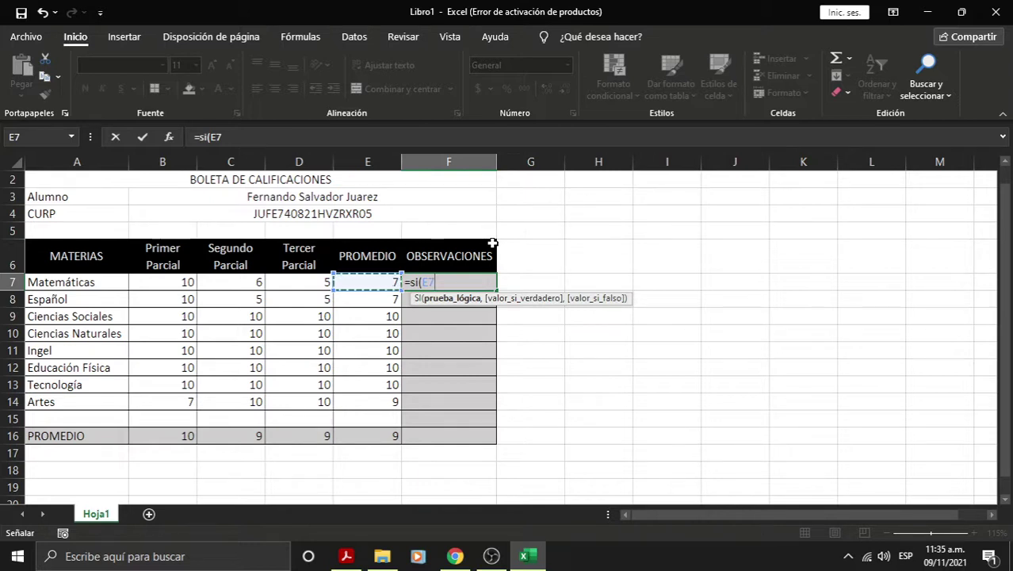
{"action": "type", "text": ">"}
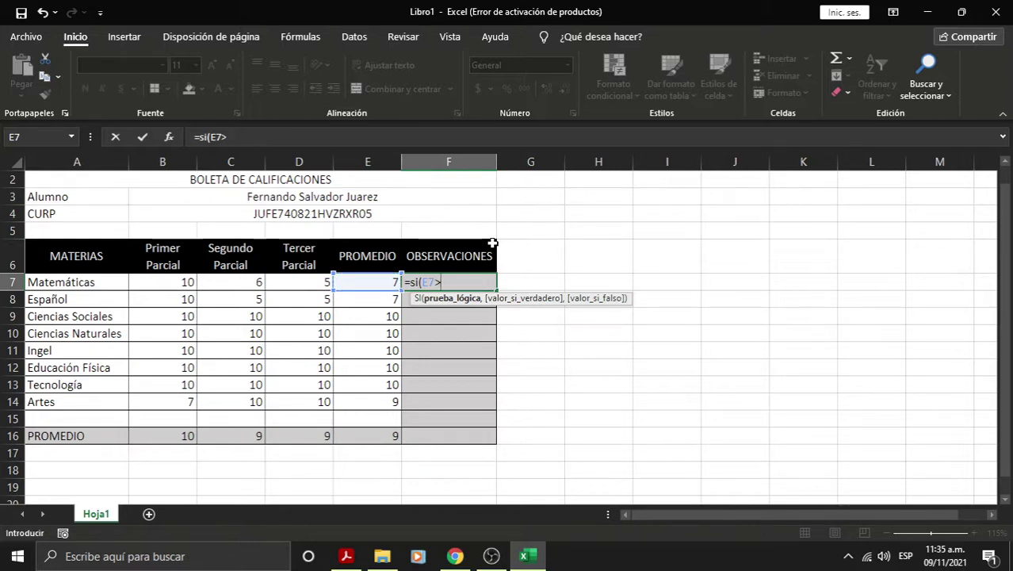
{"action": "type", "text": "=10"}
{"action": "type", "text": ",\""}
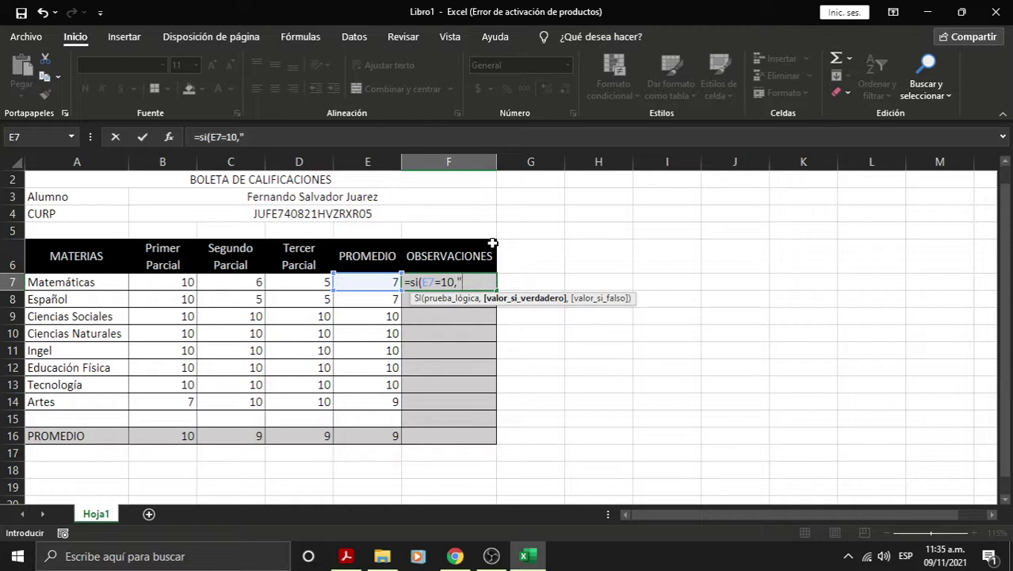
{"action": "type", "text": "EXCELENTE\""}
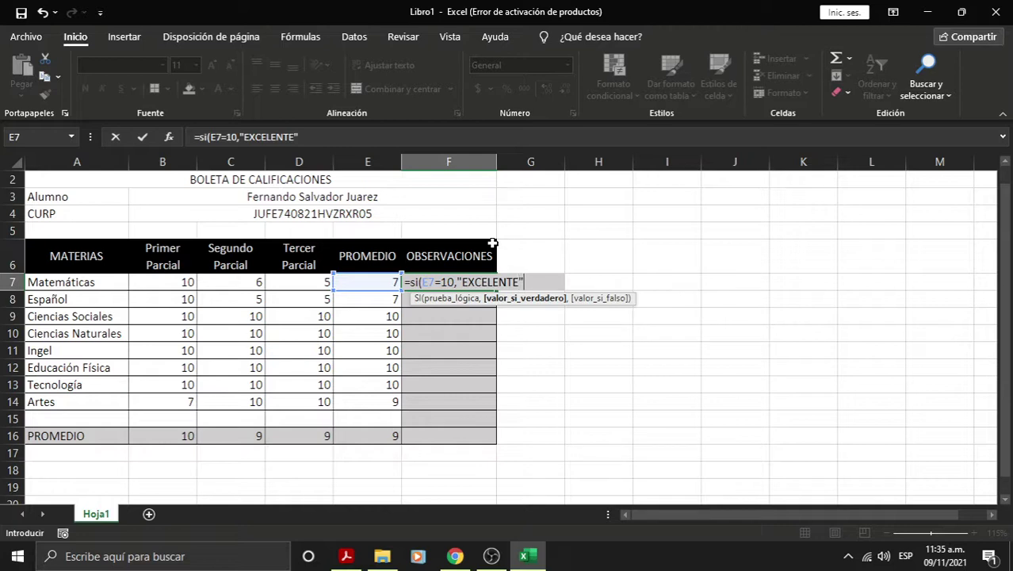
{"action": "type", "text": ","}
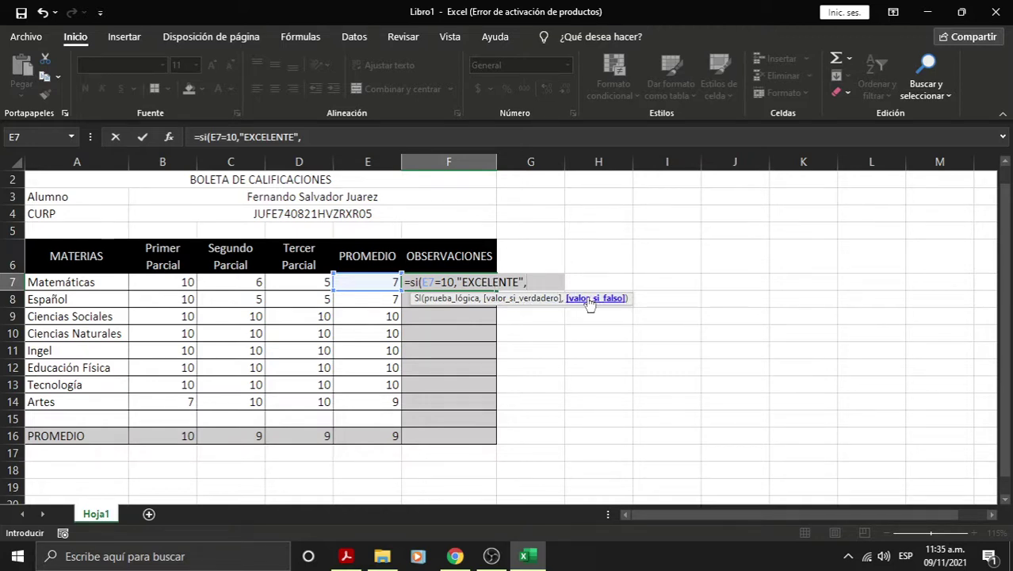
{"action": "type", "text": "SI"}
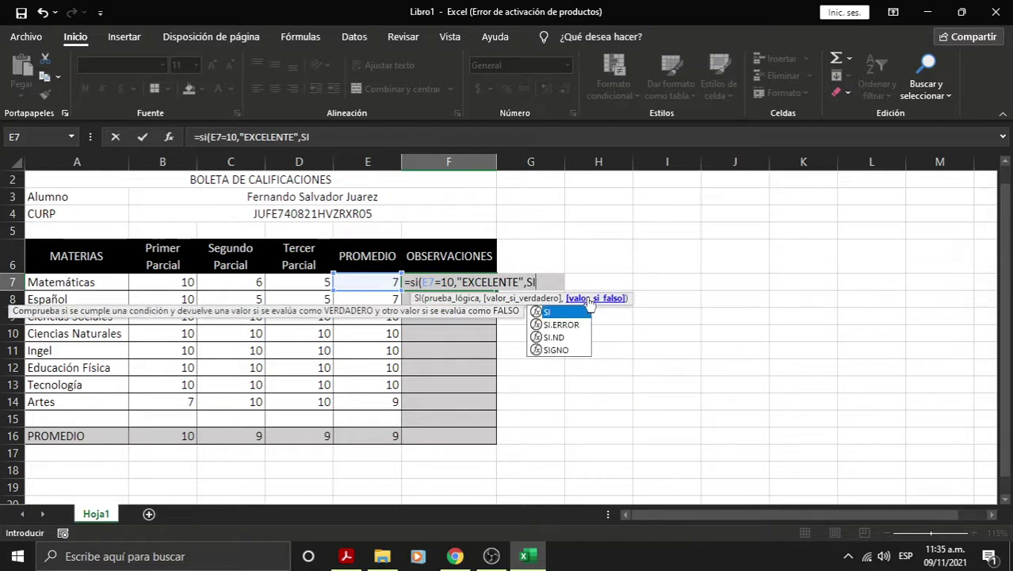
{"action": "type", "text": "(MAYO"}
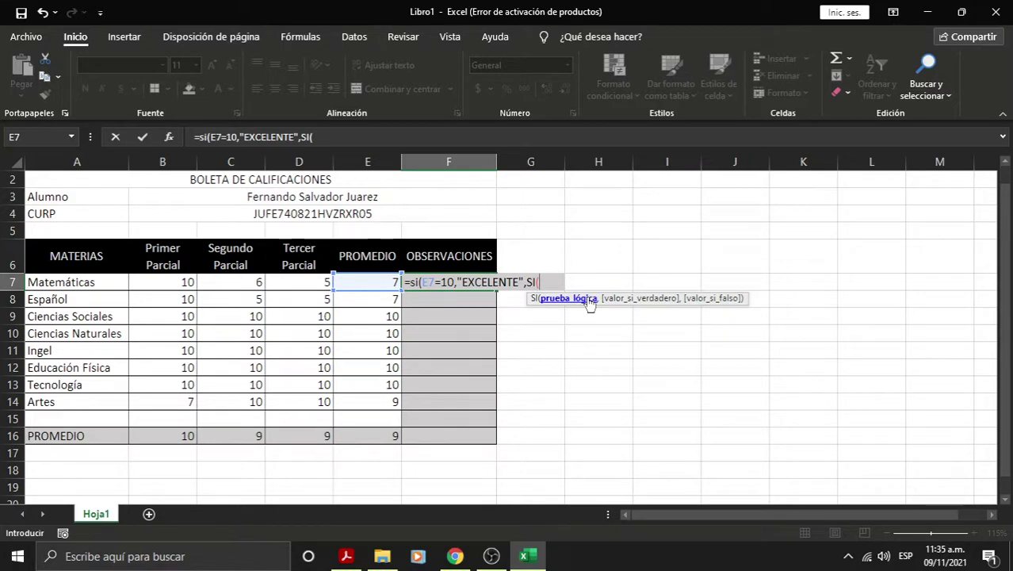
Extend the F7 formula: E7>=9 gives MUY BUENA, E7>=8 gives BUENA, E7>=7 gives REGULAR
{"action": "type", "text": "M"}
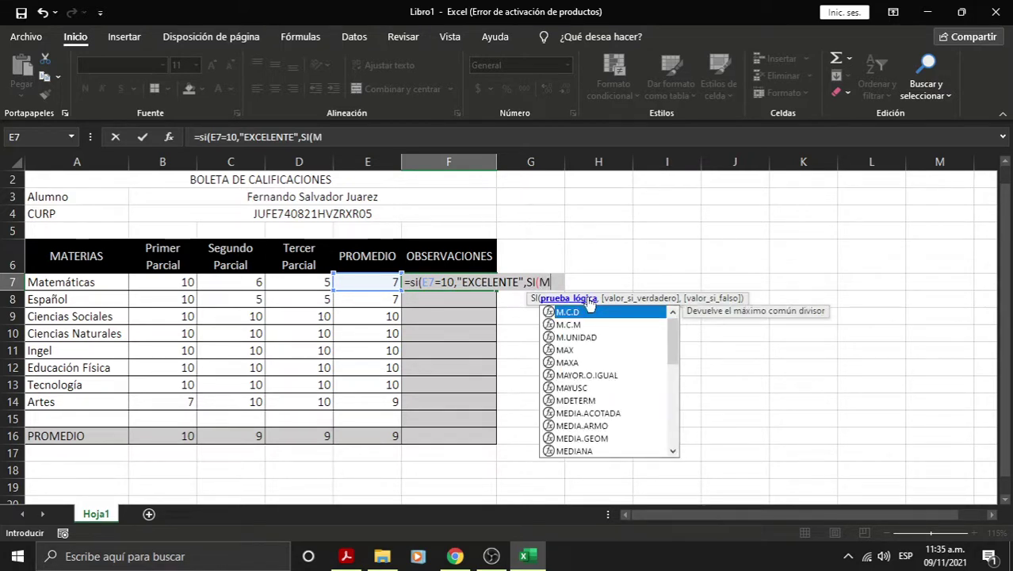
{"action": "type", "text": "AY"}
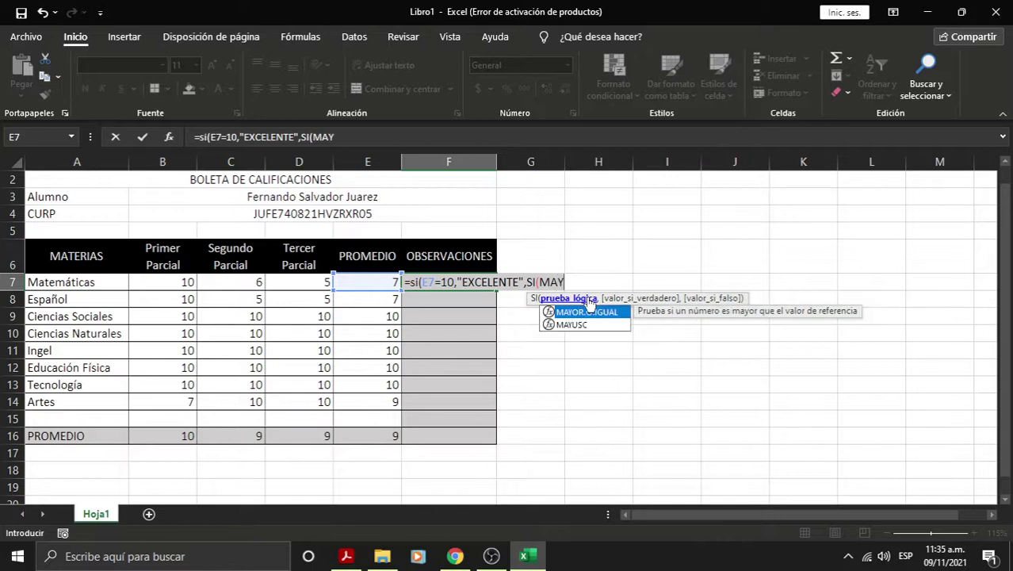
{"action": "type", "text": "O"}
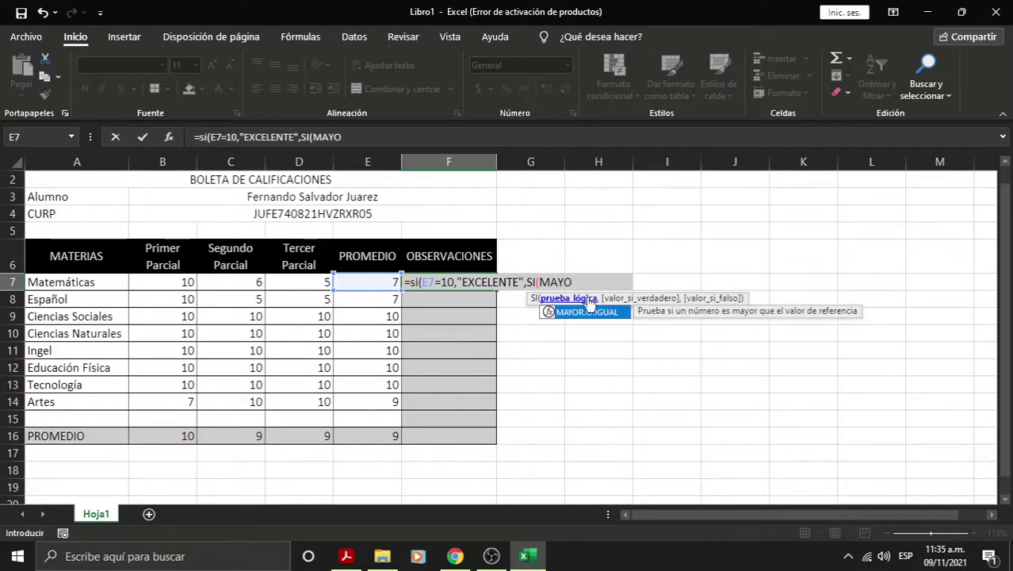
{"action": "key", "text": "BackSpace"}
{"action": "key", "text": "BackSpace"}
{"action": "key", "text": "BackSpace"}
{"action": "key", "text": "BackSpace"}
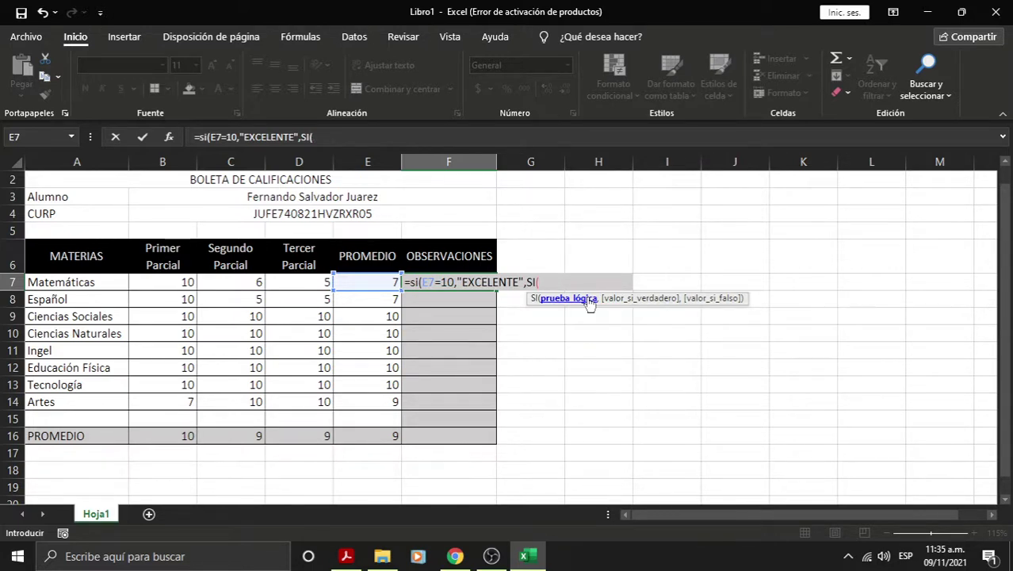
{"action": "left_click", "coordinate": [396, 281]}
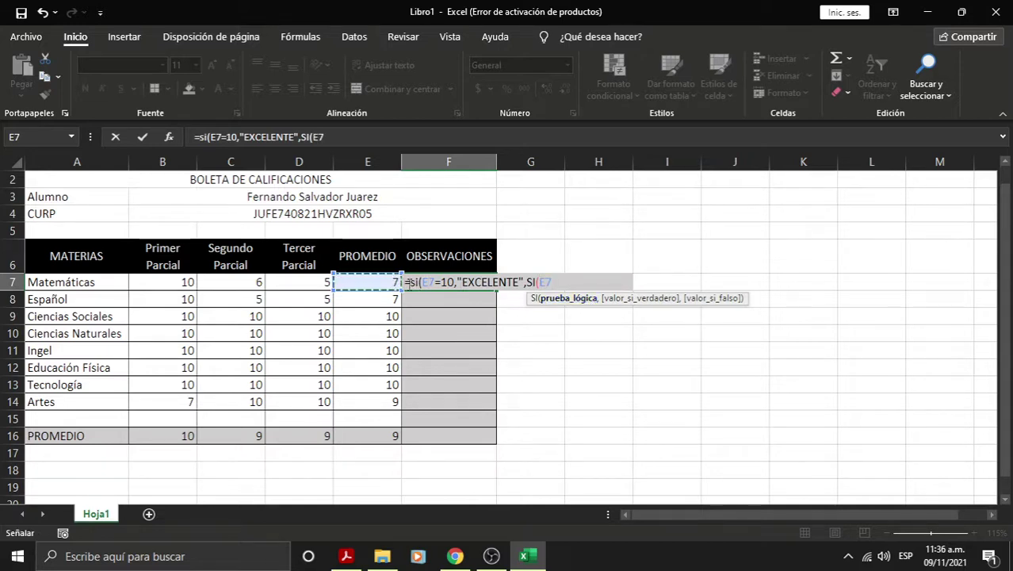
{"action": "type", "text": ">="}
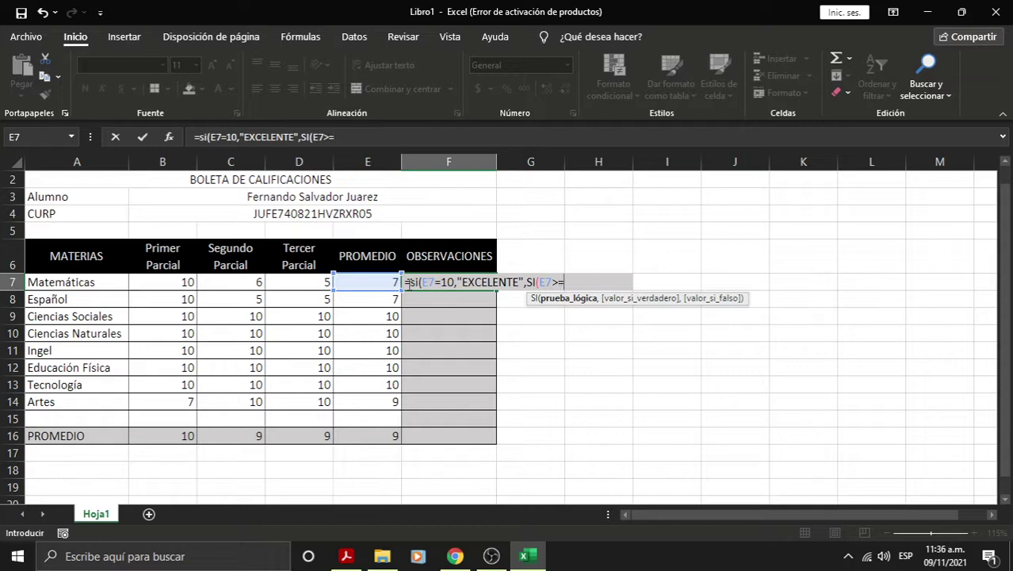
{"action": "type", "text": "9"}
{"action": "type", "text": ","}
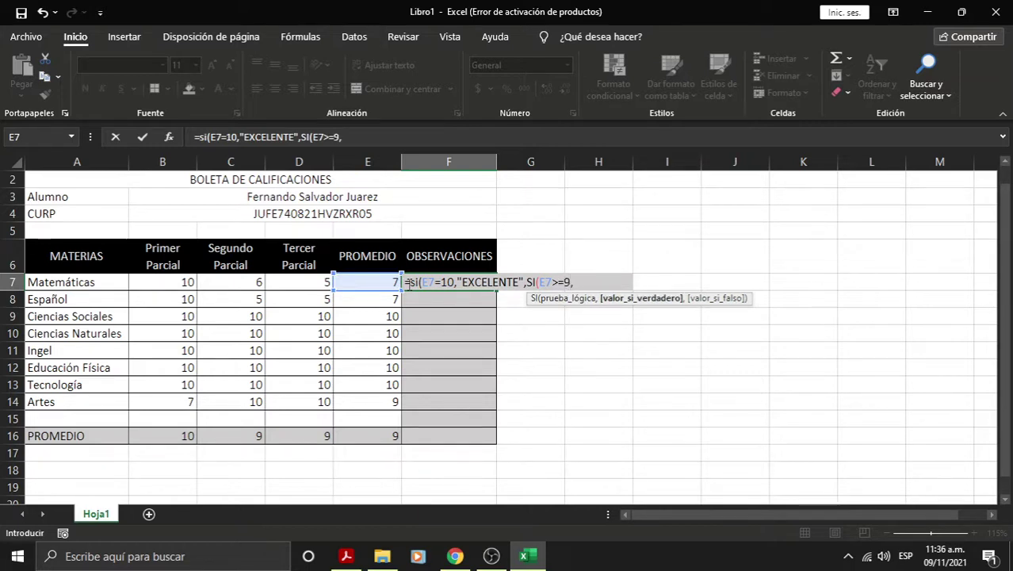
{"action": "type", "text": "\""}
{"action": "type", "text": "MUY BUENA\""}
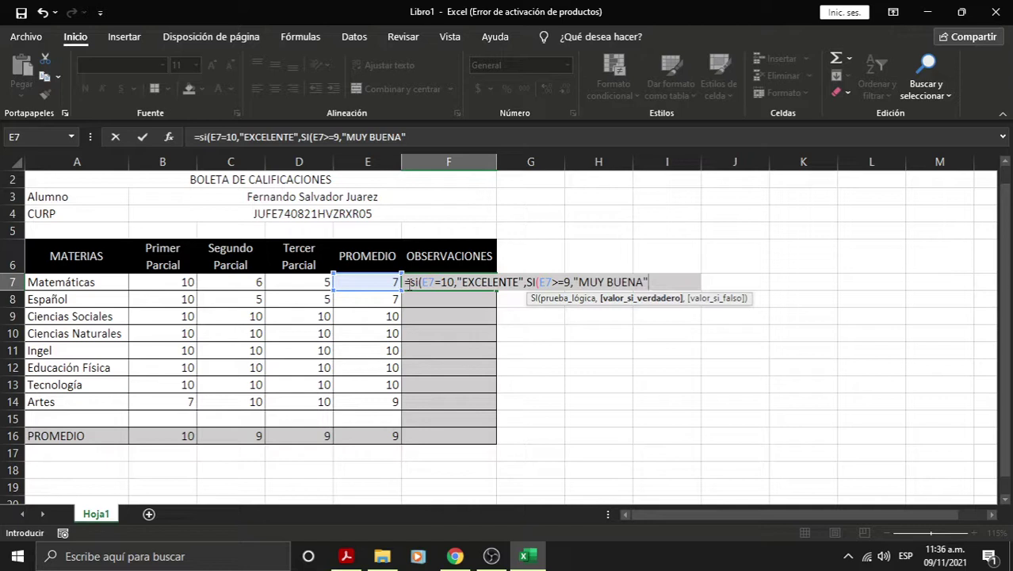
{"action": "type", "text": ","}
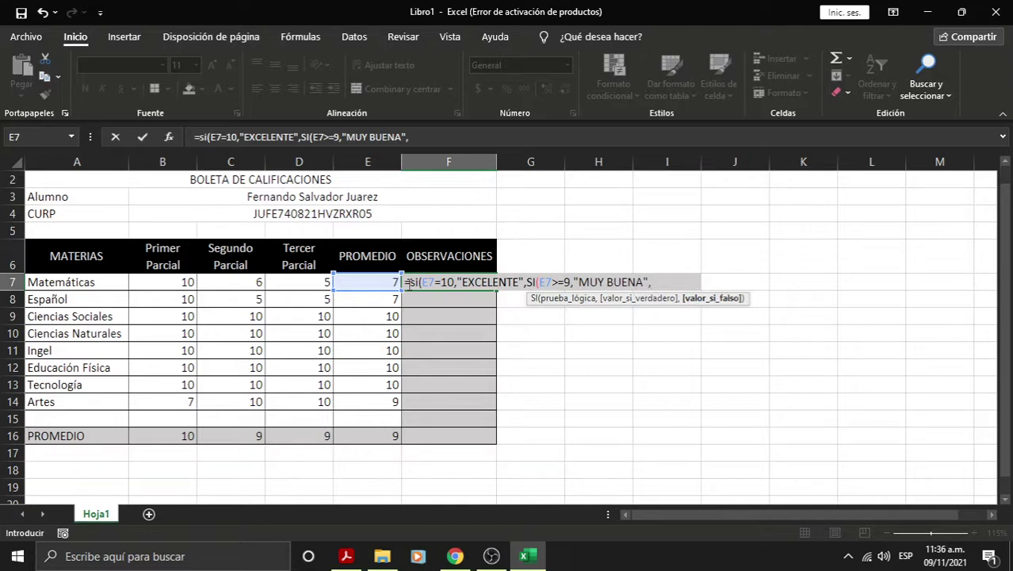
{"action": "type", "text": "SI"}
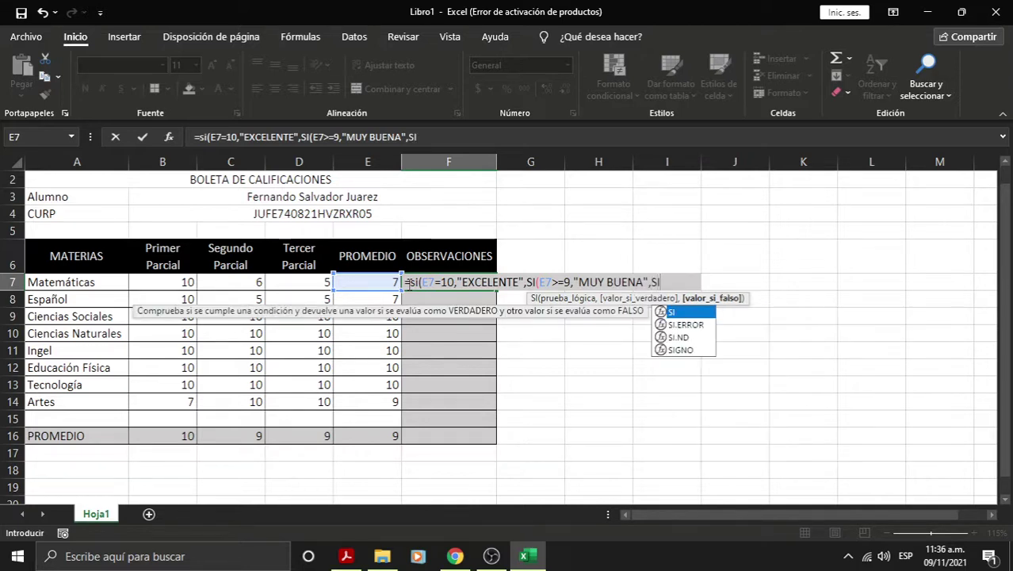
{"action": "type", "text": "("}
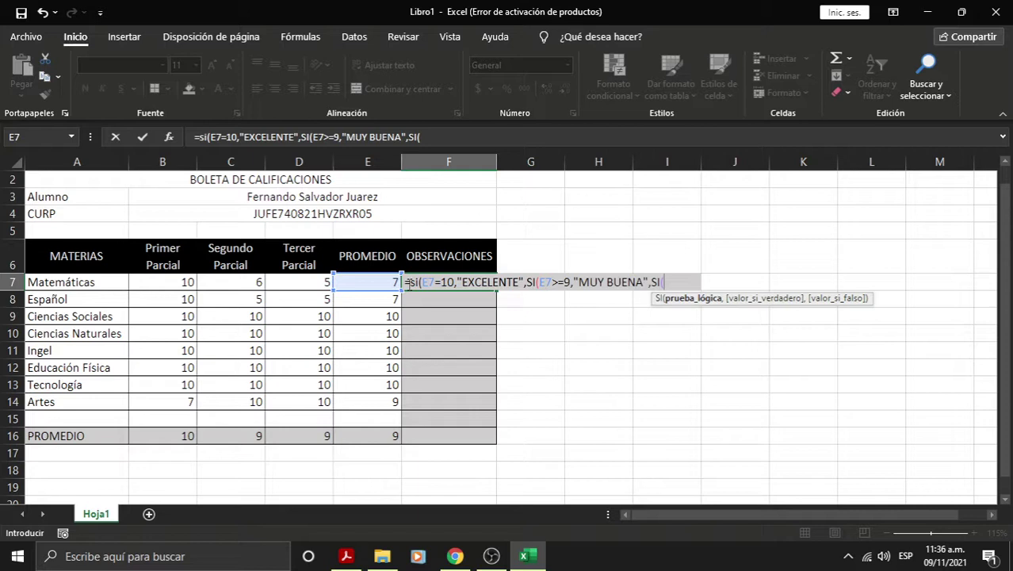
{"action": "type", "text": "E"}
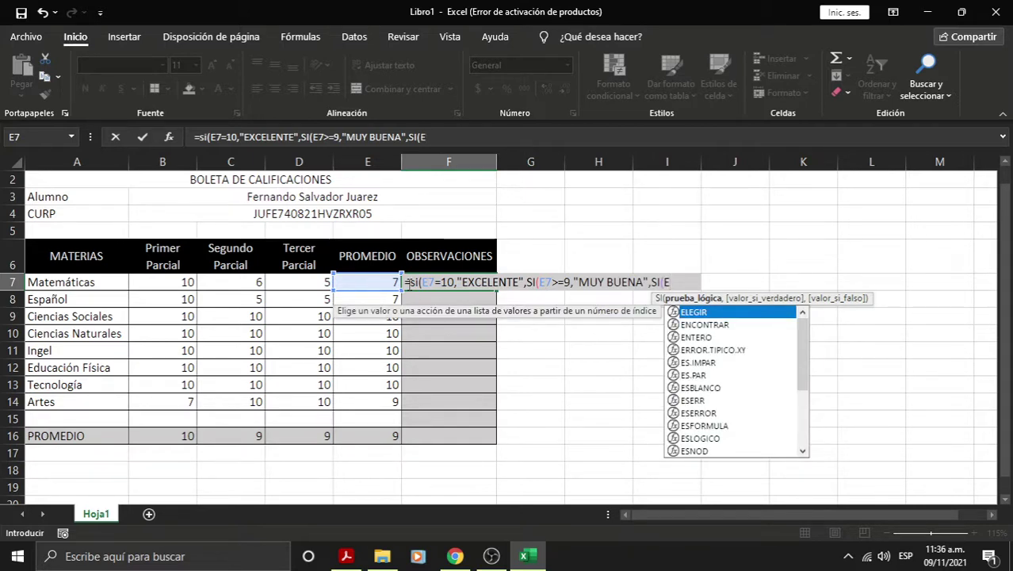
{"action": "type", "text": "7>=8,\""}
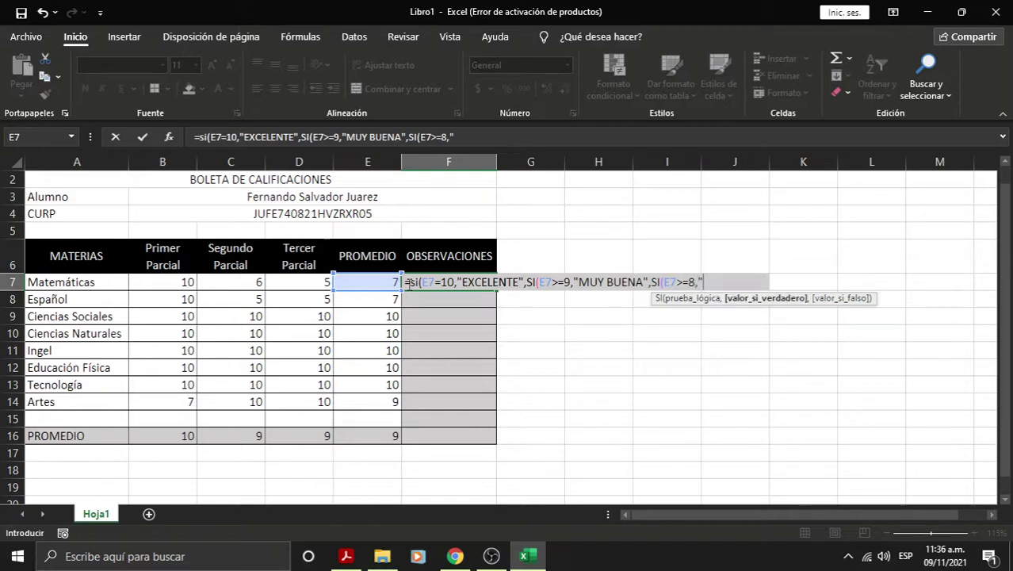
{"action": "type", "text": "buena"}
{"action": "key", "text": "BackSpace"}
{"action": "key", "text": "BackSpace"}
{"action": "key", "text": "BackSpace"}
{"action": "key", "text": "BackSpace"}
{"action": "key", "text": "BackSpace"}
{"action": "type", "text": "BUENA"}
{"action": "type", "text": "\""}
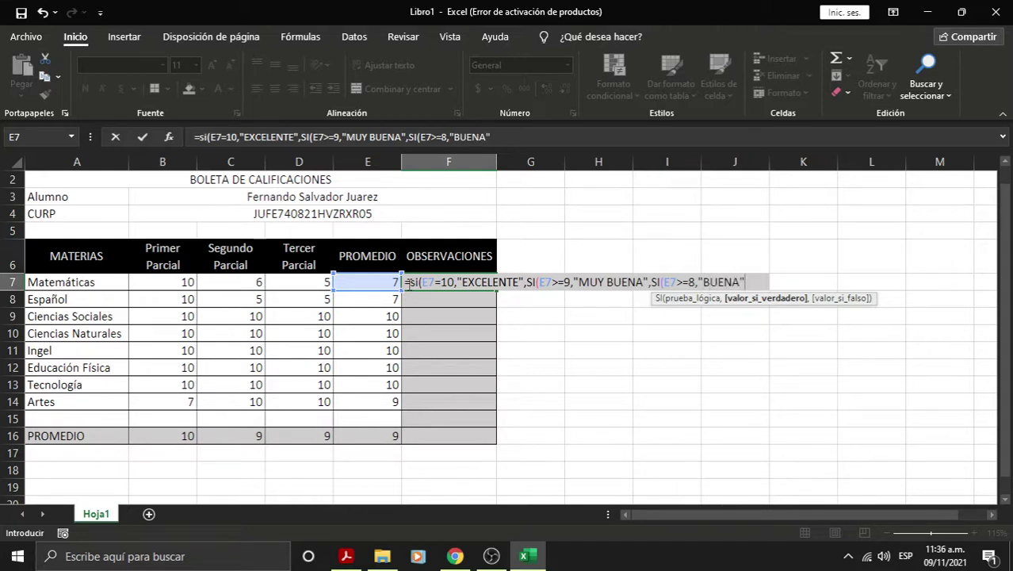
{"action": "type", "text": ","}
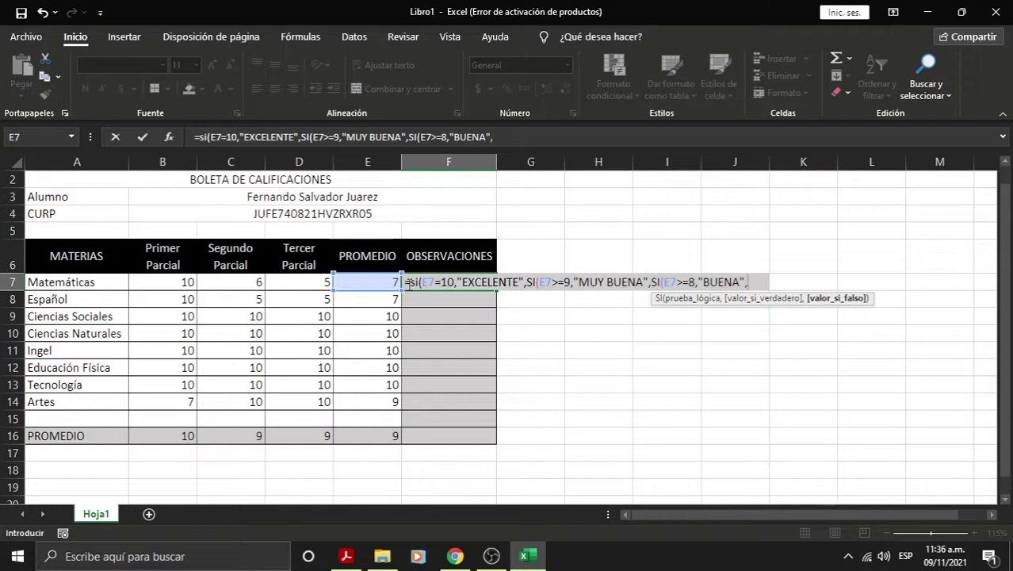
{"action": "type", "text": "S"}
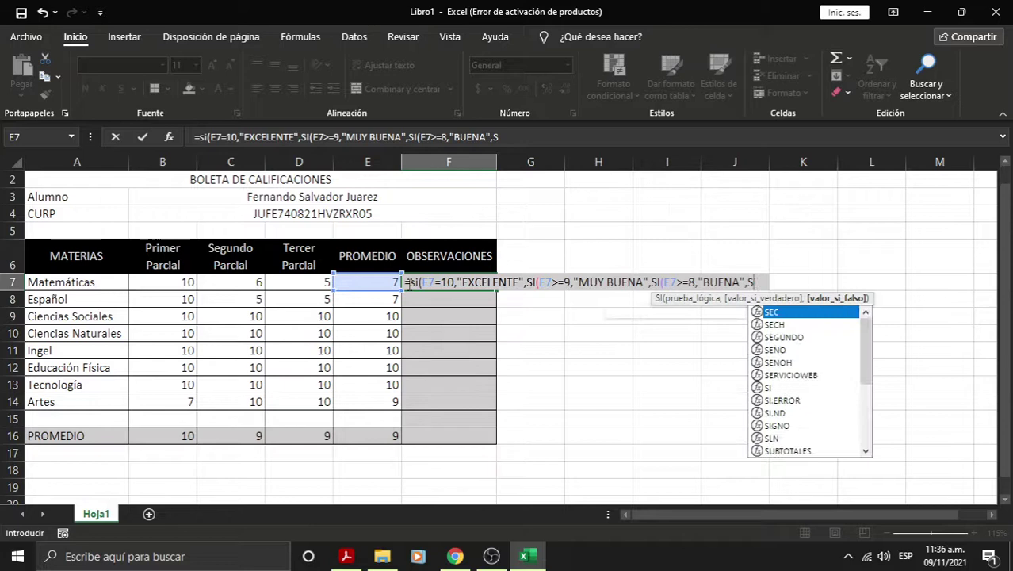
{"action": "type", "text": "I"}
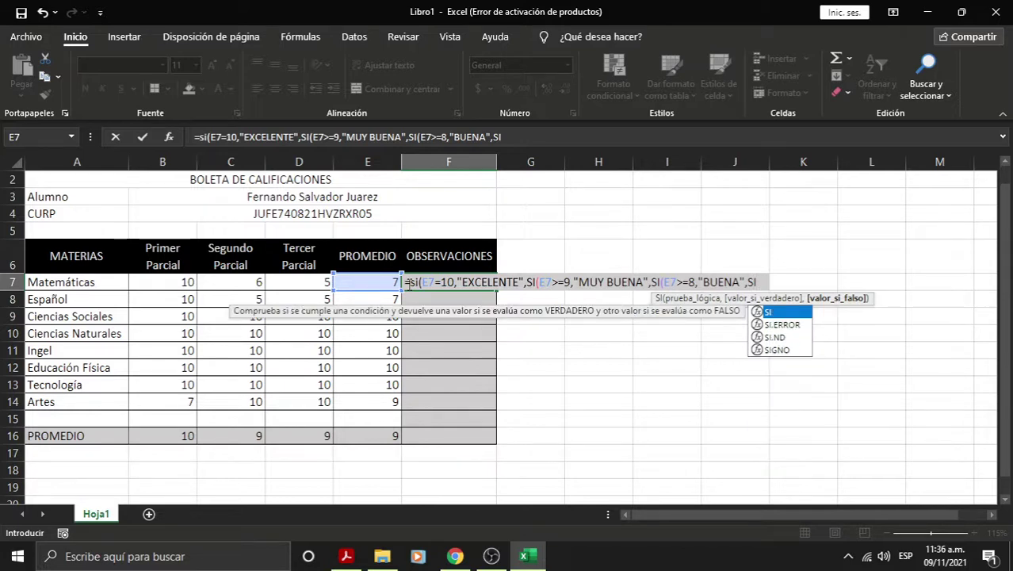
{"action": "type", "text": "("}
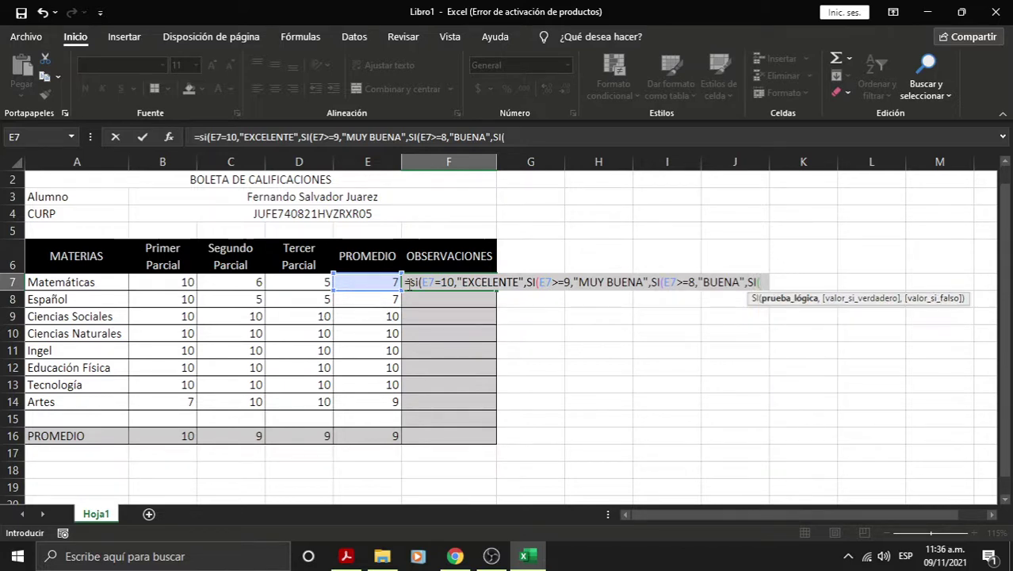
{"action": "type", "text": "E7"}
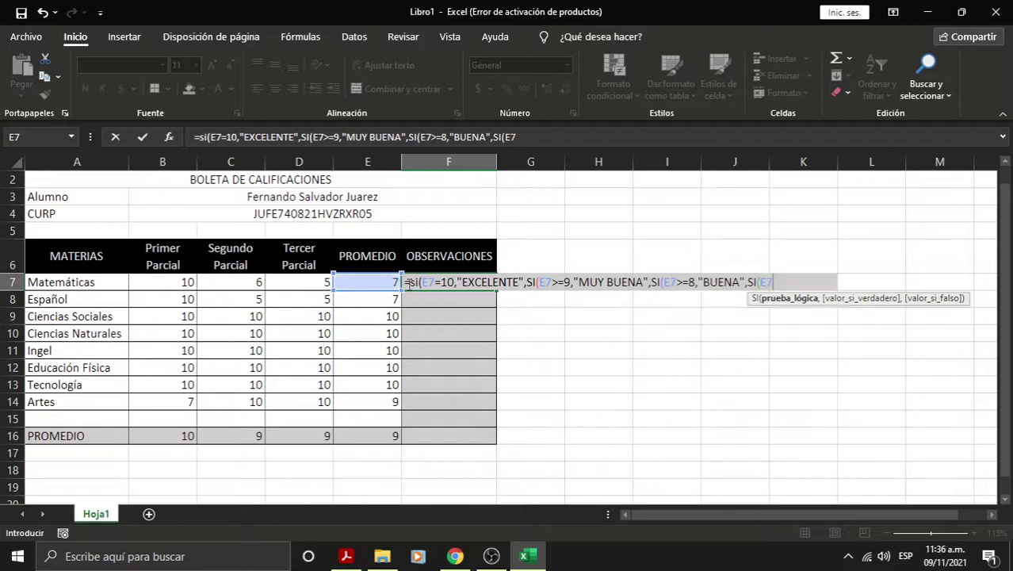
{"action": "type", "text": ">"}
{"action": "type", "text": "="}
{"action": "type", "text": "7"}
{"action": "type", "text": ",\""}
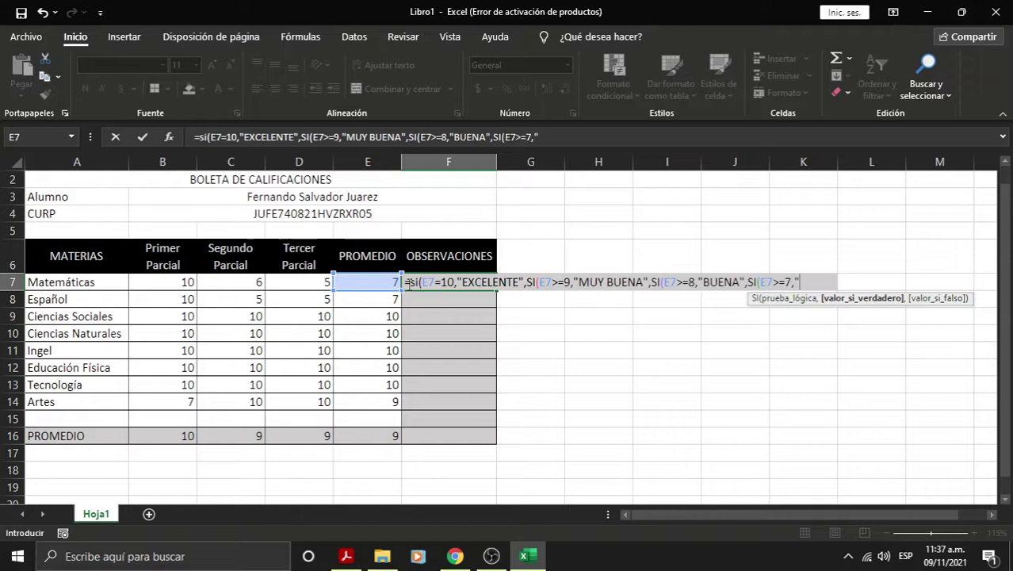
{"action": "type", "text": "REGULAR"}
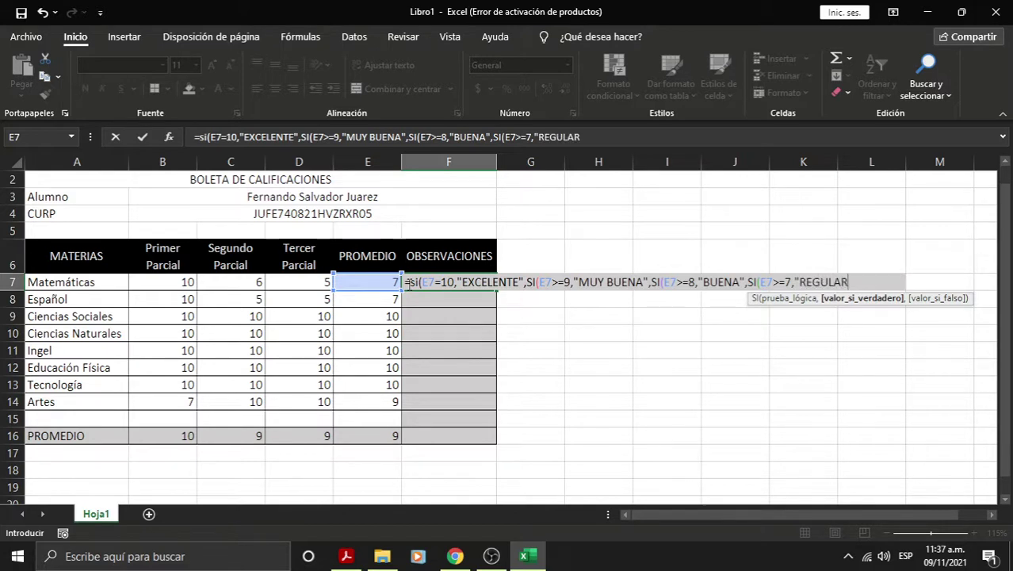
{"action": "type", "text": "\""}
{"action": "type", "text": ","}
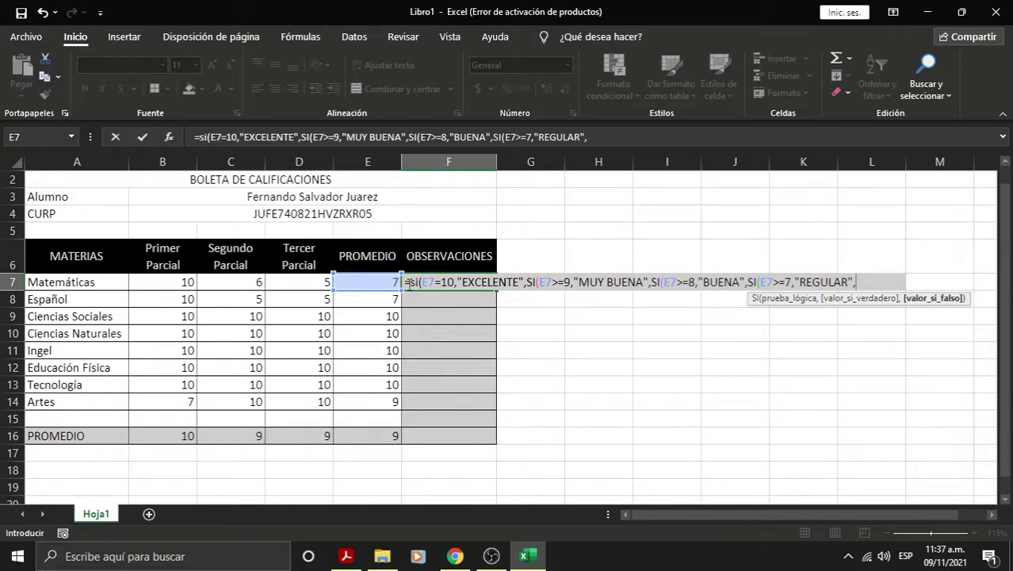
{"action": "type", "text": "SI"}
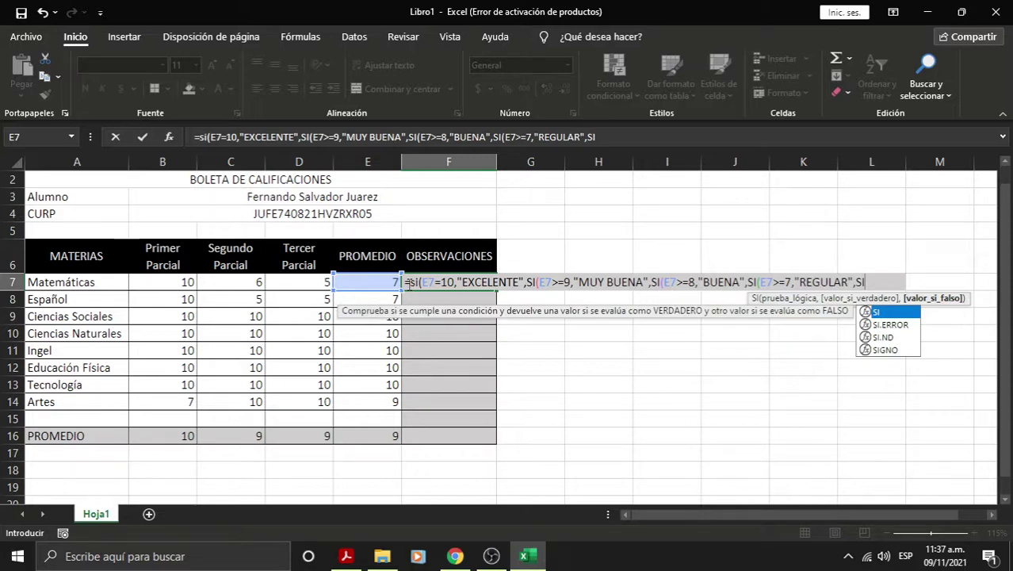
{"action": "type", "text": "("}
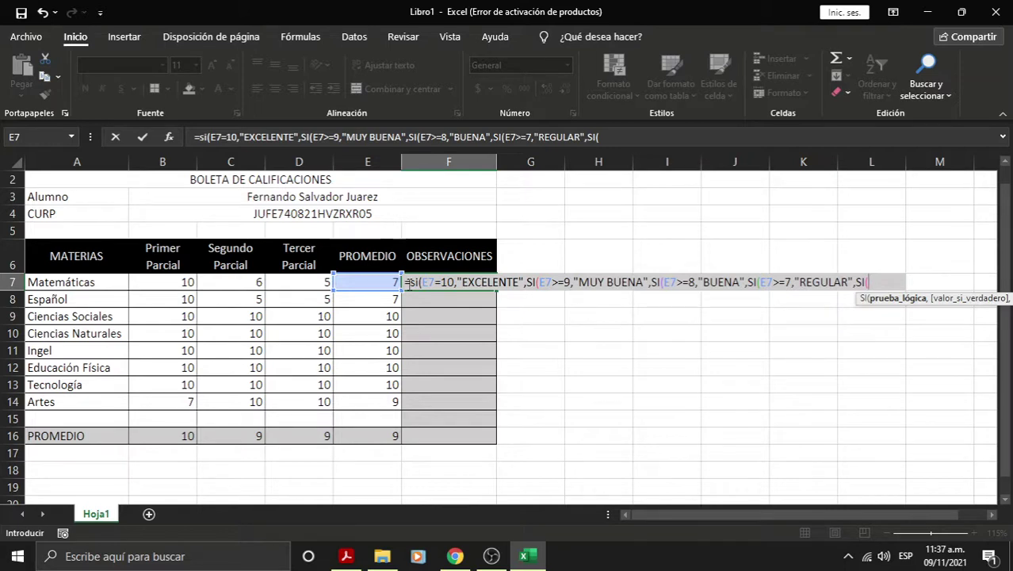
Add the last condition to F7: E7>=6 gives SUFICIENTE, otherwise REPROBADA
{"action": "type", "text": "E"}
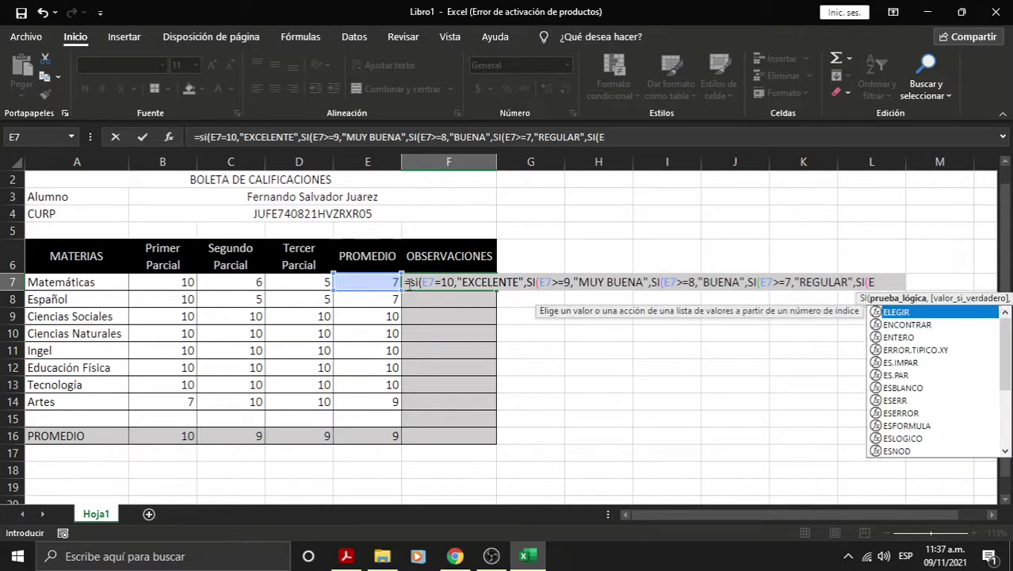
{"action": "type", "text": "7"}
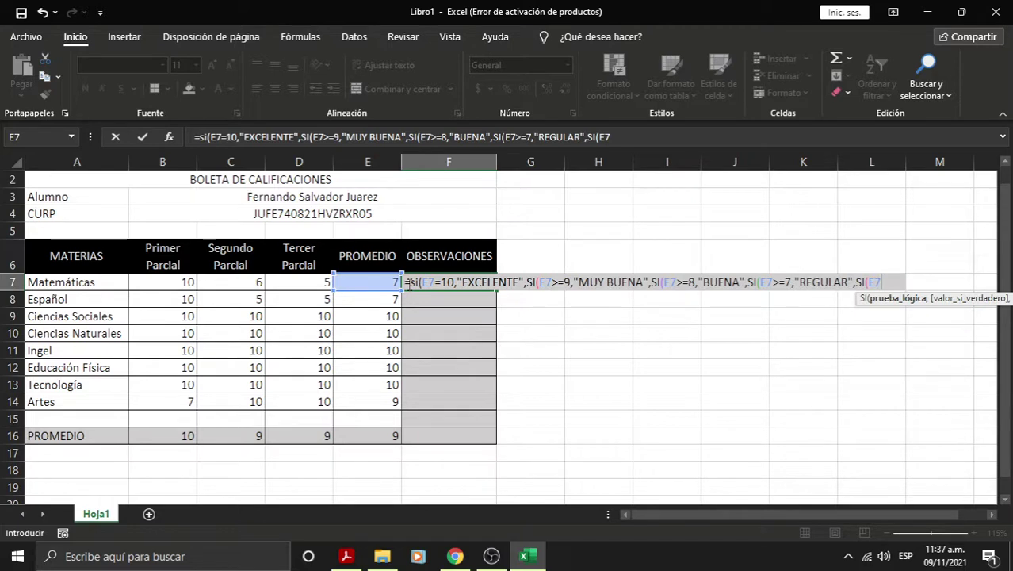
{"action": "type", "text": ">=6"}
{"action": "type", "text": ","}
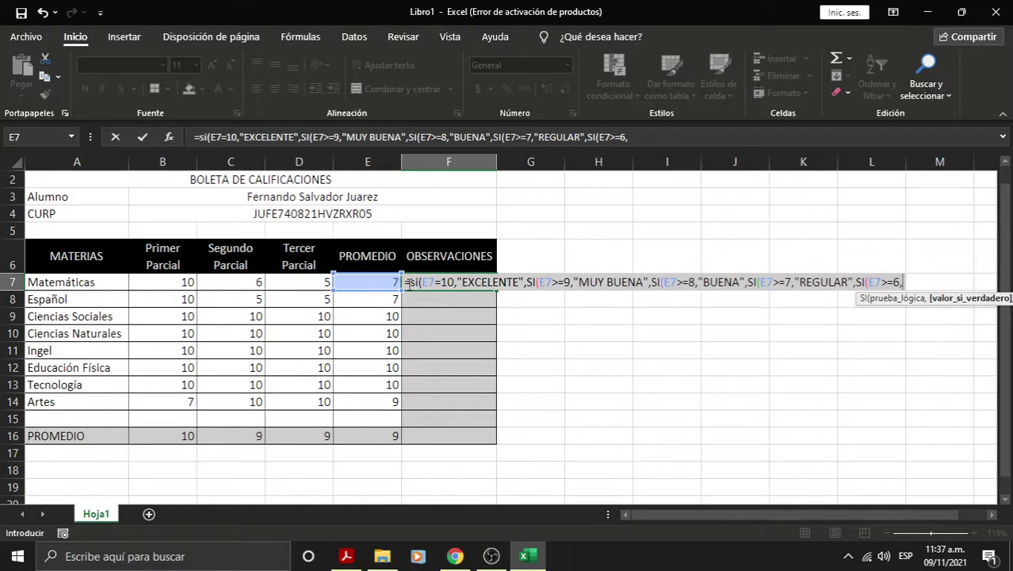
{"action": "type", "text": "\"SUFICIENTE\""}
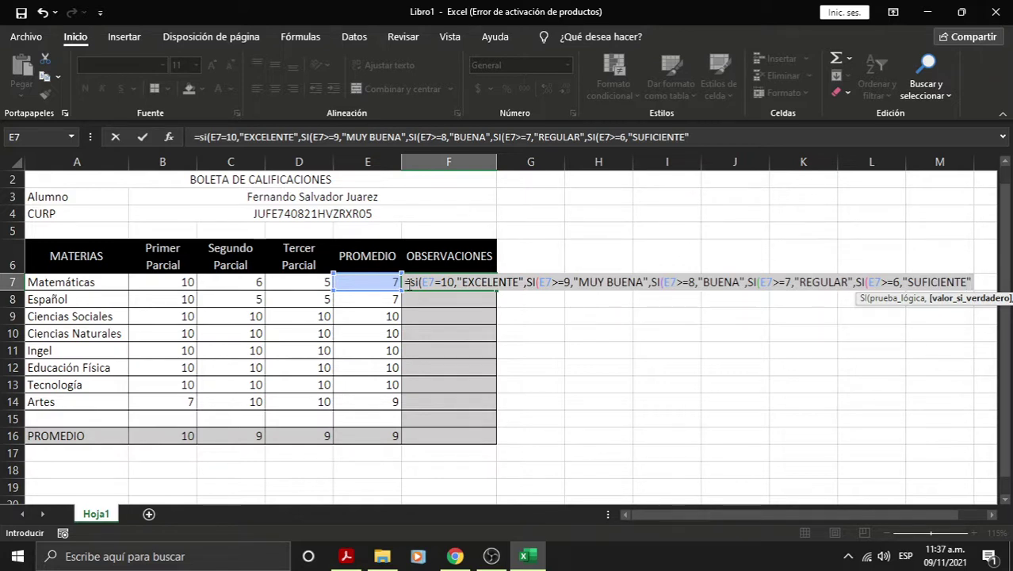
{"action": "type", "text": ","}
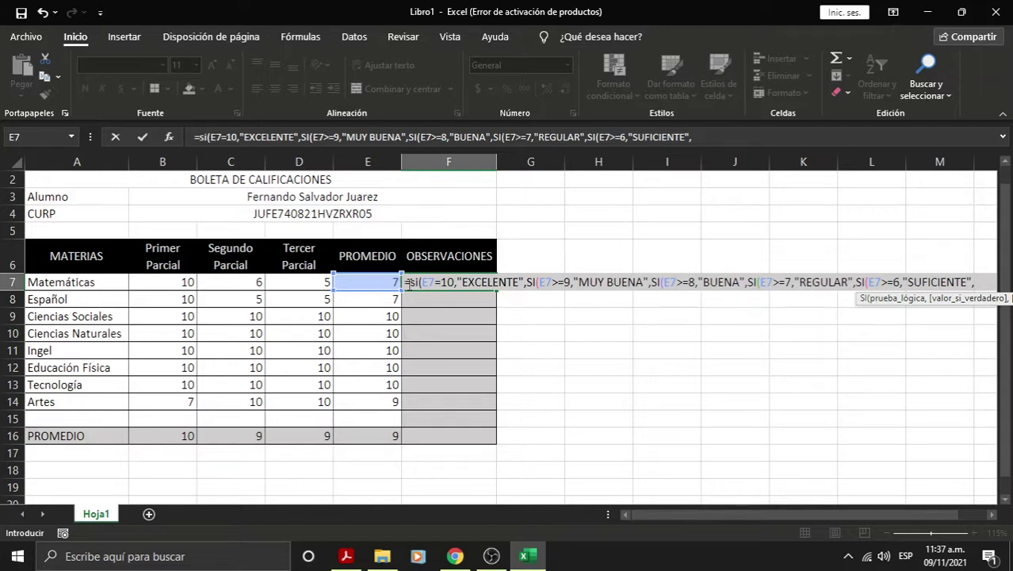
{"action": "type", "text": "\""}
{"action": "key", "text": "BackSpace"}
{"action": "type", "text": "\"REPROBADATA"}
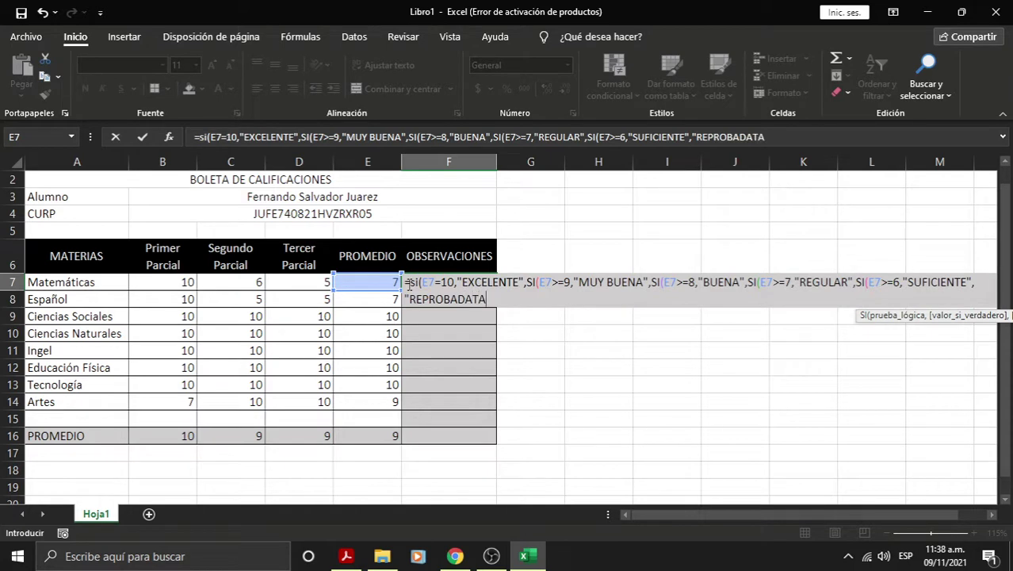
{"action": "key", "text": "BackSpace"}
{"action": "key", "text": "BackSpace"}
{"action": "type", "text": "\")"}
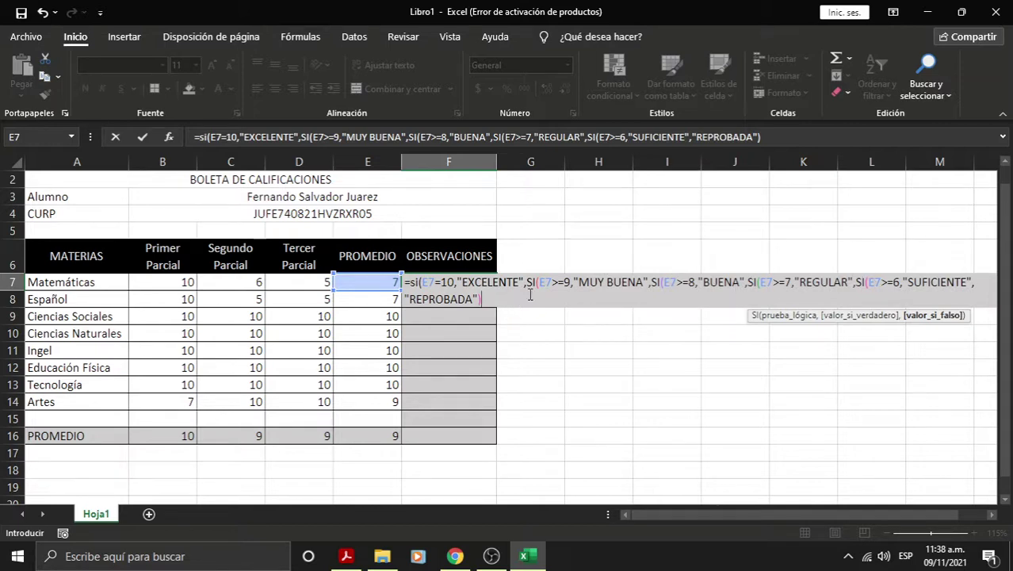
Commit the F7 formula with Excel's suggested correction, fill it down to F14, and spot-check F8, F11 and F12
{"action": "key", "text": "Return"}
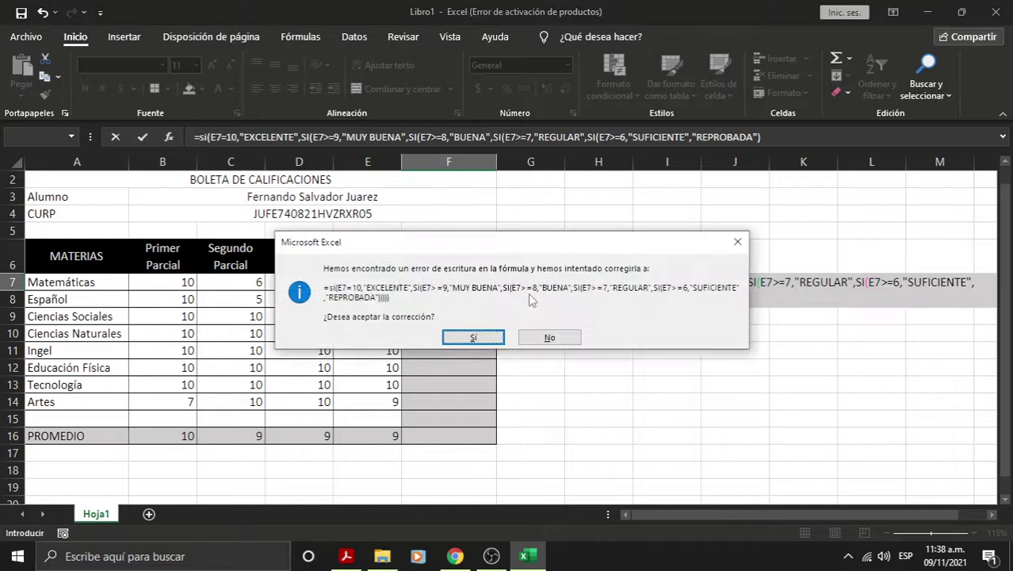
{"action": "left_click", "coordinate": [468, 337]}
{"action": "left_click", "coordinate": [438, 282]}
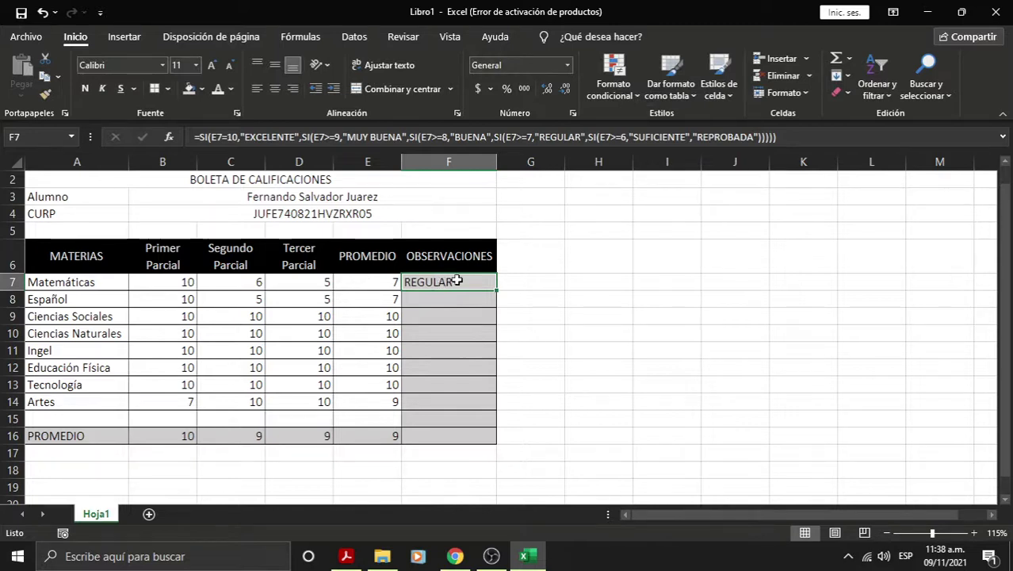
{"action": "left_click_drag", "start_coordinate": [496, 290], "coordinate": [483, 403]}
{"action": "left_click", "coordinate": [443, 367]}
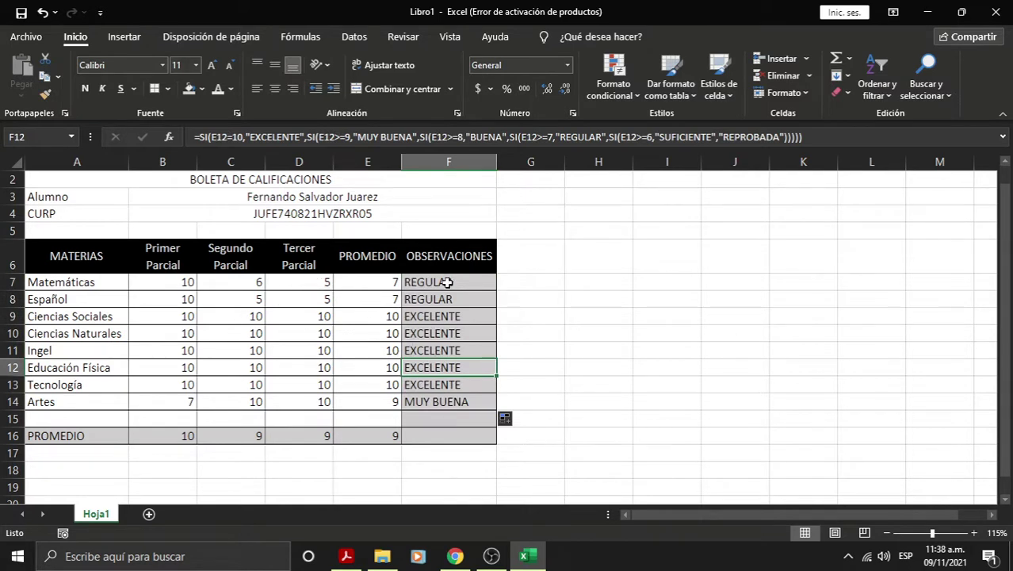
{"action": "left_click", "coordinate": [436, 305]}
{"action": "left_click", "coordinate": [435, 353]}
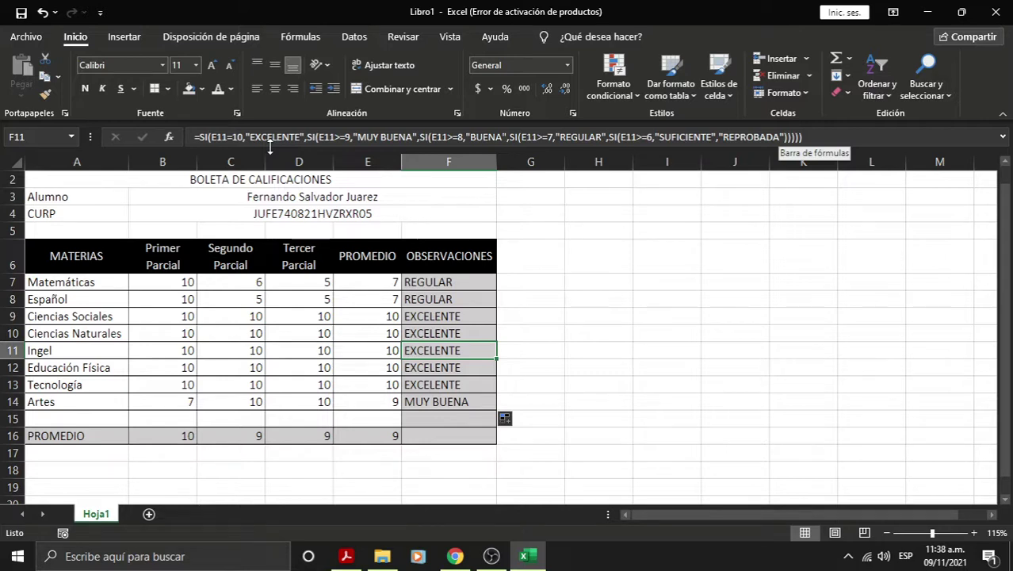
Clear all grades and averages in B7:E14
{"action": "left_click", "coordinate": [326, 313]}
{"action": "left_click_drag", "start_coordinate": [186, 283], "coordinate": [363, 408]}
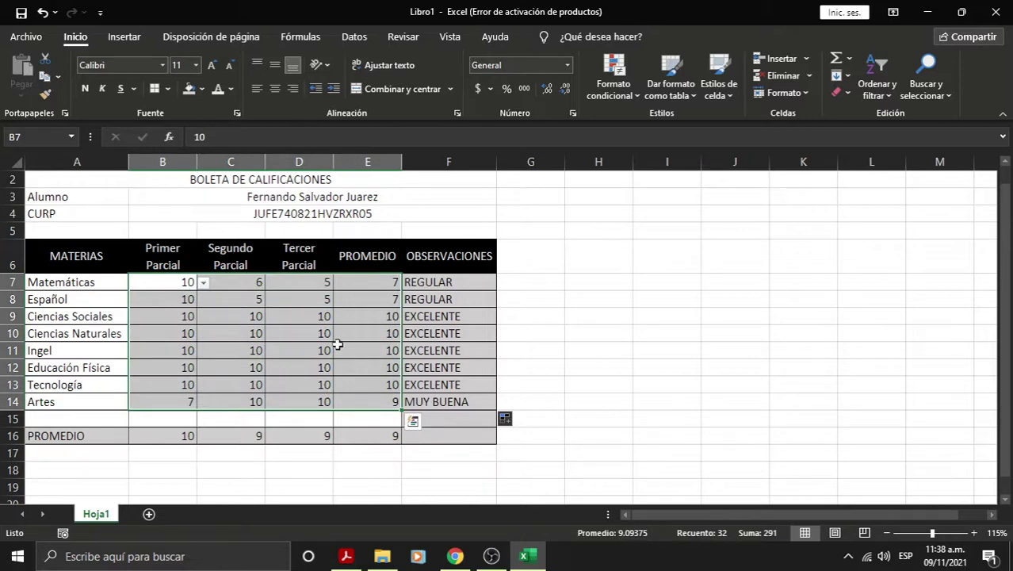
{"action": "key", "text": "Delete"}
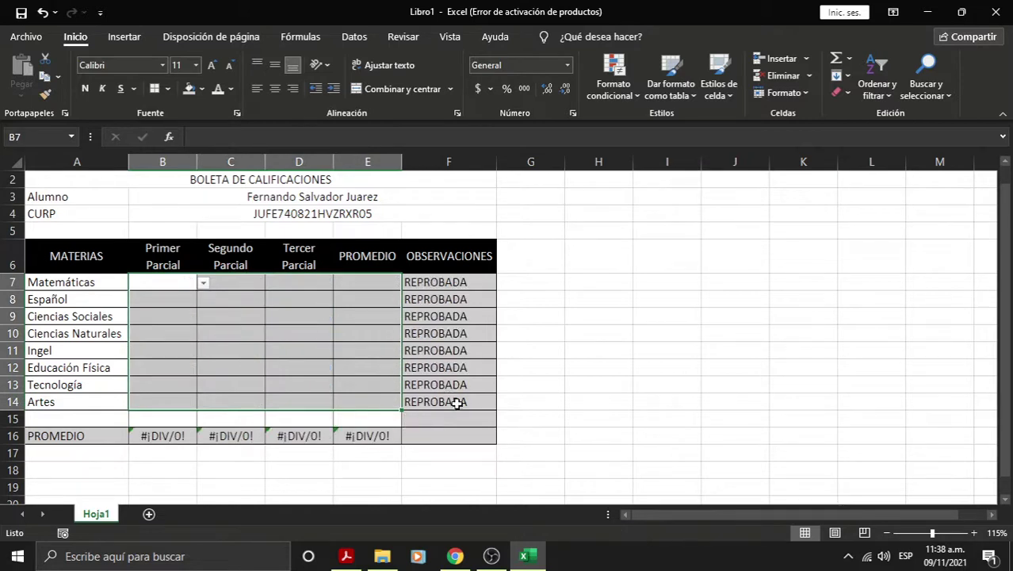
Extend the F14 observation formula to F16, leaving F15 empty
{"action": "left_click", "coordinate": [457, 402]}
{"action": "left_click_drag", "start_coordinate": [496, 411], "coordinate": [504, 441]}
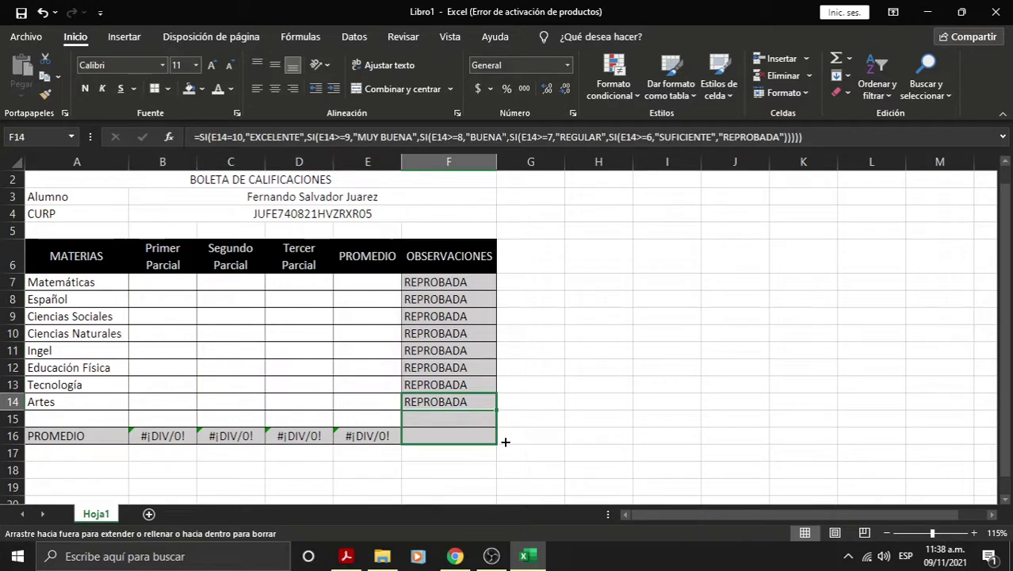
{"action": "left_click", "coordinate": [467, 419]}
{"action": "key", "text": "Delete"}
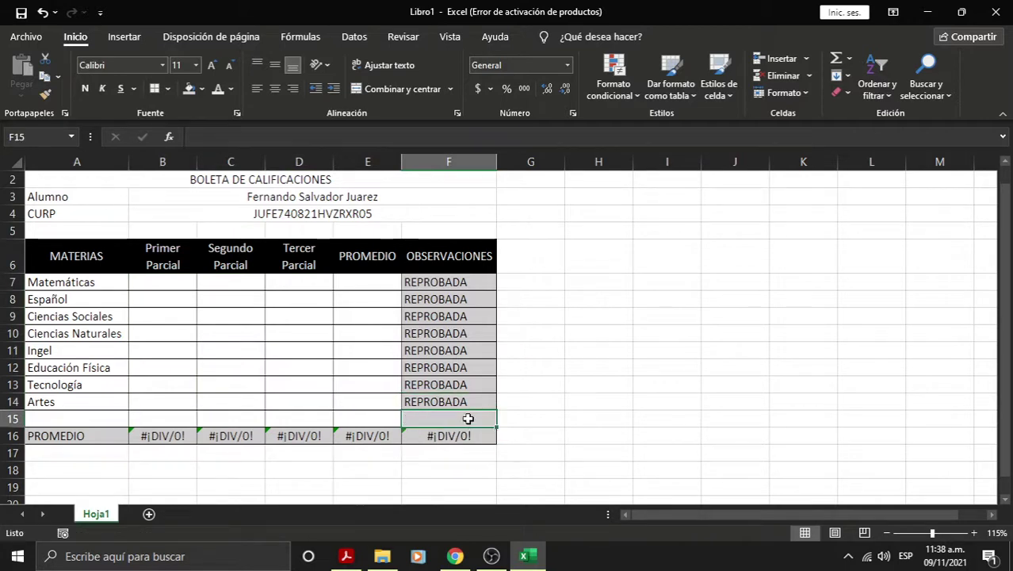
Copy the F14 grading formula into F16 in the PROMEDIO row
{"action": "key", "text": "Up"}
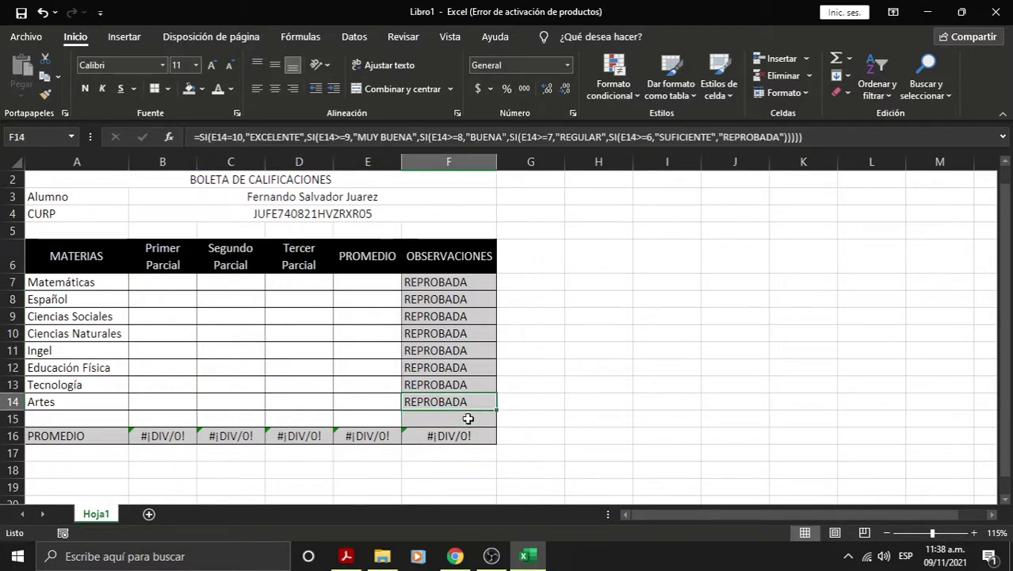
{"action": "key", "text": "ctrl+c"}
{"action": "key", "text": "Down"}
{"action": "key", "text": "Down"}
{"action": "key", "text": "ctrl+v"}
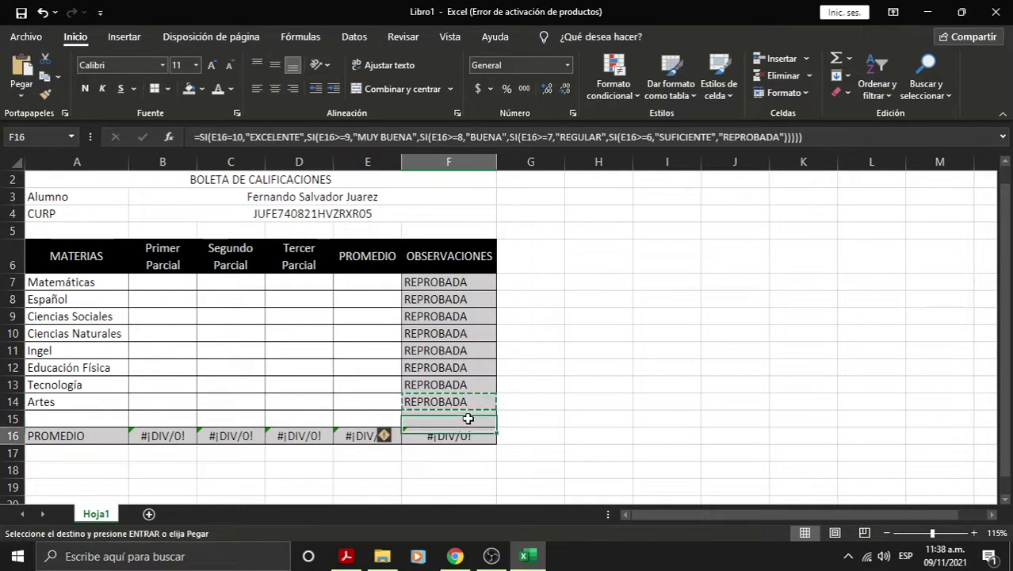
{"action": "key", "text": "ctrl+v"}
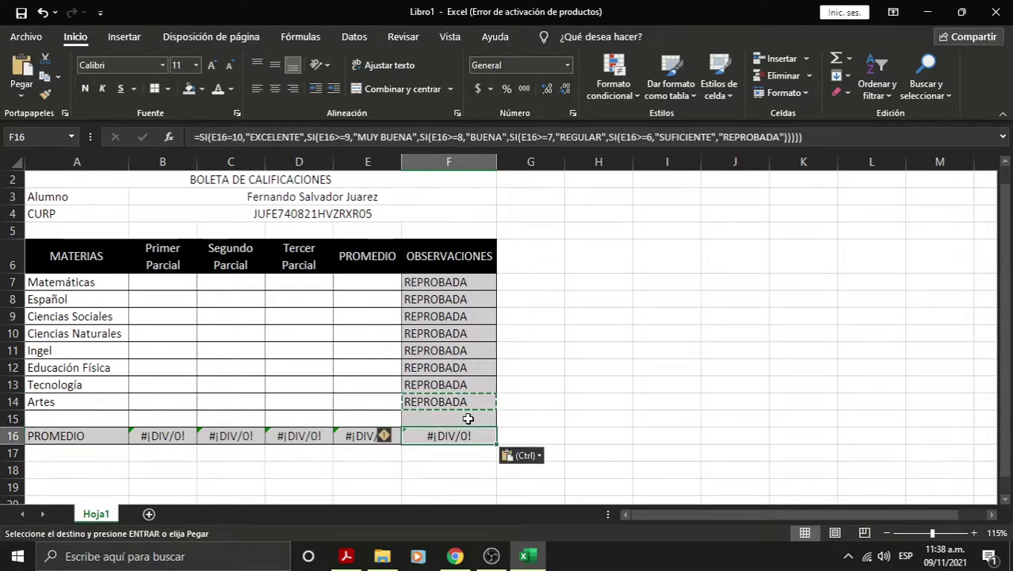
Enter Matemáticas grades 10, 5, 10 and PROMEDIO 8 in B7:E7
{"action": "key", "text": "Left"}
{"action": "key", "text": "Left"}
{"action": "key", "text": "Left"}
{"action": "key", "text": "Left"}
{"action": "key", "text": "Up"}
{"action": "key", "text": "Up"}
{"action": "key", "text": "Up"}
{"action": "key", "text": "Up"}
{"action": "key", "text": "Up"}
{"action": "key", "text": "Up"}
{"action": "key", "text": "Up"}
{"action": "key", "text": "Up"}
{"action": "key", "text": "Up"}
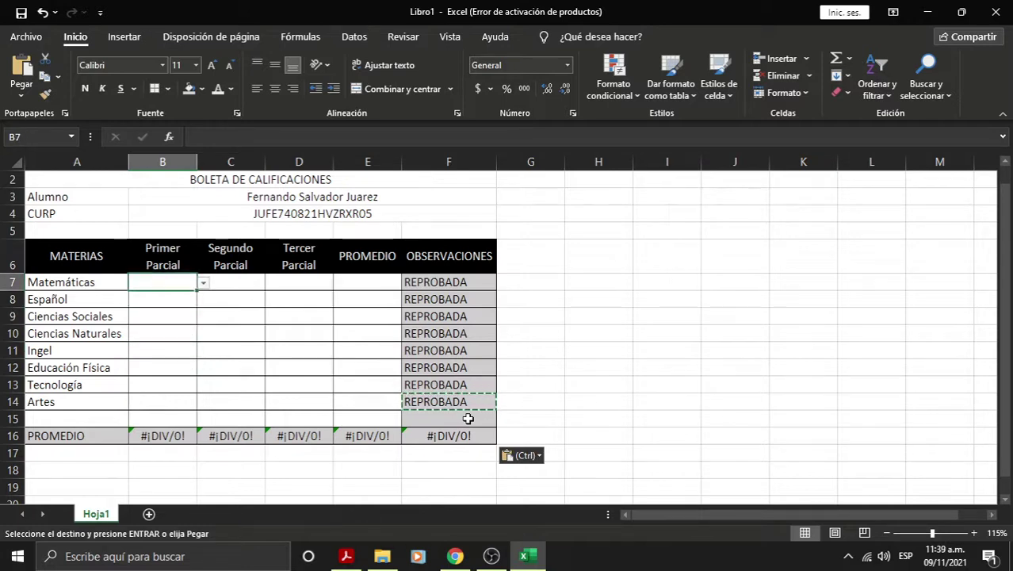
{"action": "type", "text": "10"}
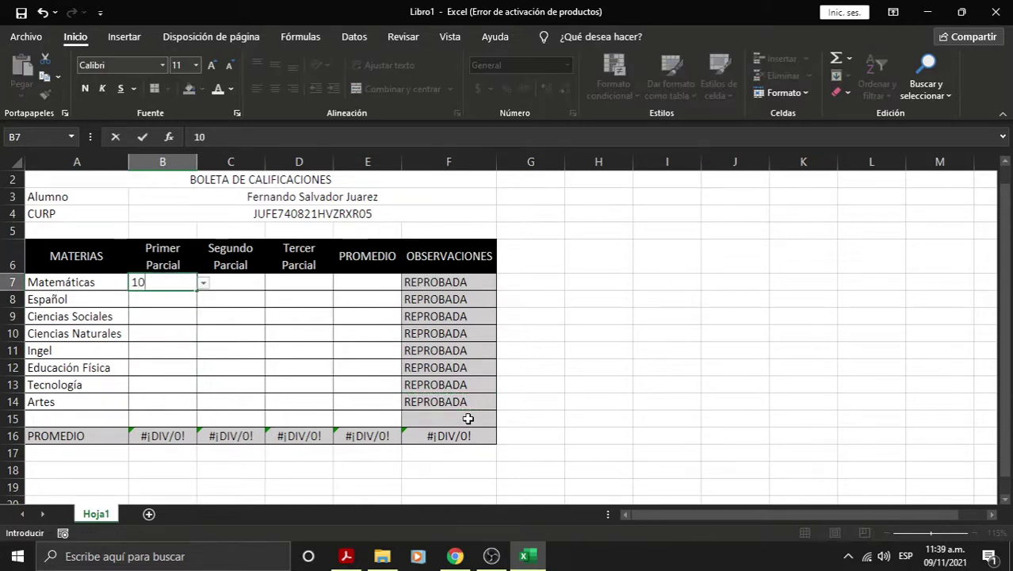
{"action": "key", "text": "Right"}
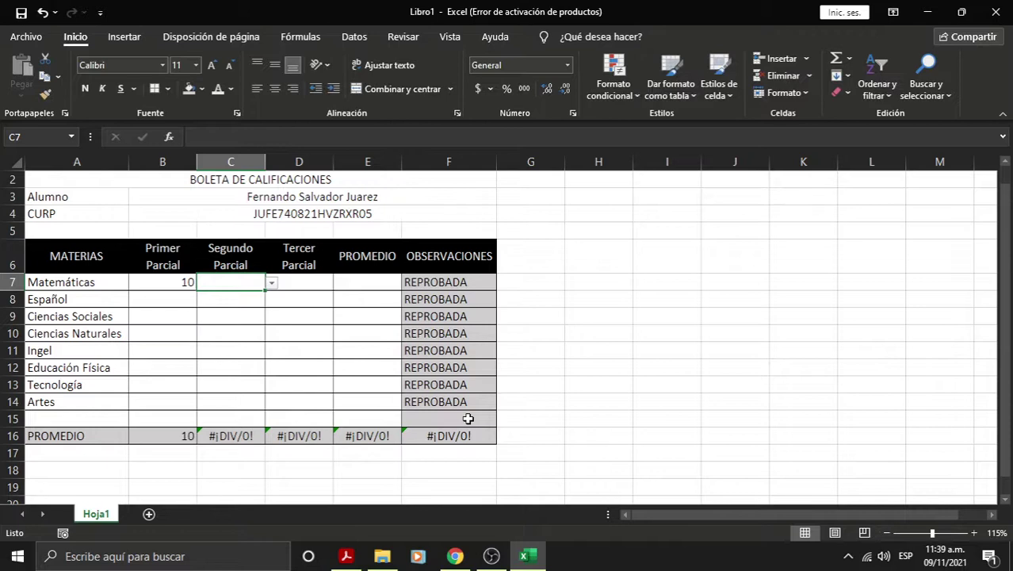
{"action": "type", "text": "5"}
{"action": "key", "text": "Right"}
{"action": "type", "text": "10"}
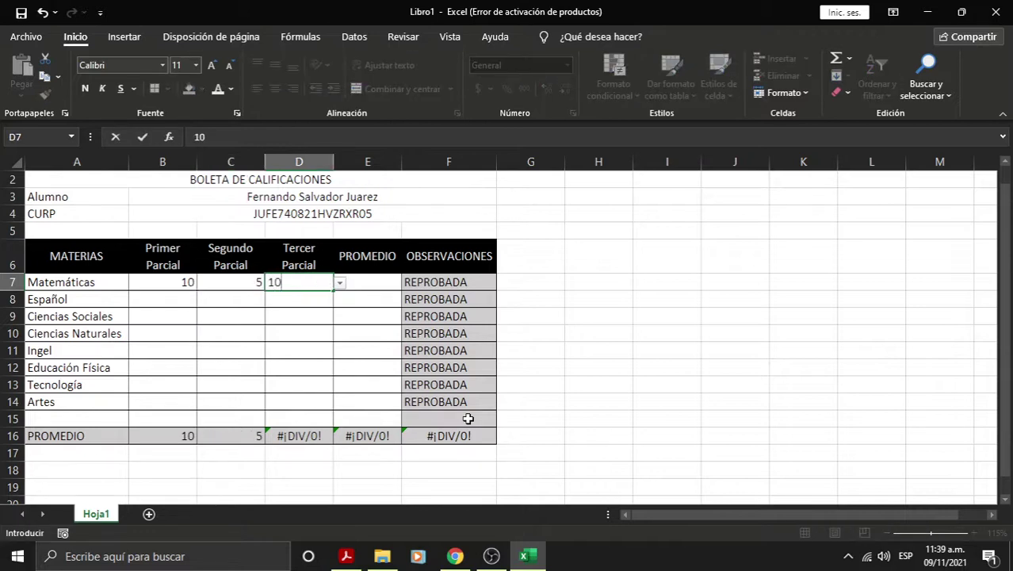
{"action": "key", "text": "Right"}
{"action": "type", "text": "8"}
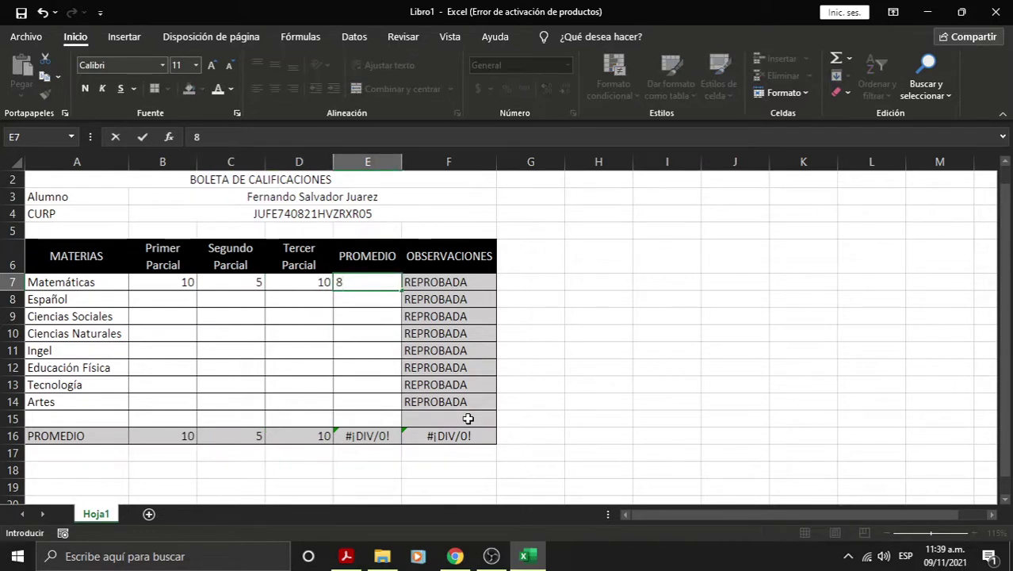
{"action": "key", "text": "Right"}
{"action": "key", "text": "Down"}
{"action": "key", "text": "Down"}
{"action": "key", "text": "Up"}
{"action": "key", "text": "Up"}
{"action": "key", "text": "Left"}
{"action": "key", "text": "Left"}
{"action": "key", "text": "Left"}
{"action": "key", "text": "Left"}
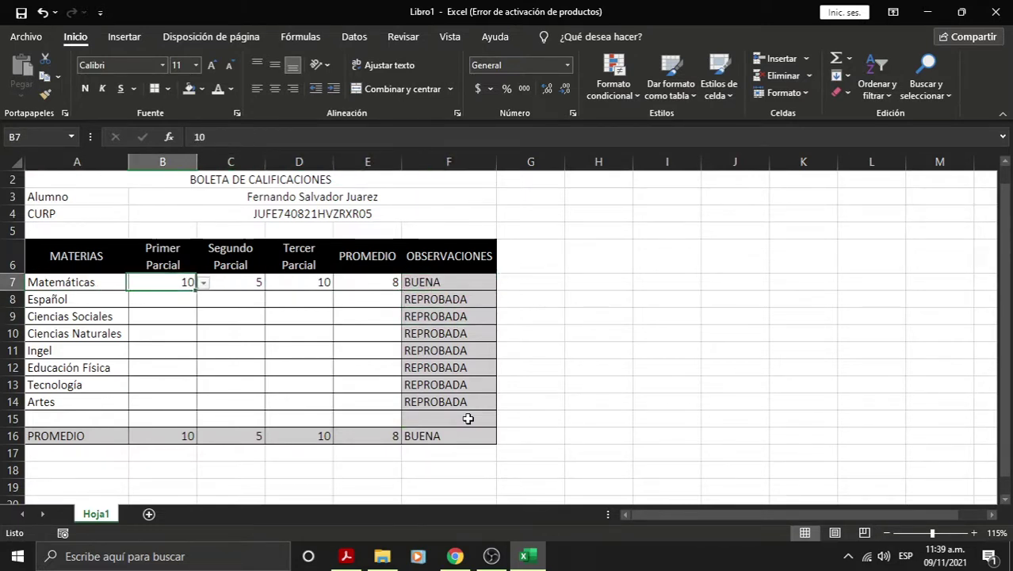
Enter 10 as the Primer Parcial grade for every subject in B8:B14
{"action": "key", "text": "Down"}
{"action": "type", "text": "10"}
{"action": "key", "text": "Return"}
{"action": "type", "text": "10"}
{"action": "key", "text": "Return"}
{"action": "type", "text": "10"}
{"action": "key", "text": "Return"}
{"action": "type", "text": "10"}
{"action": "key", "text": "Return"}
{"action": "type", "text": "10"}
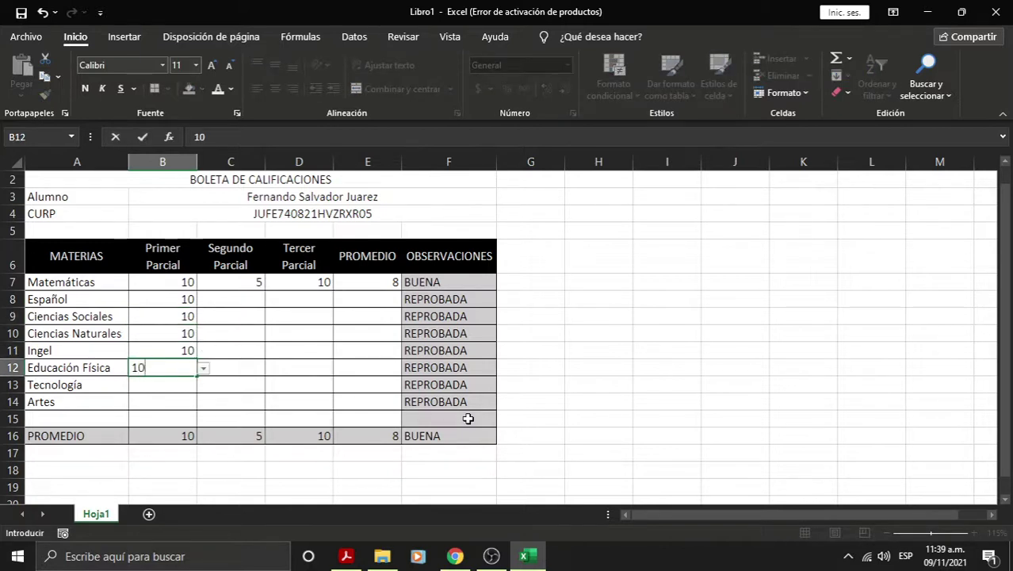
{"action": "key", "text": "Return"}
{"action": "type", "text": "10"}
{"action": "key", "text": "Return"}
{"action": "type", "text": "10"}
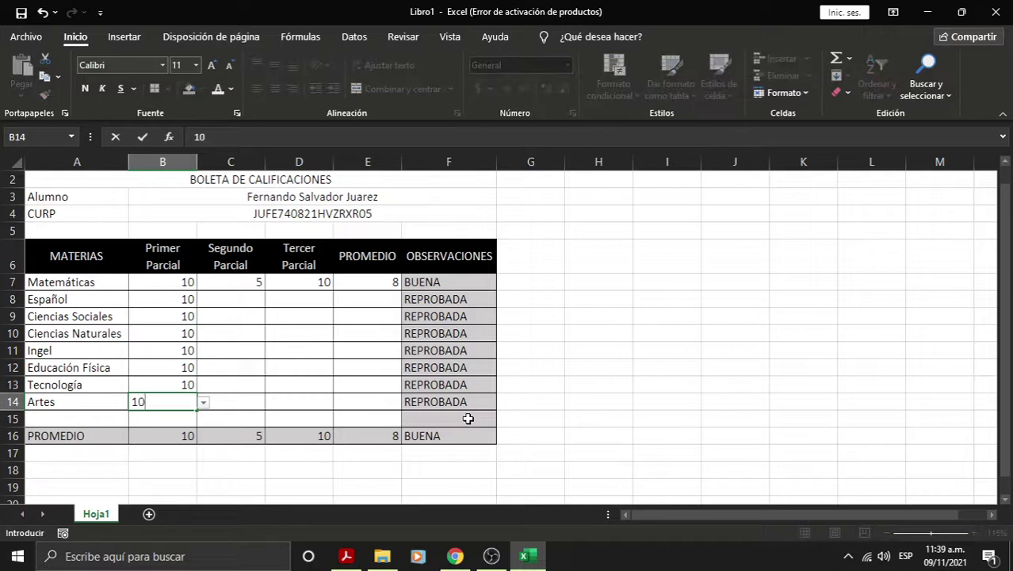
{"action": "key", "text": "Tab"}
Enter 9 as the Segundo Parcial grade for every subject in C7:C14
{"action": "key", "text": "Up"}
{"action": "key", "text": "Up"}
{"action": "key", "text": "Up"}
{"action": "key", "text": "Up"}
{"action": "key", "text": "Up"}
{"action": "key", "text": "Up"}
{"action": "key", "text": "Up"}
{"action": "key", "text": "Down"}
{"action": "key", "text": "Up"}
{"action": "type", "text": "9"}
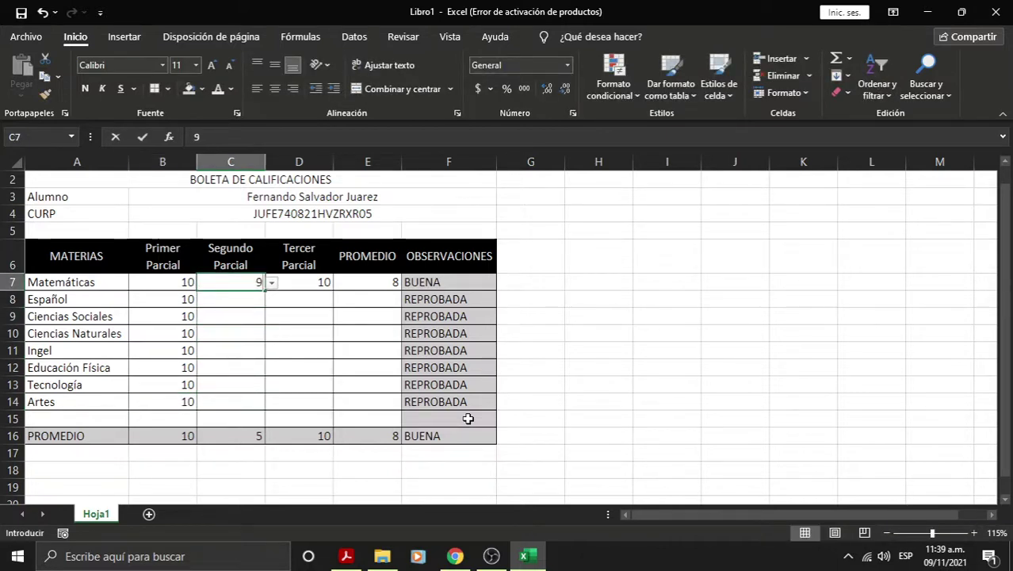
{"action": "key", "text": "Return"}
{"action": "type", "text": "9"}
{"action": "key", "text": "Return"}
{"action": "type", "text": "9"}
{"action": "key", "text": "Return"}
{"action": "type", "text": "9"}
{"action": "key", "text": "Return"}
{"action": "key", "text": "Return"}
{"action": "type", "text": "9"}
{"action": "key", "text": "Return"}
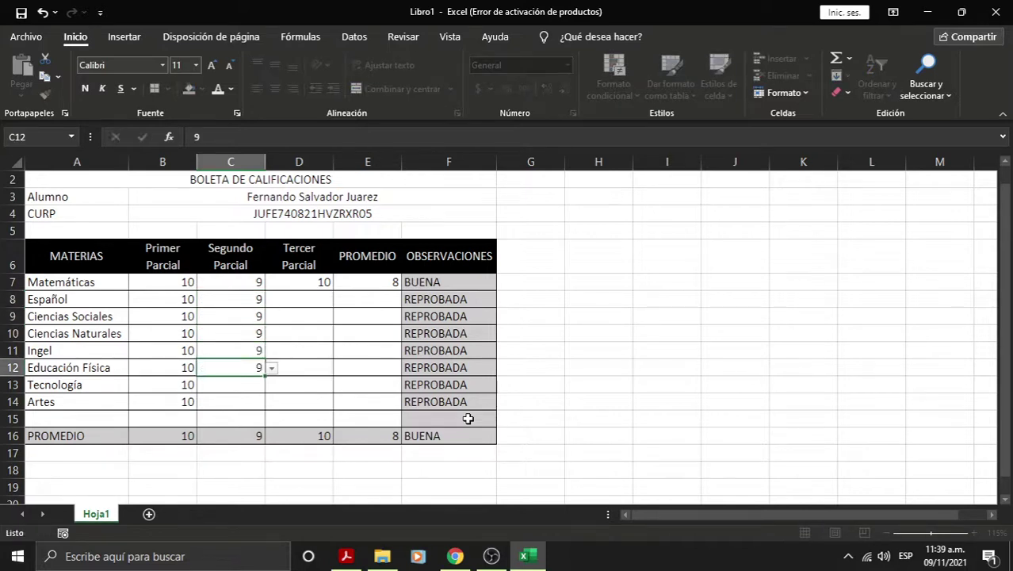
{"action": "type", "text": "9"}
{"action": "key", "text": "Return"}
{"action": "type", "text": "9"}
{"action": "key", "text": "Return"}
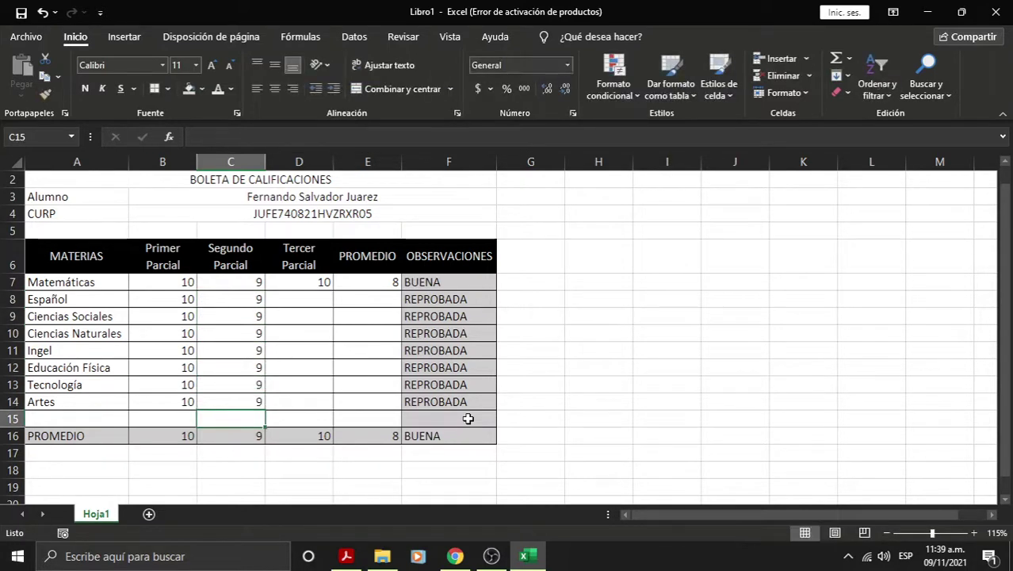
{"action": "key", "text": "Right"}
Enter 8 as the Tercer Parcial grade in D8:D14, discarding the stray entry in row 15
{"action": "key", "text": "Up"}
{"action": "key", "text": "Up"}
{"action": "key", "text": "Up"}
{"action": "key", "text": "Up"}
{"action": "key", "text": "Up"}
{"action": "key", "text": "Up"}
{"action": "key", "text": "Up"}
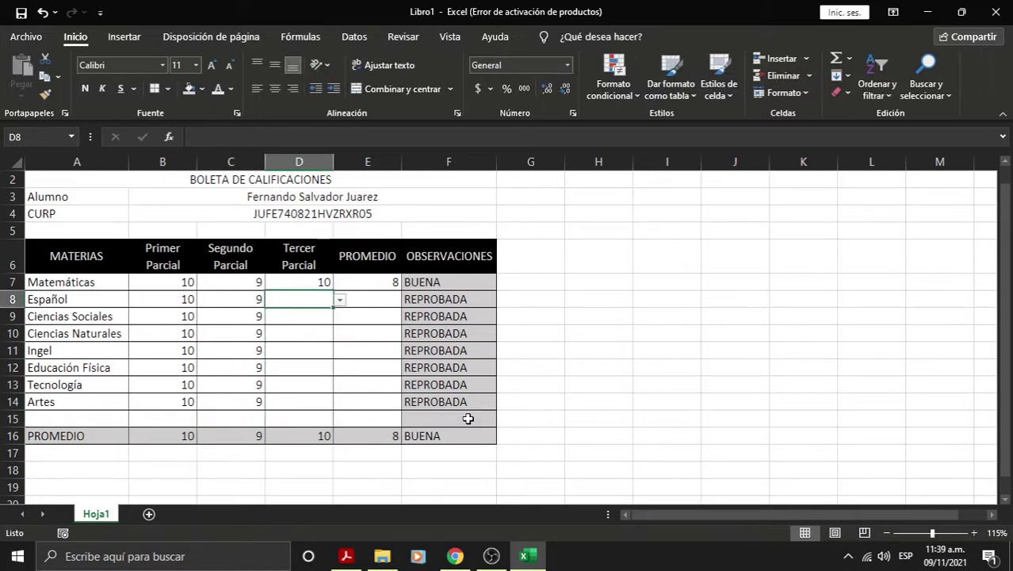
{"action": "type", "text": "8"}
{"action": "key", "text": "Return"}
{"action": "type", "text": "8"}
{"action": "key", "text": "Return"}
{"action": "type", "text": "8"}
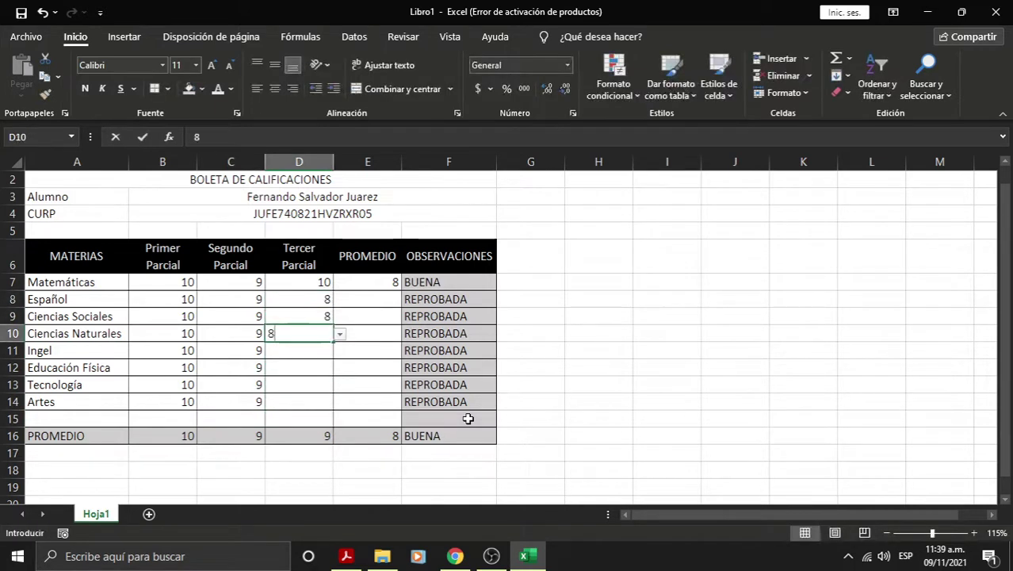
{"action": "key", "text": "Return"}
{"action": "key", "text": "Return"}
{"action": "type", "text": "8"}
{"action": "key", "text": "Return"}
{"action": "type", "text": "8"}
{"action": "key", "text": "Return"}
{"action": "type", "text": "8"}
{"action": "key", "text": "Return"}
{"action": "type", "text": "8"}
{"action": "key", "text": "Escape"}
{"action": "key", "text": "Right"}
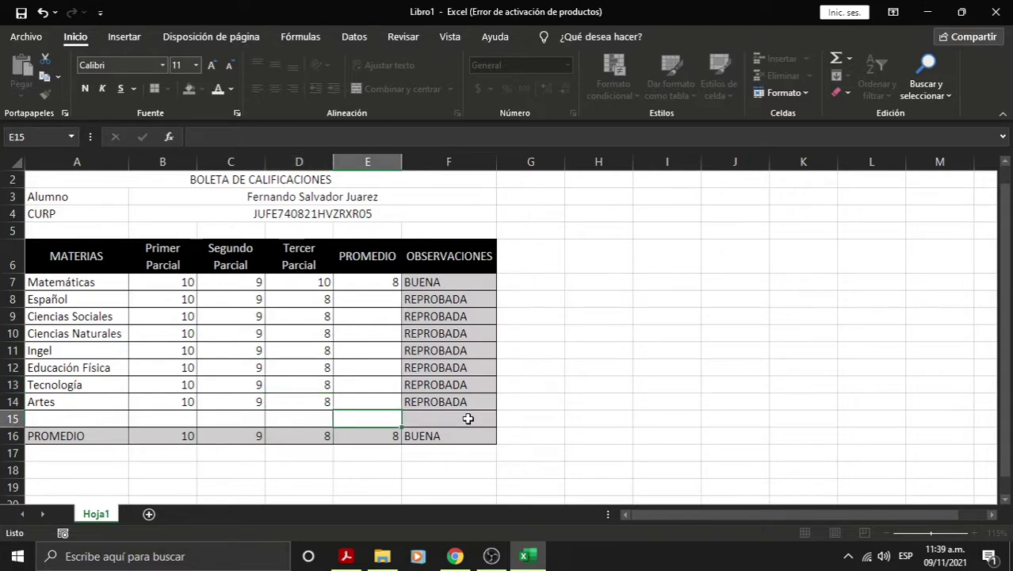
{"action": "key", "text": "Up"}
{"action": "key", "text": "Up"}
{"action": "key", "text": "Up"}
{"action": "key", "text": "Up"}
{"action": "key", "text": "Up"}
{"action": "key", "text": "Up"}
{"action": "key", "text": "Up"}
{"action": "key", "text": "Up"}
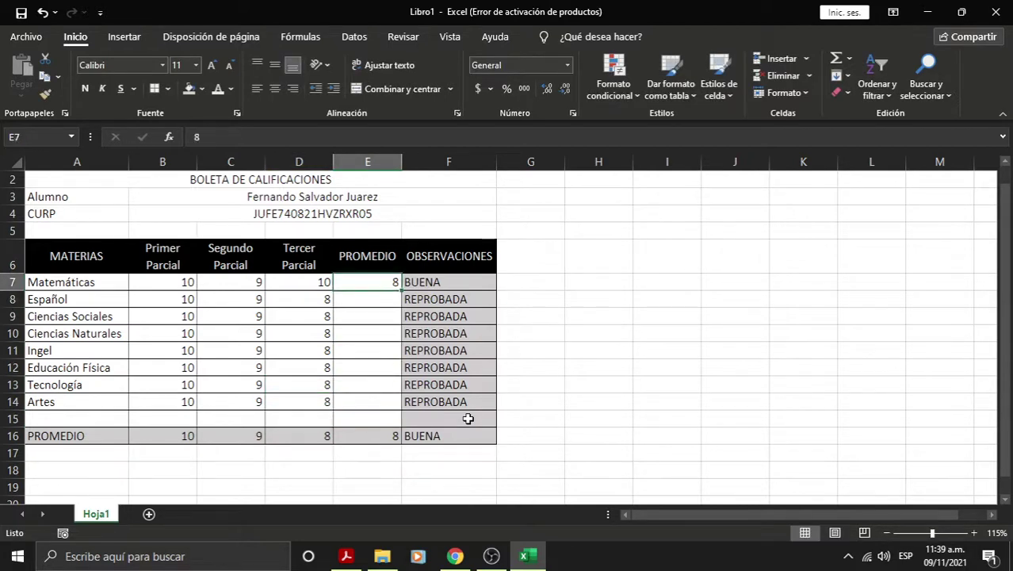
Enter 7 as each subject's PROMEDIO in column E
{"action": "type", "text": "7"}
{"action": "key", "text": "Return"}
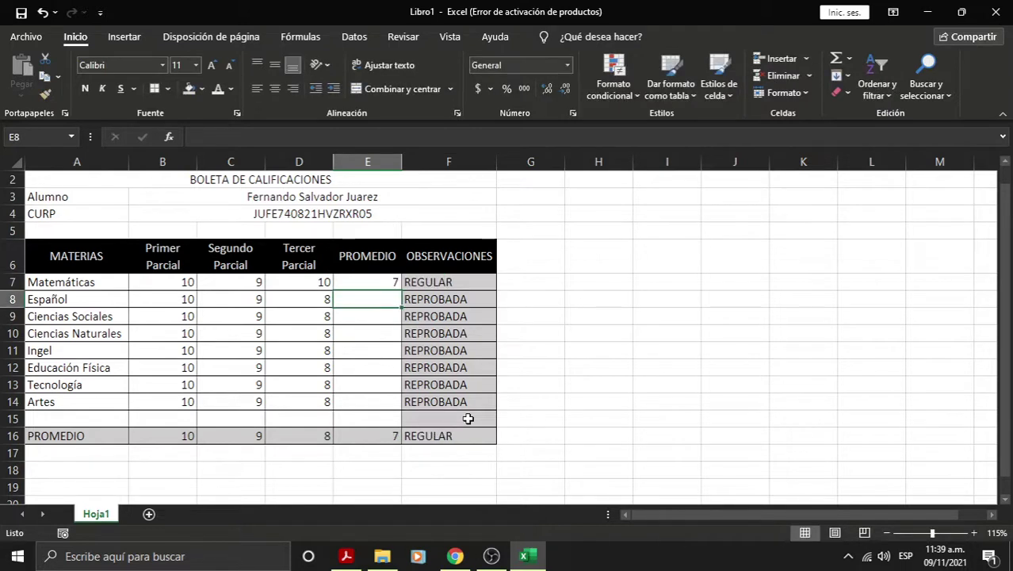
{"action": "type", "text": "7"}
{"action": "key", "text": "Return"}
{"action": "type", "text": "7"}
{"action": "key", "text": "Return"}
{"action": "type", "text": "7"}
{"action": "key", "text": "Return"}
{"action": "type", "text": "7"}
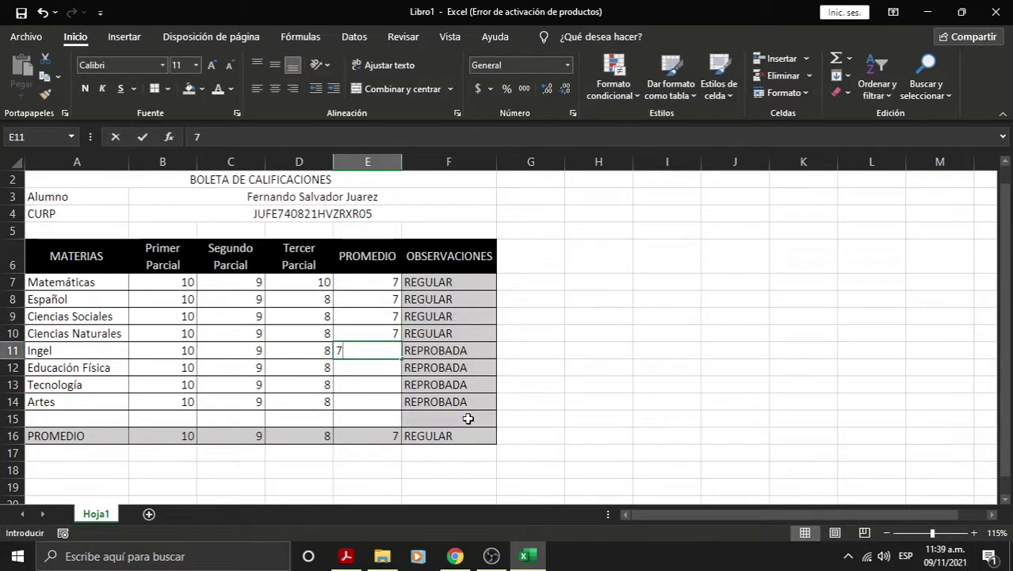
{"action": "key", "text": "Return"}
{"action": "type", "text": "7"}
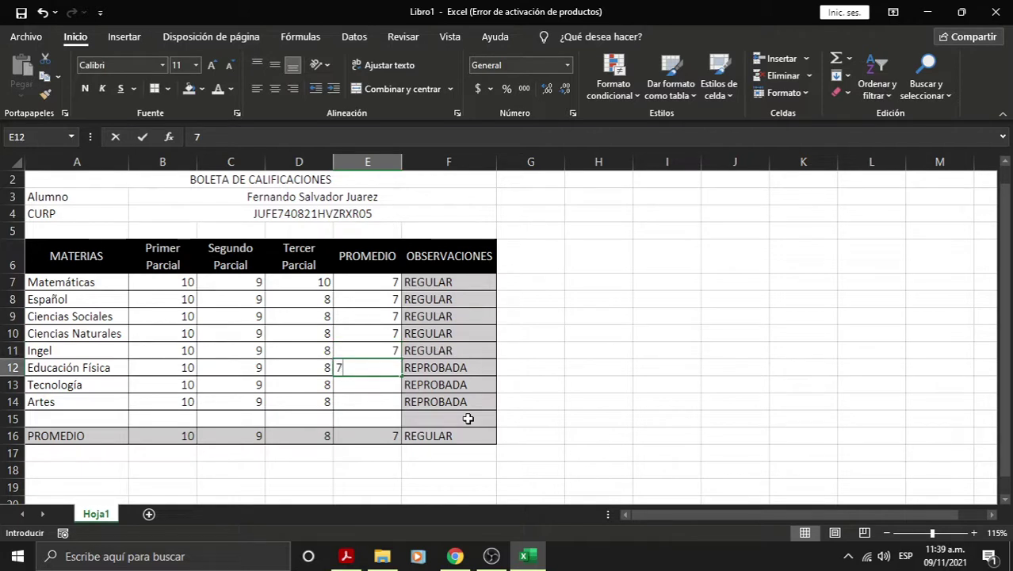
{"action": "key", "text": "Return"}
{"action": "key", "text": "Up"}
{"action": "key", "text": "Up"}
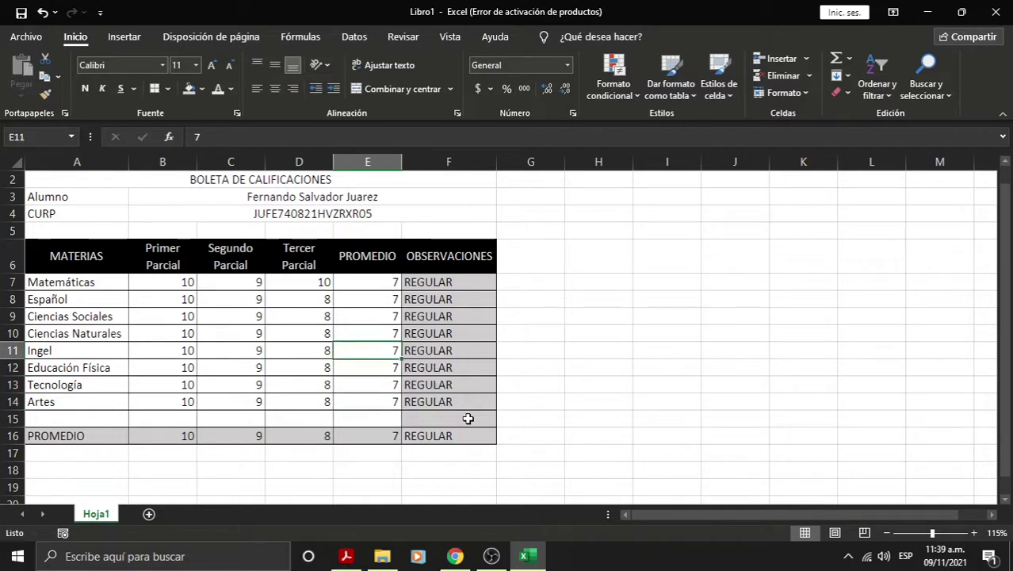
{"action": "key", "text": "Up"}
{"action": "key", "text": "Up"}
{"action": "key", "text": "Up"}
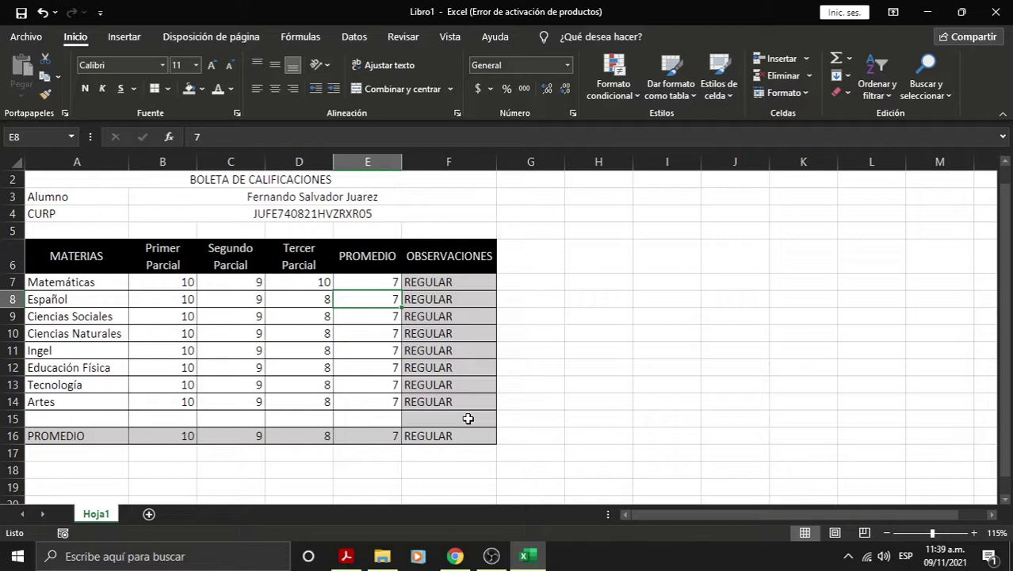
Change Matemáticas' Tercer Parcial grade in D7 to 8, then move to the overall result in row 16
{"action": "key", "text": "Up"}
{"action": "key", "text": "Left"}
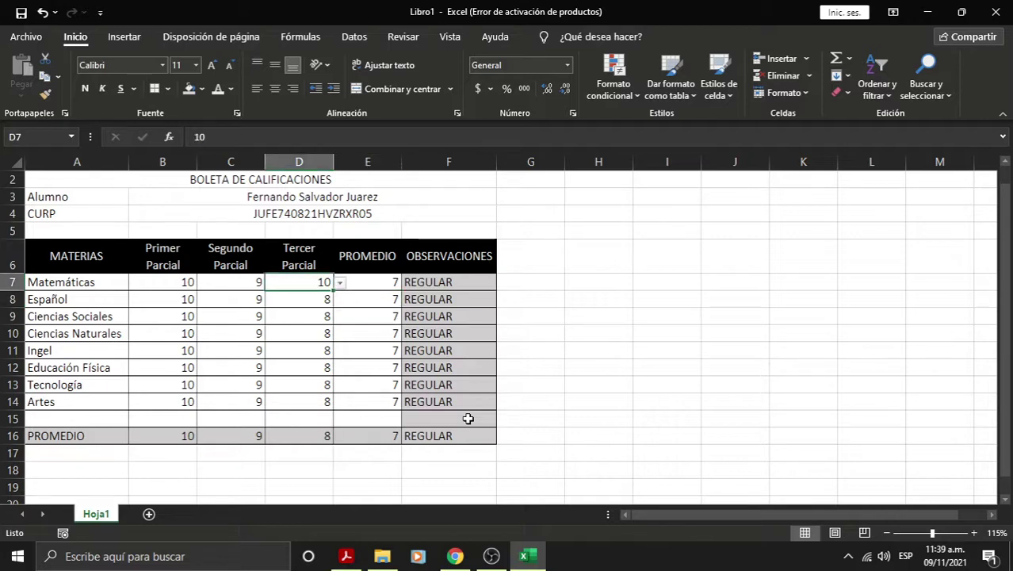
{"action": "type", "text": "8"}
{"action": "key", "text": "Return"}
{"action": "key", "text": "Down"}
{"action": "key", "text": "Down"}
{"action": "key", "text": "Down"}
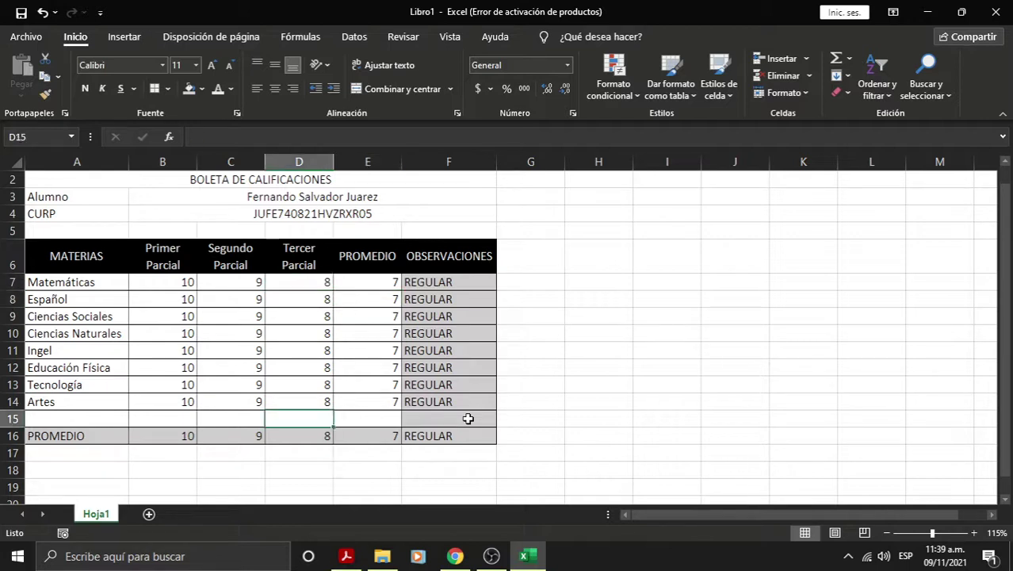
{"action": "key", "text": "Right"}
{"action": "key", "text": "Right"}
{"action": "key", "text": "Right"}
{"action": "key", "text": "Left"}
{"action": "key", "text": "Left"}
{"action": "key", "text": "Down"}
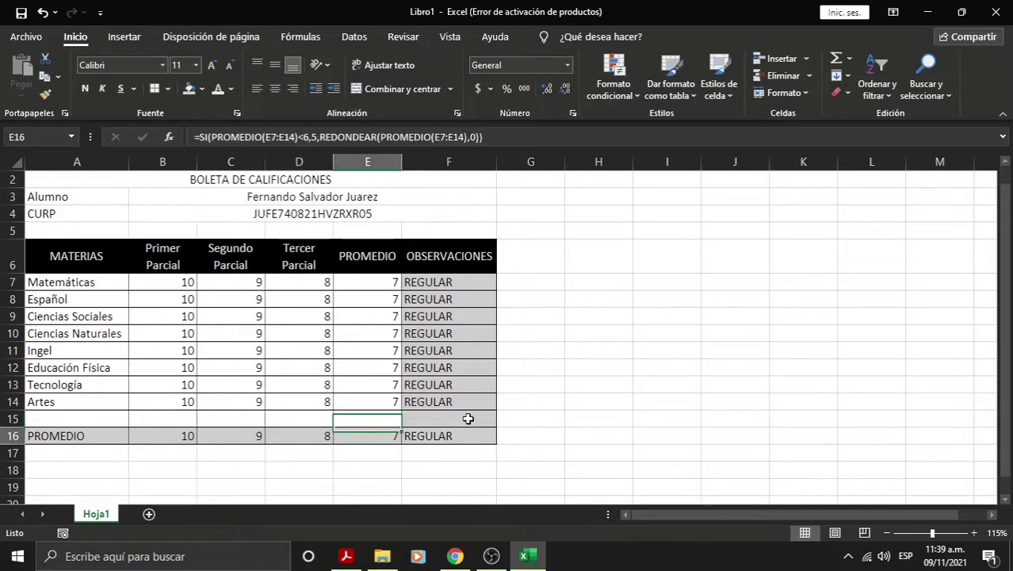
{"action": "key", "text": "Left"}
{"action": "key", "text": "Left"}
{"action": "key", "text": "Left"}
{"action": "key", "text": "Left"}
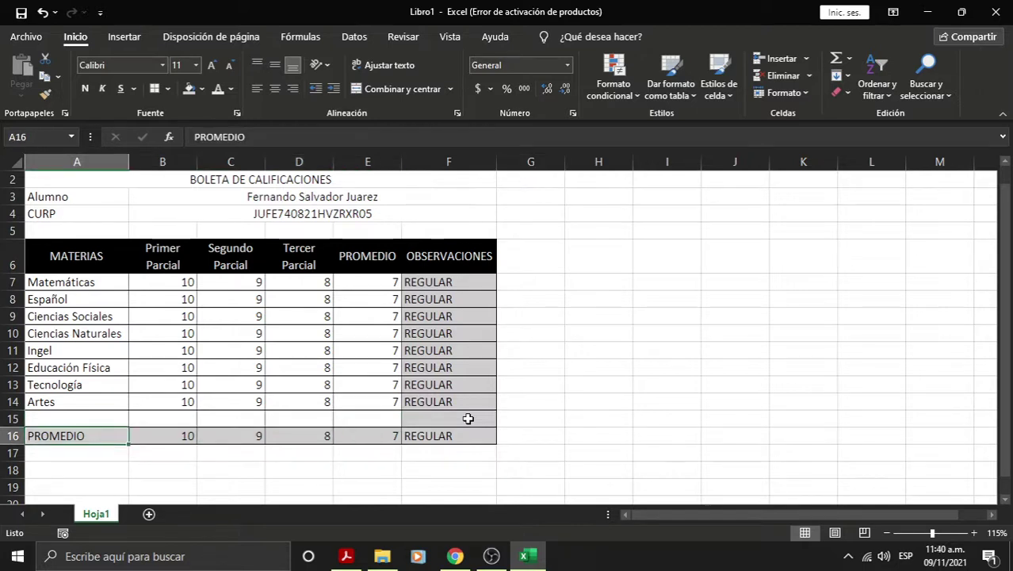
{"action": "key", "text": "Right"}
{"action": "key", "text": "Right"}
{"action": "key", "text": "Right"}
{"action": "key", "text": "Right"}
{"action": "key", "text": "Right"}
{"action": "key", "text": "Left"}
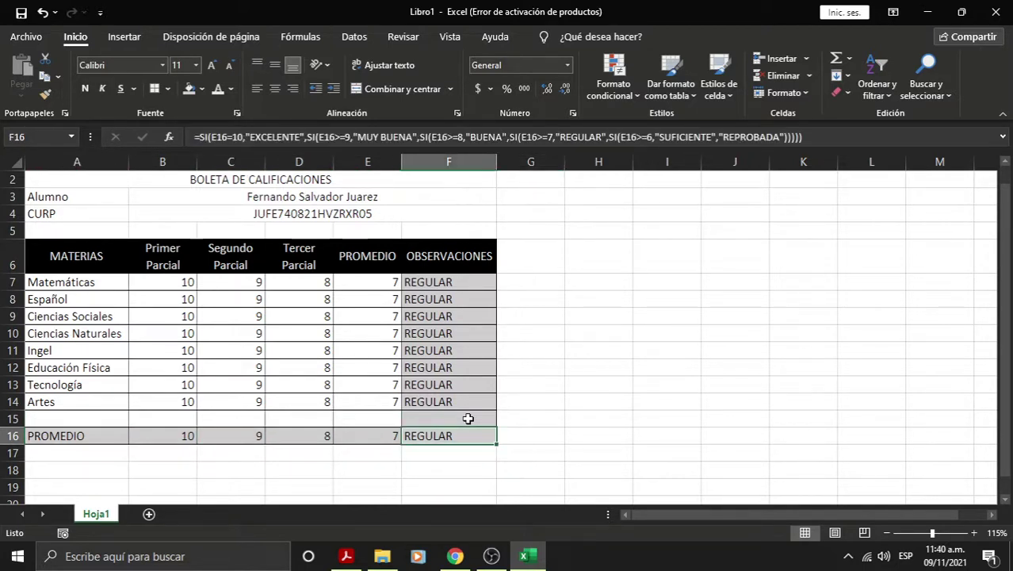
Format the overall average 7 and REGULAR in E16:F16 as bold, font size 18
{"action": "mouse_move", "coordinate": [391, 435]}
{"action": "left_mouse_down"}
{"action": "mouse_move", "coordinate": [430, 437]}
{"action": "mouse_move", "coordinate": [418, 436]}
{"action": "left_mouse_up"}
{"action": "key", "text": "ctrl+c"}
{"action": "left_click", "coordinate": [373, 437]}
{"action": "left_click", "coordinate": [409, 437]}
{"action": "left_click", "coordinate": [396, 436]}
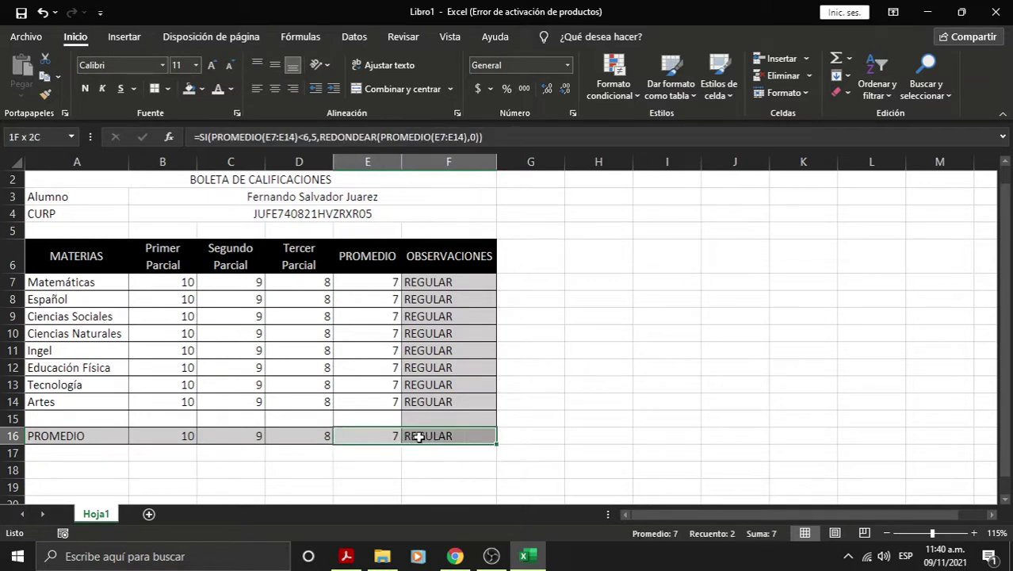
{"action": "left_click", "coordinate": [230, 89]}
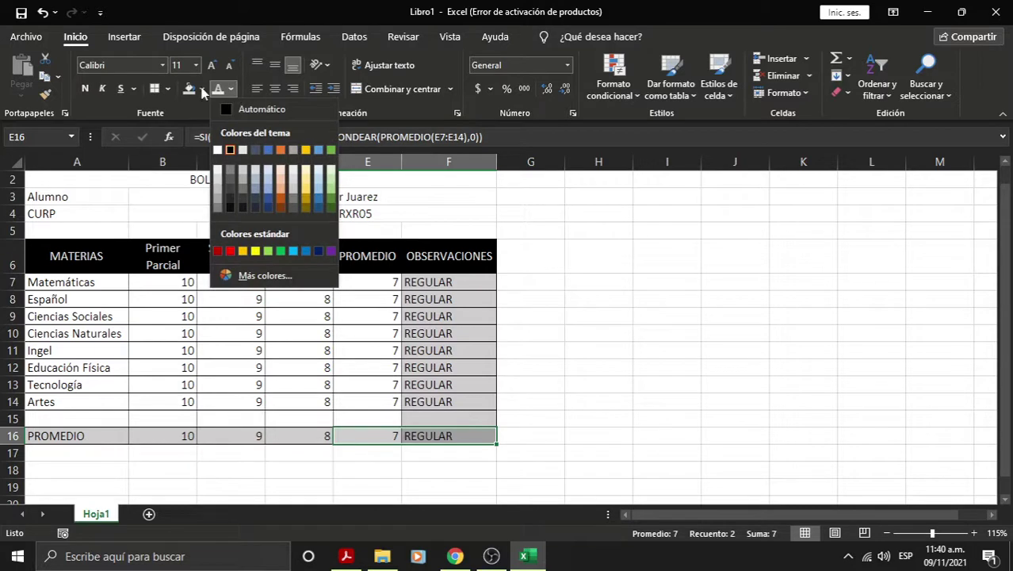
{"action": "left_click", "coordinate": [212, 67]}
{"action": "left_click", "coordinate": [212, 66]}
{"action": "left_click", "coordinate": [212, 67]}
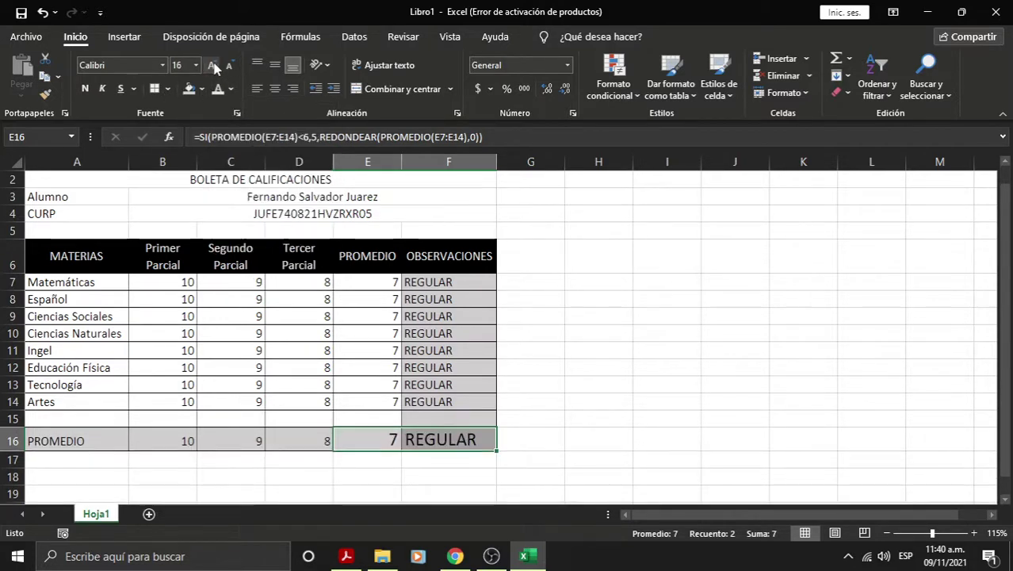
{"action": "left_click", "coordinate": [213, 66]}
{"action": "left_click", "coordinate": [85, 90]}
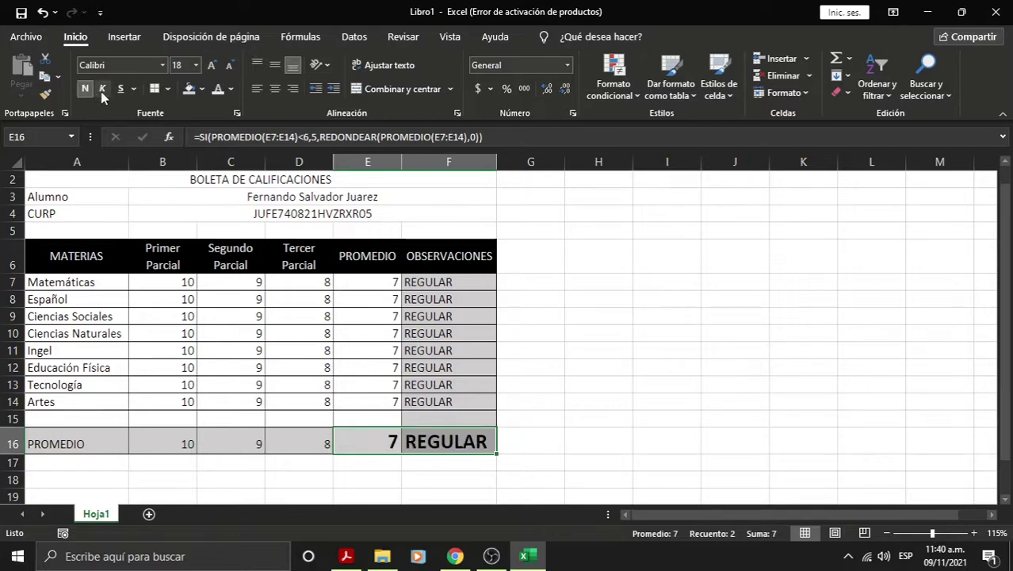
{"action": "left_click", "coordinate": [403, 474]}
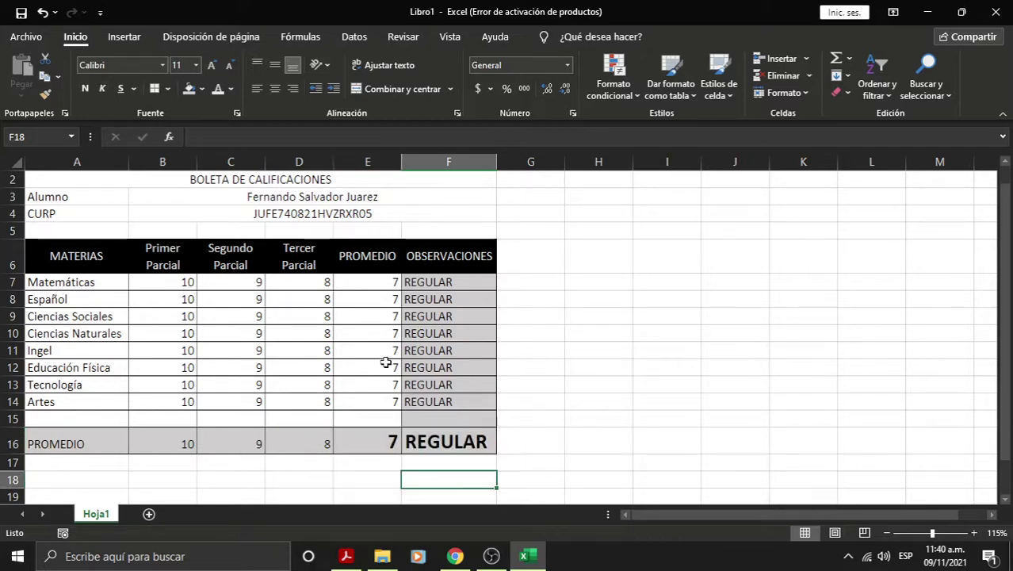
Inspect the Matemáticas PROMEDIO and the PROMEDIO-row formulas in E16 and D16
{"action": "left_click", "coordinate": [379, 284]}
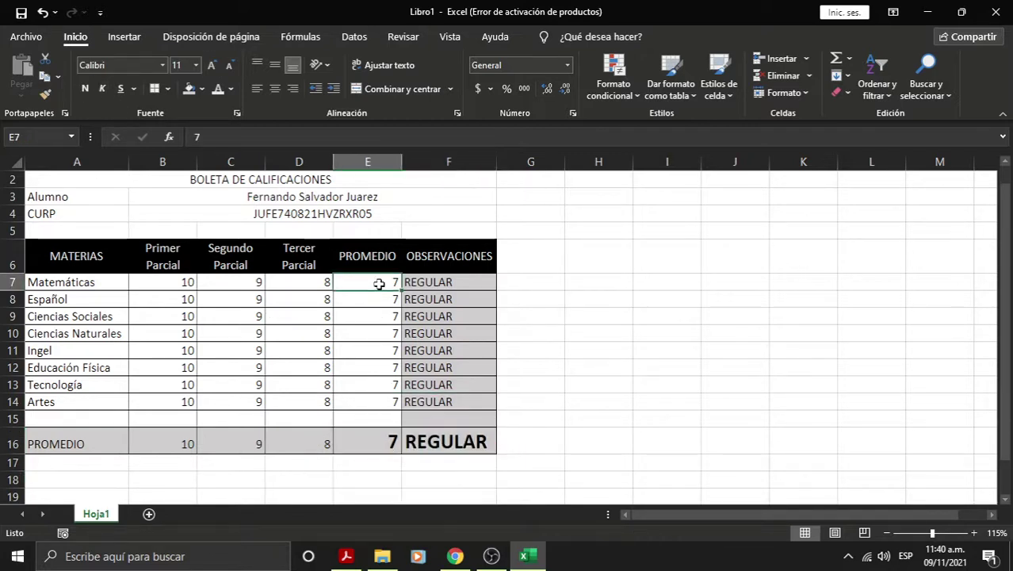
{"action": "left_click", "coordinate": [381, 447]}
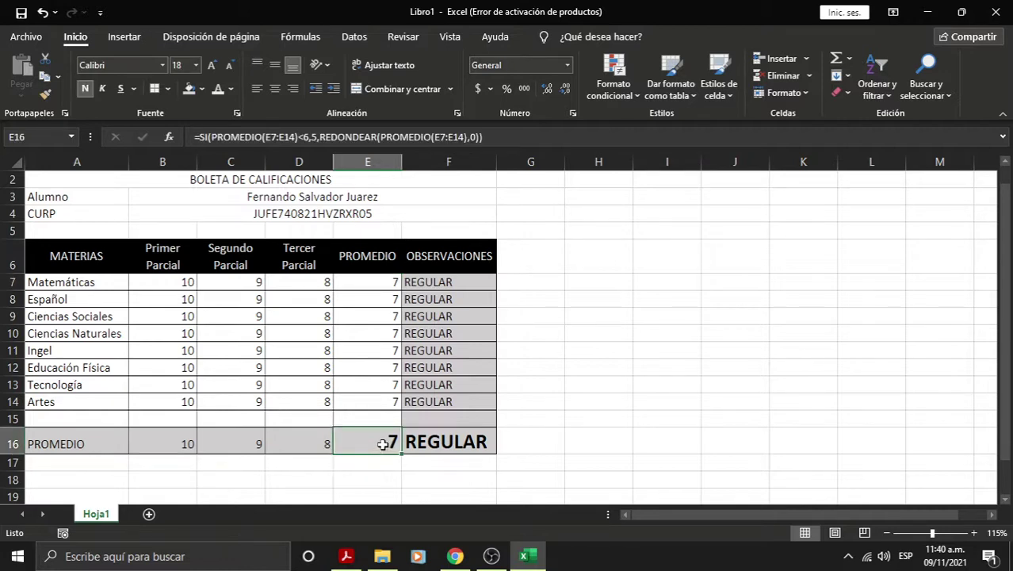
{"action": "left_click", "coordinate": [289, 447]}
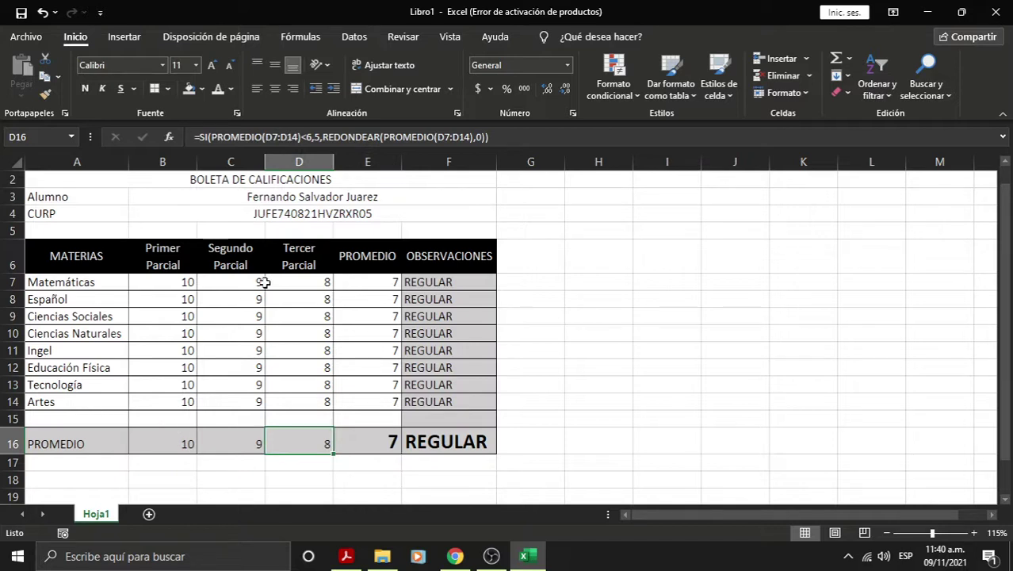
Enter 10 as the third-partial grade for the seven subjects, Matemáticas through Tecnología
{"action": "left_click", "coordinate": [321, 277]}
{"action": "type", "text": "10"}
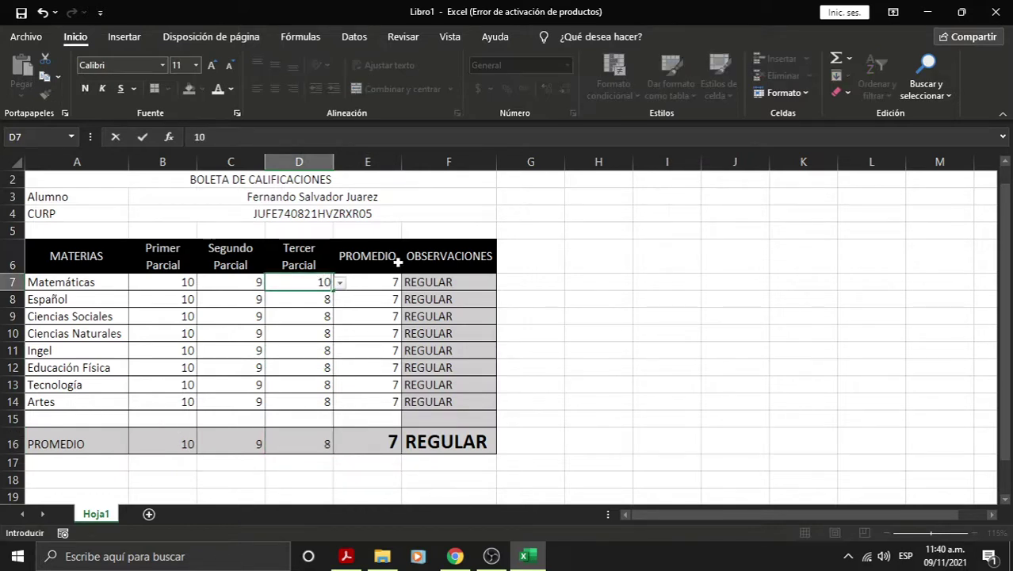
{"action": "key", "text": "Return"}
{"action": "type", "text": "10"}
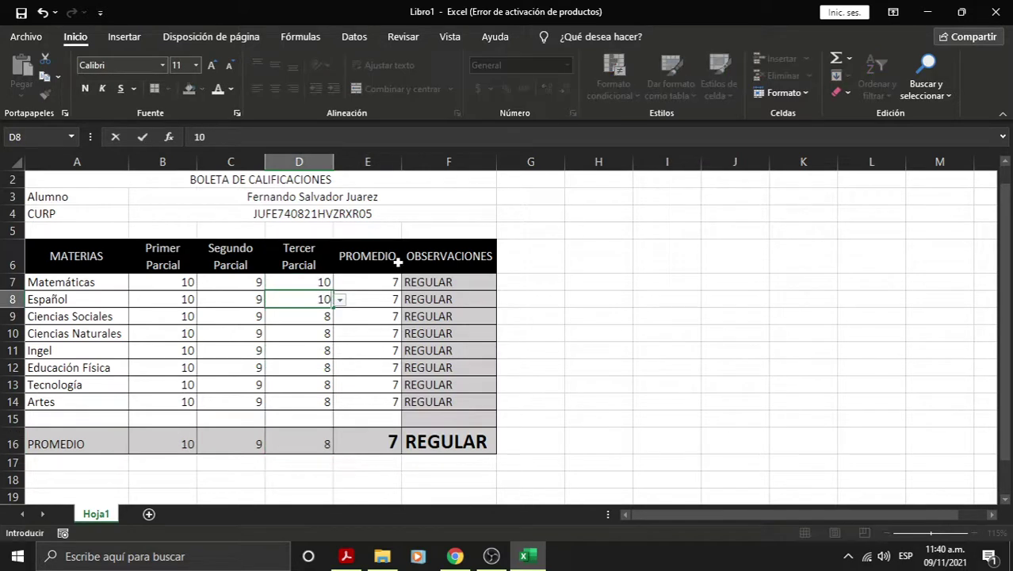
{"action": "key", "text": "Return"}
{"action": "type", "text": "10"}
{"action": "key", "text": "Return"}
{"action": "type", "text": "10"}
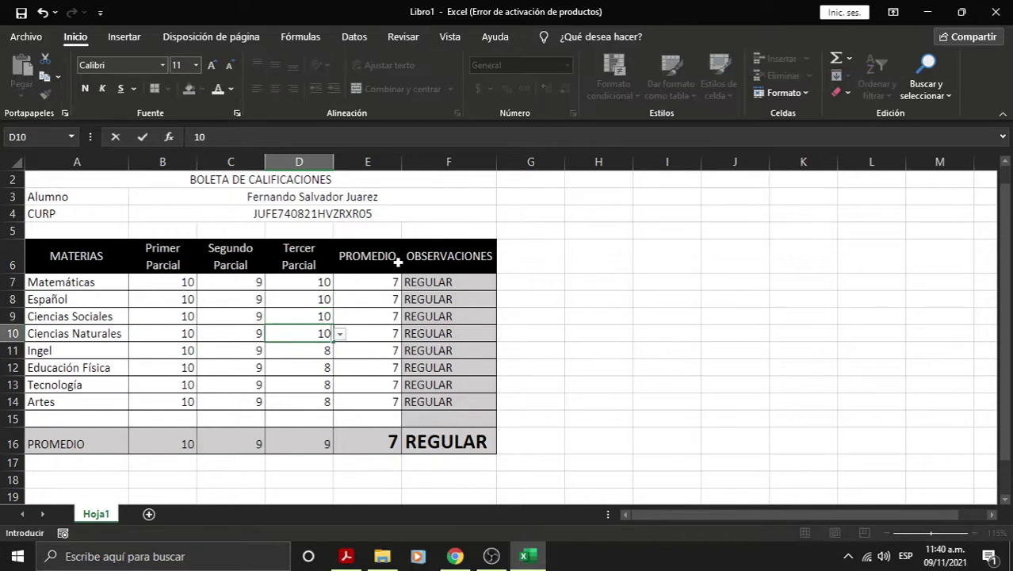
{"action": "key", "text": "Return"}
{"action": "type", "text": "10"}
{"action": "key", "text": "Return"}
{"action": "type", "text": "1"}
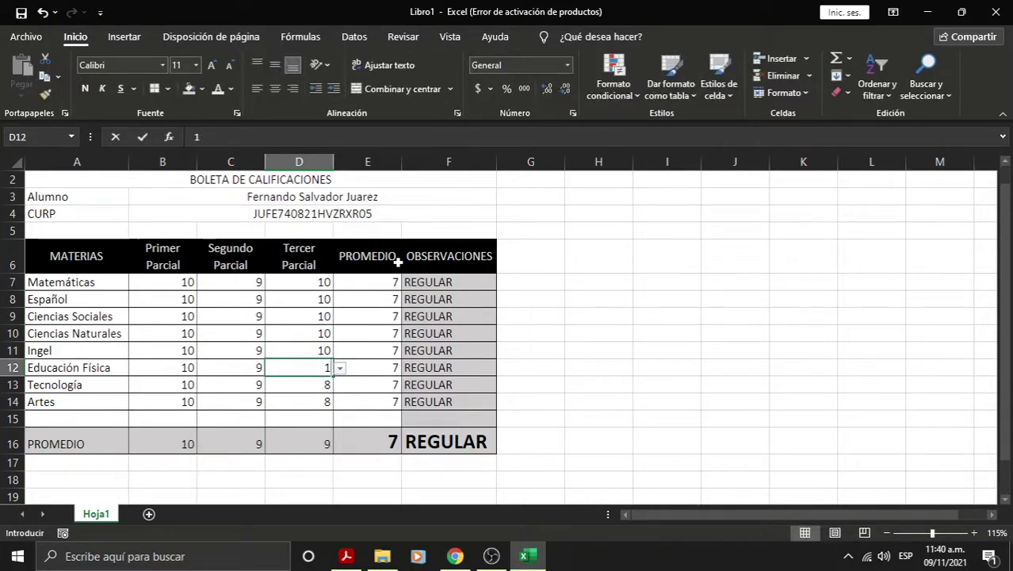
{"action": "type", "text": "0"}
{"action": "key", "text": "Return"}
{"action": "type", "text": "10"}
{"action": "key", "text": "Return"}
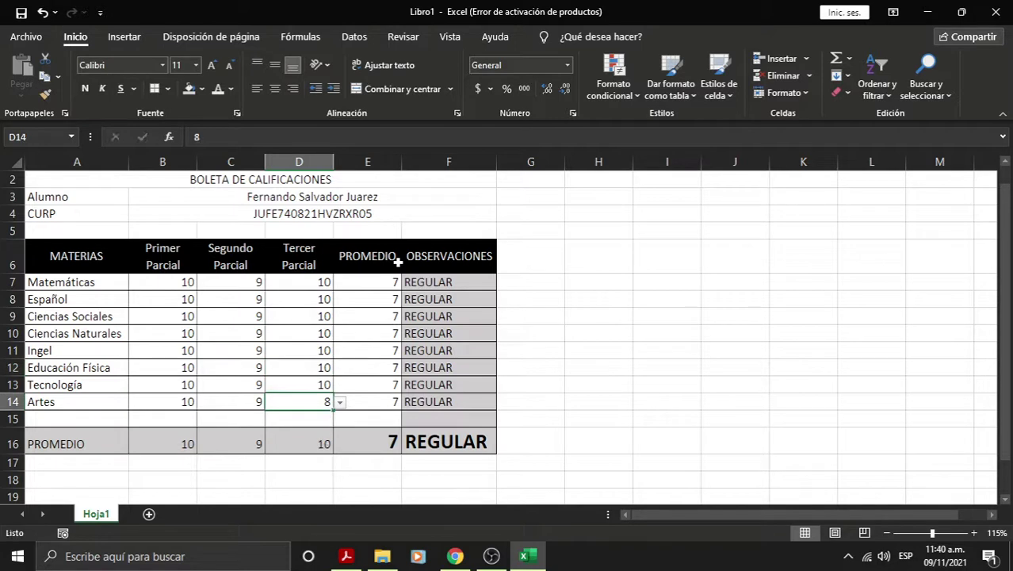
{"action": "type", "text": "10"}
{"action": "key", "text": "Return"}
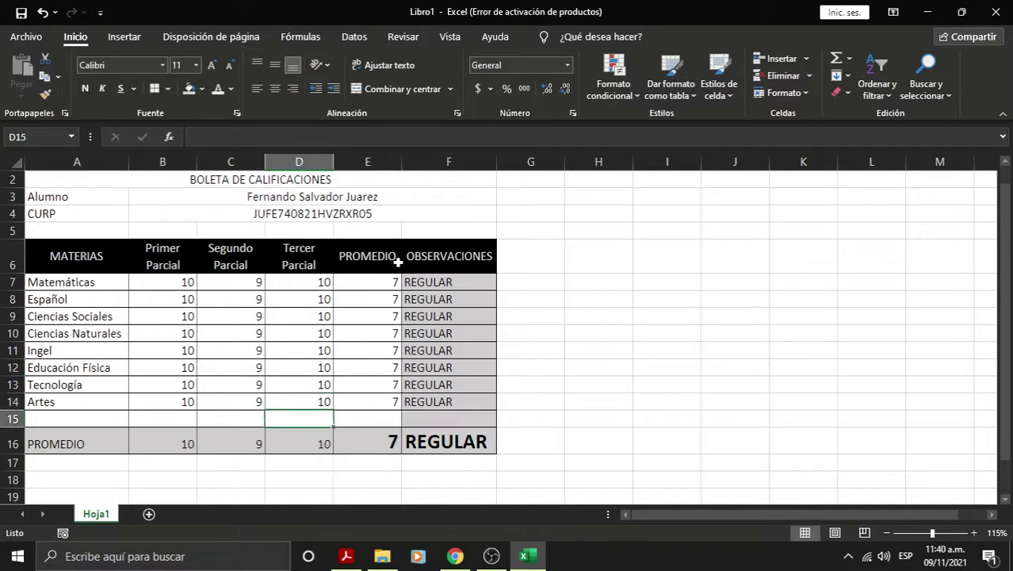
Undo the test so every subject's third-partial grade returns to 8
{"action": "key", "text": "Up"}
{"action": "key", "text": "Right"}
{"action": "key", "text": "Up"}
{"action": "key", "text": "Up"}
{"action": "key", "text": "Left"}
{"action": "key", "text": "Left"}
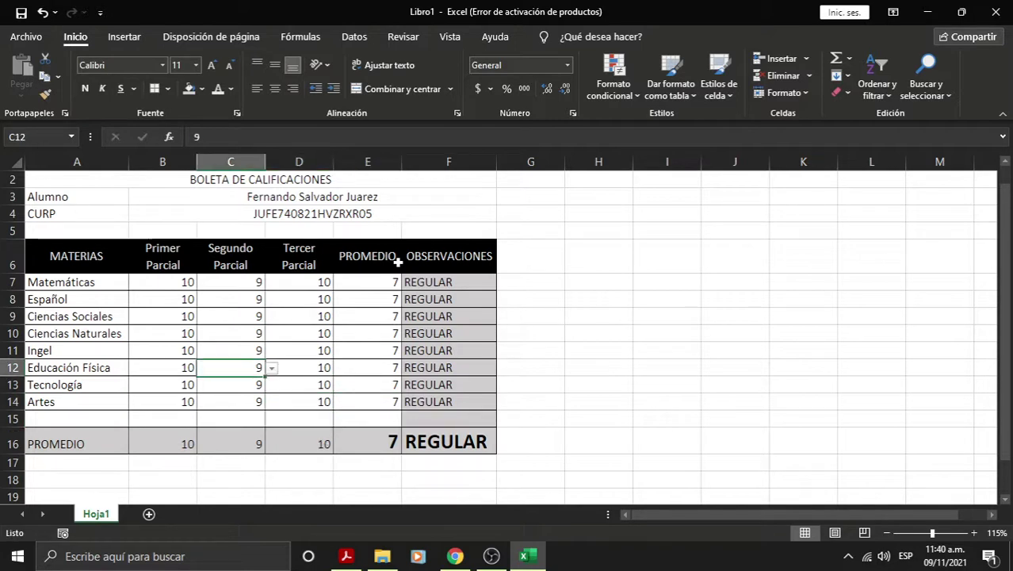
{"action": "key", "text": "Up"}
{"action": "key", "text": "Up"}
{"action": "key", "text": "Up"}
{"action": "key", "text": "Right"}
{"action": "key", "text": "Right"}
{"action": "key", "text": "Right"}
{"action": "key", "text": "Left"}
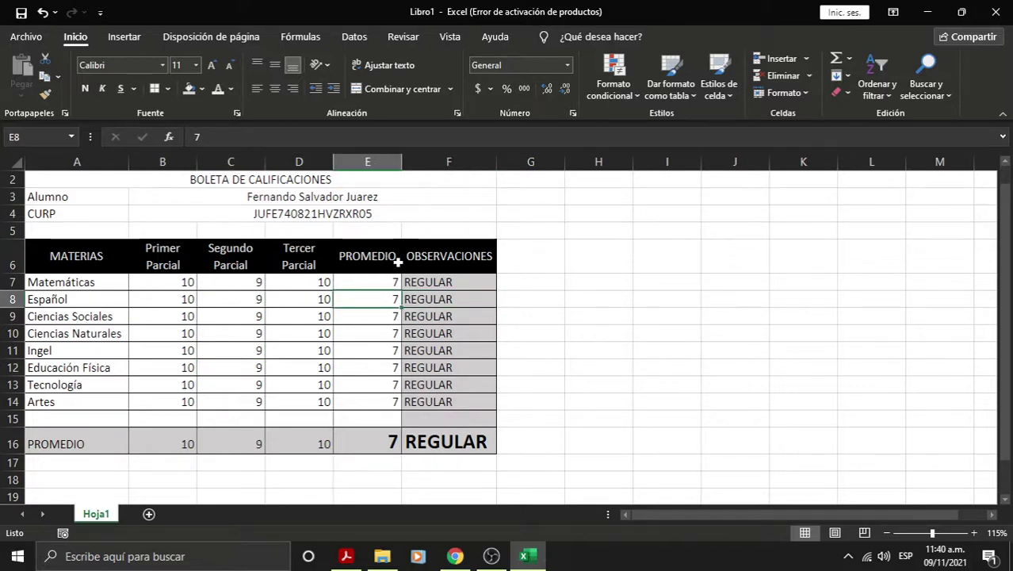
{"action": "key", "text": "ctrl+z"}
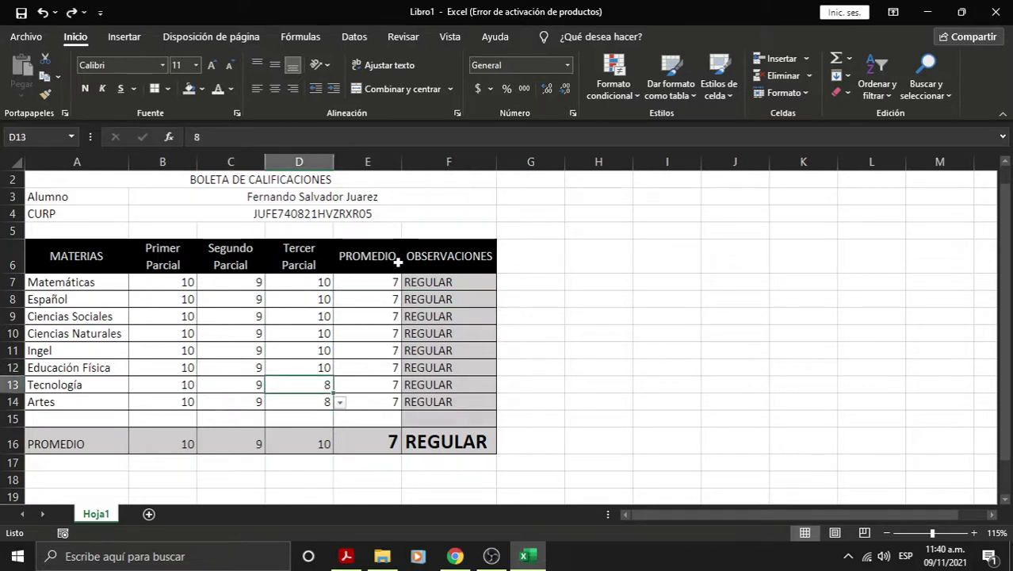
{"action": "left_click", "coordinate": [300, 367]}
{"action": "type", "text": "8"}
{"action": "key", "text": "Up"}
{"action": "key", "text": "ctrl+v"}
{"action": "key", "text": "Up"}
{"action": "key", "text": "ctrl+v"}
{"action": "key", "text": "Up"}
{"action": "key", "text": "ctrl+v"}
{"action": "key", "text": "Up"}
{"action": "key", "text": "ctrl+v"}
{"action": "key", "text": "Up"}
{"action": "key", "text": "ctrl+v"}
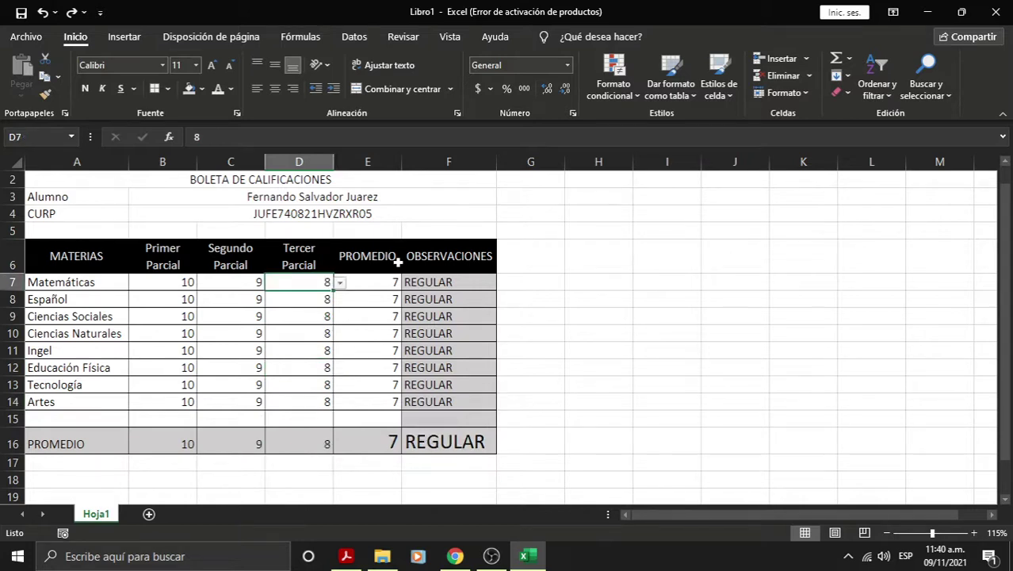
Undo the row 16 formatting, the typed test averages and earlier grade entries
{"action": "key", "text": "Right"}
{"action": "key", "text": "Down"}
{"action": "key", "text": "Down"}
{"action": "key", "text": "Down"}
{"action": "key", "text": "shift+Right"}
{"action": "key", "text": "ctrl+v"}
{"action": "key", "text": "ctrl+z"}
{"action": "key", "text": "ctrl+z"}
{"action": "key", "text": "ctrl+z"}
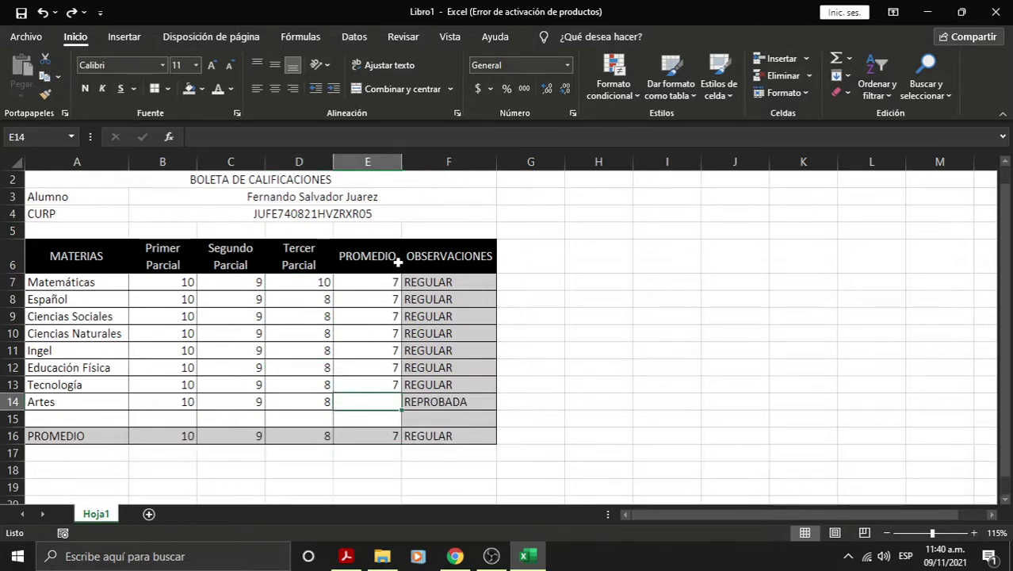
{"action": "key", "text": "ctrl+z"}
{"action": "key", "text": "ctrl+z"}
{"action": "key", "text": "ctrl+z"}
{"action": "key", "text": "ctrl+z"}
{"action": "key", "text": "ctrl+z"}
{"action": "key", "text": "ctrl+z"}
{"action": "key", "text": "ctrl+z"}
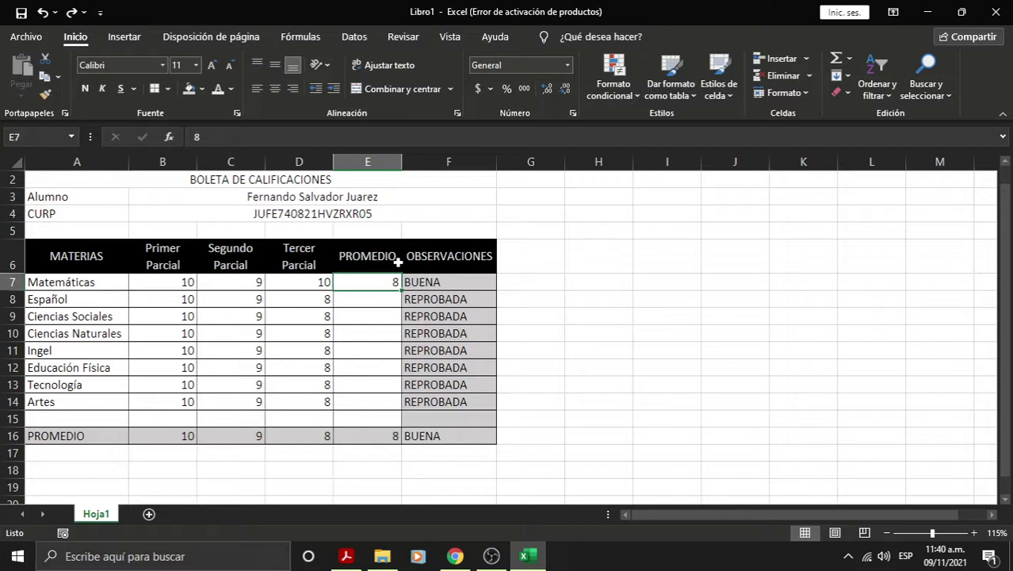
{"action": "key", "text": "ctrl+z"}
{"action": "key", "text": "ctrl+z"}
{"action": "key", "text": "ctrl+z"}
{"action": "key", "text": "ctrl+z"}
{"action": "key", "text": "ctrl+z"}
{"action": "key", "text": "ctrl+z"}
{"action": "key", "text": "ctrl+z"}
{"action": "key", "text": "ctrl+z"}
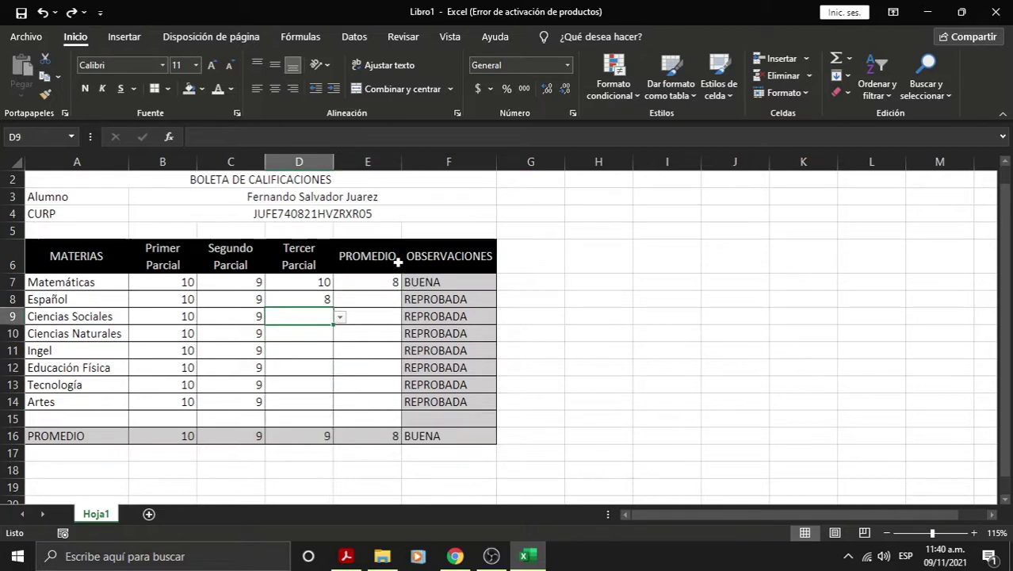
{"action": "key", "text": "ctrl+z"}
{"action": "key", "text": "ctrl+z"}
{"action": "key", "text": "ctrl+z"}
{"action": "key", "text": "ctrl+z"}
{"action": "key", "text": "ctrl+z"}
{"action": "key", "text": "ctrl+z"}
{"action": "key", "text": "ctrl+z"}
{"action": "key", "text": "ctrl+z"}
{"action": "key", "text": "ctrl+z"}
{"action": "key", "text": "ctrl+z"}
{"action": "key", "text": "ctrl+z"}
{"action": "key", "text": "ctrl+z"}
{"action": "key", "text": "ctrl+z"}
{"action": "key", "text": "ctrl+z"}
{"action": "key", "text": "ctrl+z"}
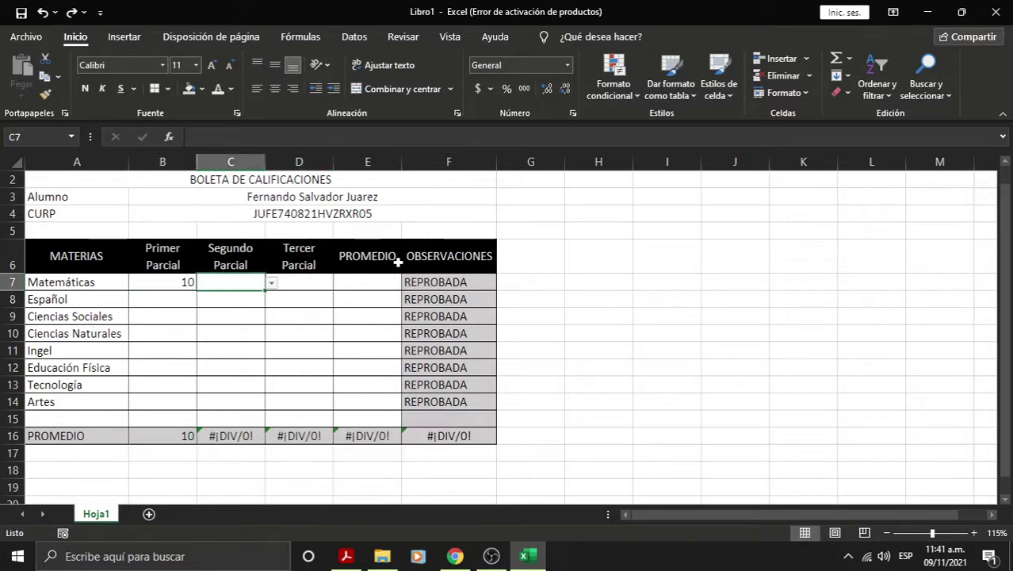
{"action": "key", "text": "ctrl+z"}
{"action": "key", "text": "ctrl+z"}
{"action": "key", "text": "ctrl+z"}
Redo to restore the entered grades, then clear grade cells B7:D14
{"action": "key", "text": "ctrl+y"}
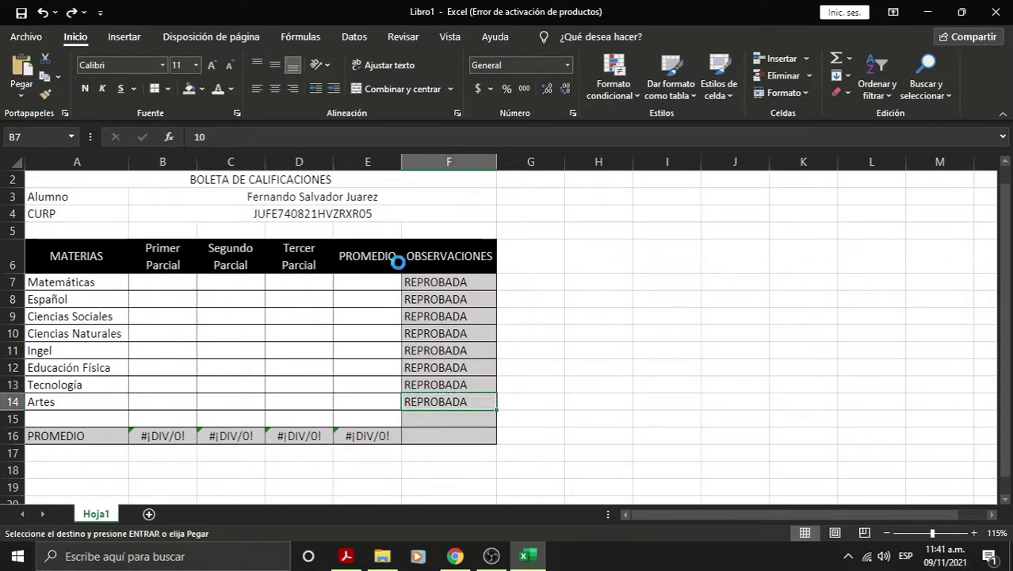
{"action": "key", "text": "ctrl+y"}
{"action": "key", "text": "ctrl+y"}
{"action": "key", "text": "ctrl+y"}
{"action": "key", "text": "ctrl+y"}
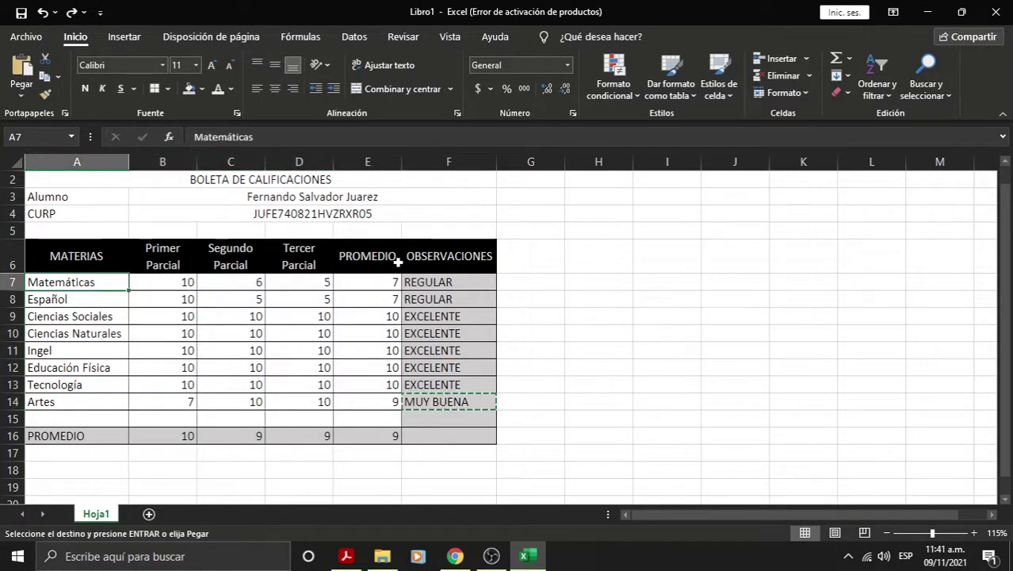
{"action": "mouse_move", "coordinate": [167, 282]}
{"action": "left_mouse_down"}
{"action": "mouse_move", "coordinate": [312, 390]}
{"action": "mouse_move", "coordinate": [314, 404]}
{"action": "left_mouse_up"}
{"action": "key", "text": "Delete"}
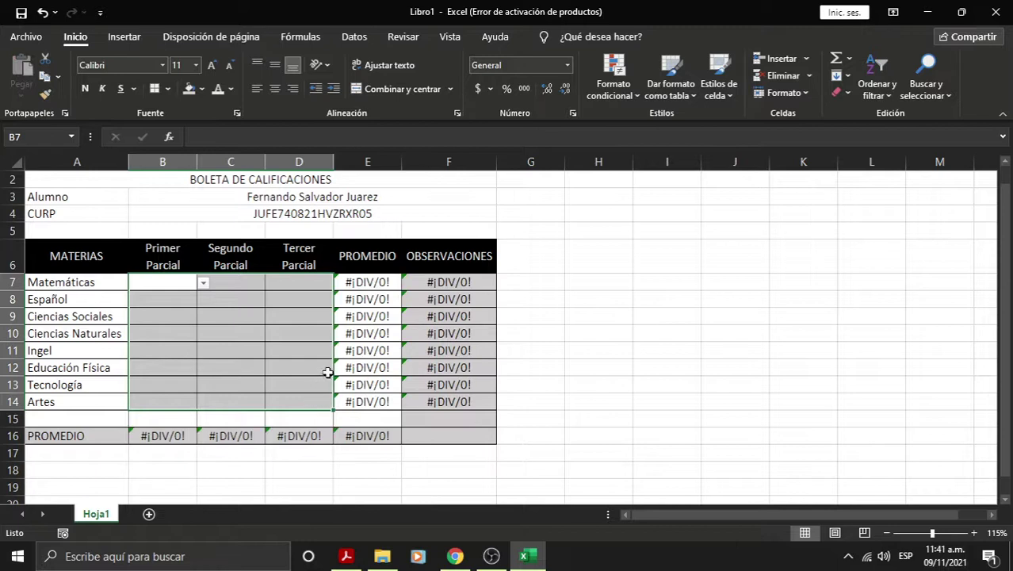
Copy the OBSERVACIONES nested SI formula from F14 into F16
{"action": "left_click", "coordinate": [365, 416]}
{"action": "left_click", "coordinate": [368, 468]}
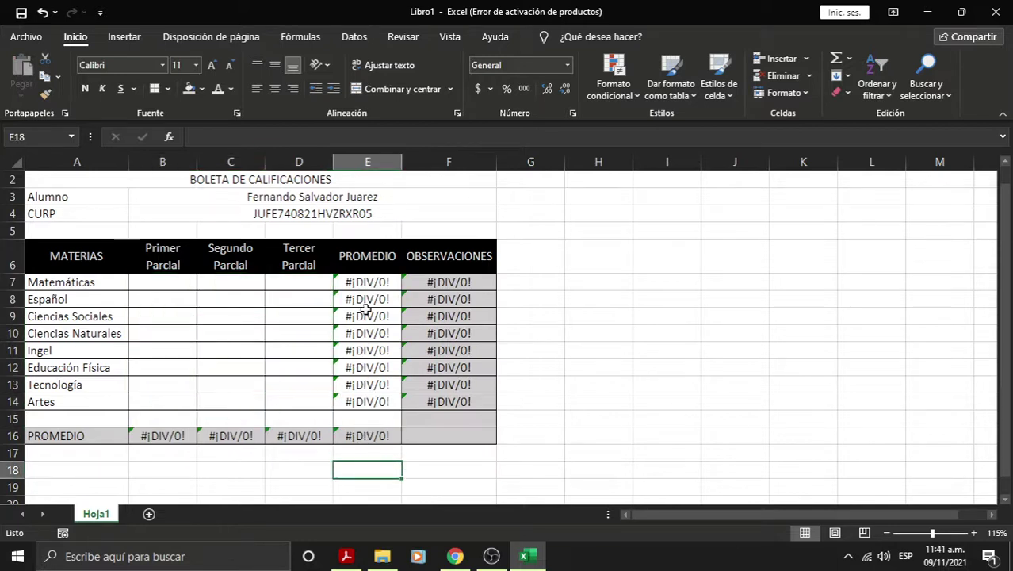
{"action": "left_click", "coordinate": [454, 403]}
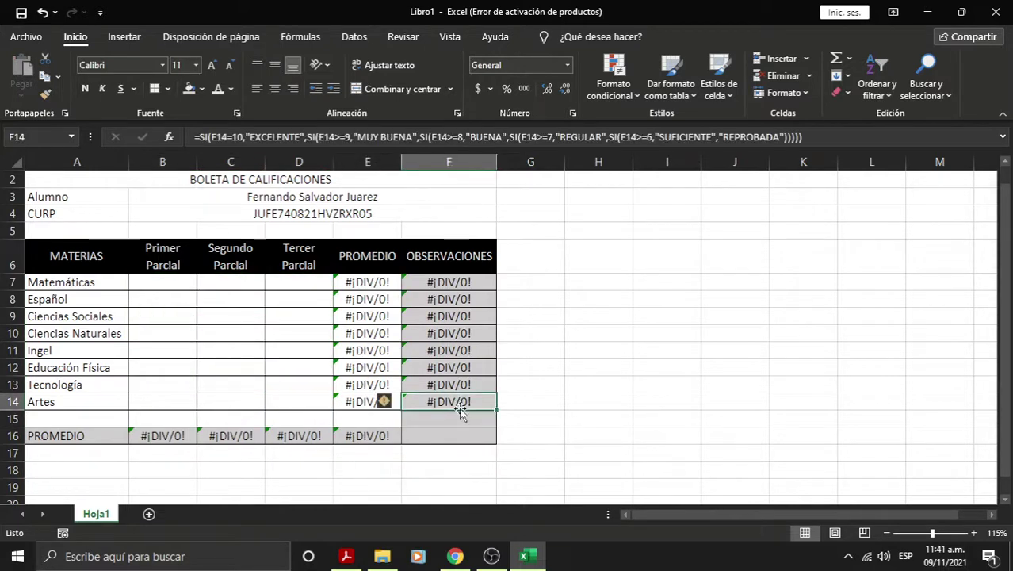
{"action": "key", "text": "ctrl+c"}
{"action": "left_click", "coordinate": [462, 429]}
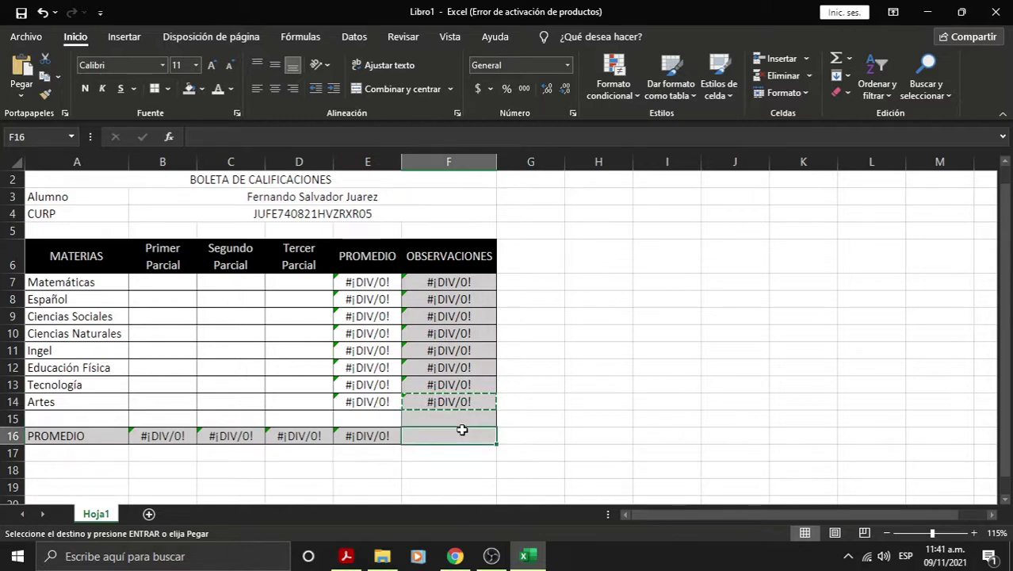
{"action": "key", "text": "ctrl+v"}
Review a PROMEDIO formula and return to the first grade cell B7
{"action": "left_click", "coordinate": [369, 349]}
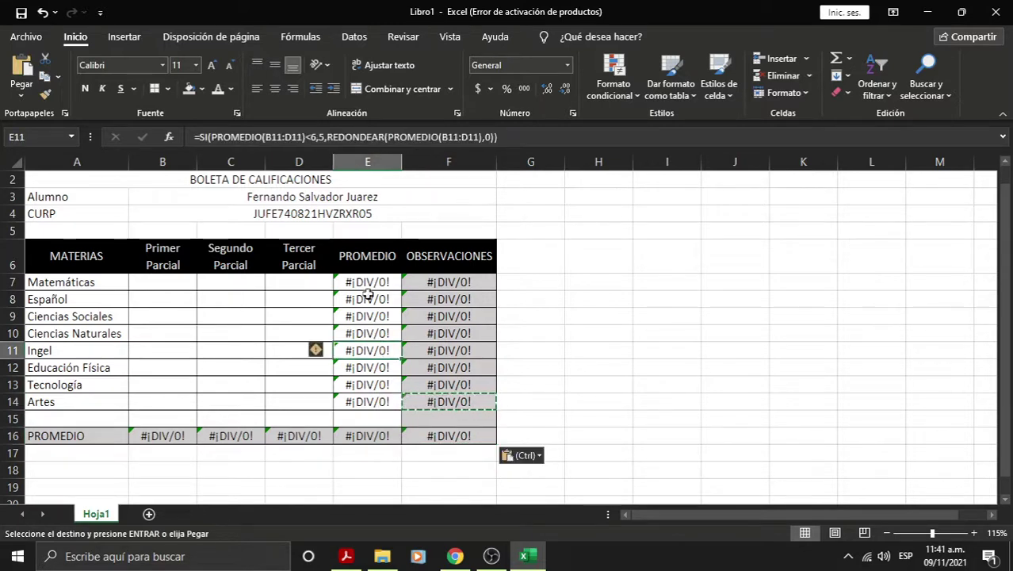
{"action": "left_click_drag", "start_coordinate": [171, 287], "coordinate": [322, 403]}
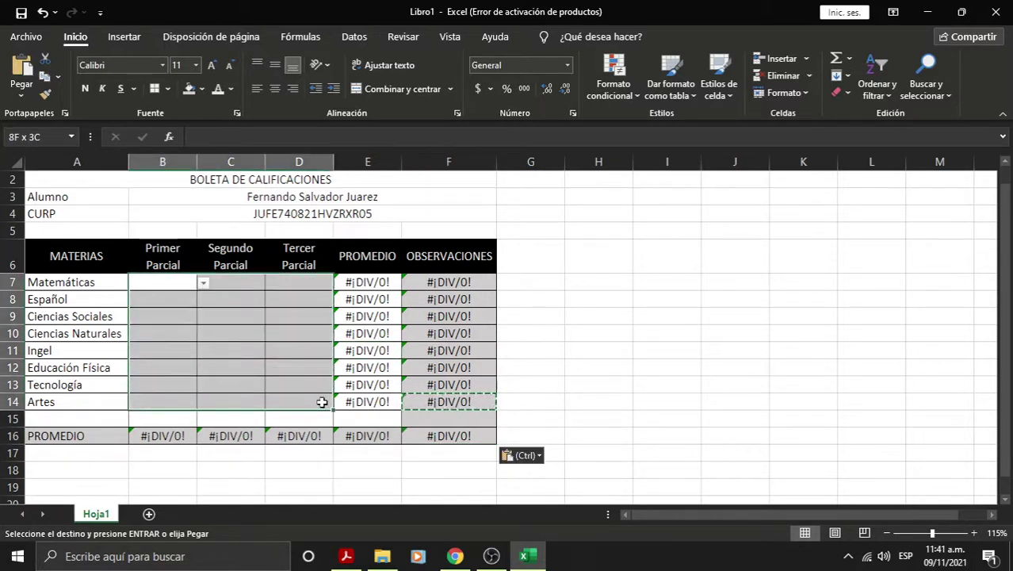
{"action": "left_click", "coordinate": [238, 331]}
{"action": "left_click", "coordinate": [172, 279]}
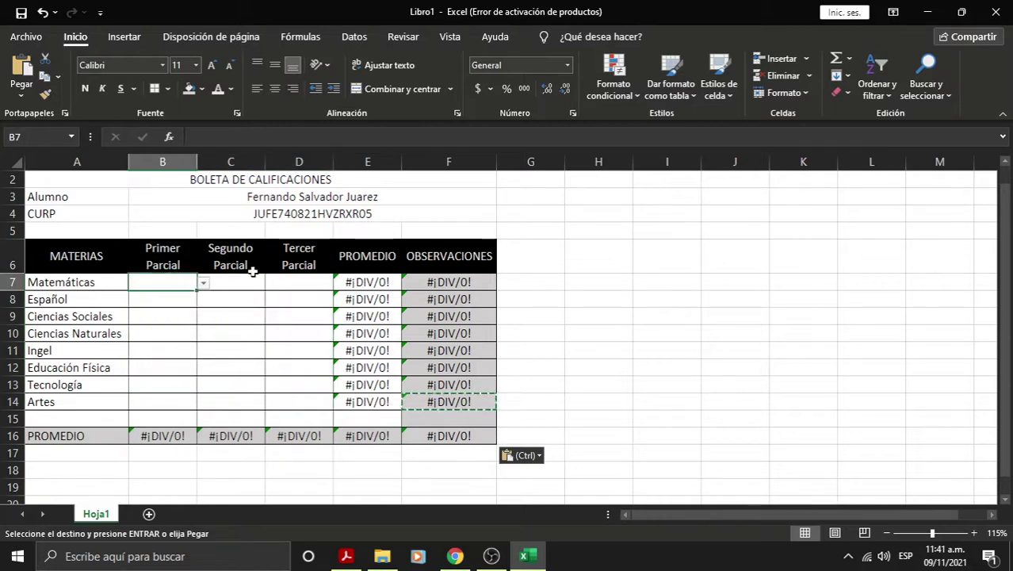
Enter 10 in B7 and paste it across all grade cells B7:D14
{"action": "type", "text": "10"}
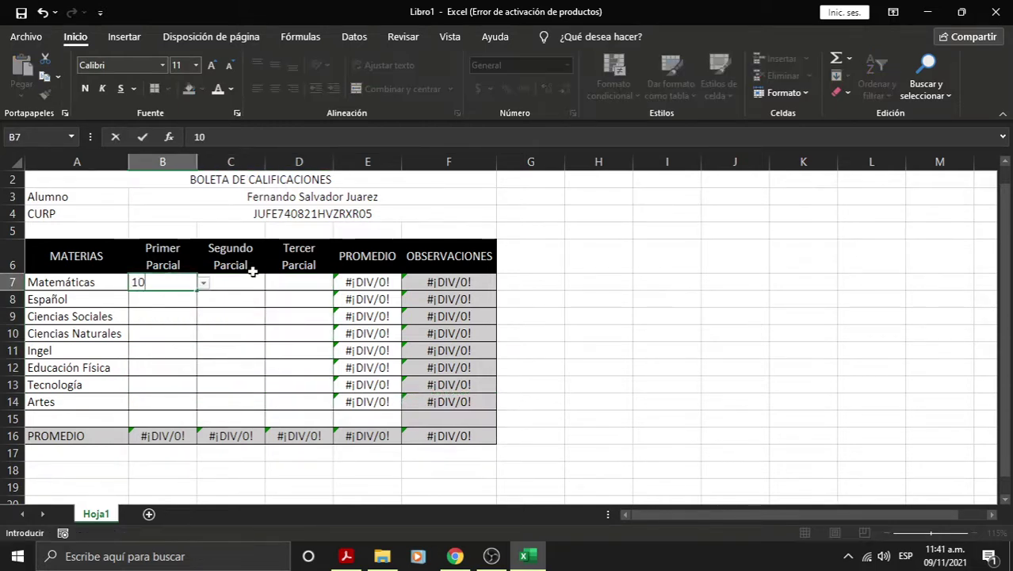
{"action": "key", "text": "ctrl+Return"}
{"action": "key", "text": "ctrl+c"}
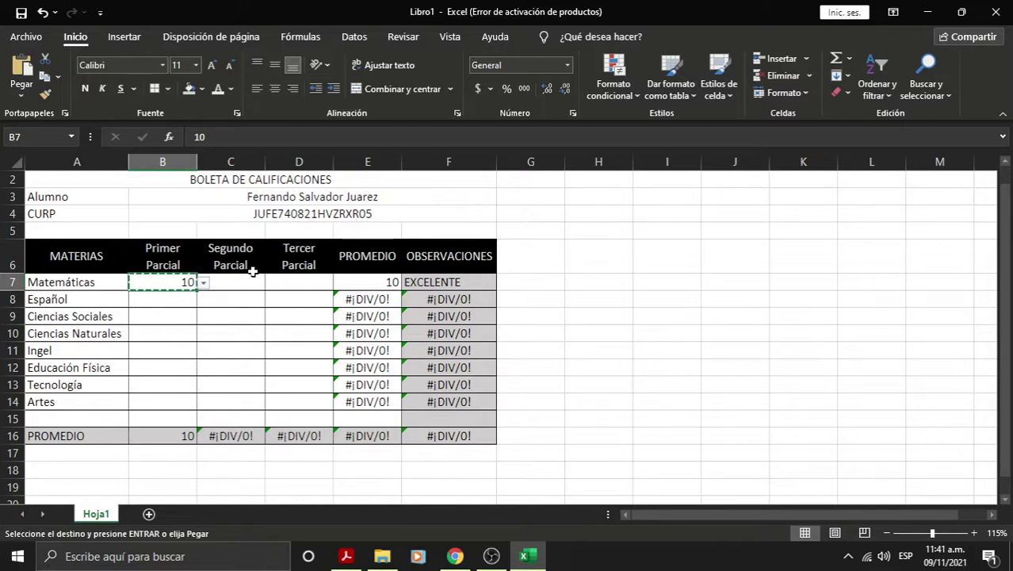
{"action": "key", "text": "shift+Down"}
{"action": "key", "text": "shift+Down"}
{"action": "key", "text": "shift+Down"}
{"action": "key", "text": "shift+Down"}
{"action": "key", "text": "shift+Down"}
{"action": "key", "text": "shift+Down"}
{"action": "key", "text": "shift+Down"}
{"action": "key", "text": "shift+Right"}
{"action": "key", "text": "shift+Right"}
{"action": "key", "text": "ctrl+v"}
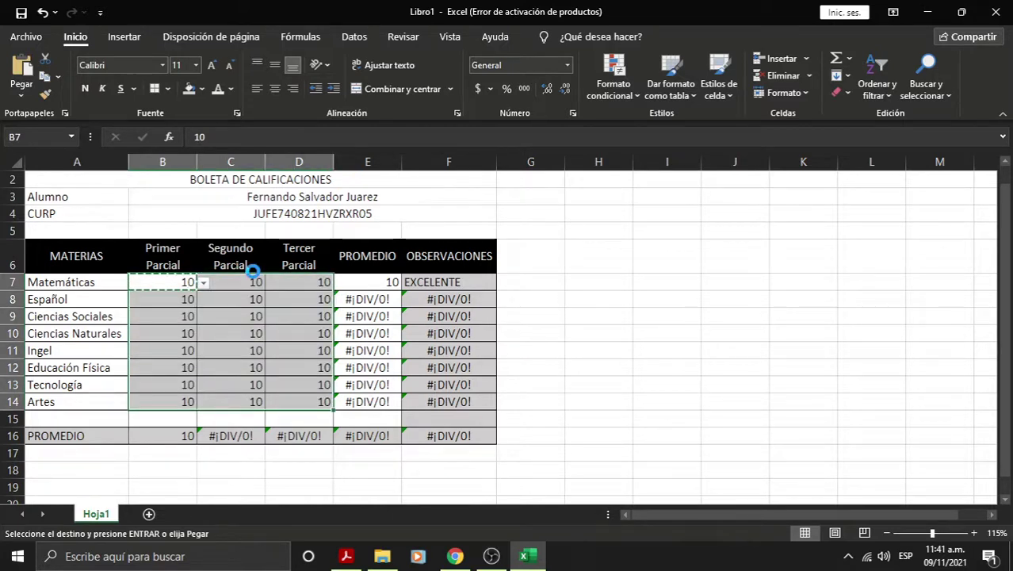
{"action": "key", "text": "Escape"}
Check the OBSERVACIONES formula in F11 and return to the grade cells
{"action": "key", "text": "Right"}
{"action": "key", "text": "Right"}
{"action": "key", "text": "Right"}
{"action": "key", "text": "Down"}
{"action": "key", "text": "Down"}
{"action": "key", "text": "Down"}
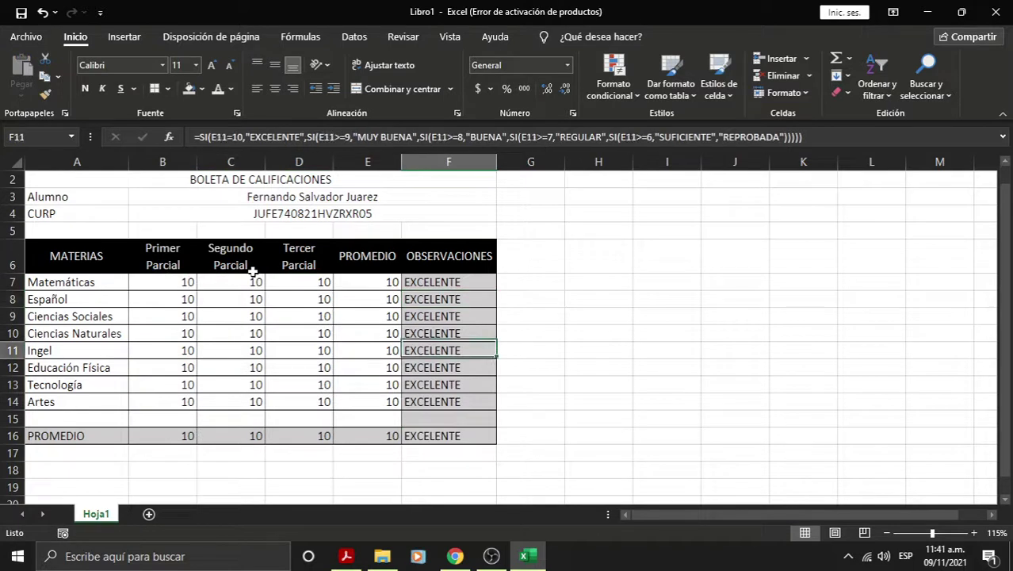
{"action": "key", "text": "Home"}
{"action": "key", "text": "Up"}
{"action": "key", "text": "Up"}
{"action": "key", "text": "Up"}
{"action": "key", "text": "Right"}
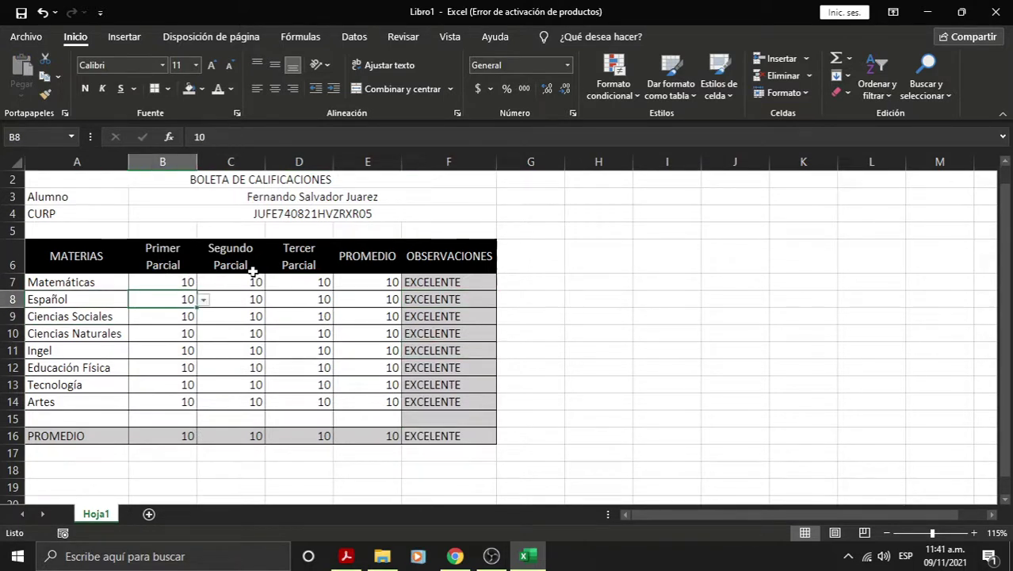
Enter 9 in B7 and paste it over all grade cells B7:D14
{"action": "key", "text": "Up"}
{"action": "type", "text": "9"}
{"action": "key", "text": "ctrl+Return"}
{"action": "key", "text": "ctrl+c"}
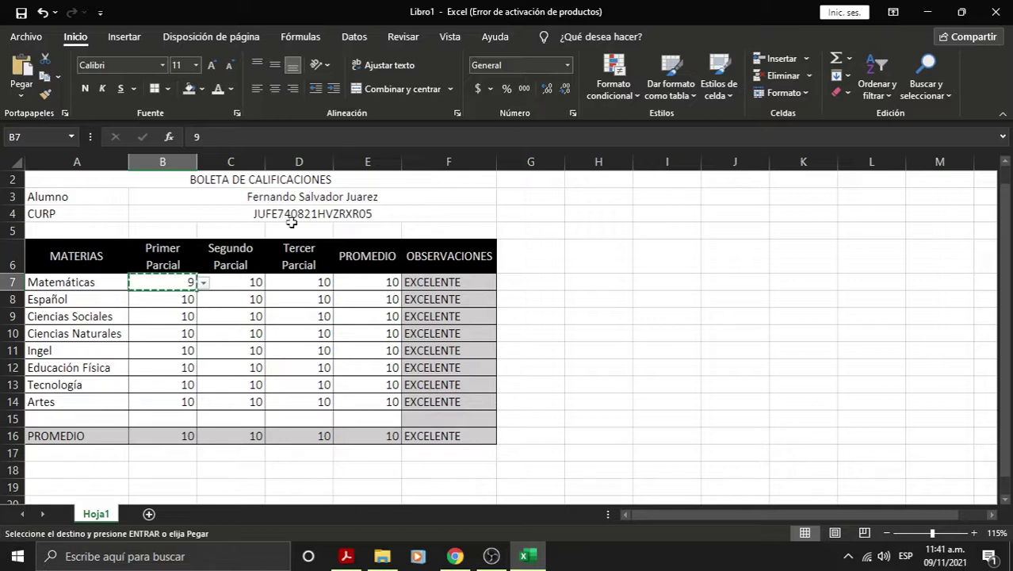
{"action": "key", "text": "shift+Down"}
{"action": "key", "text": "shift+Down"}
{"action": "key", "text": "shift+Down"}
{"action": "key", "text": "shift+Right"}
{"action": "key", "text": "shift+Right"}
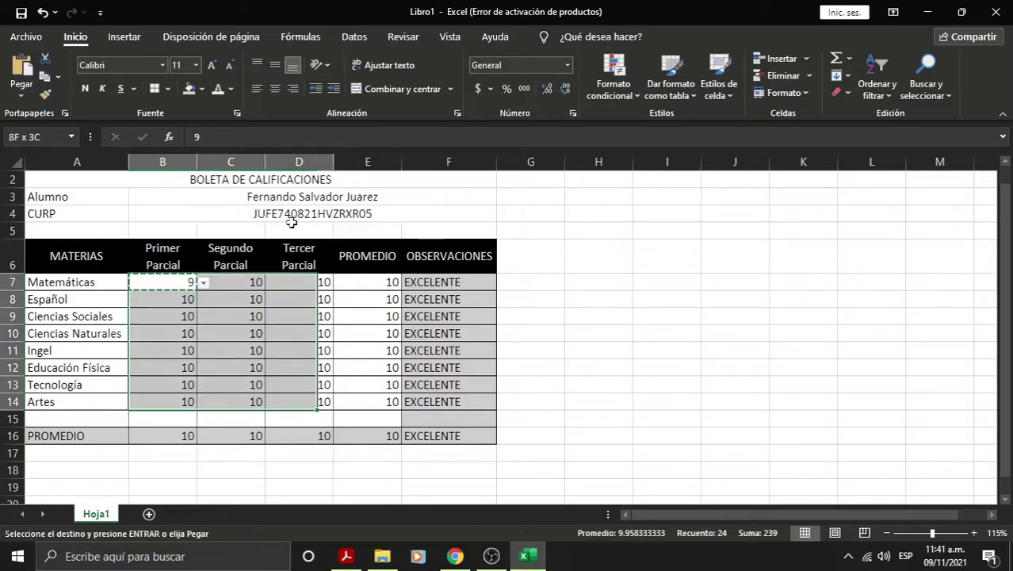
{"action": "key", "text": "ctrl+v"}
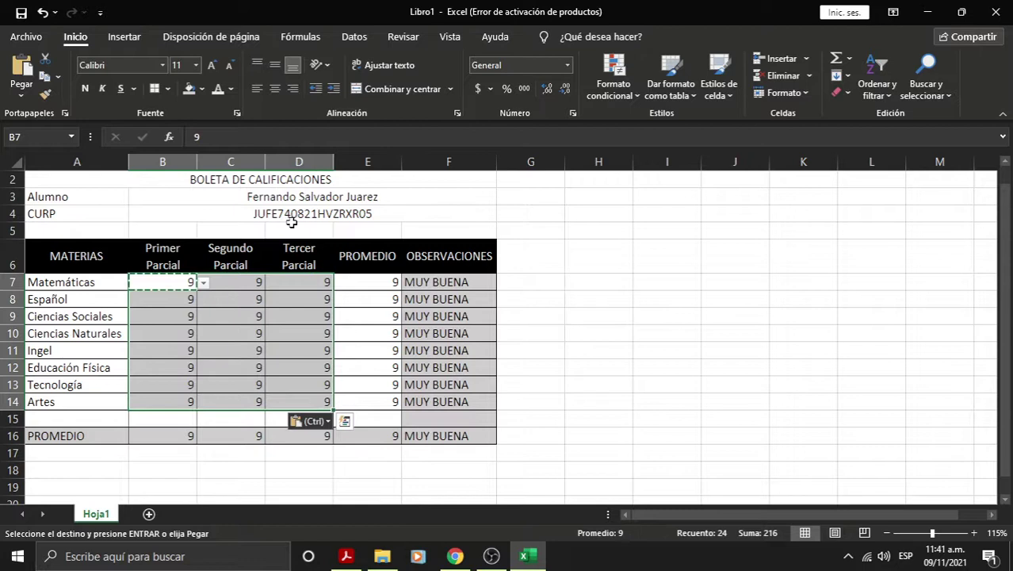
{"action": "key", "text": "shift+BackSpace"}
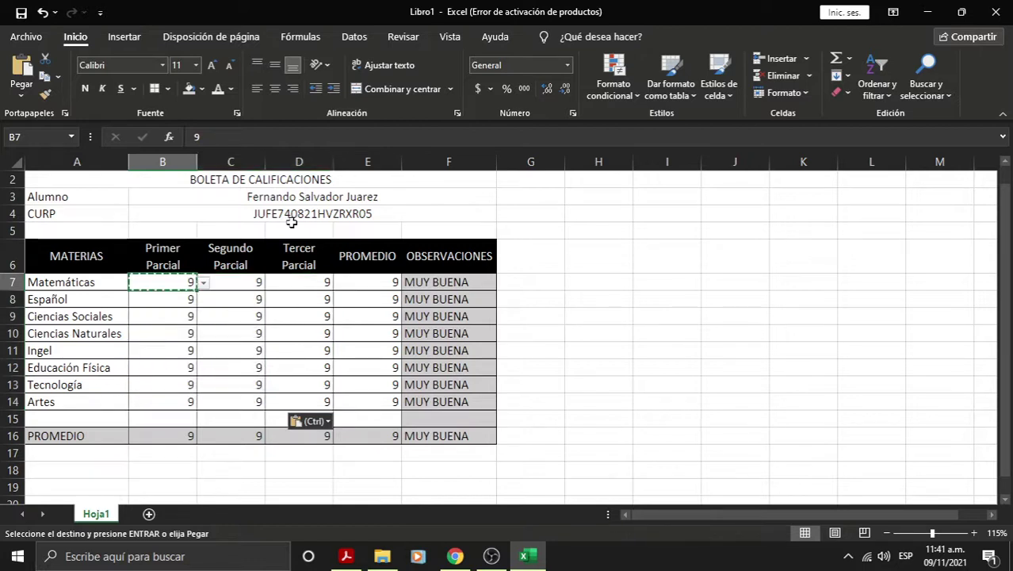
Enter 5 in B7 and paste it over all grade cells B7:D14
{"action": "type", "text": "5"}
{"action": "key", "text": "ctrl+Return"}
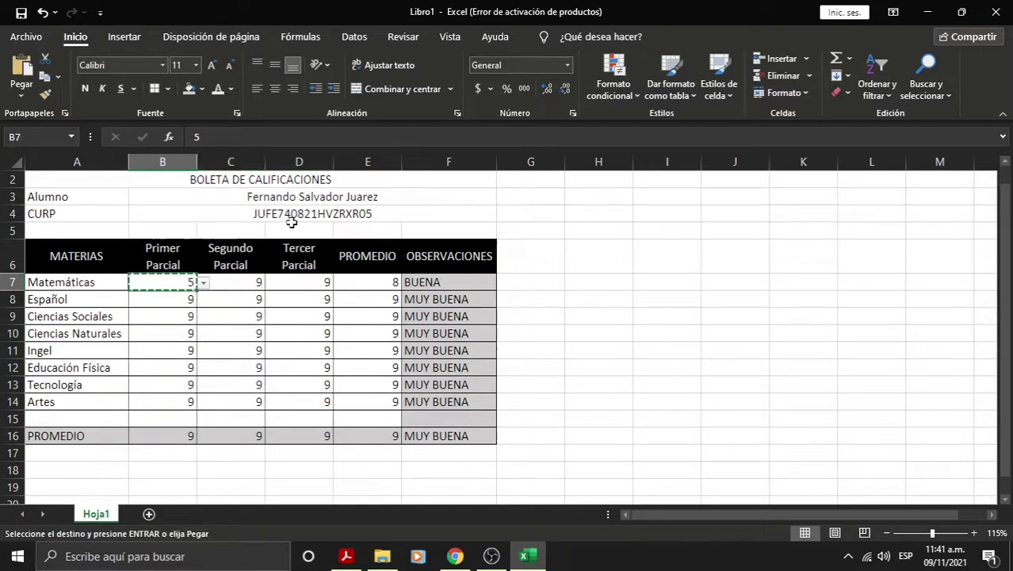
{"action": "key", "text": "ctrl+shift+Down"}
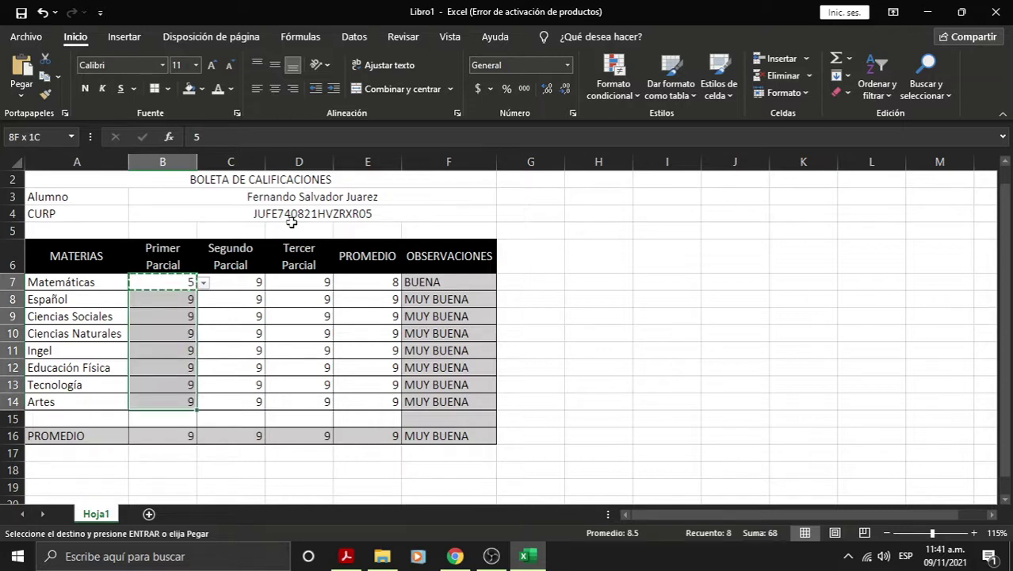
{"action": "key", "text": "shift+Right"}
{"action": "key", "text": "shift+Right"}
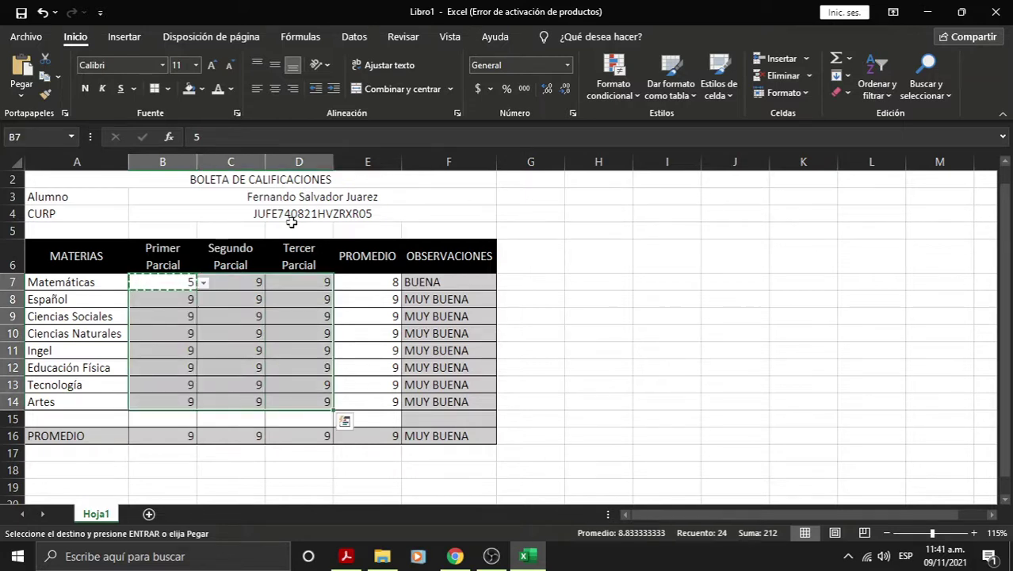
{"action": "key", "text": "ctrl+v"}
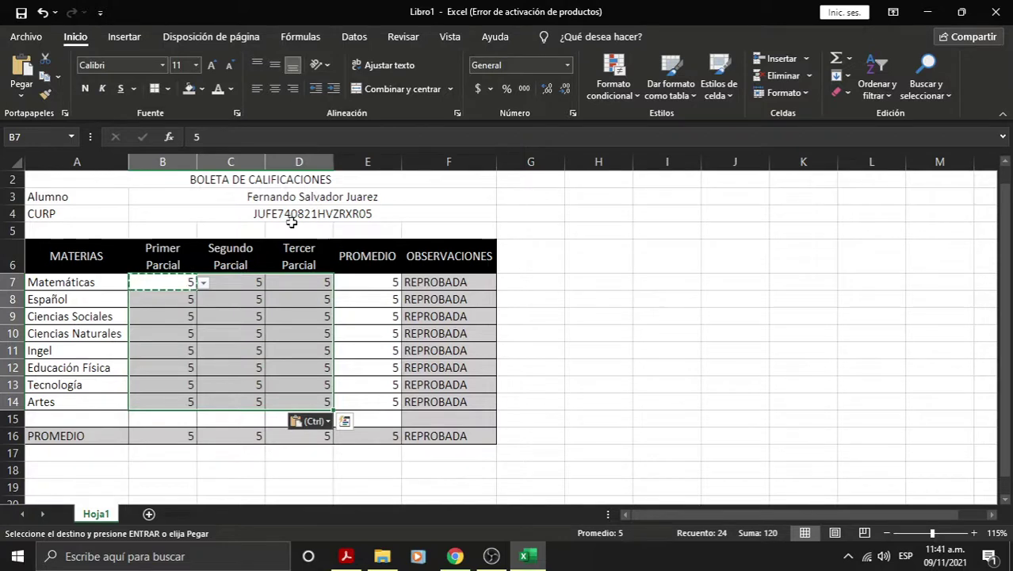
{"action": "key", "text": "Escape"}
{"action": "key", "text": "Down"}
{"action": "key", "text": "Down"}
{"action": "key", "text": "Down"}
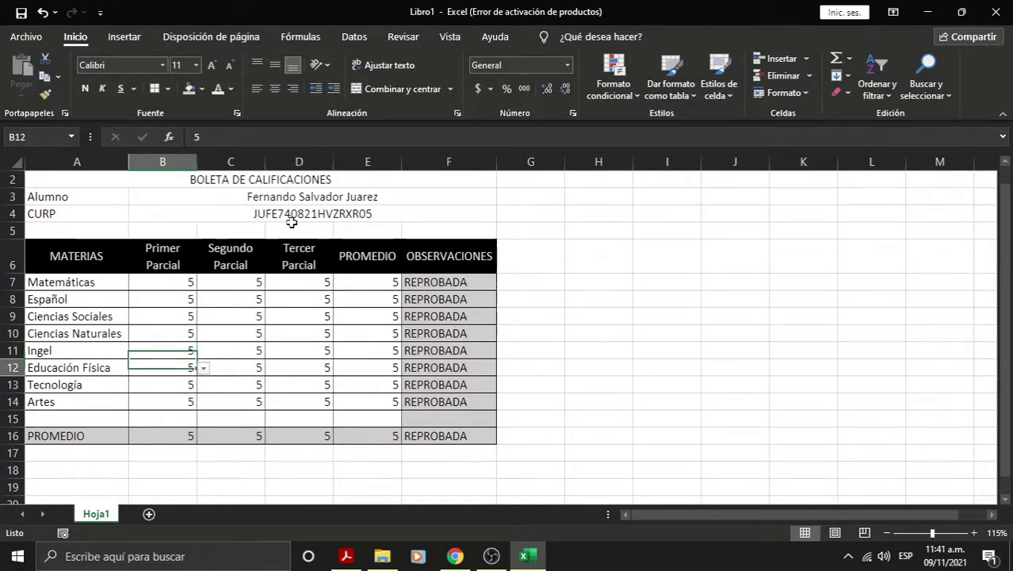
{"action": "key", "text": "Down"}
{"action": "key", "text": "Down"}
{"action": "key", "text": "Down"}
{"action": "key", "text": "Right"}
{"action": "key", "text": "Right"}
{"action": "key", "text": "Right"}
{"action": "key", "text": "Right"}
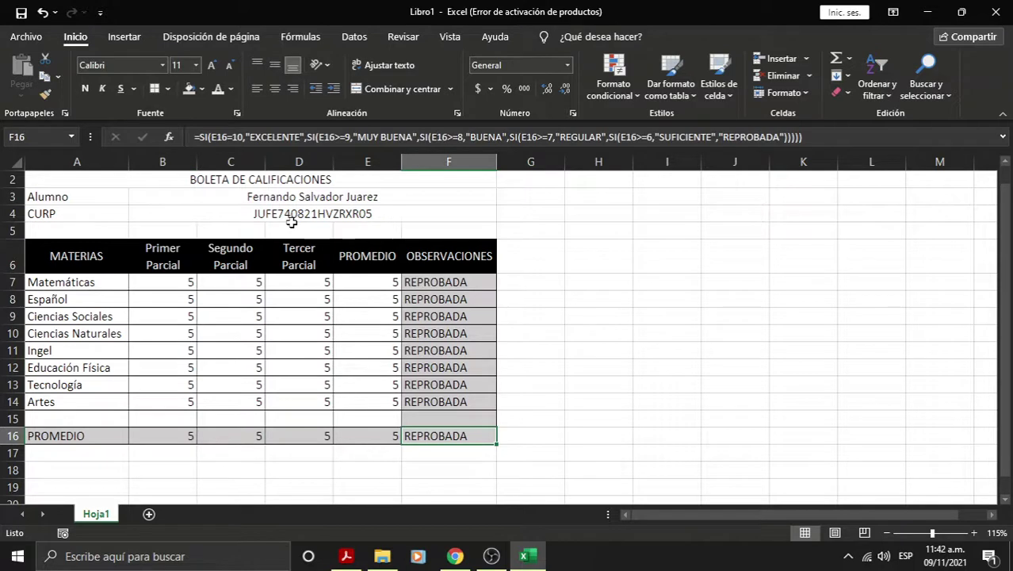
{"action": "key", "text": "Left"}
{"action": "key", "text": "Left"}
{"action": "key", "text": "Left"}
{"action": "key", "text": "Right"}
{"action": "key", "text": "Right"}
{"action": "key", "text": "Right"}
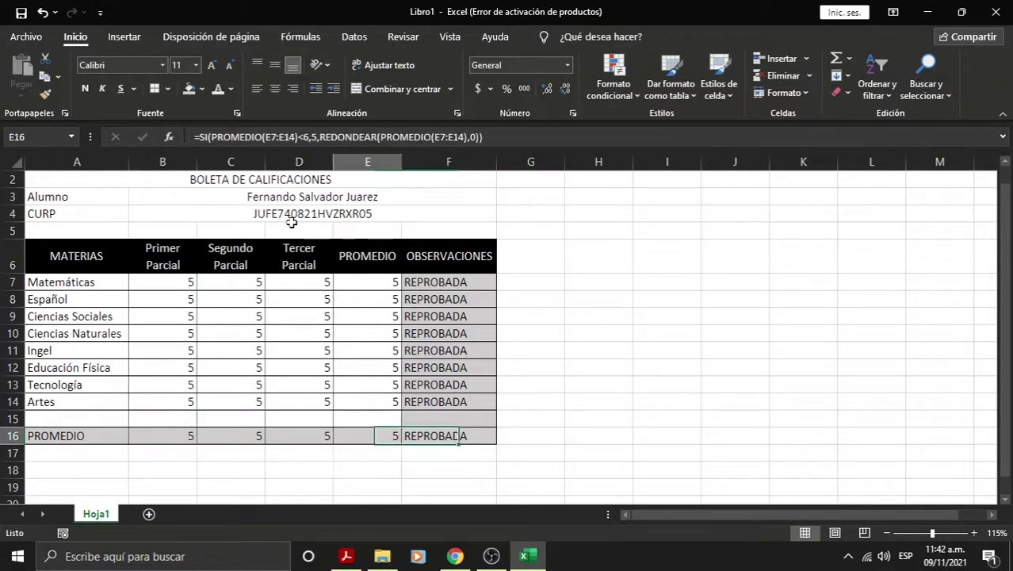
{"action": "key", "text": "Up"}
{"action": "key", "text": "Up"}
{"action": "key", "text": "Up"}
{"action": "key", "text": "Up"}
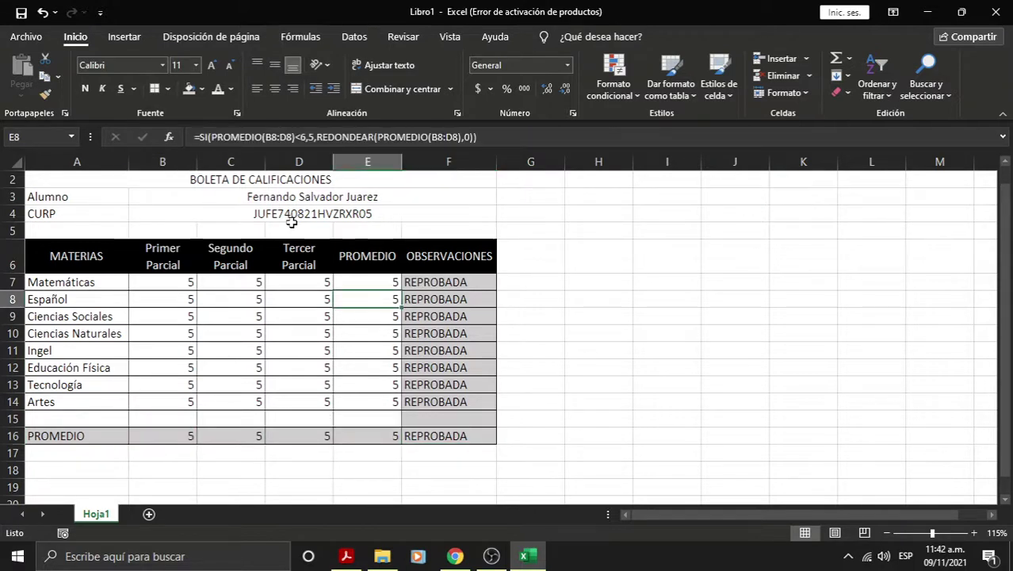
{"action": "key", "text": "Up"}
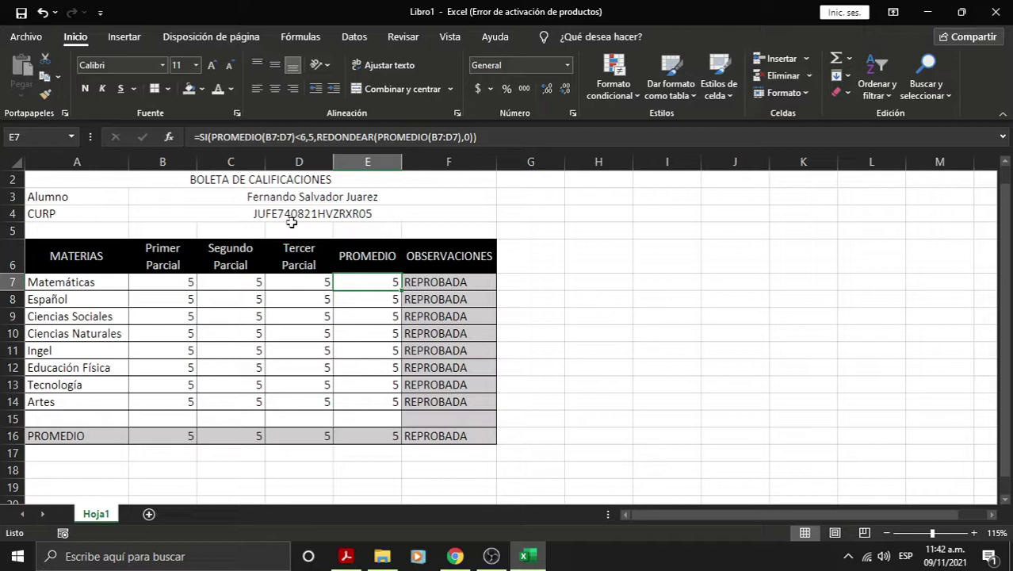